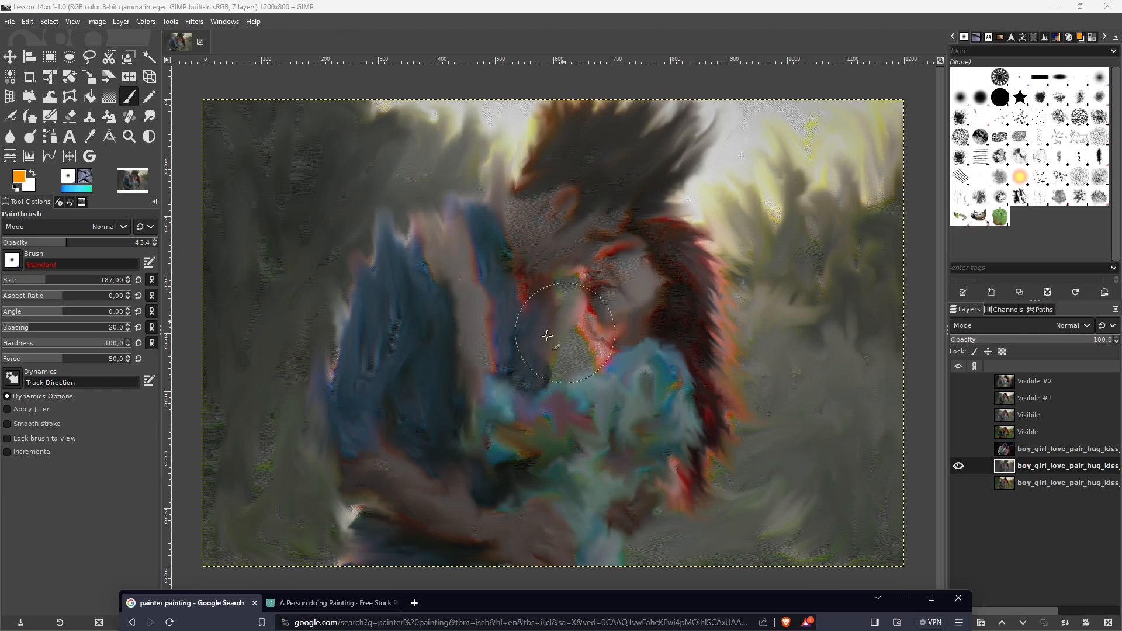
{"action": "left_click", "coordinate": [230, 339]}
{"action": "left_click", "coordinate": [192, 23]}
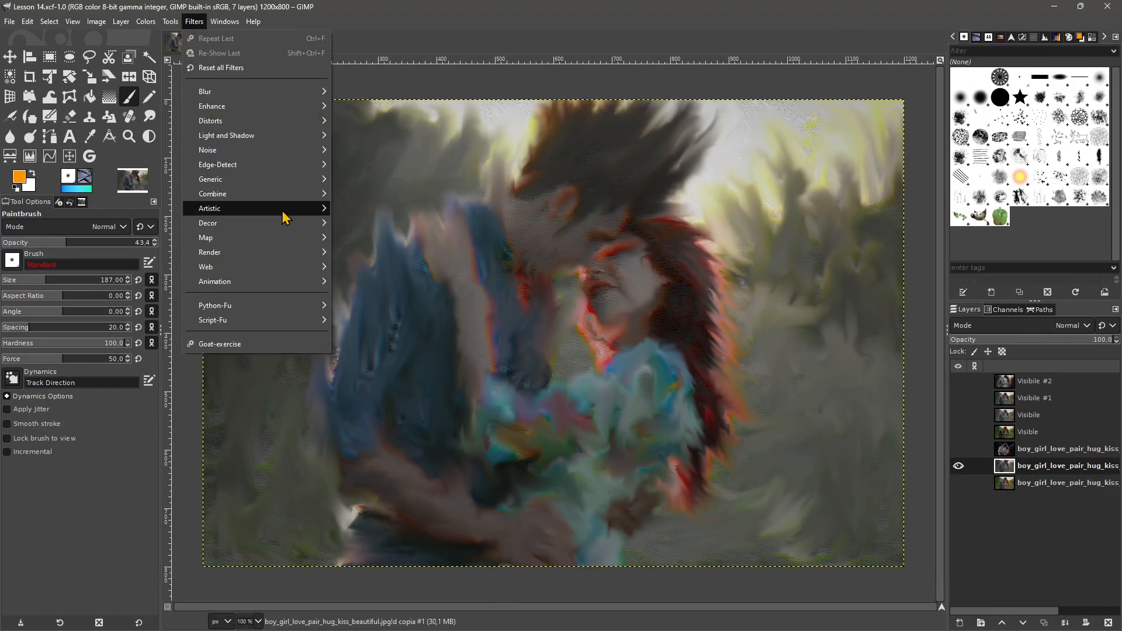
{"action": "mouse_move", "coordinate": [282, 213]}
{"action": "mouse_move", "coordinate": [236, 156]}
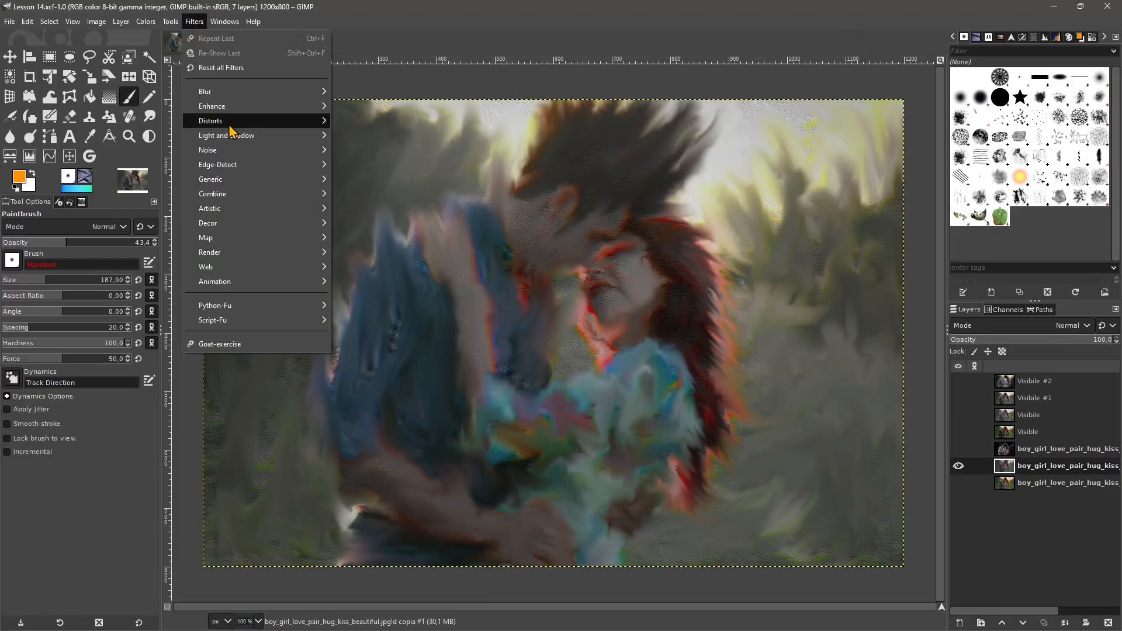
{"action": "mouse_move", "coordinate": [239, 112]}
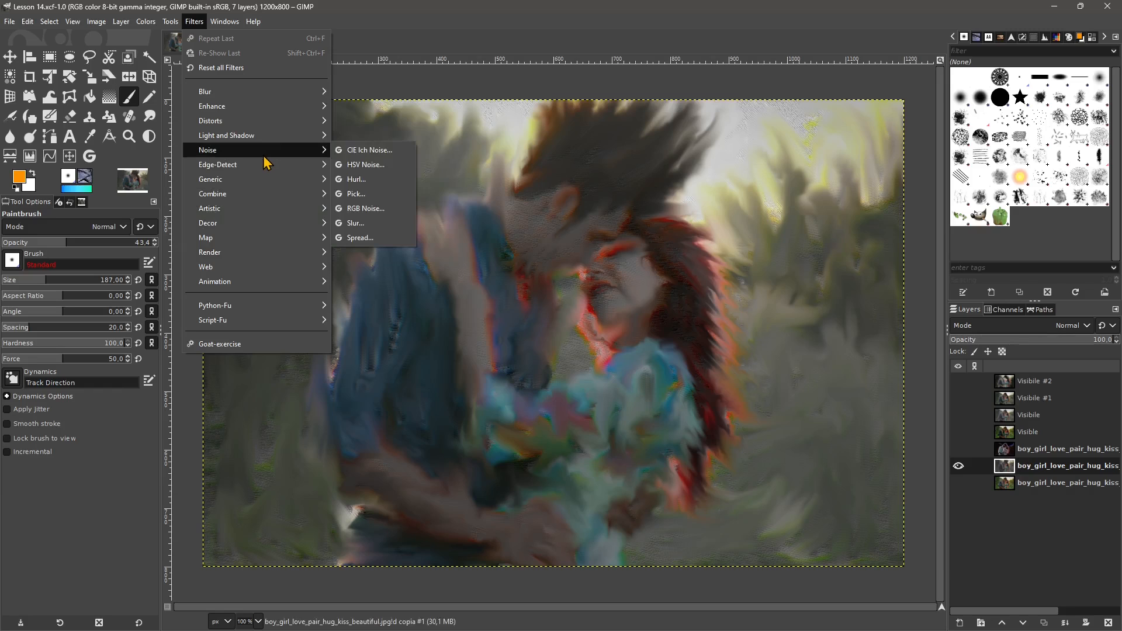
{"action": "mouse_move", "coordinate": [266, 182]}
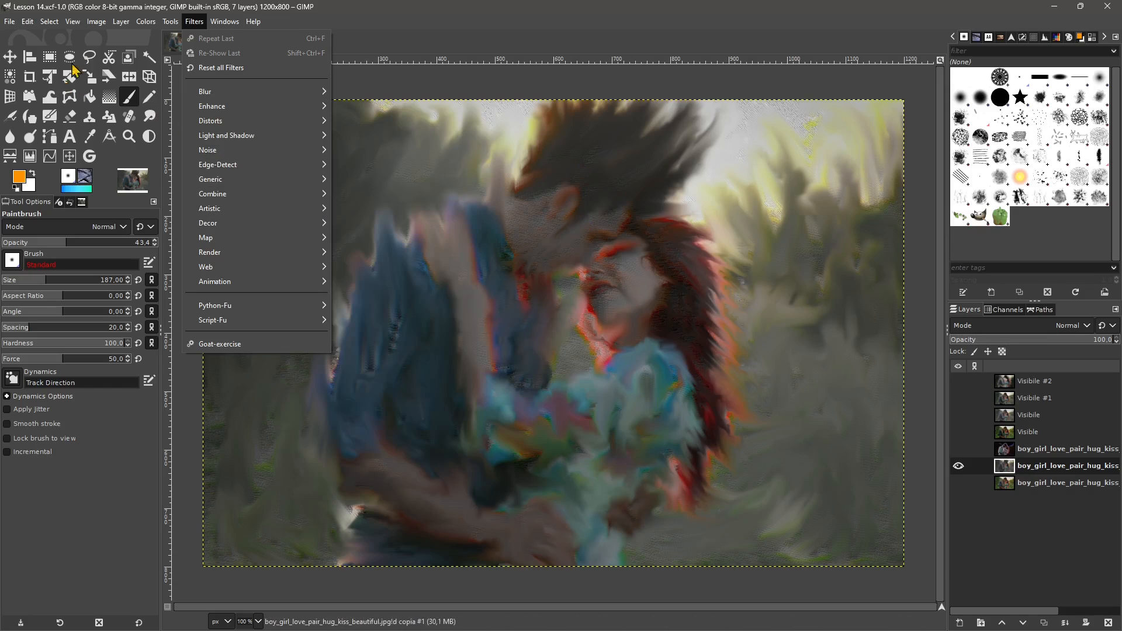
{"action": "left_click", "coordinate": [357, 23]}
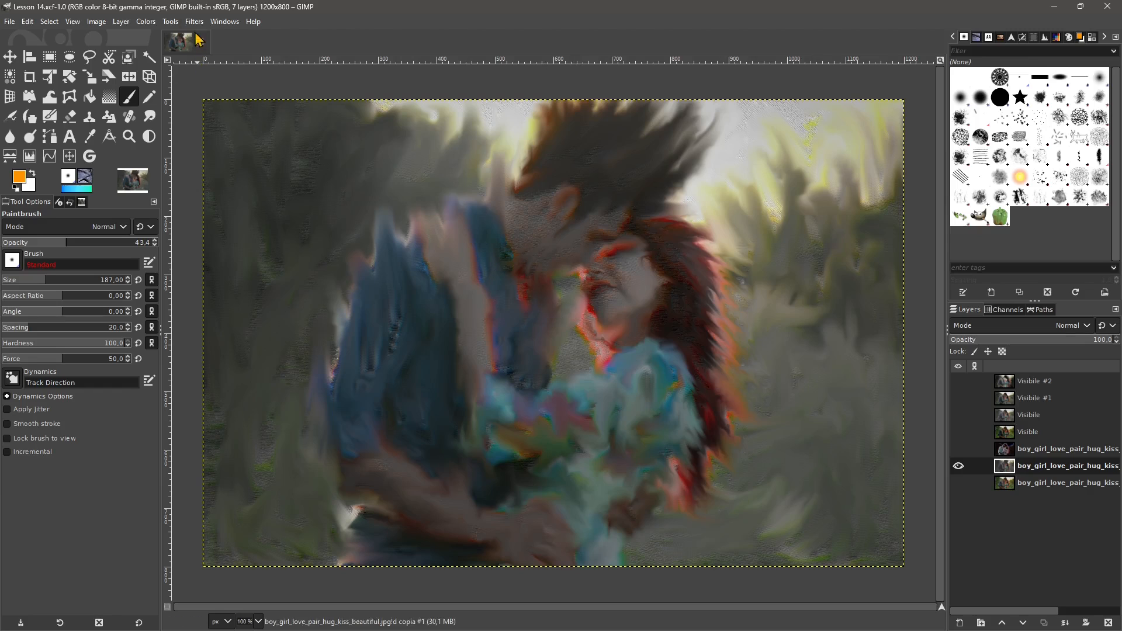
{"action": "left_click", "coordinate": [146, 22]}
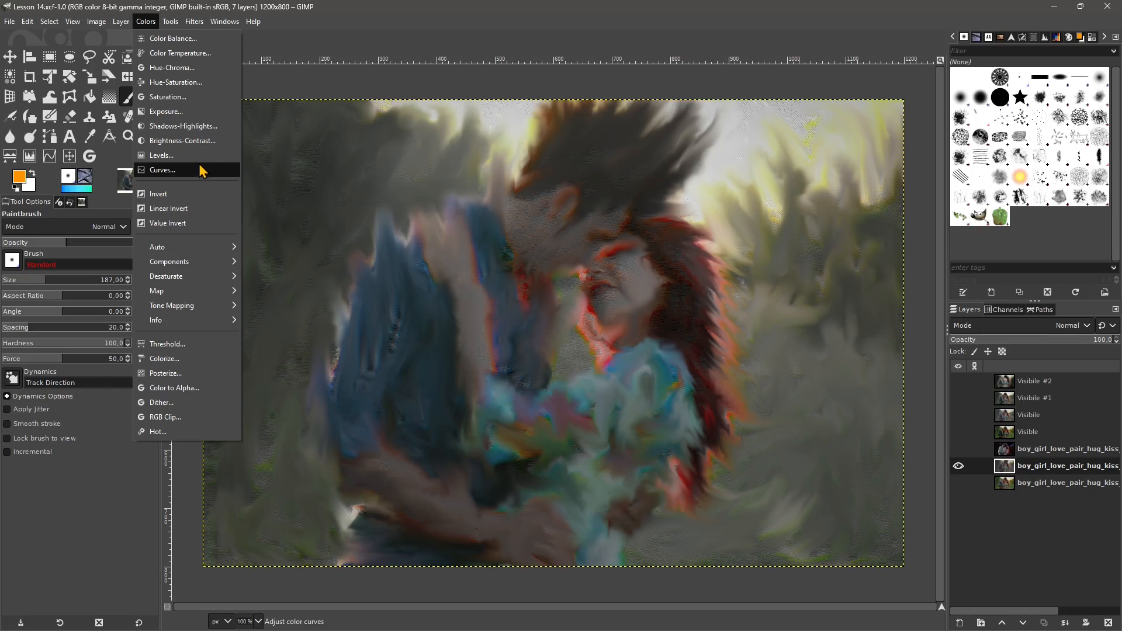
{"action": "mouse_move", "coordinate": [196, 24]}
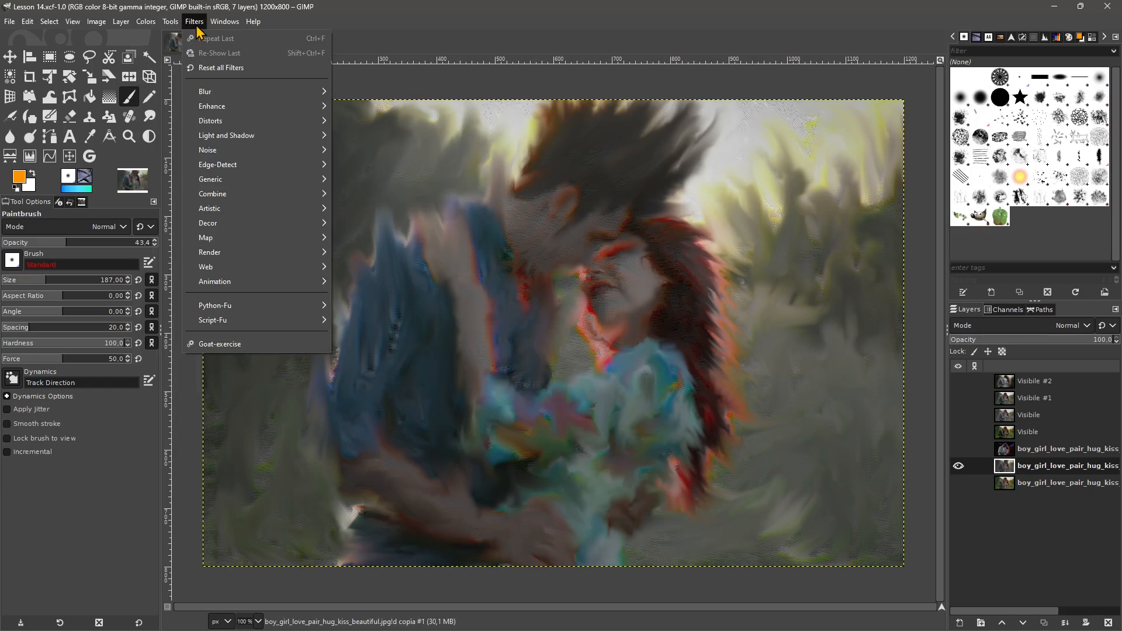
{"action": "left_click", "coordinate": [391, 46]}
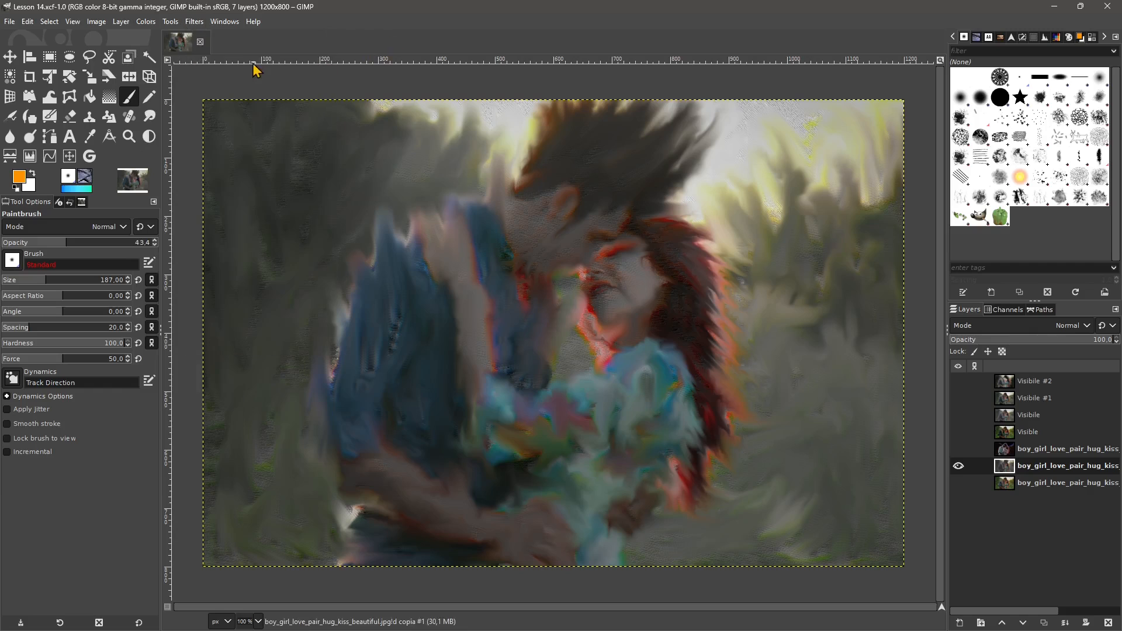
{"action": "left_click", "coordinate": [171, 23]}
{"action": "mouse_move", "coordinate": [225, 58]}
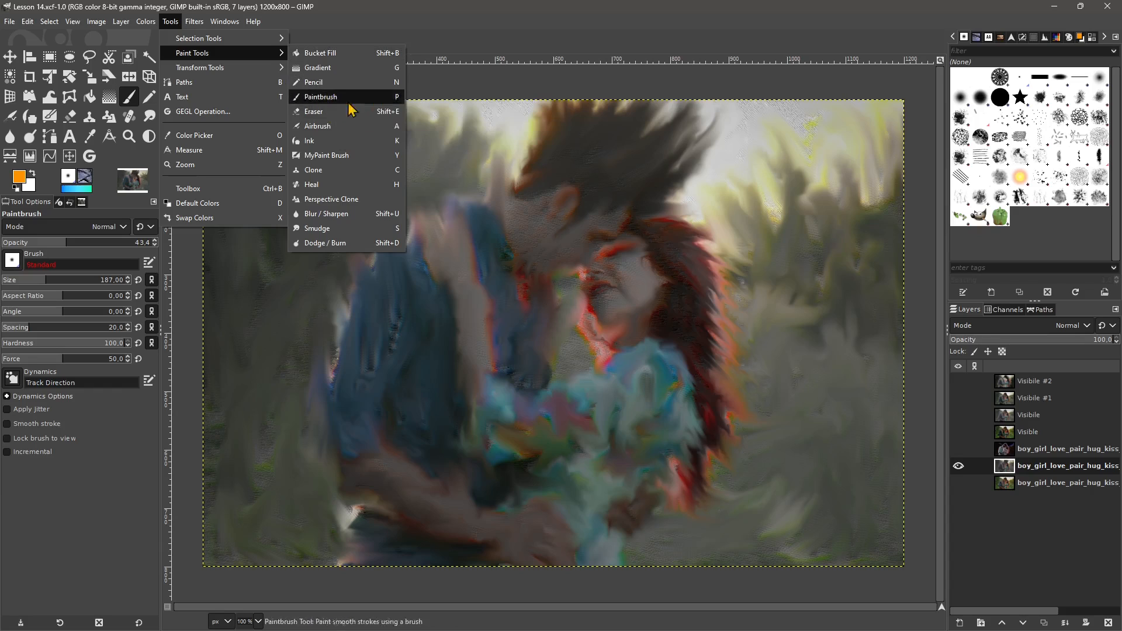
{"action": "left_click", "coordinate": [433, 50]}
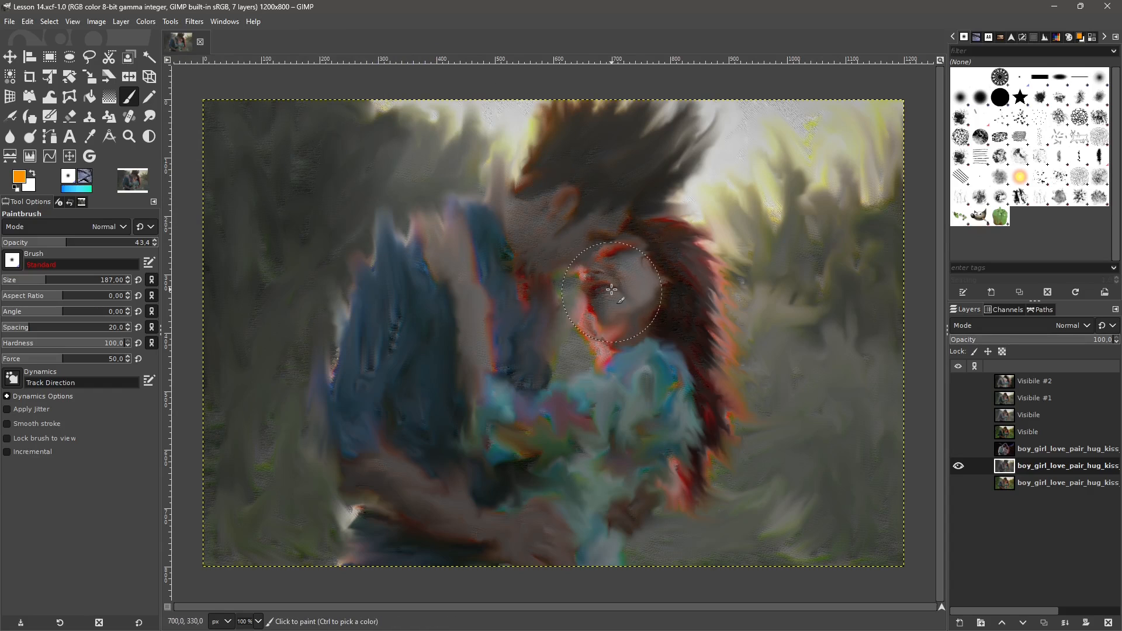
Step: Close the Lesson 14 image and open the recently used file person painting.png
{"action": "left_click", "coordinate": [200, 42]}
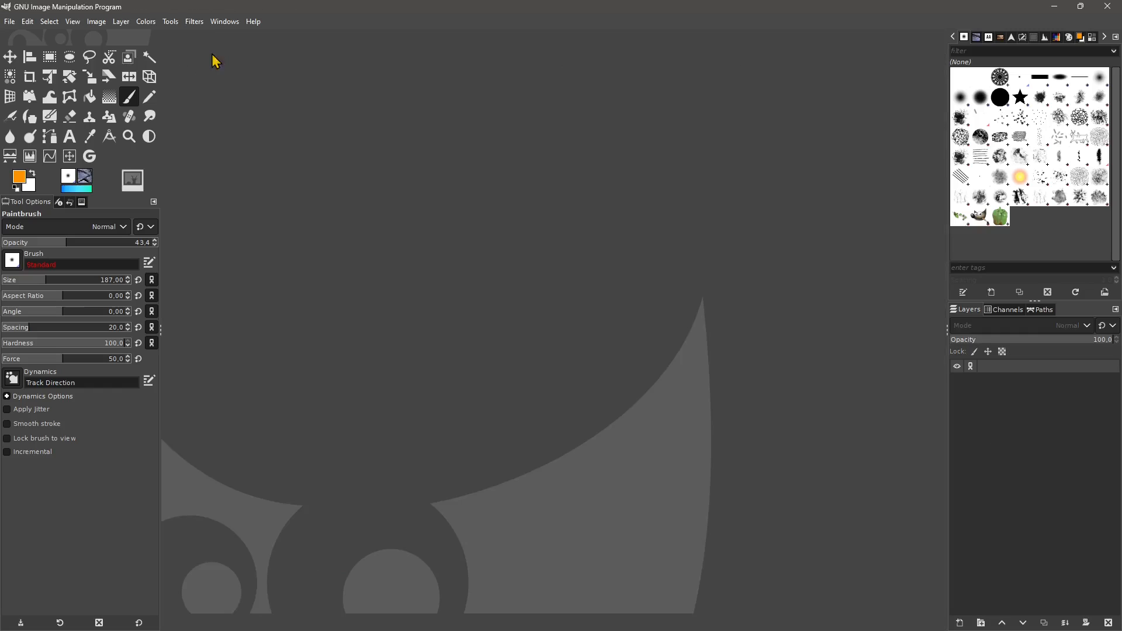
{"action": "left_click", "coordinate": [10, 22]}
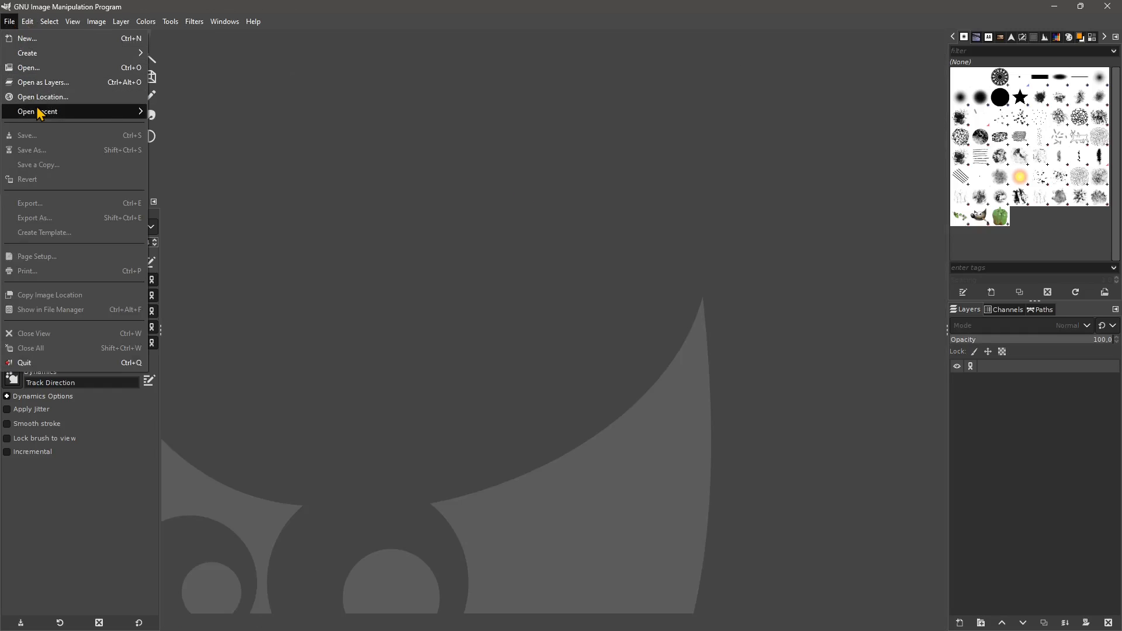
{"action": "mouse_move", "coordinate": [40, 113]}
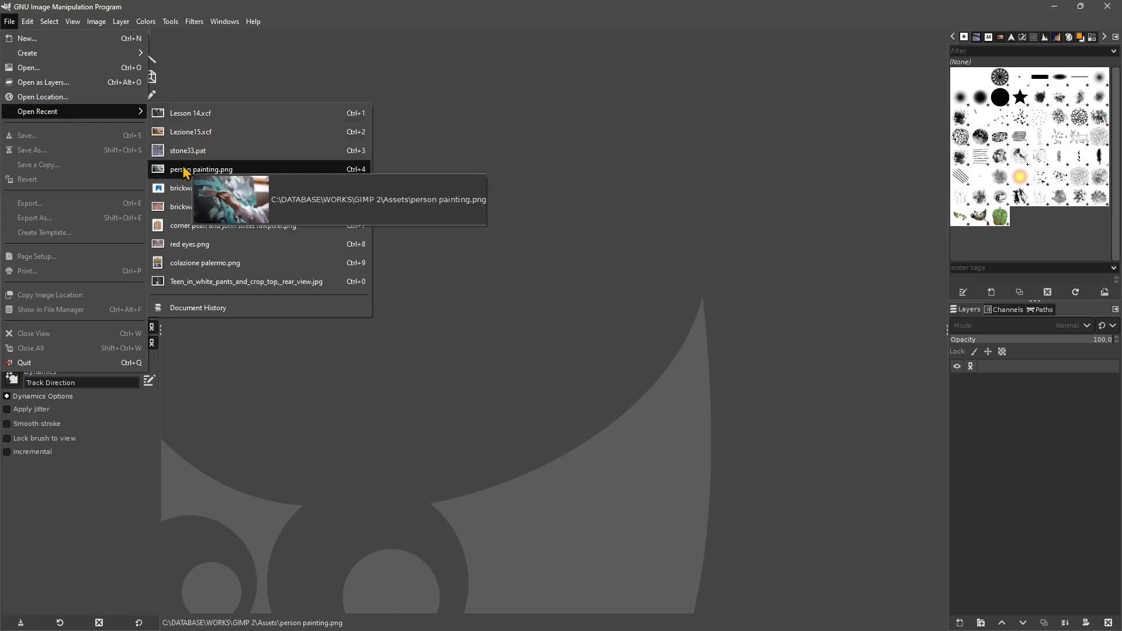
{"action": "left_click", "coordinate": [184, 171]}
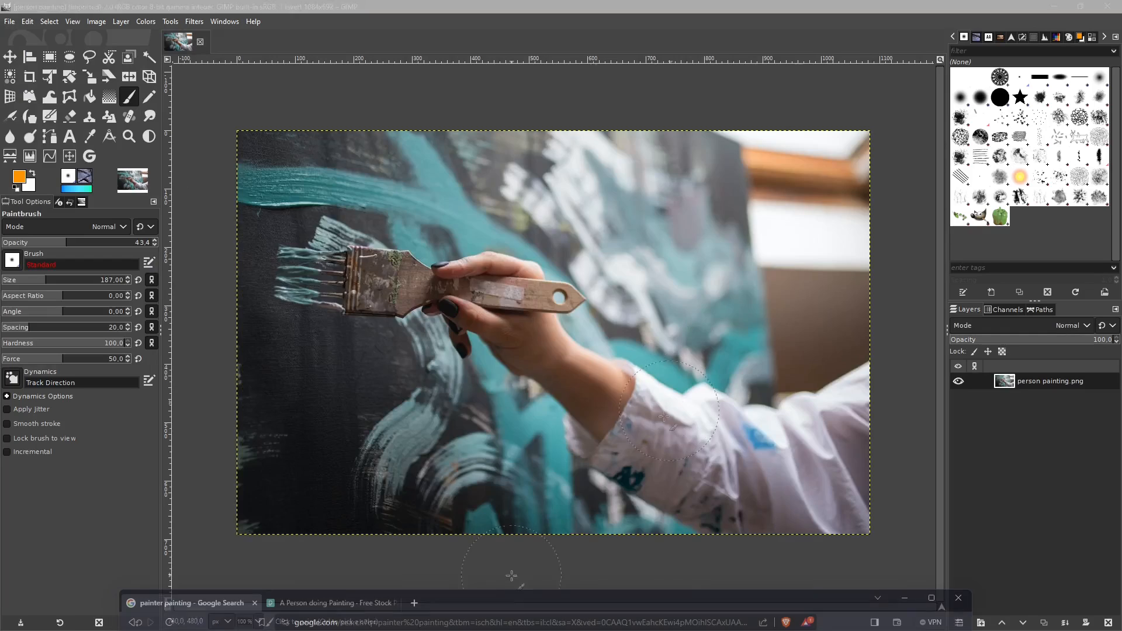
Step: Switch to the web browser and look through the Google image results for "painter painting"
{"action": "left_click_drag", "start_coordinate": [515, 596], "coordinate": [550, 58]}
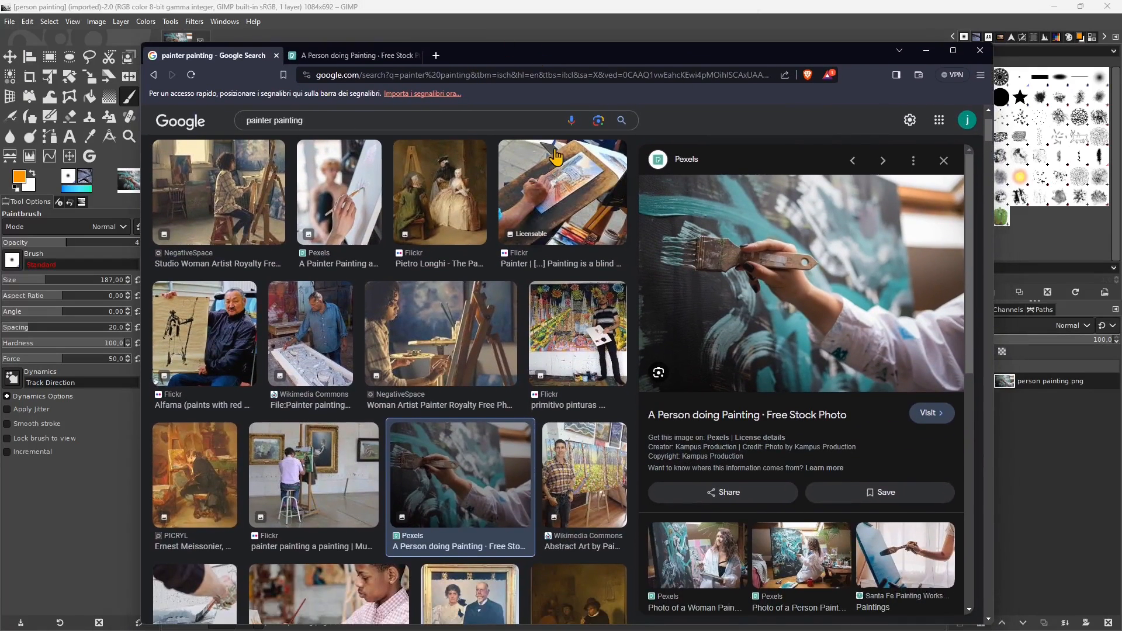
{"action": "double_click", "coordinate": [249, 123]}
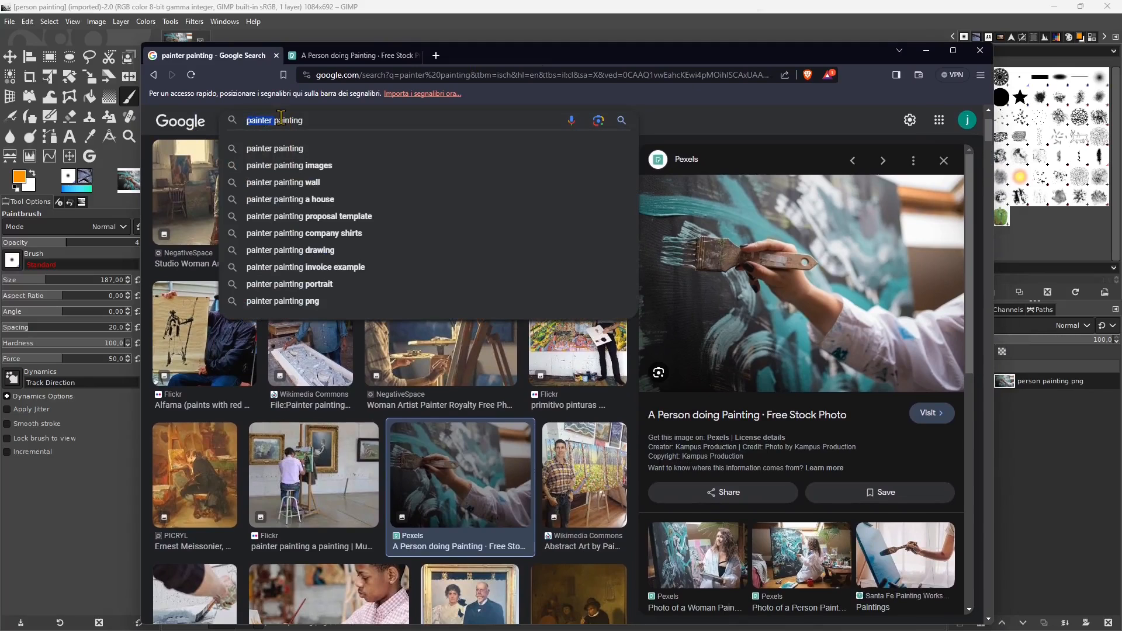
{"action": "left_click", "coordinate": [744, 116]}
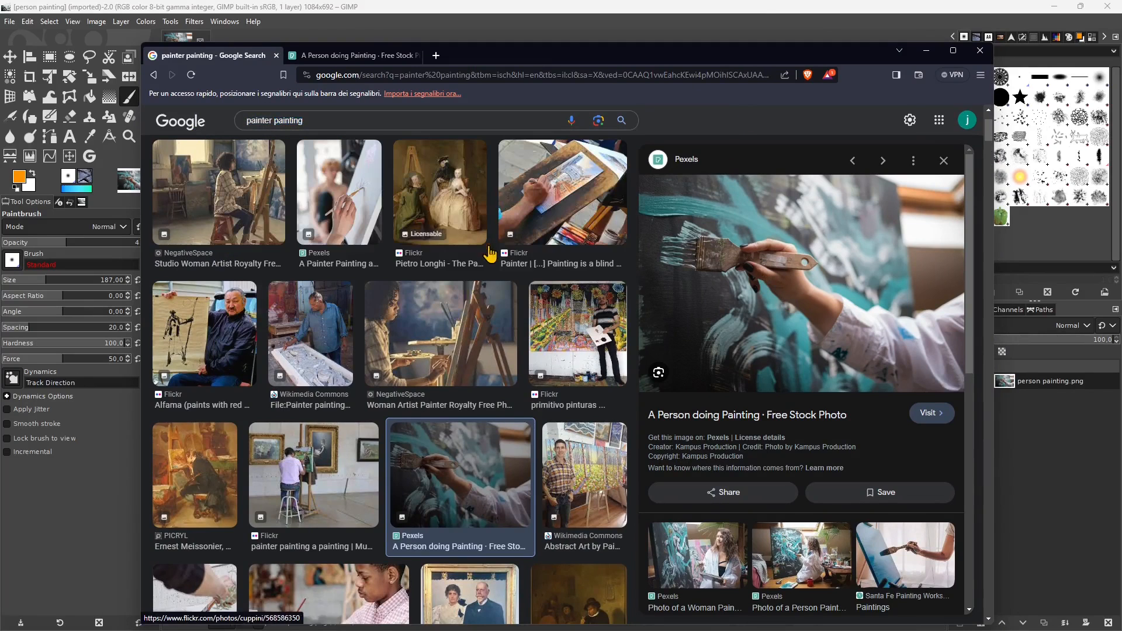
{"action": "scroll", "coordinate": [459, 479], "scroll_direction": "down", "scroll_amount": 1}
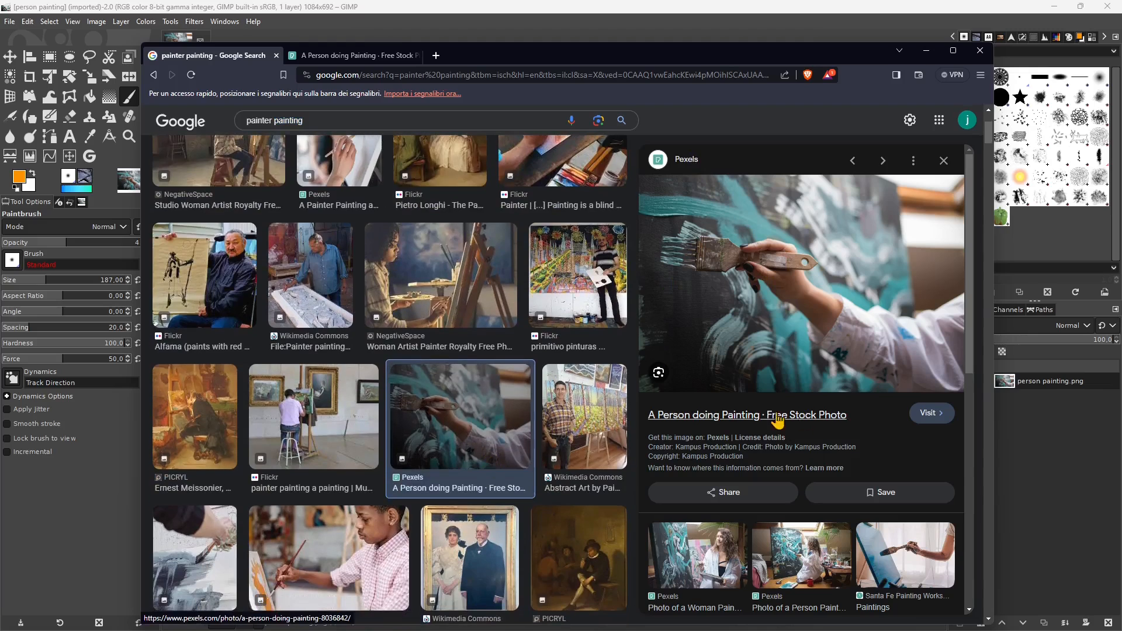
Step: Review the Pexels page of the photo "A Person doing Painting" at full window size, and return to GIMP
{"action": "left_click", "coordinate": [333, 56]}
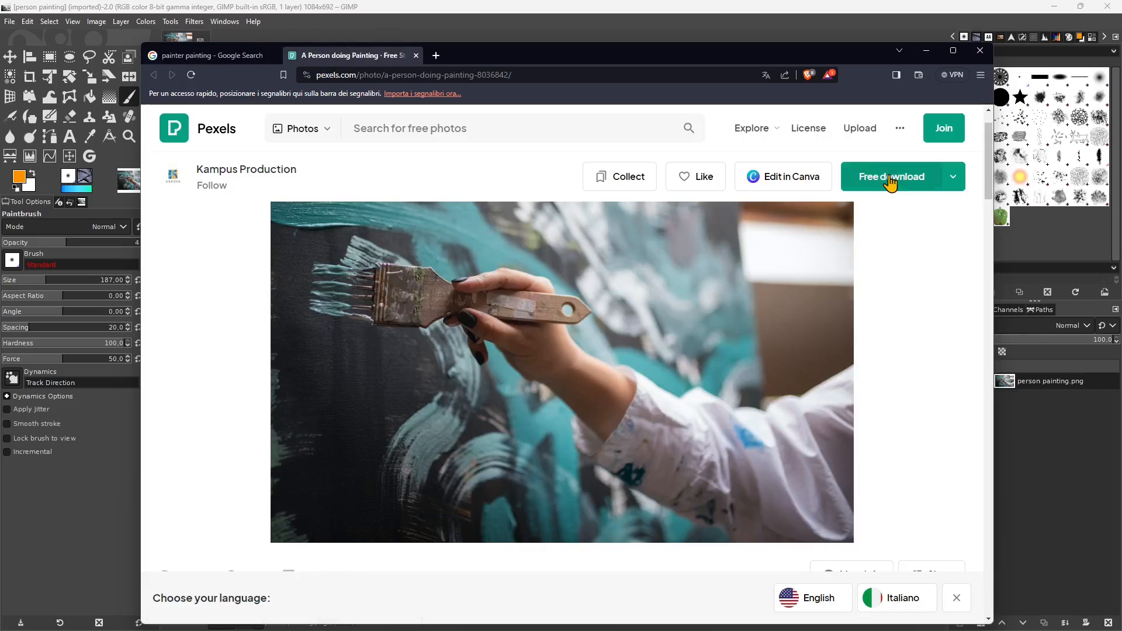
{"action": "double_click", "coordinate": [763, 49]}
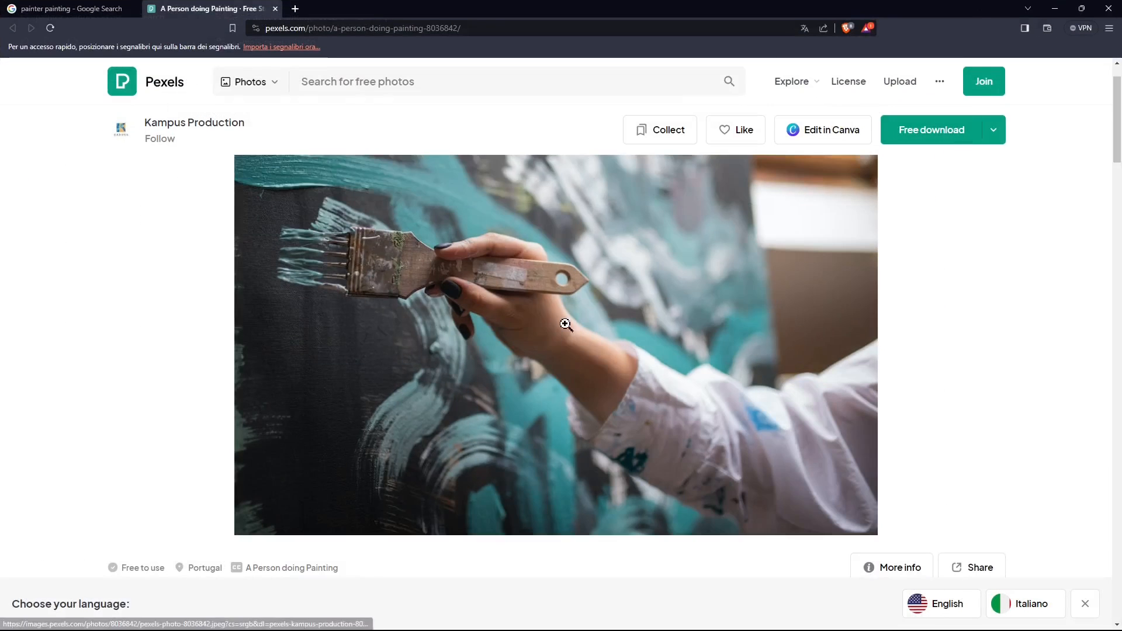
{"action": "scroll", "coordinate": [326, 434], "scroll_direction": "down", "scroll_amount": 2}
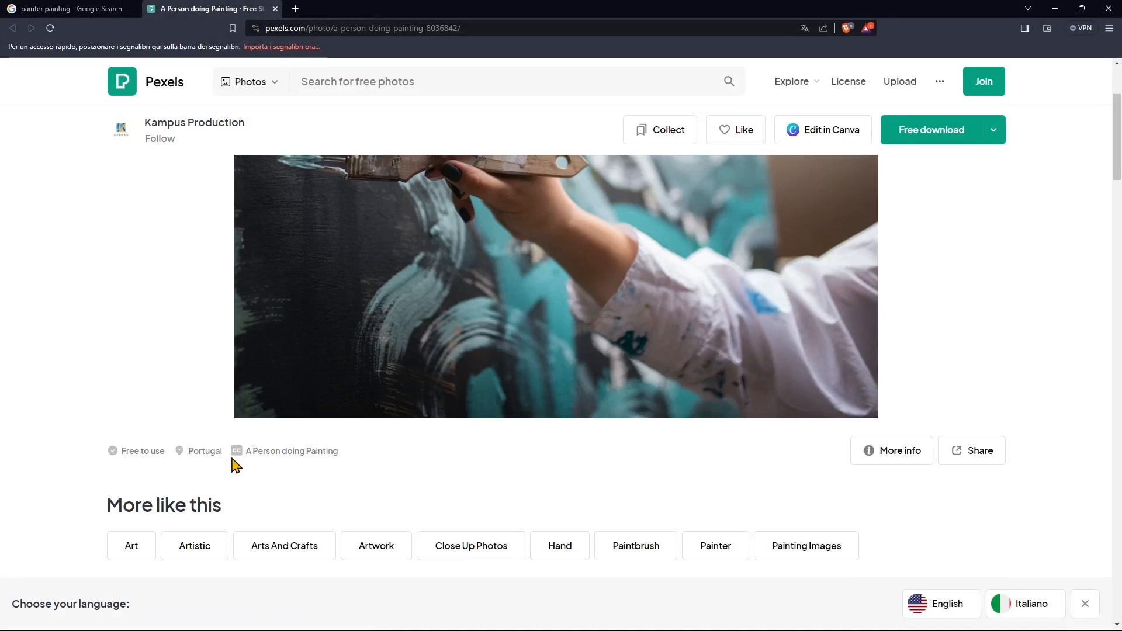
{"action": "scroll", "coordinate": [551, 427], "scroll_direction": "up", "scroll_amount": 2}
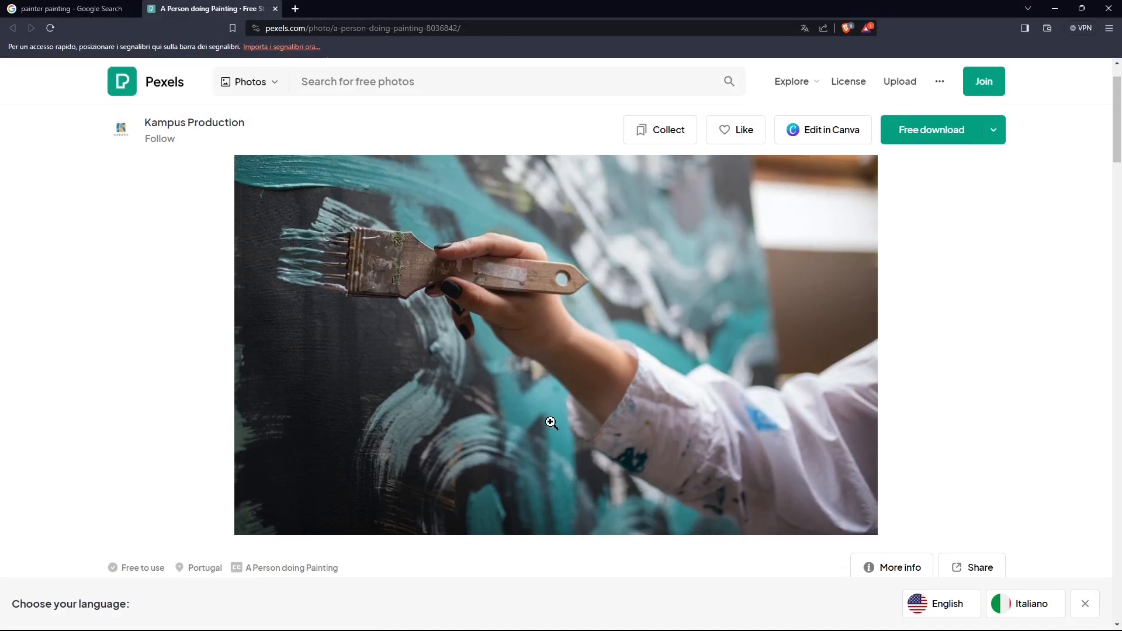
{"action": "scroll", "coordinate": [551, 423], "scroll_direction": "up", "scroll_amount": 1}
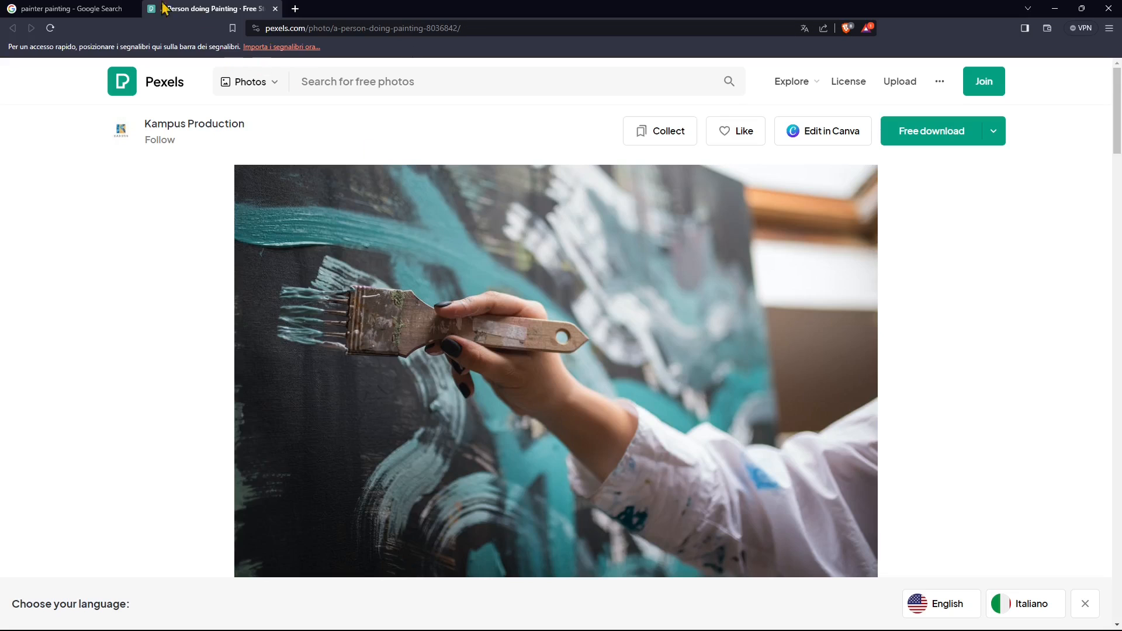
{"action": "left_click", "coordinate": [1098, 7]}
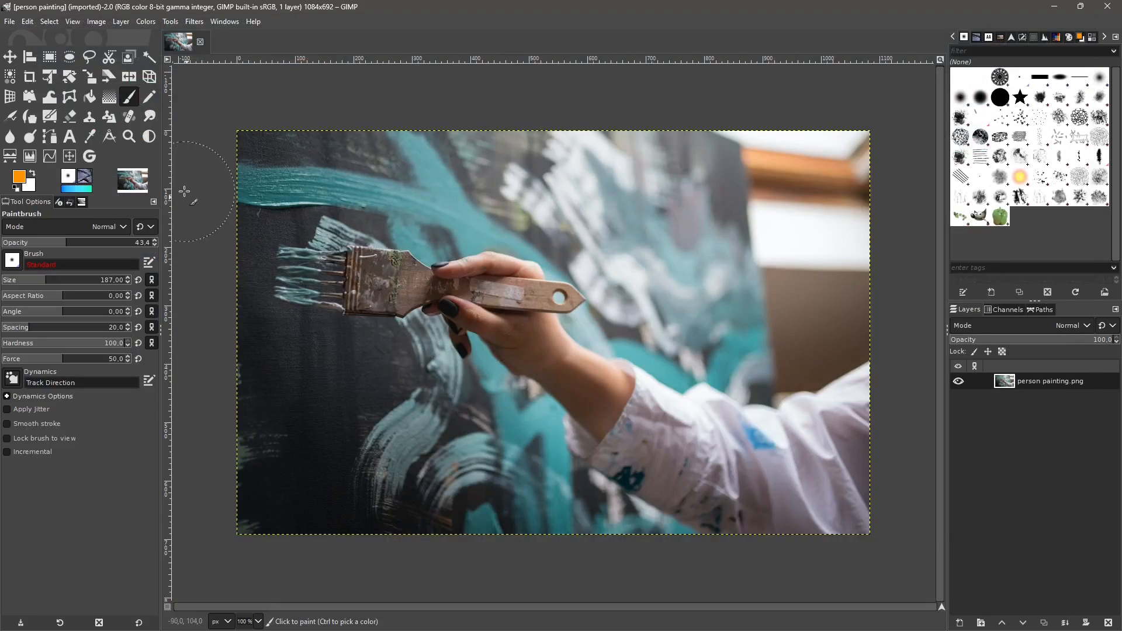
Step: Activate the Bucket Fill tool and open the Symmetry Painting dockable dialog
{"action": "left_click", "coordinate": [90, 99]}
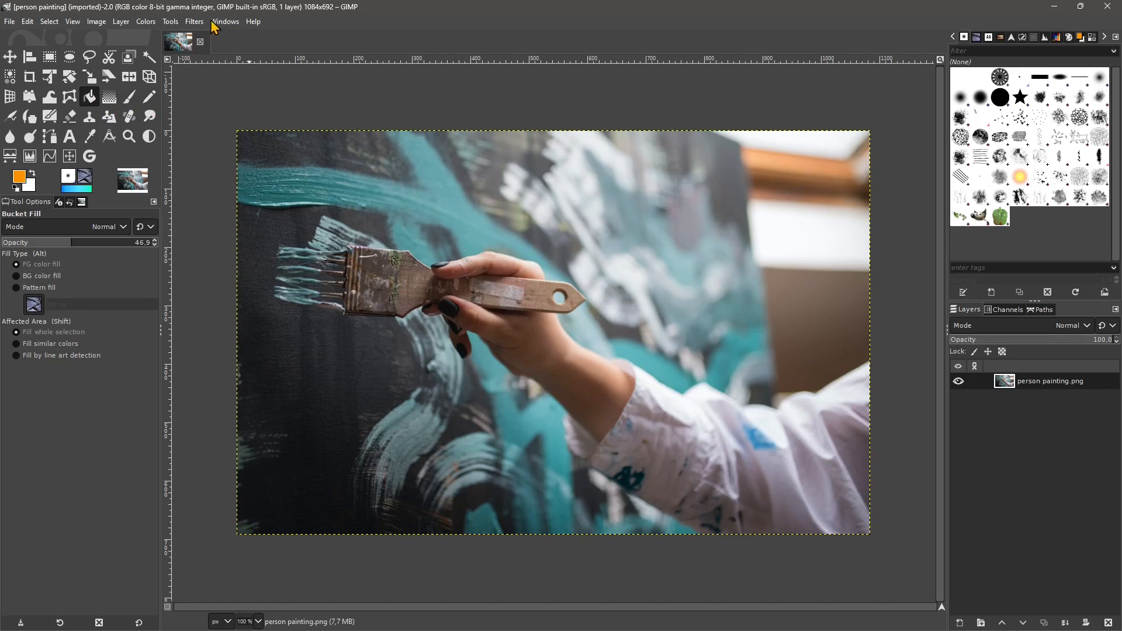
{"action": "left_click", "coordinate": [171, 22]}
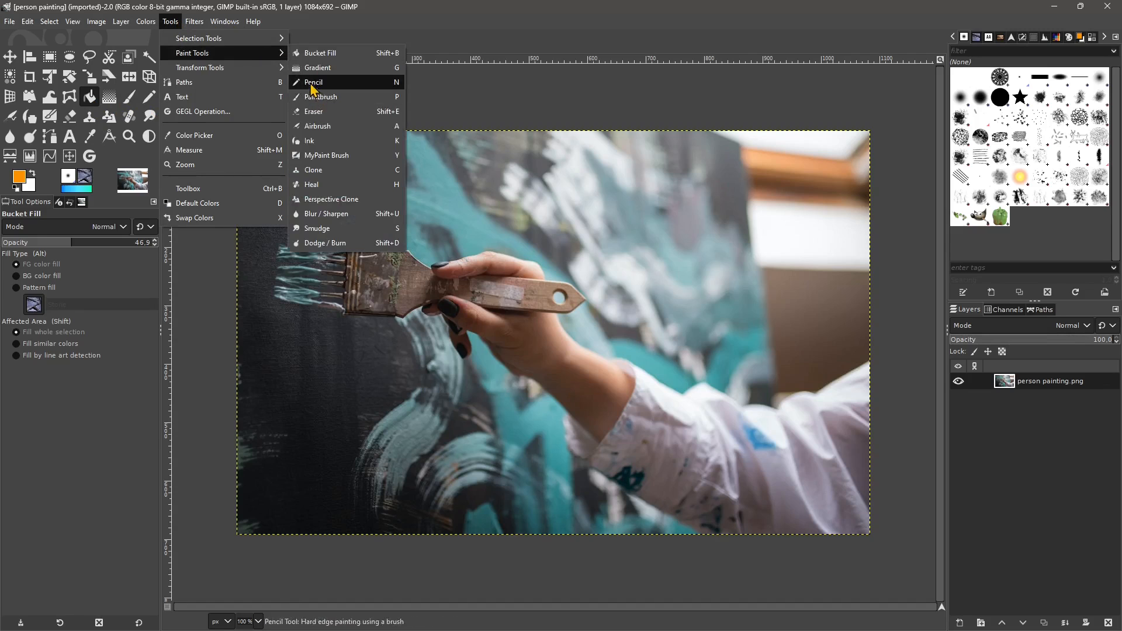
{"action": "mouse_move", "coordinate": [224, 24]}
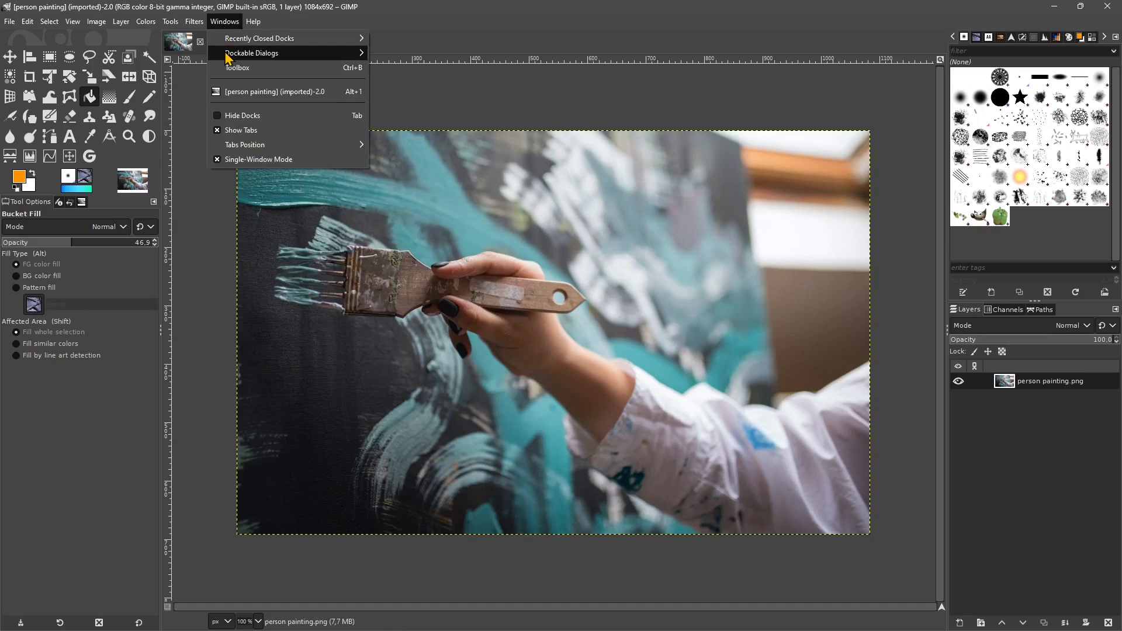
{"action": "mouse_move", "coordinate": [268, 56]}
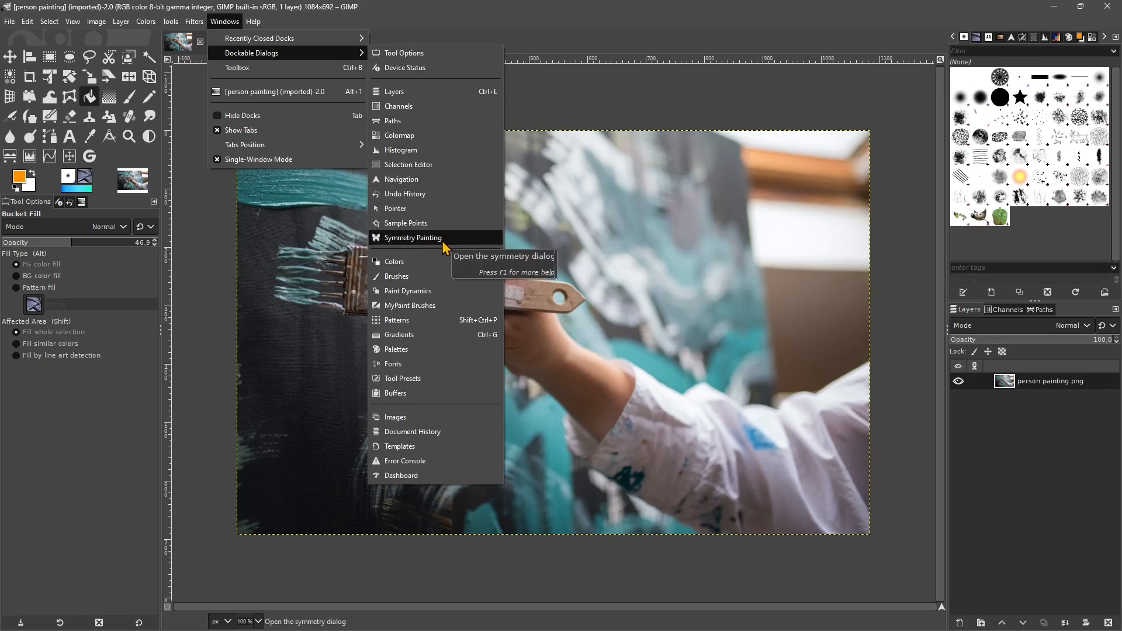
{"action": "left_click", "coordinate": [419, 240]}
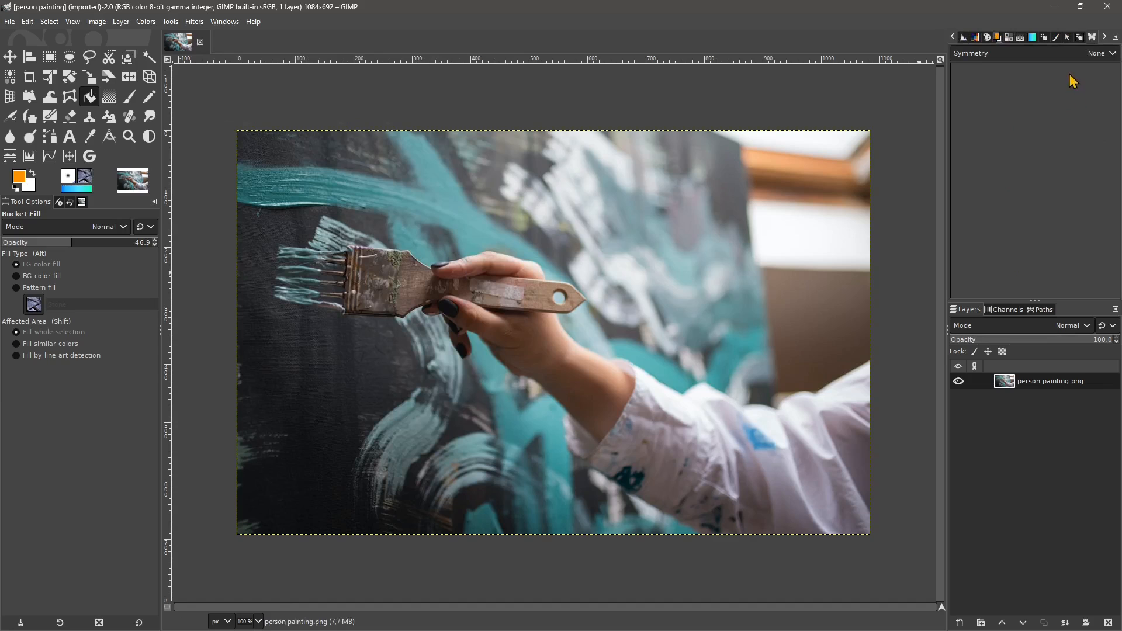
Step: Open the Brushes dockable dialog and select the Bristles 01 brush
{"action": "left_click", "coordinate": [224, 21]}
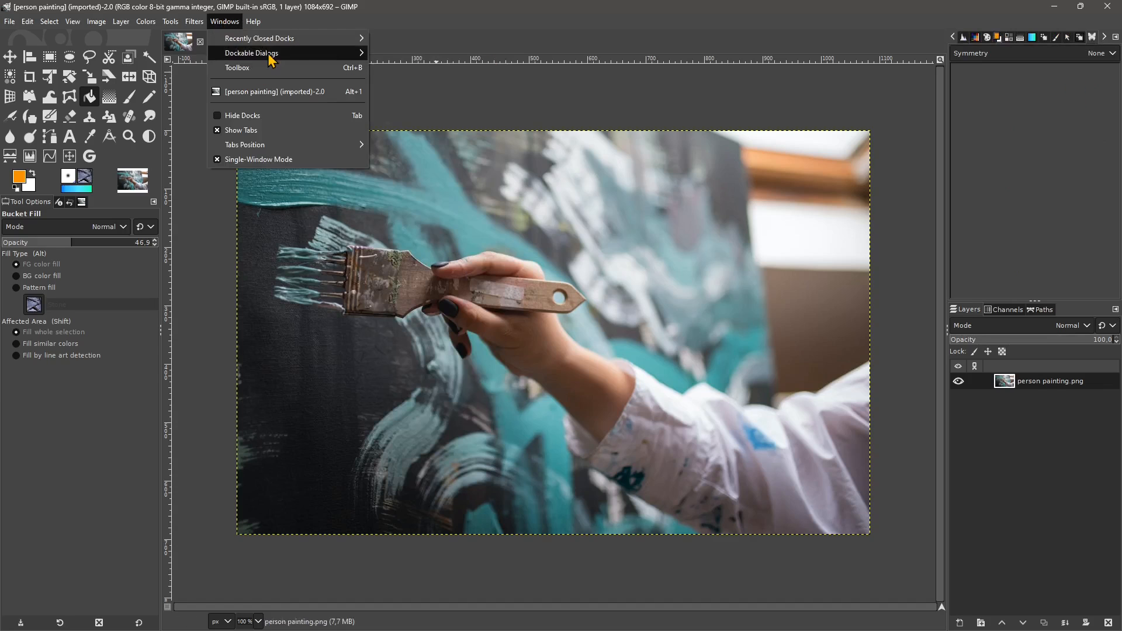
{"action": "left_click", "coordinate": [425, 281]}
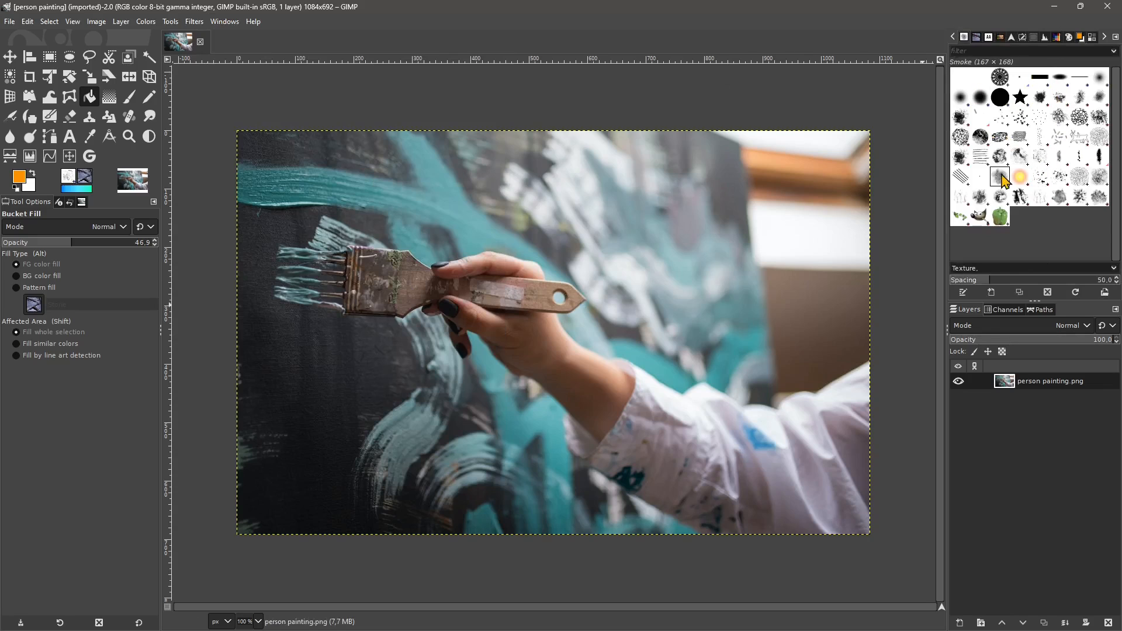
{"action": "left_click", "coordinate": [1039, 176]}
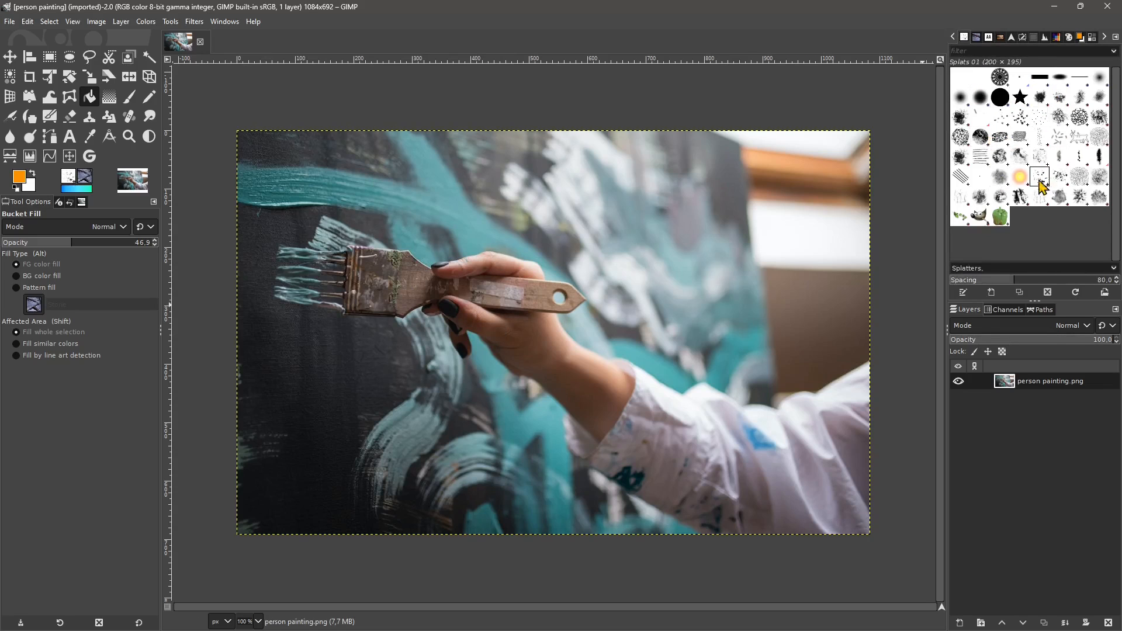
{"action": "left_click", "coordinate": [1002, 121]}
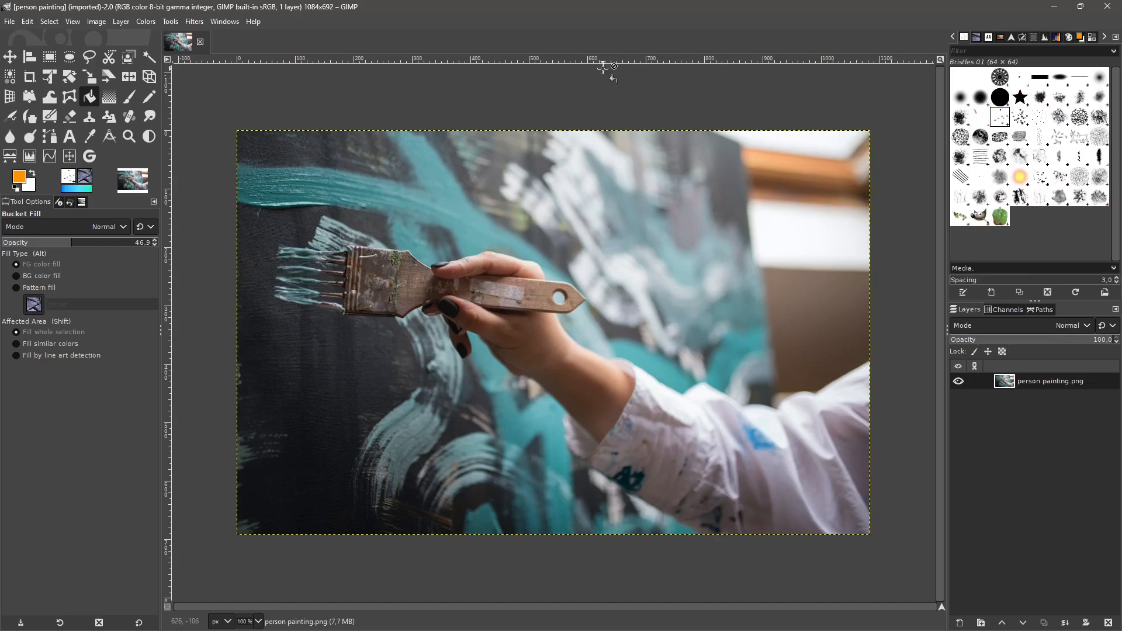
Step: Open the MyPaint Brushes dockable dialog
{"action": "left_click", "coordinate": [225, 22]}
{"action": "mouse_move", "coordinate": [275, 52]}
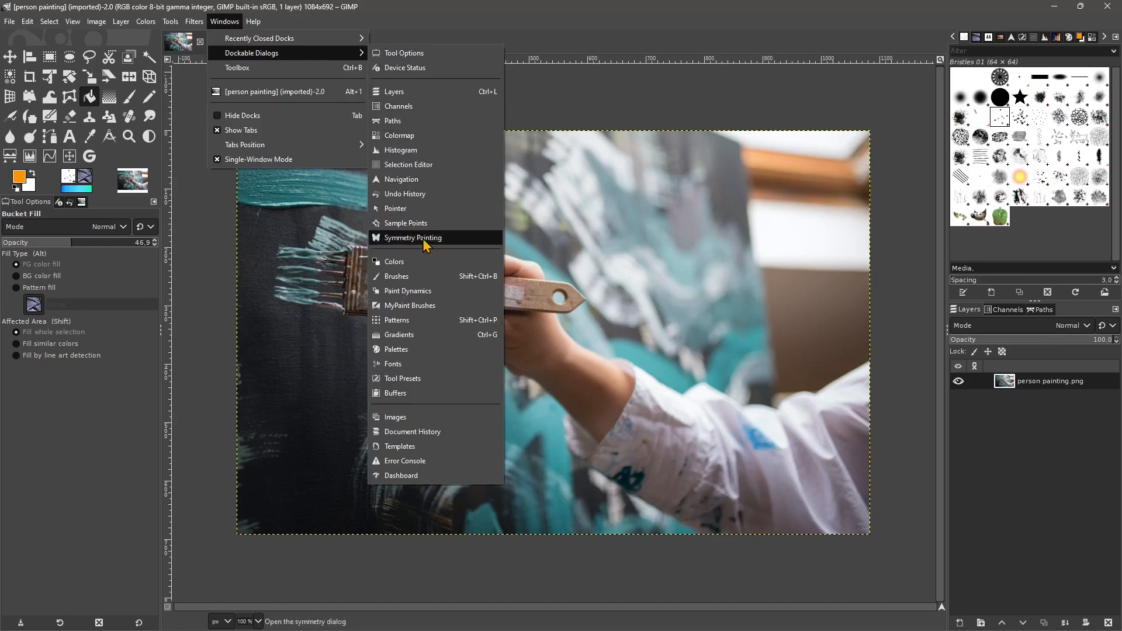
{"action": "left_click", "coordinate": [421, 310]}
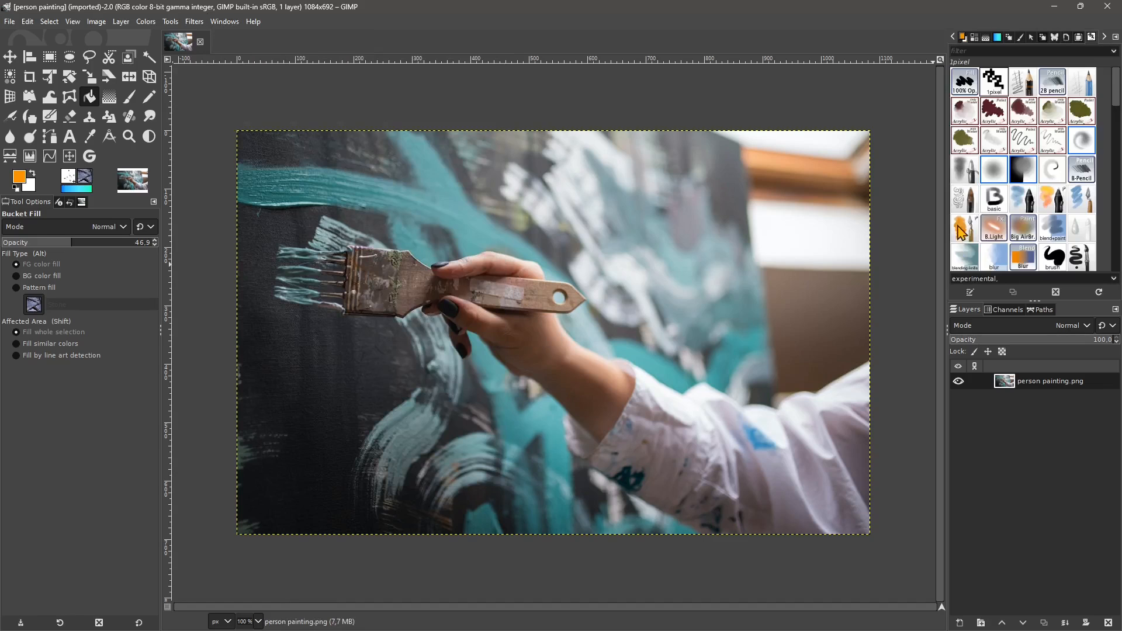
Step: Look through the whole list of MyPaint brushes
{"action": "scroll", "coordinate": [1029, 156], "scroll_direction": "down", "scroll_amount": 10}
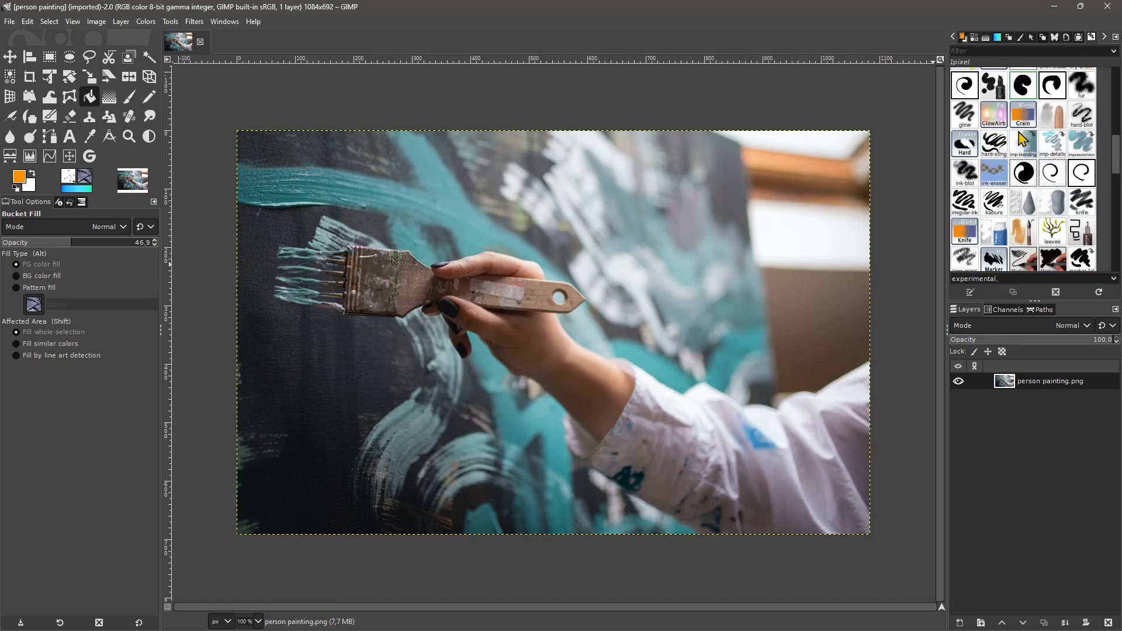
{"action": "scroll", "coordinate": [1019, 148], "scroll_direction": "down", "scroll_amount": 10}
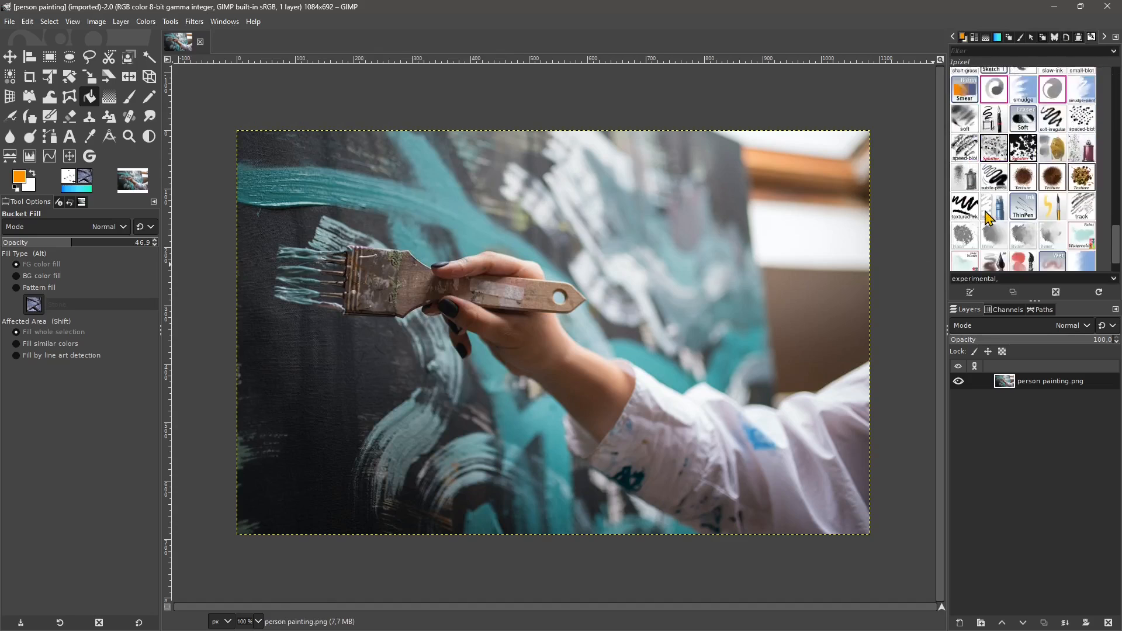
{"action": "scroll", "coordinate": [996, 230], "scroll_direction": "up", "scroll_amount": 15}
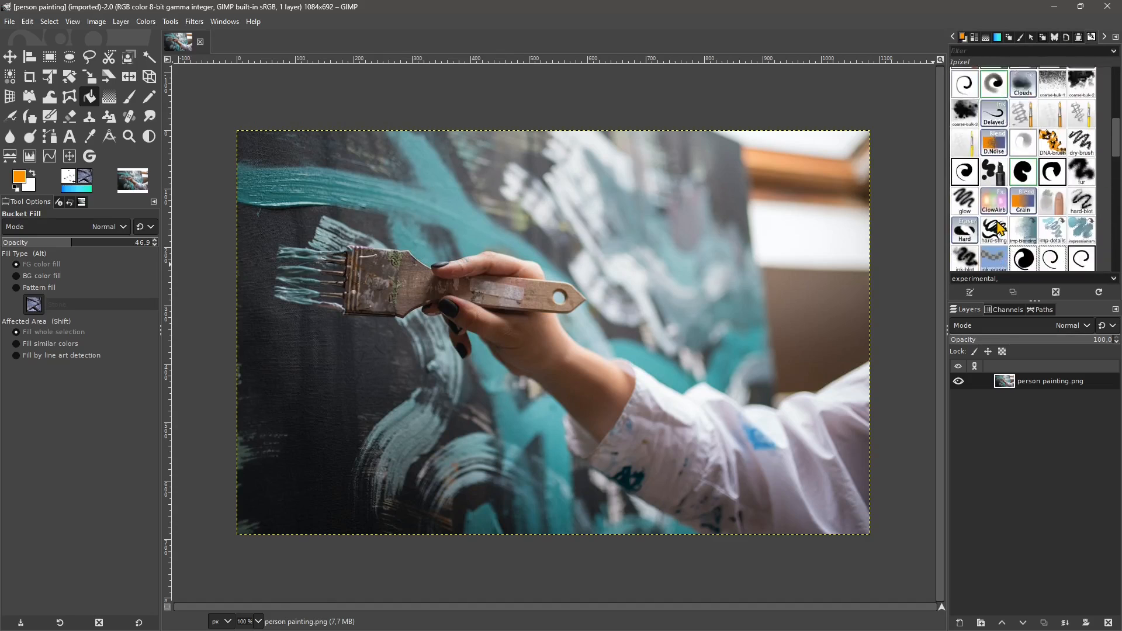
{"action": "scroll", "coordinate": [1035, 139], "scroll_direction": "up", "scroll_amount": 5}
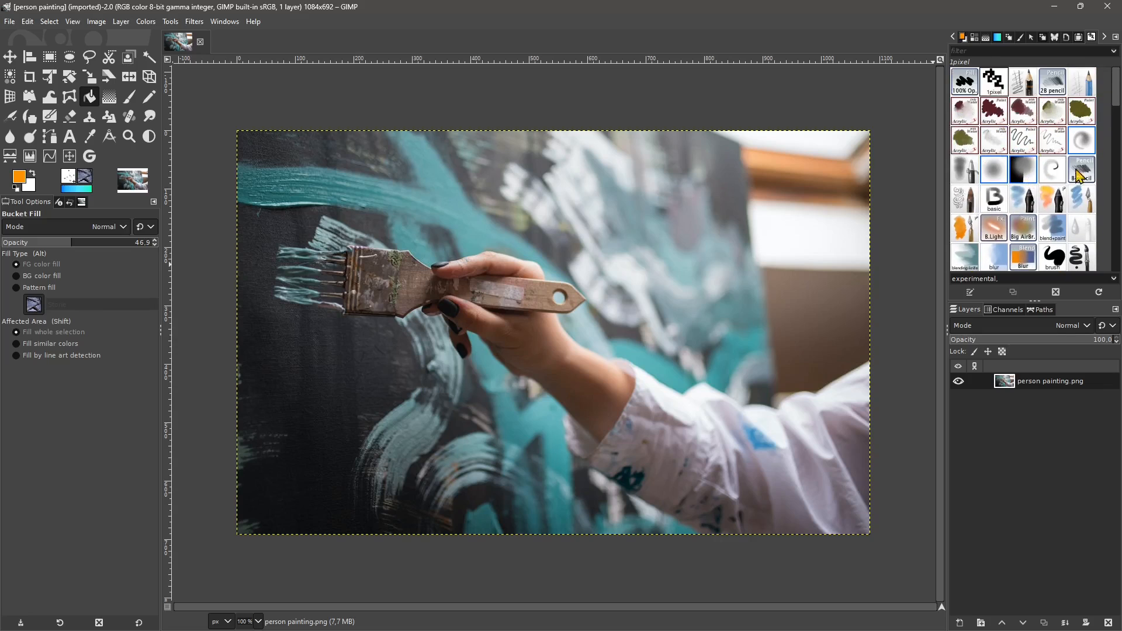
Step: Open the Gradients dockable dialog and look over the available gradients
{"action": "left_click", "coordinate": [225, 21]}
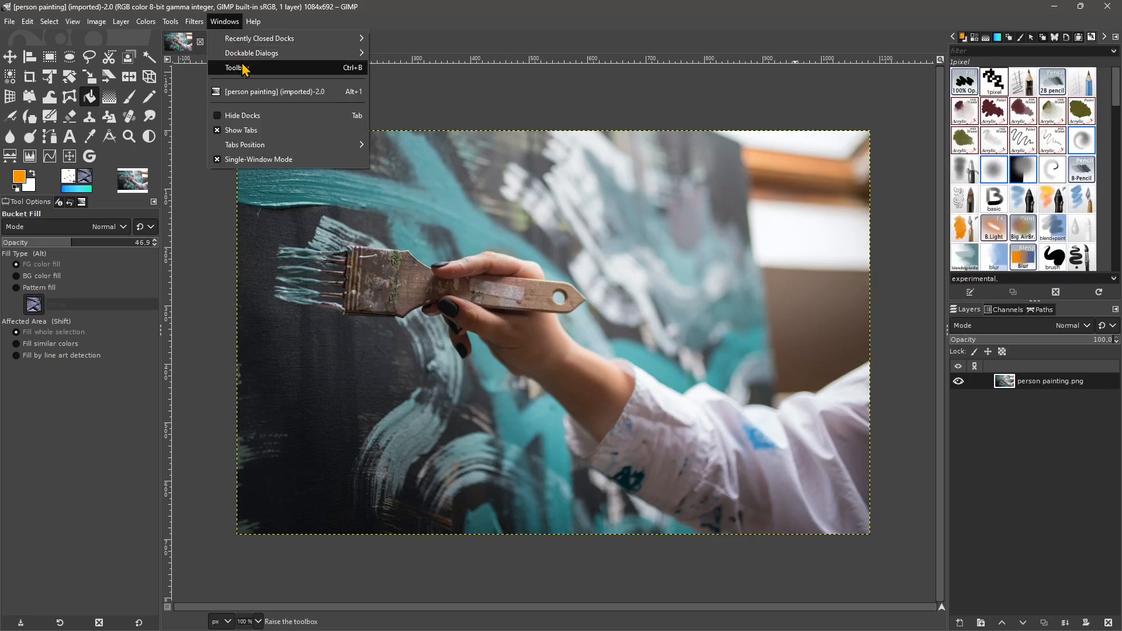
{"action": "mouse_move", "coordinate": [250, 56]}
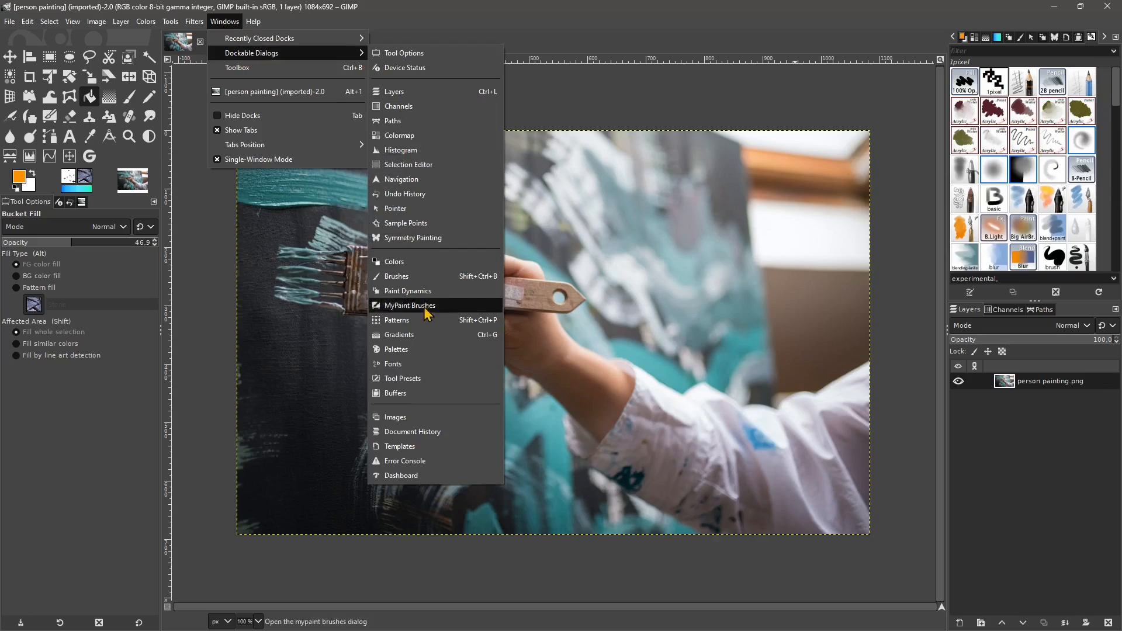
{"action": "left_click", "coordinate": [400, 335]}
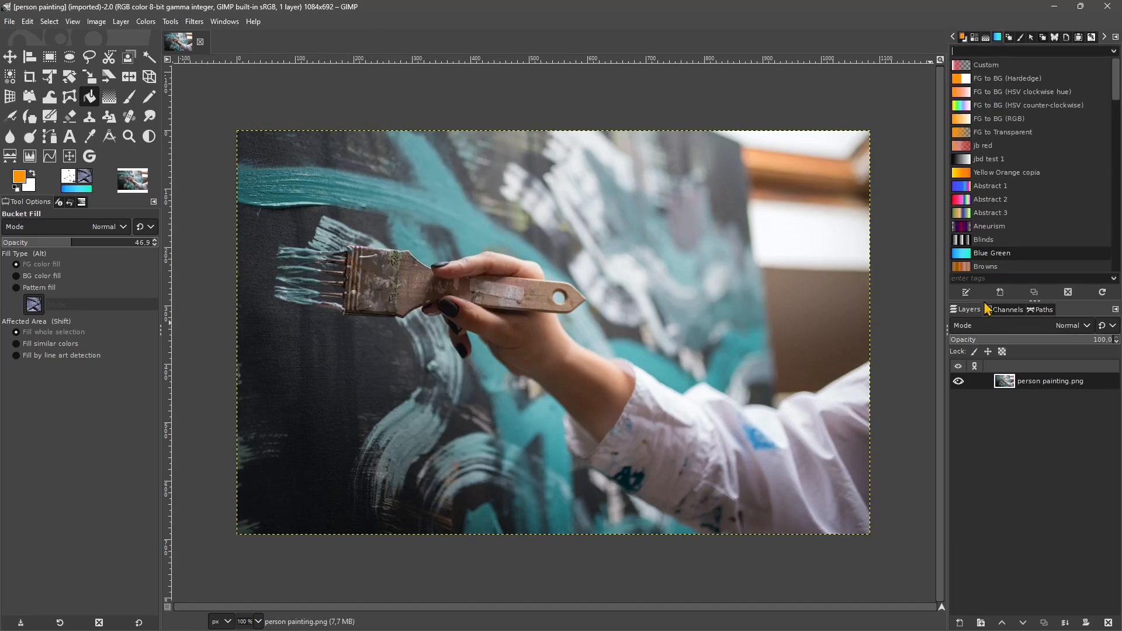
{"action": "scroll", "coordinate": [984, 182], "scroll_direction": "down", "scroll_amount": 5}
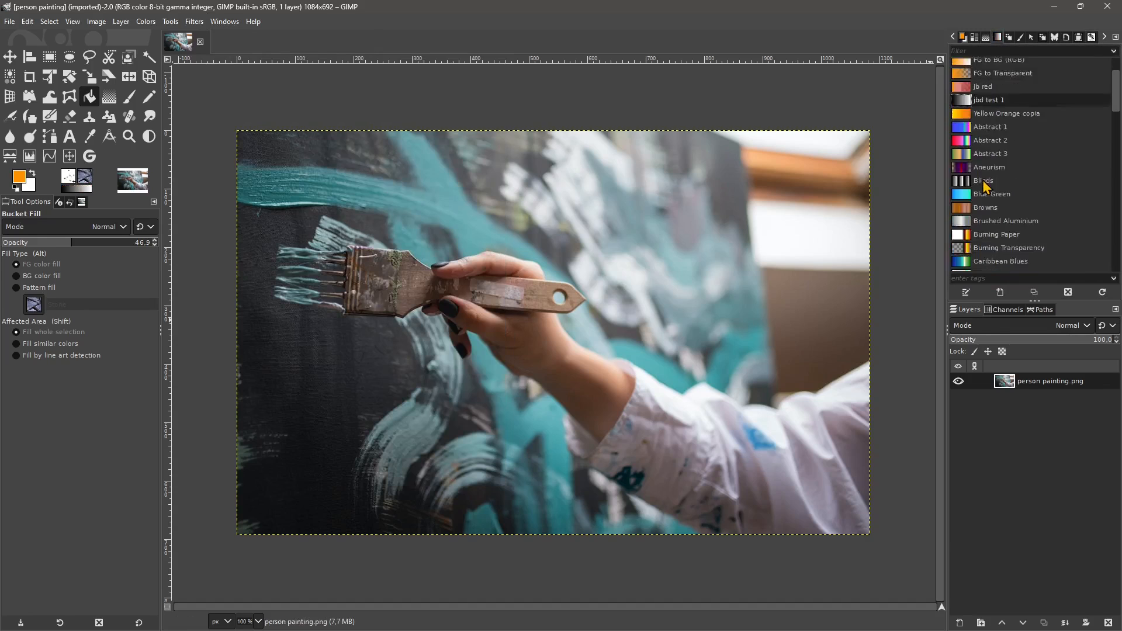
Step: Try several gradients one after another and finish with CD Half as the active gradient
{"action": "left_click", "coordinate": [985, 173]}
{"action": "left_click", "coordinate": [988, 119]}
{"action": "left_click", "coordinate": [1000, 159]}
{"action": "left_click", "coordinate": [990, 212]}
{"action": "left_click", "coordinate": [982, 239]}
{"action": "scroll", "coordinate": [982, 242], "scroll_direction": "down", "scroll_amount": 3}
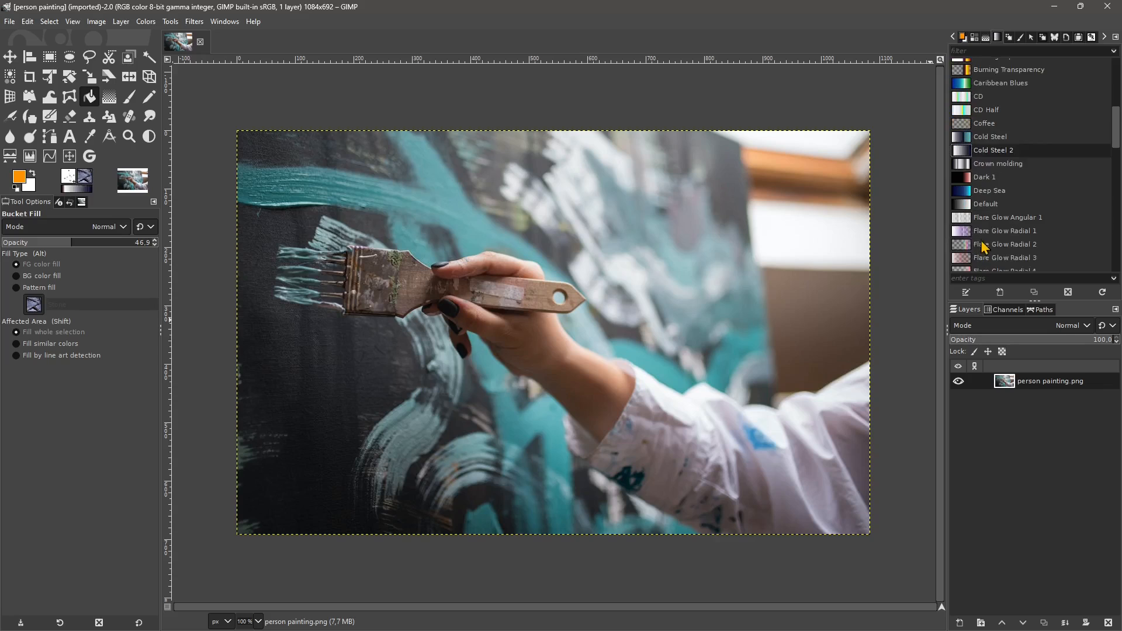
{"action": "left_click", "coordinate": [985, 234]}
{"action": "left_click", "coordinate": [989, 190]}
{"action": "left_click", "coordinate": [994, 166]}
{"action": "left_click", "coordinate": [994, 111]}
{"action": "scroll", "coordinate": [964, 165], "scroll_direction": "up", "scroll_amount": 2}
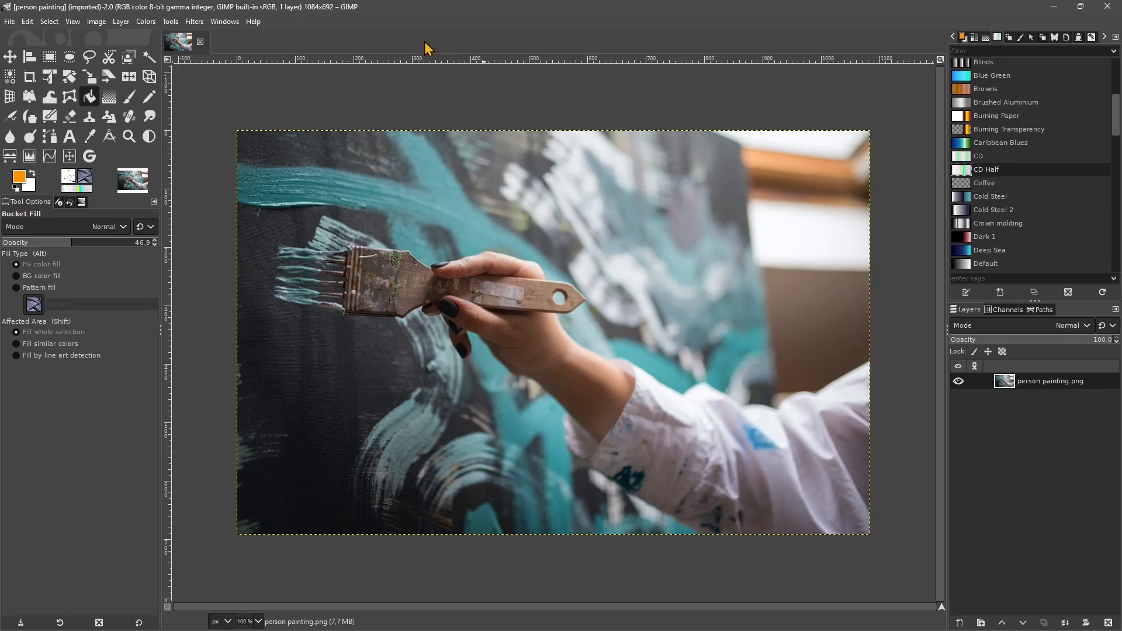
Step: Open the Palettes dockable dialog
{"action": "left_click", "coordinate": [225, 22]}
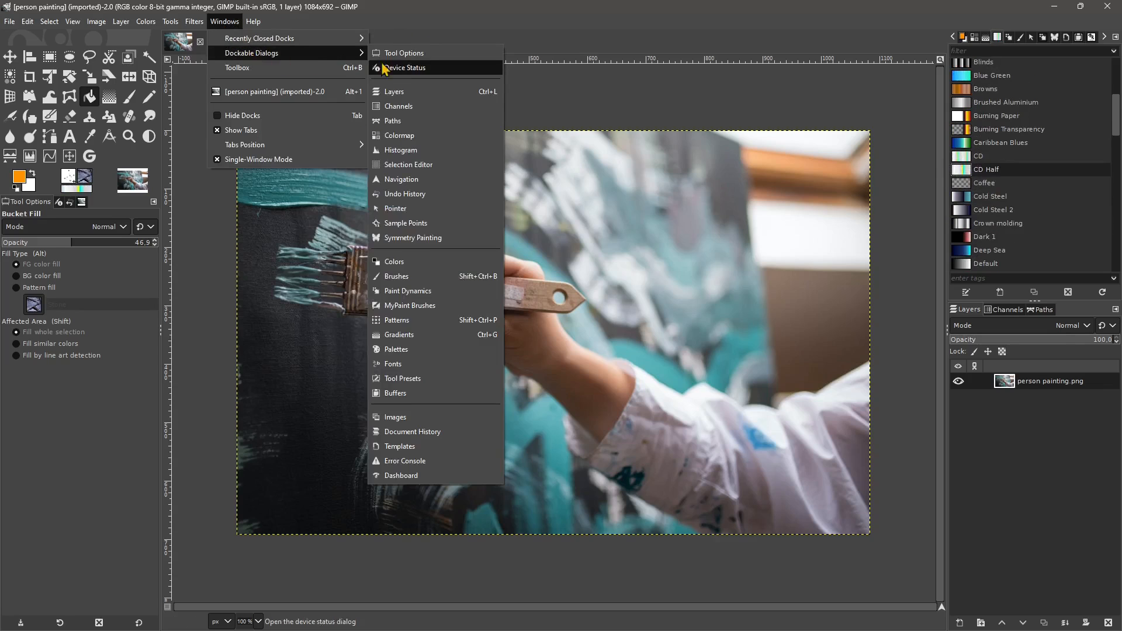
{"action": "left_click", "coordinate": [405, 354]}
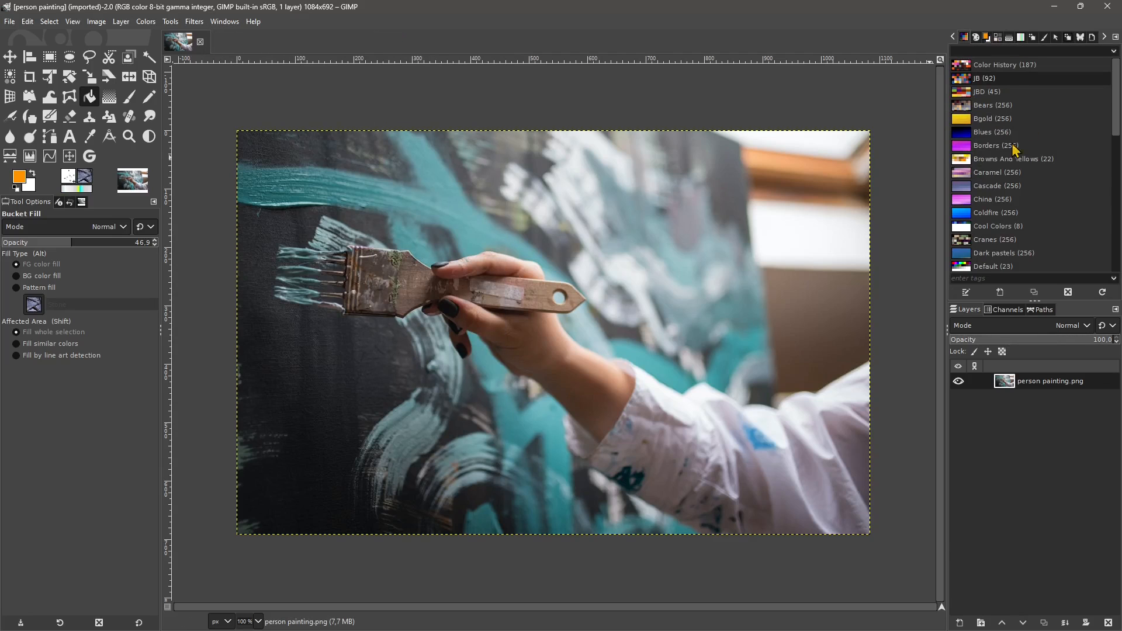
{"action": "left_click", "coordinate": [228, 23]}
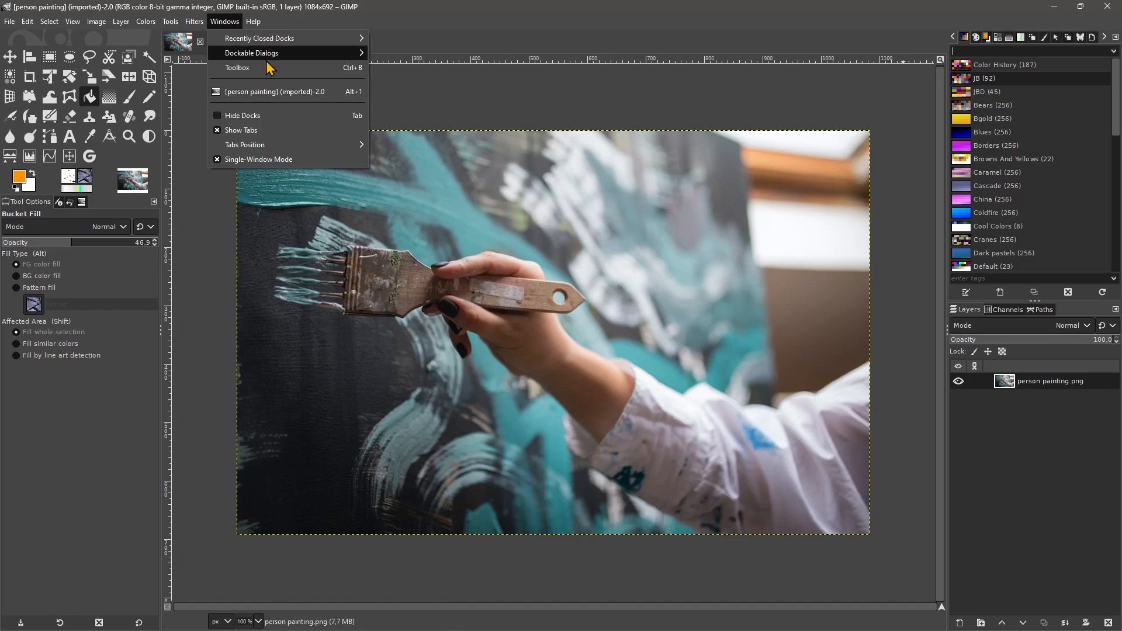
{"action": "mouse_move", "coordinate": [265, 54]}
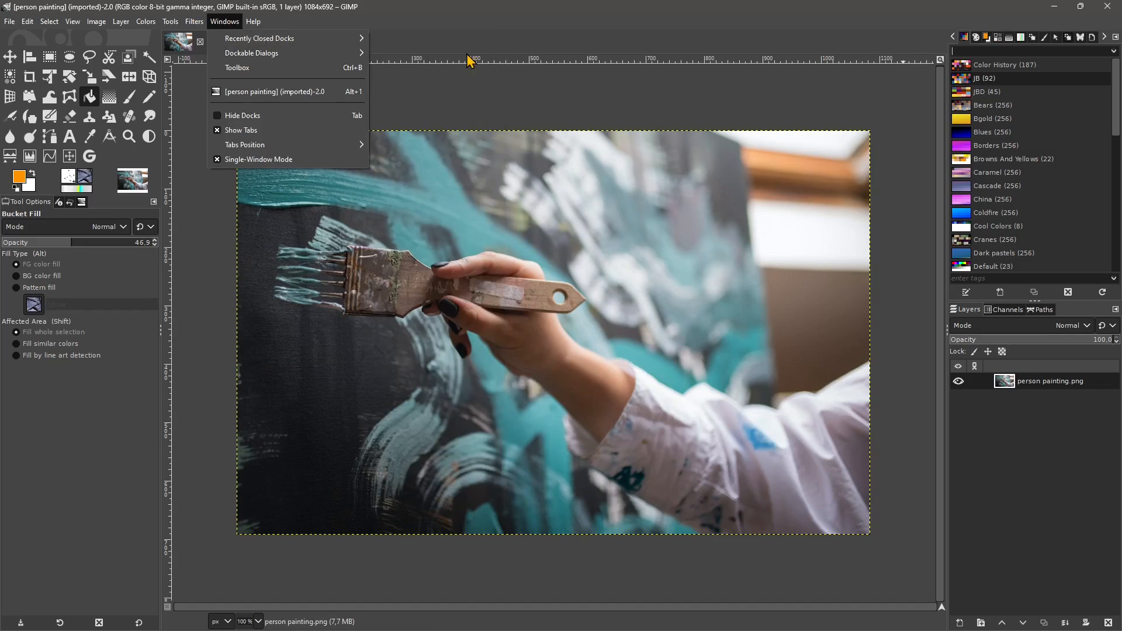
{"action": "left_click", "coordinate": [469, 41]}
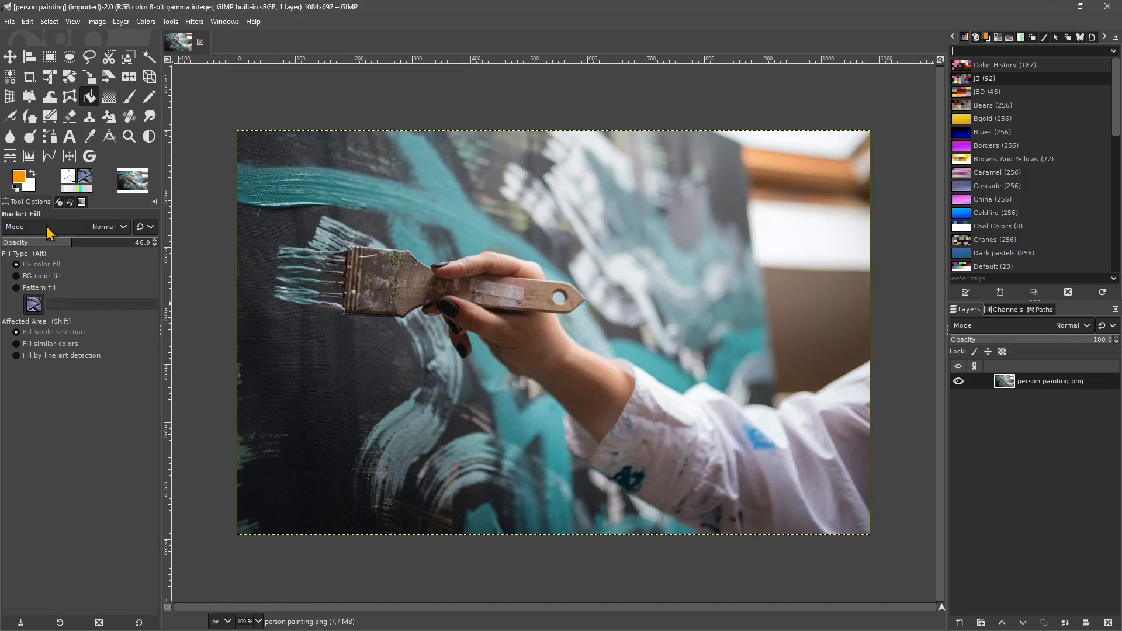
Step: Try different fill opacities, and reset the Bucket Fill options to their defaults with black as the foreground color
{"action": "left_click_drag", "start_coordinate": [46, 242], "coordinate": [104, 243]}
{"action": "left_click_drag", "start_coordinate": [35, 245], "coordinate": [10, 242]}
{"action": "left_click", "coordinate": [139, 622]}
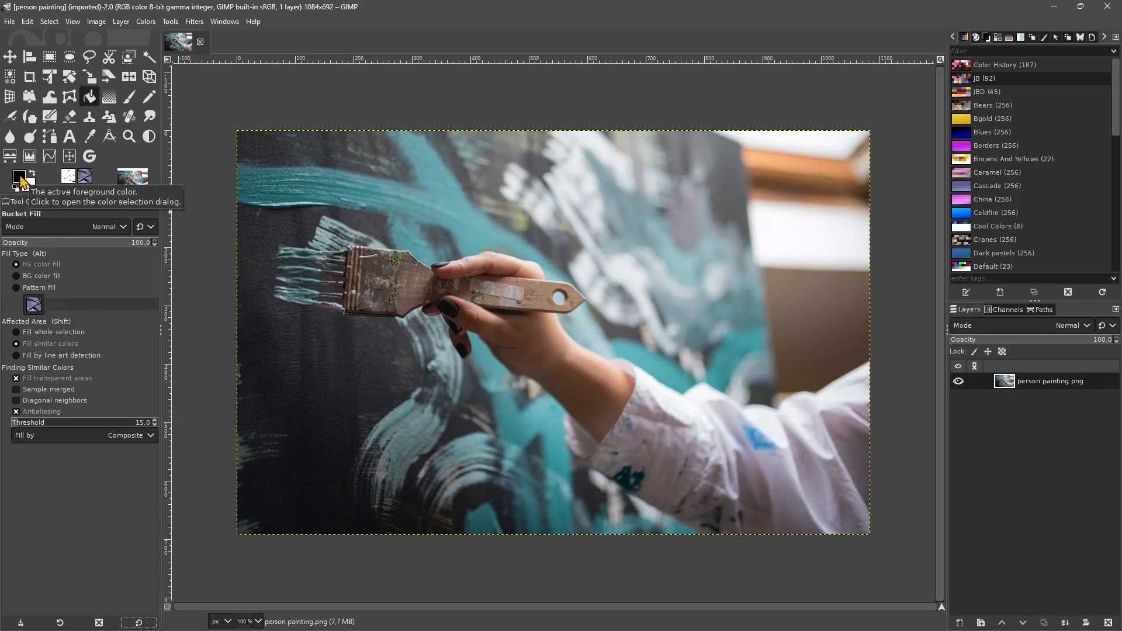
Step: Try filling the dark background of the painted canvas with black, and undo the fills
{"action": "left_click", "coordinate": [371, 347]}
{"action": "left_click", "coordinate": [341, 415]}
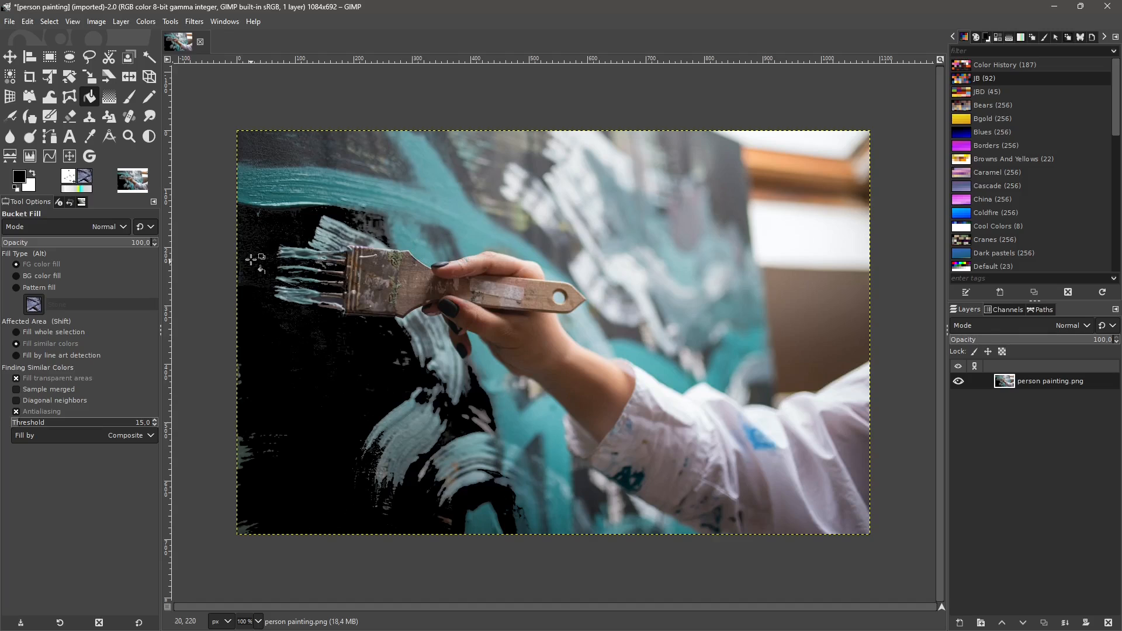
{"action": "left_click", "coordinate": [283, 242]}
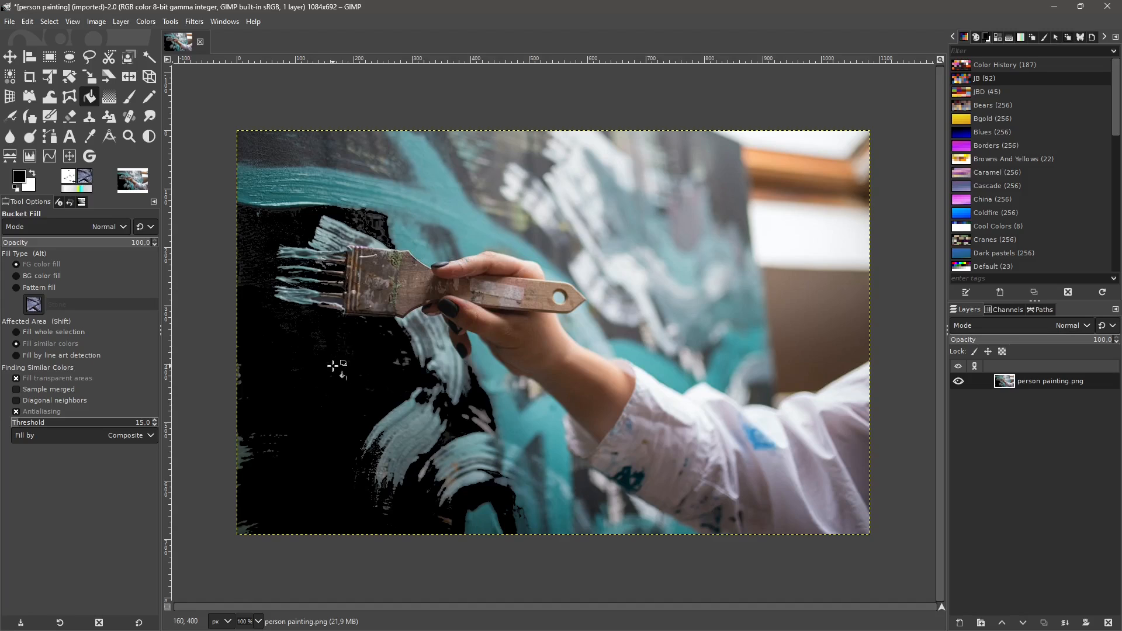
{"action": "key", "text": "ctrl+z"}
{"action": "key", "text": "ctrl+z"}
{"action": "key", "text": "ctrl+z"}
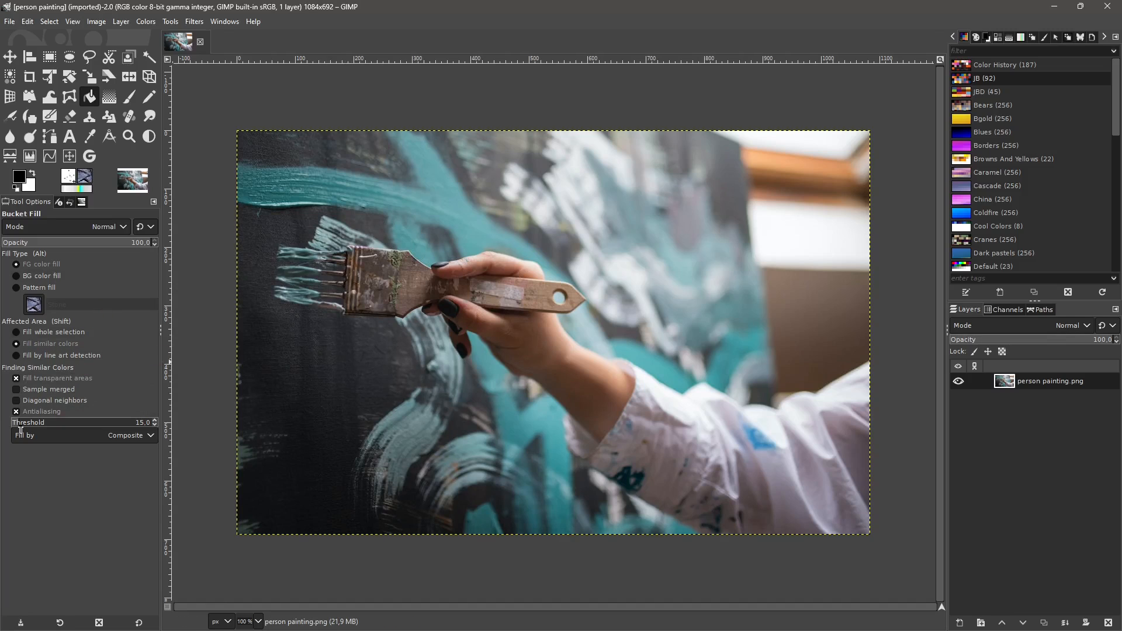
Step: Raise the fill threshold to 123.3, test a black fill on the dark canvas area, and undo it
{"action": "left_click_drag", "start_coordinate": [22, 422], "coordinate": [69, 435]}
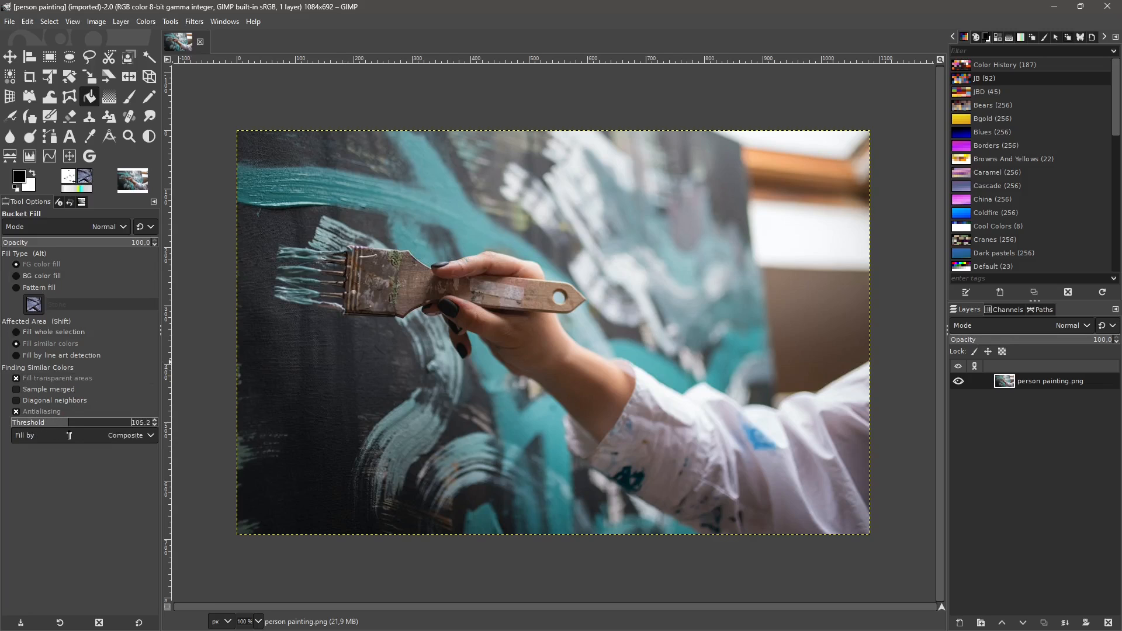
{"action": "left_click", "coordinate": [301, 367]}
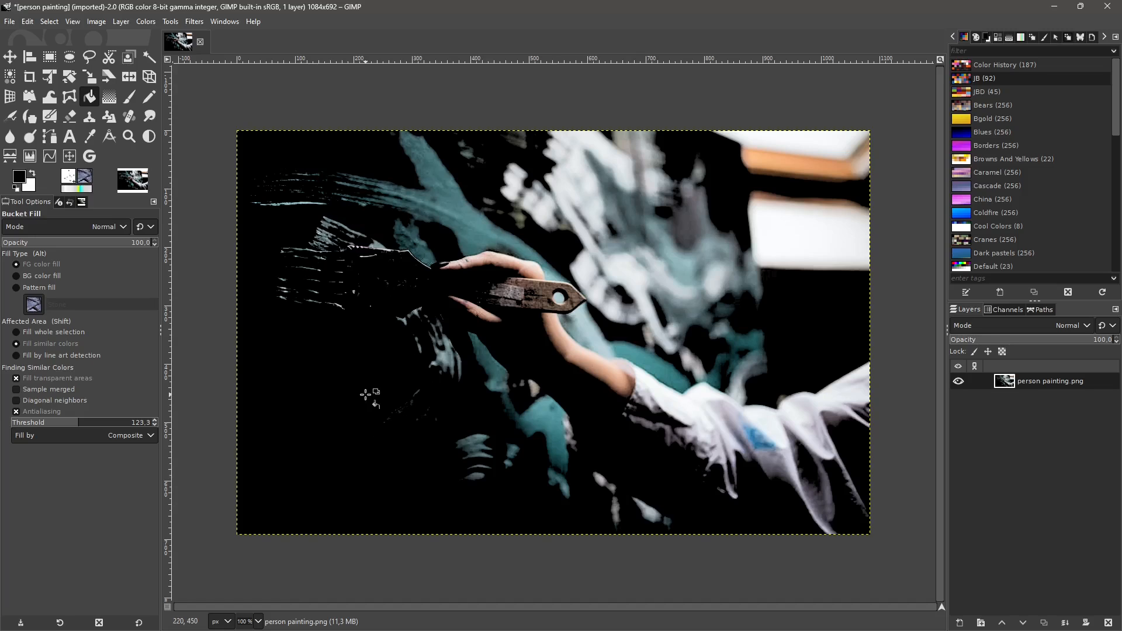
{"action": "key", "text": "ctrl+z"}
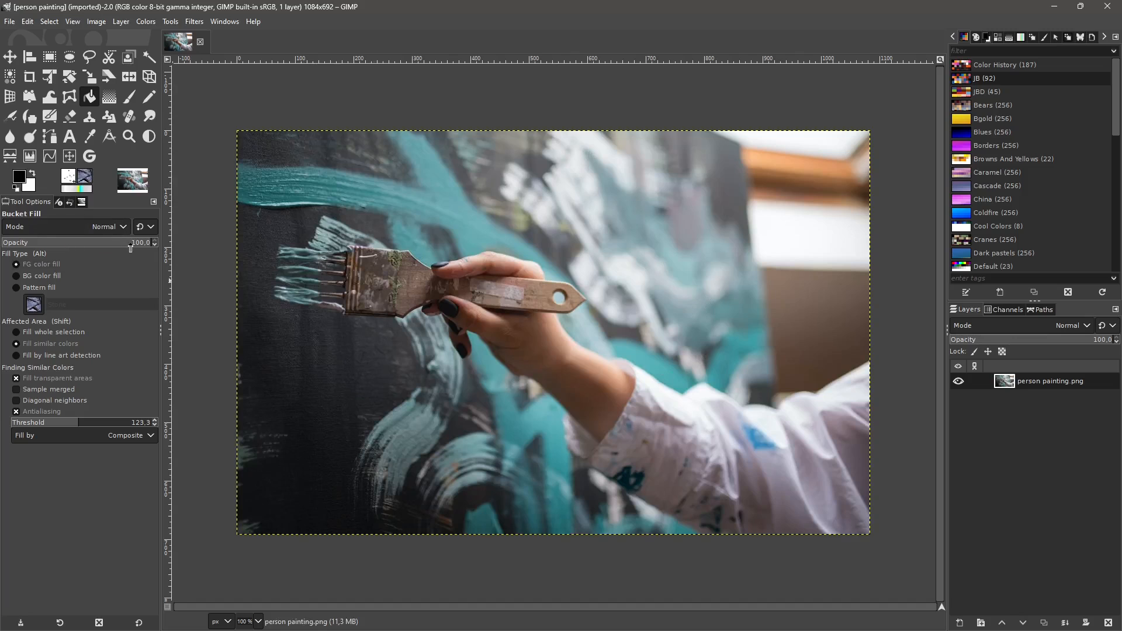
Step: Lower the fill opacity to 51.6 and fill the dark canvas area with black several times
{"action": "left_click_drag", "start_coordinate": [130, 248], "coordinate": [82, 251]}
{"action": "left_click", "coordinate": [290, 377]}
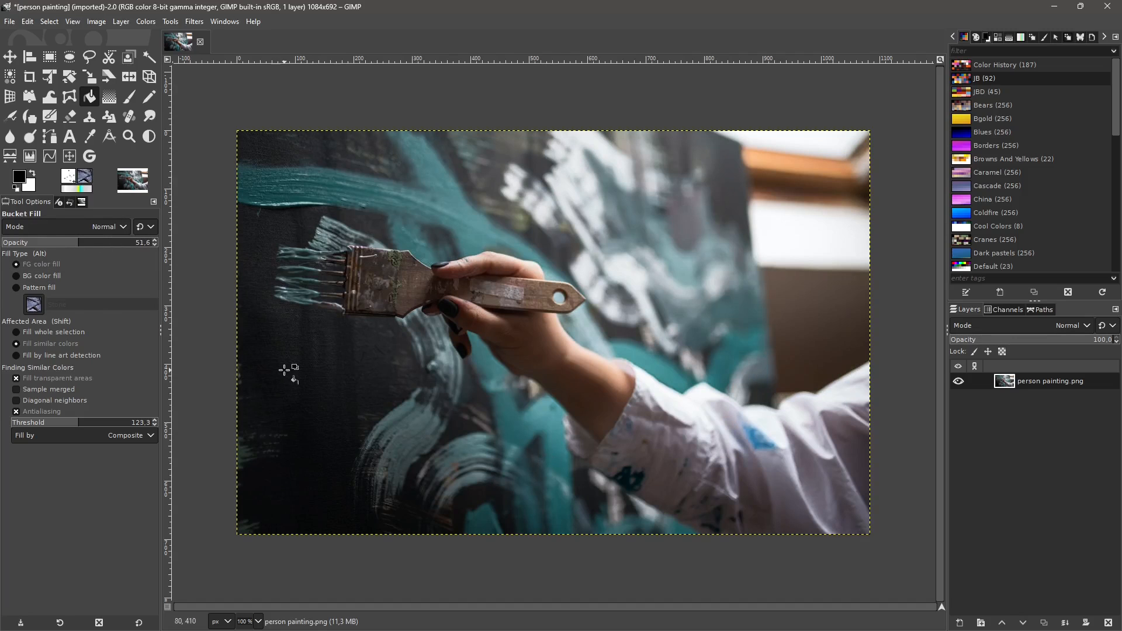
{"action": "left_click", "coordinate": [302, 415]}
{"action": "left_click", "coordinate": [319, 381]}
{"action": "left_click", "coordinate": [321, 380]}
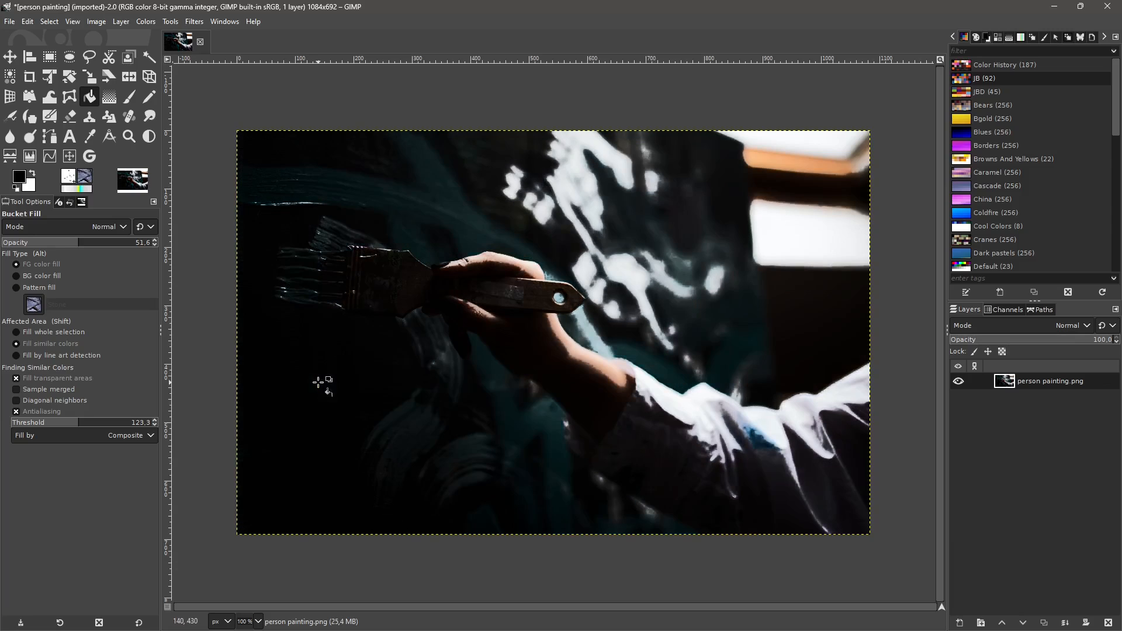
Step: Undo all the semi-transparent black fills on the photo
{"action": "key", "text": "ctrl+z"}
{"action": "key", "text": "ctrl+z"}
{"action": "key", "text": "ctrl+z"}
{"action": "key", "text": "ctrl+z"}
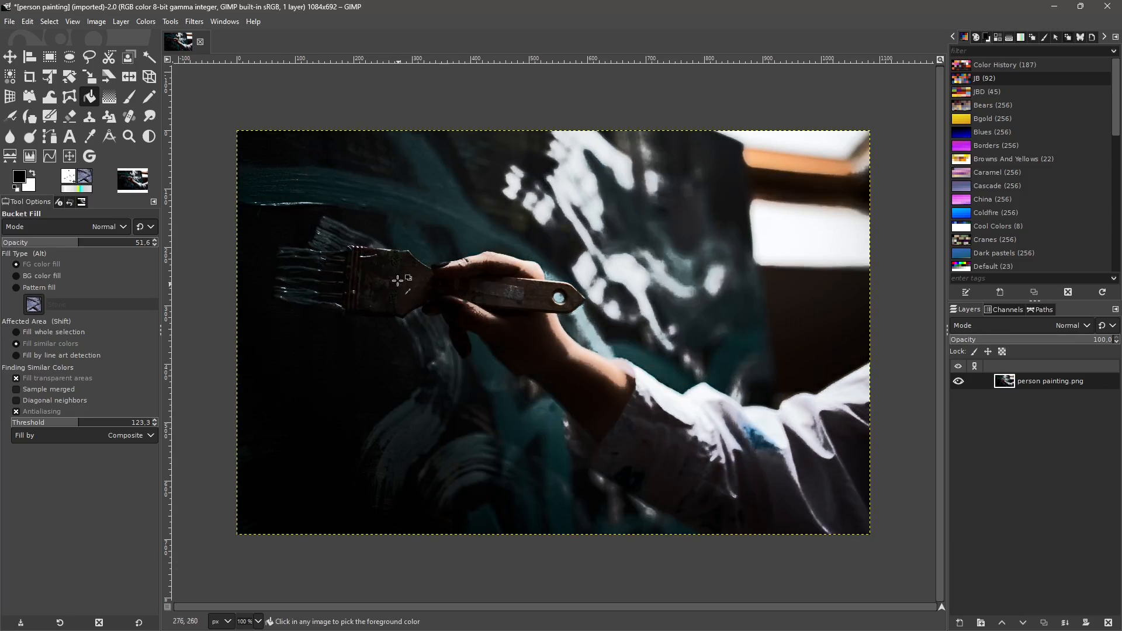
{"action": "key", "text": "ctrl+z"}
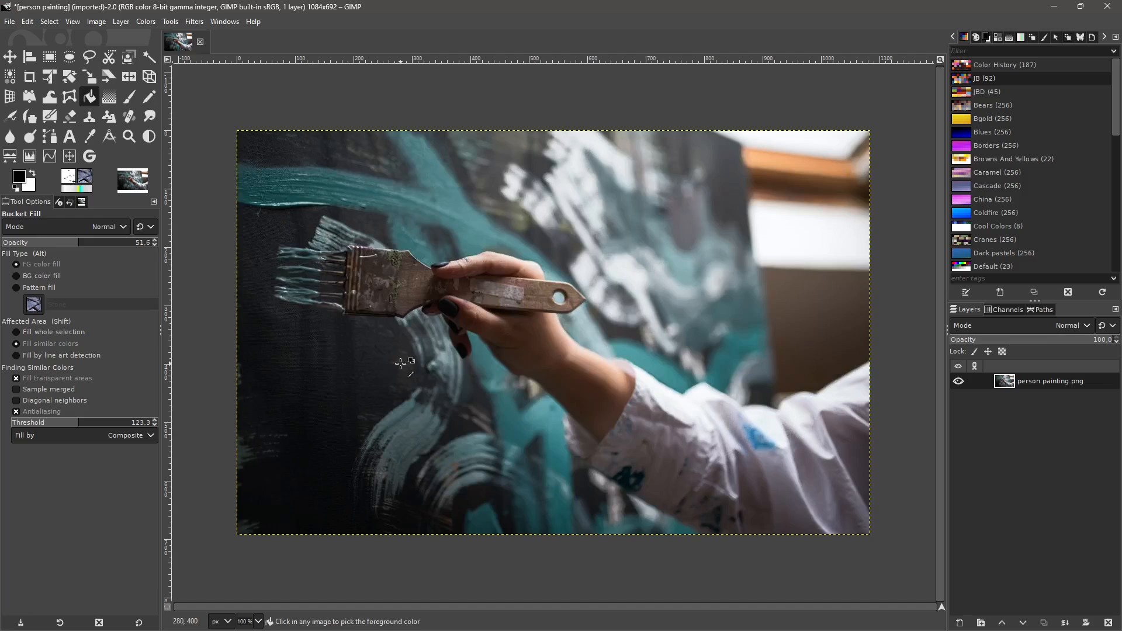
{"action": "key", "text": "ctrl+z"}
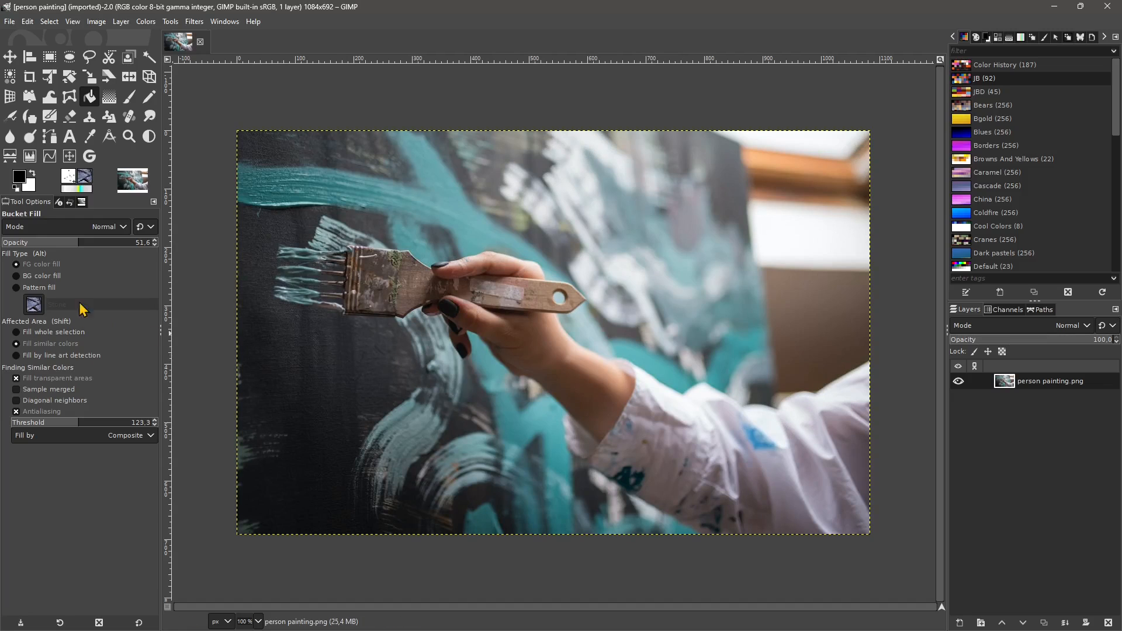
Step: Test the Dodge fill mode on the dark canvas area, and on the hand with the opacity raised to 89.8
{"action": "left_click", "coordinate": [59, 230]}
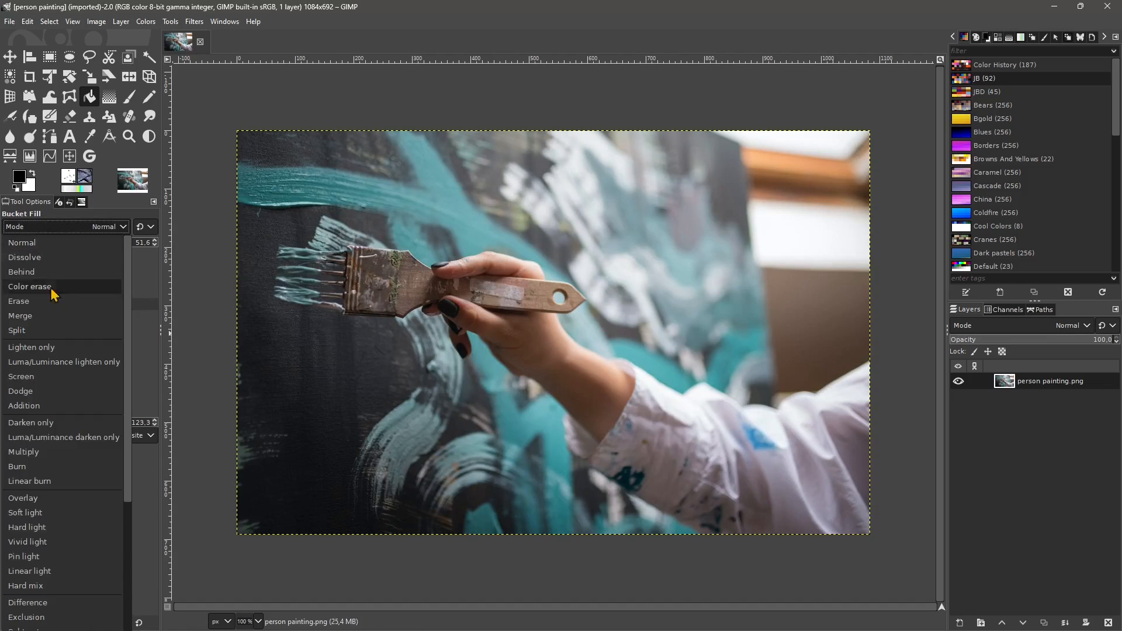
{"action": "left_click", "coordinate": [54, 395]}
{"action": "left_click", "coordinate": [342, 386]}
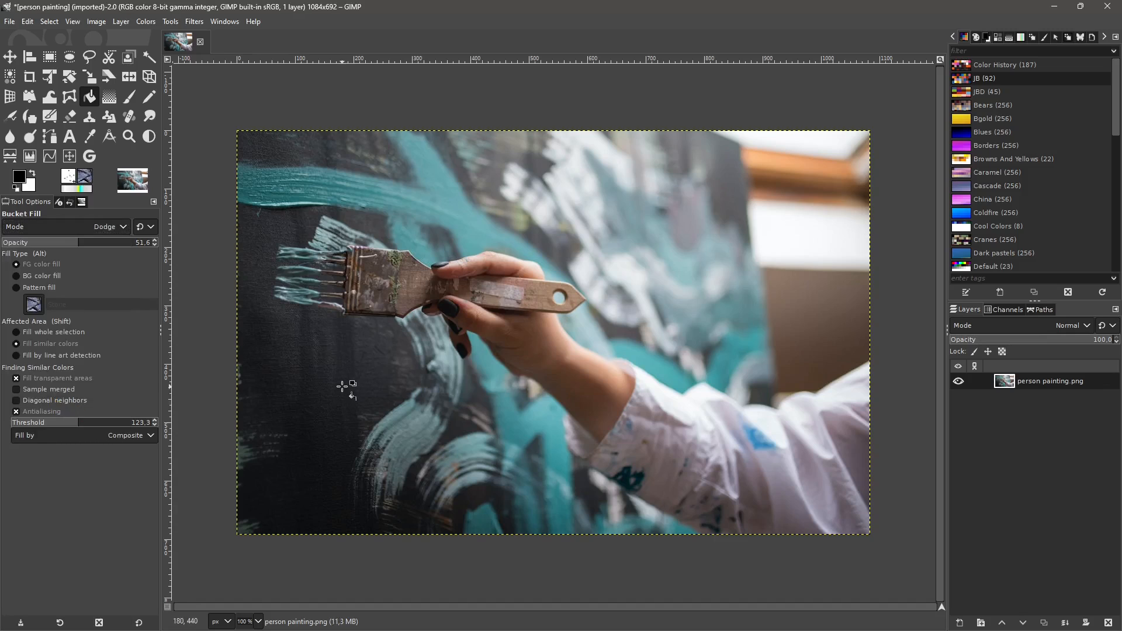
{"action": "left_click_drag", "start_coordinate": [79, 242], "coordinate": [142, 242]}
{"action": "left_click", "coordinate": [513, 260]}
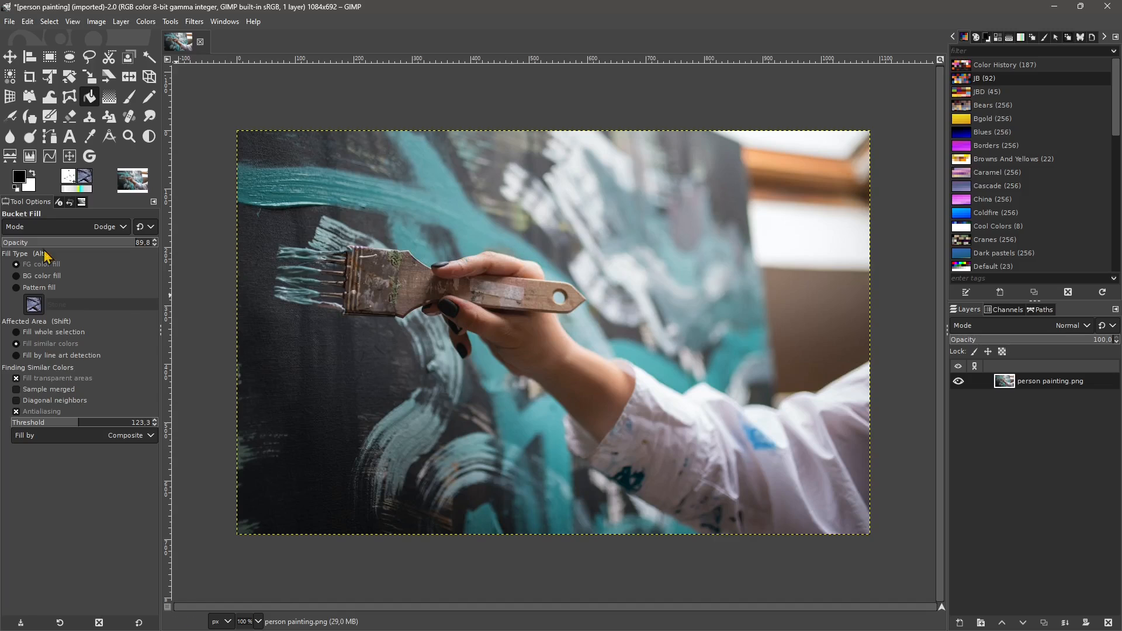
Step: Switch the fill mode to Overlay, test a fill on the dark canvas area, and undo it
{"action": "left_click", "coordinate": [64, 227]}
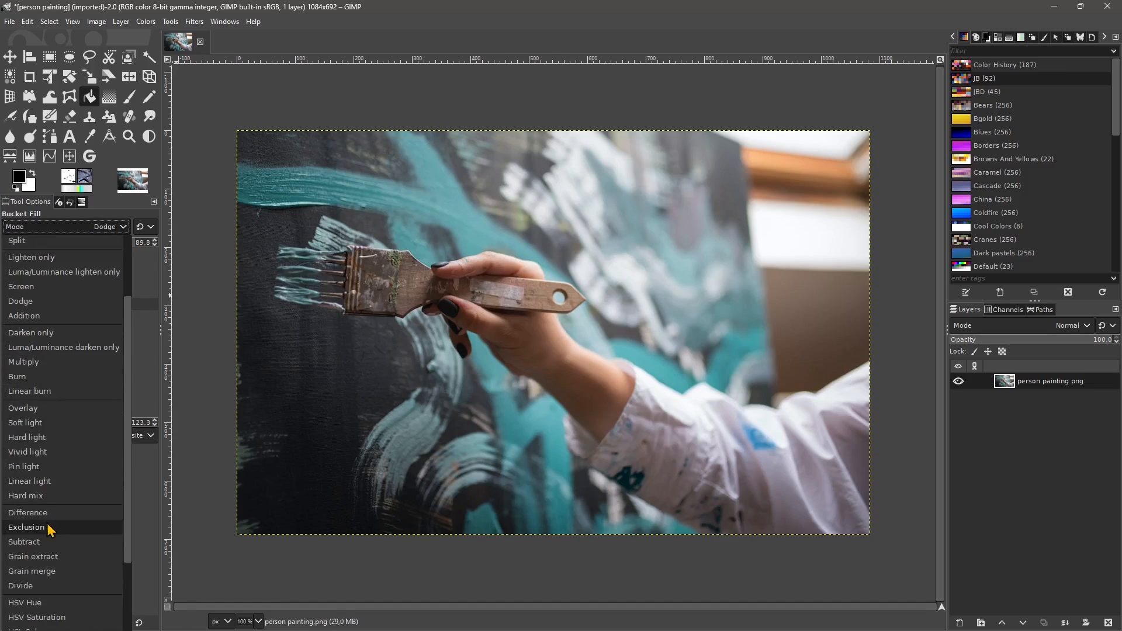
{"action": "left_click", "coordinate": [51, 419]}
{"action": "left_click", "coordinate": [302, 387]}
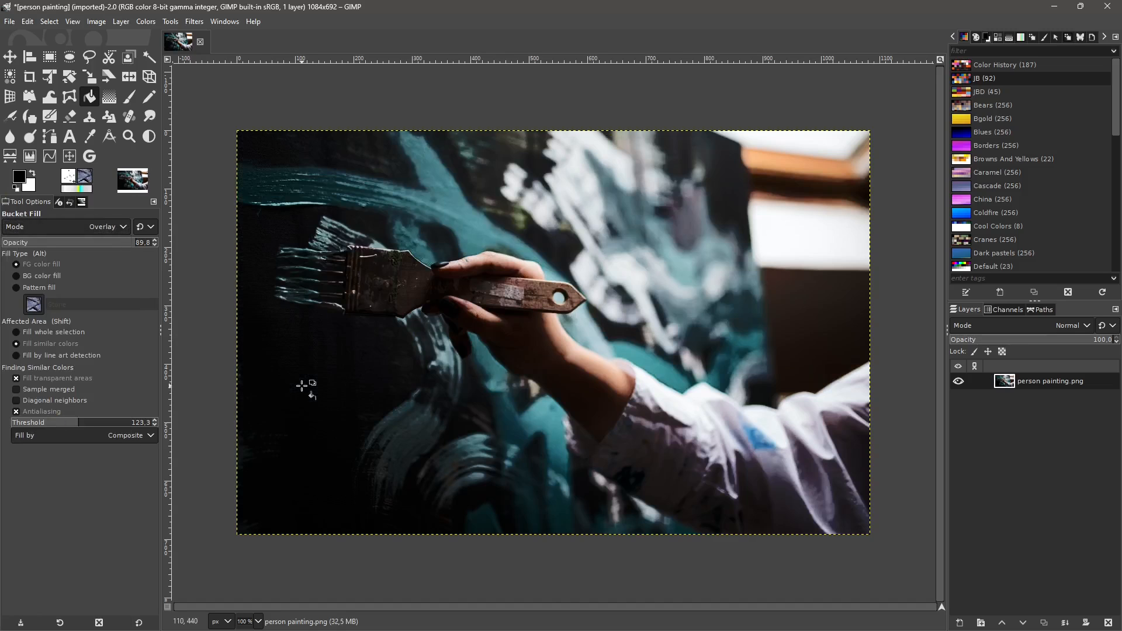
{"action": "key", "text": "ctrl+z"}
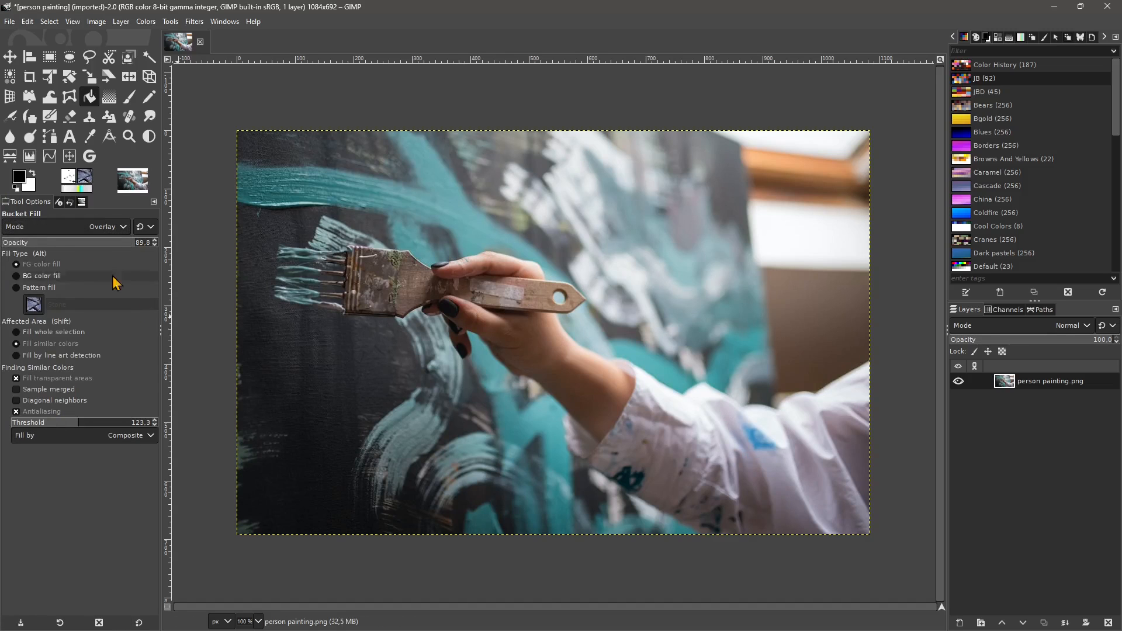
Step: Set the fill mode back to Normal with a threshold of 23.4, and switch the fill type to Pattern fill
{"action": "left_click", "coordinate": [44, 228]}
{"action": "left_click", "coordinate": [52, 252]}
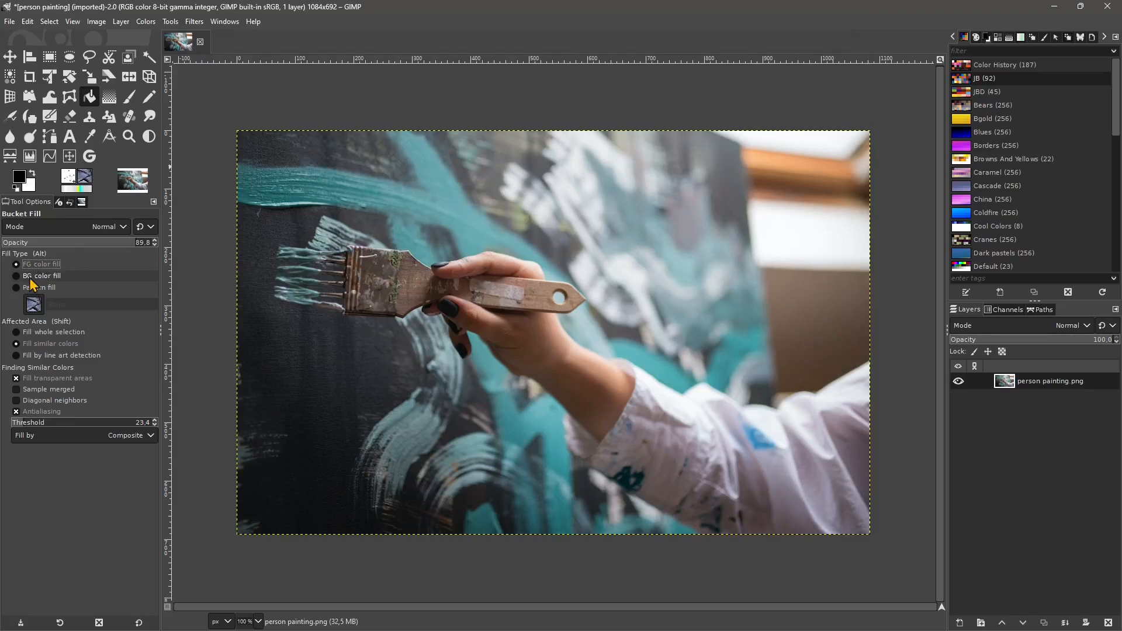
{"action": "left_click", "coordinate": [37, 288]}
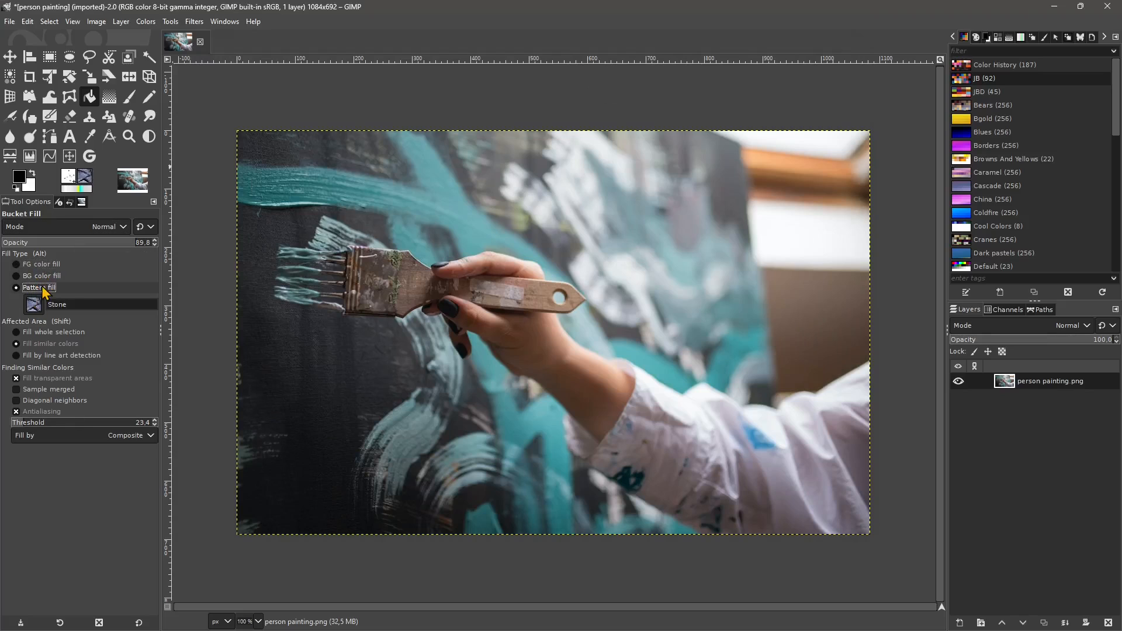
Step: Test the Stone pattern fill on the dark canvas area at thresholds of 23.4 and 25.5, undoing each fill
{"action": "left_click", "coordinate": [361, 376]}
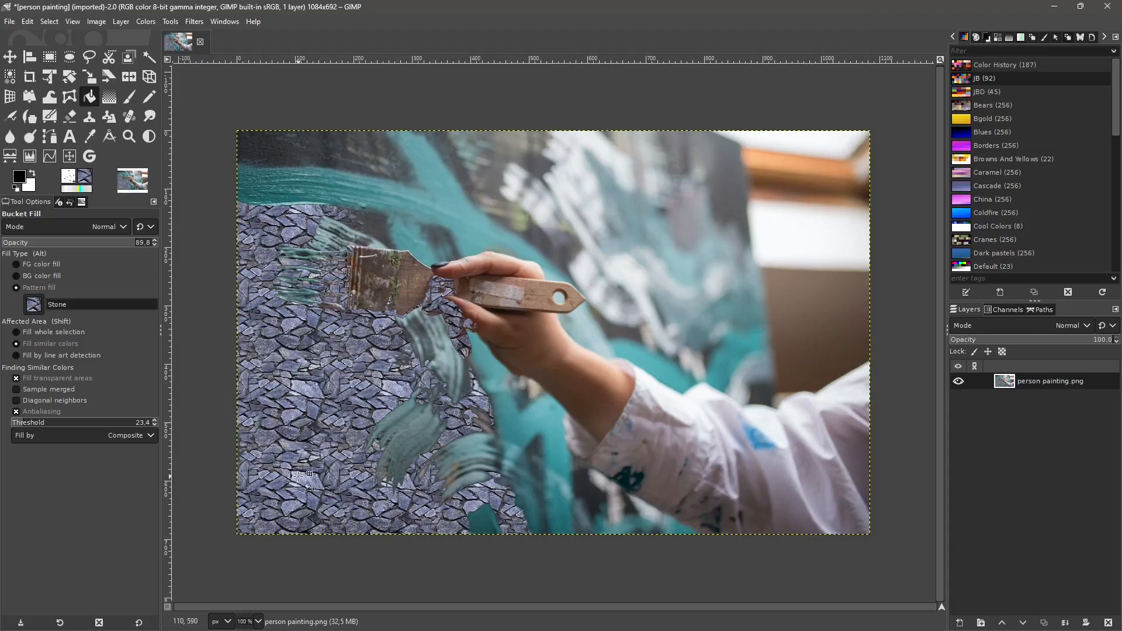
{"action": "key", "text": "ctrl+z"}
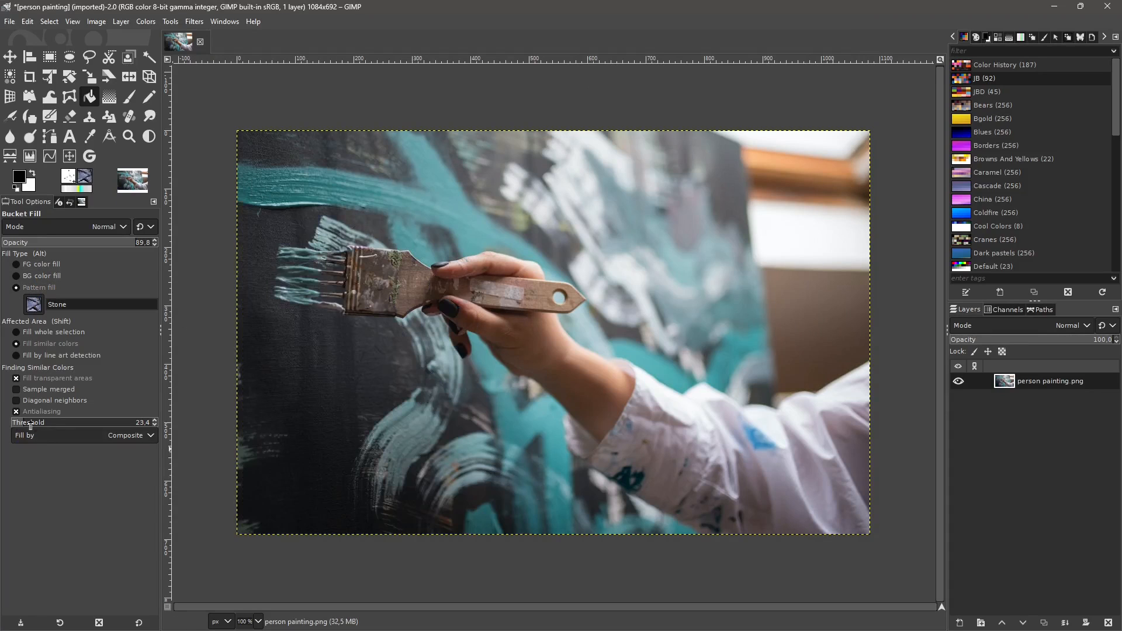
{"action": "mouse_move", "coordinate": [35, 427]}
{"action": "left_mouse_down"}
{"action": "mouse_move", "coordinate": [118, 425]}
{"action": "mouse_move", "coordinate": [67, 431]}
{"action": "left_mouse_up"}
{"action": "left_click", "coordinate": [305, 381]}
{"action": "key", "text": "ctrl+z"}
{"action": "left_click", "coordinate": [313, 425]}
{"action": "key", "text": "ctrl+z"}
Step: Test the Stone pattern fill on several areas of the white shirt sleeve, and undo all of these fills
{"action": "left_click", "coordinate": [652, 425]}
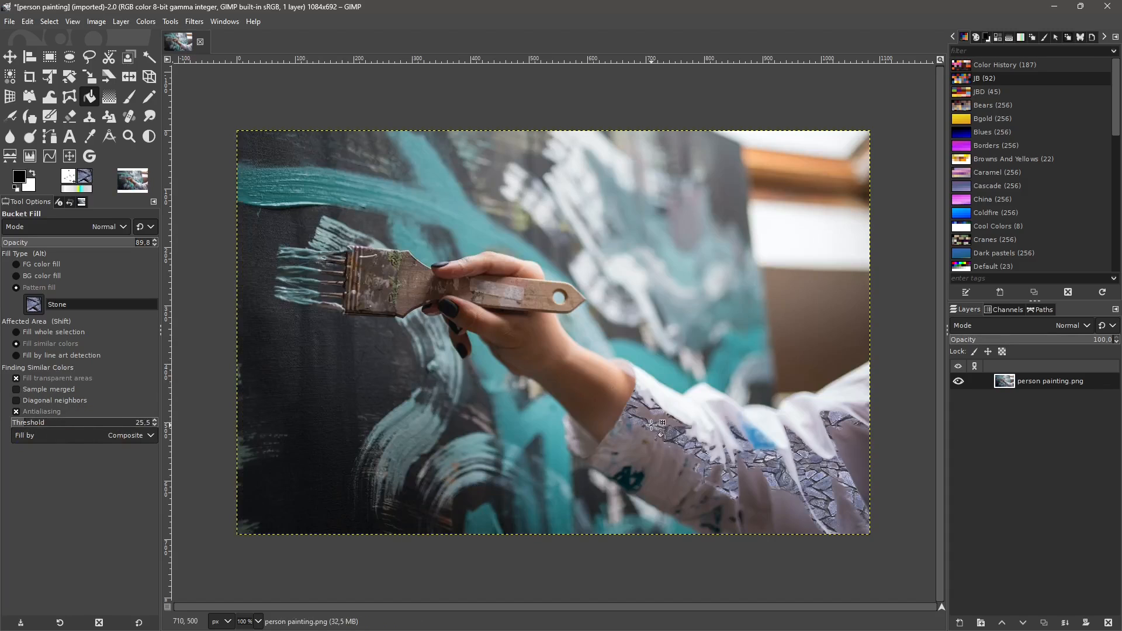
{"action": "left_click", "coordinate": [727, 407]}
{"action": "left_click", "coordinate": [676, 406]}
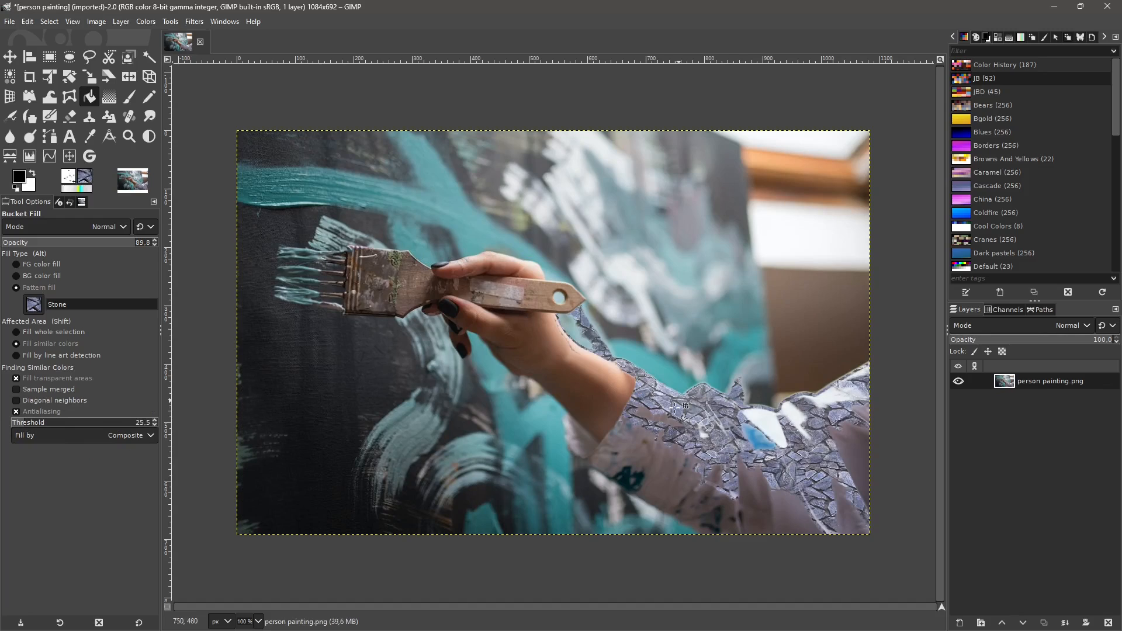
{"action": "left_click", "coordinate": [764, 419]}
{"action": "key", "text": "ctrl+z"}
{"action": "key", "text": "ctrl+z"}
{"action": "key", "text": "ctrl+z"}
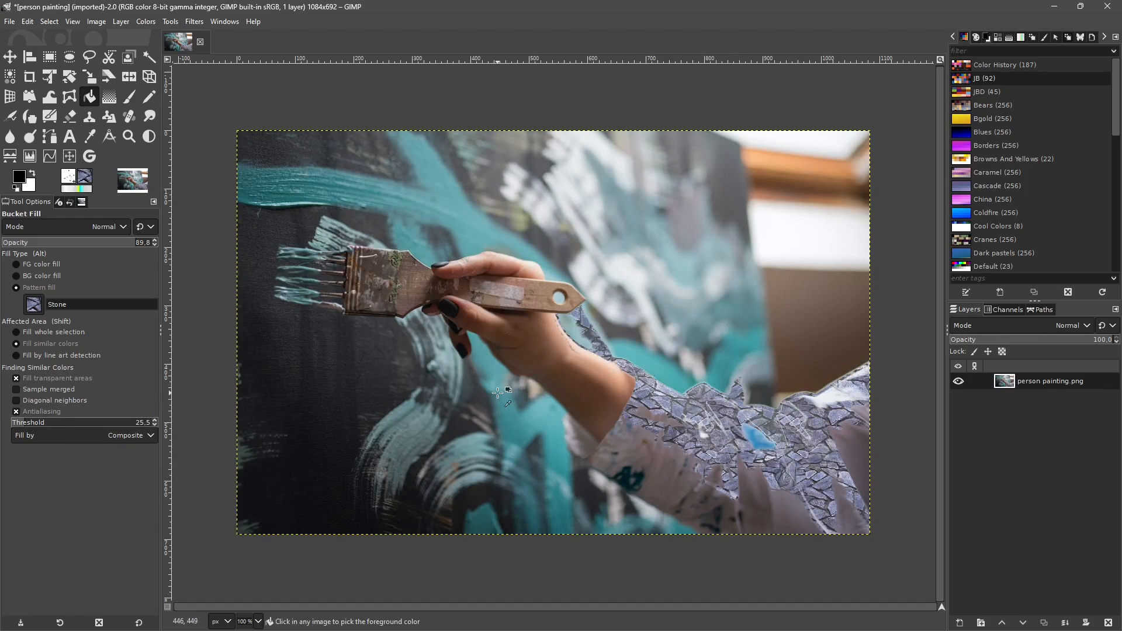
{"action": "key", "text": "ctrl+z"}
{"action": "key", "text": "ctrl+z"}
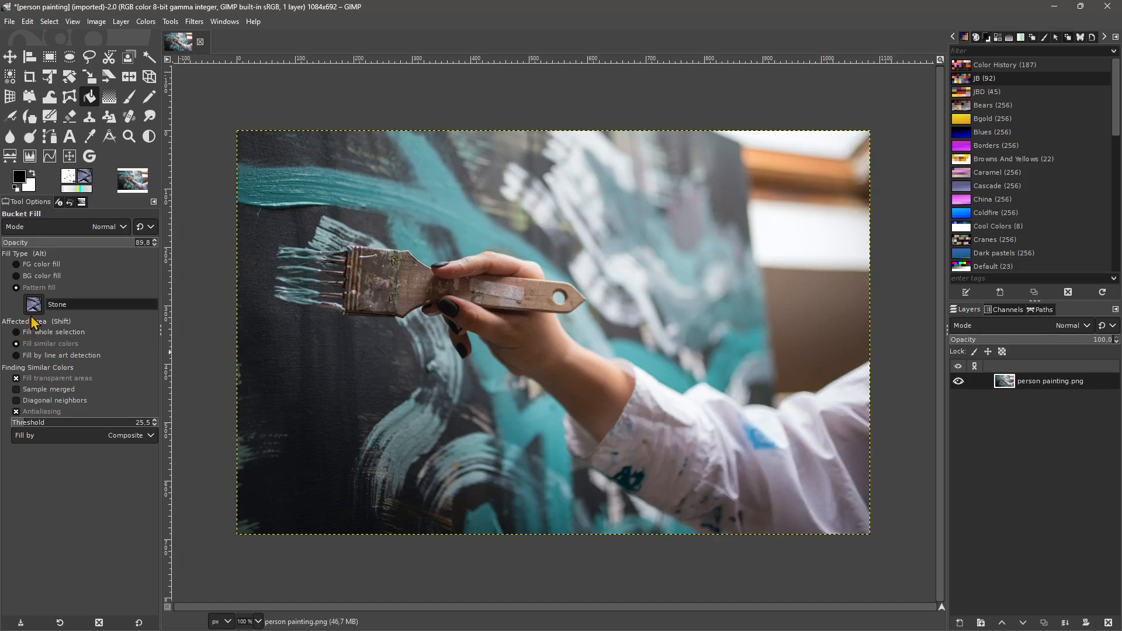
Step: Switch the fill type to BG color fill, test a white fill on the dark canvas area, and undo it
{"action": "left_click", "coordinate": [41, 276]}
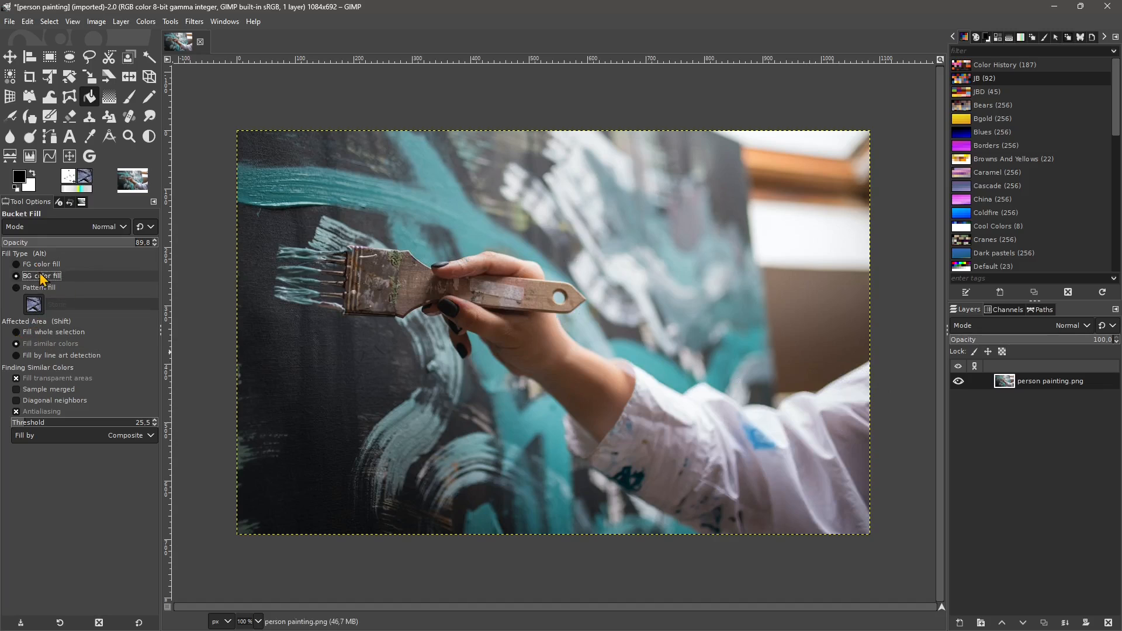
{"action": "left_click", "coordinate": [320, 364]}
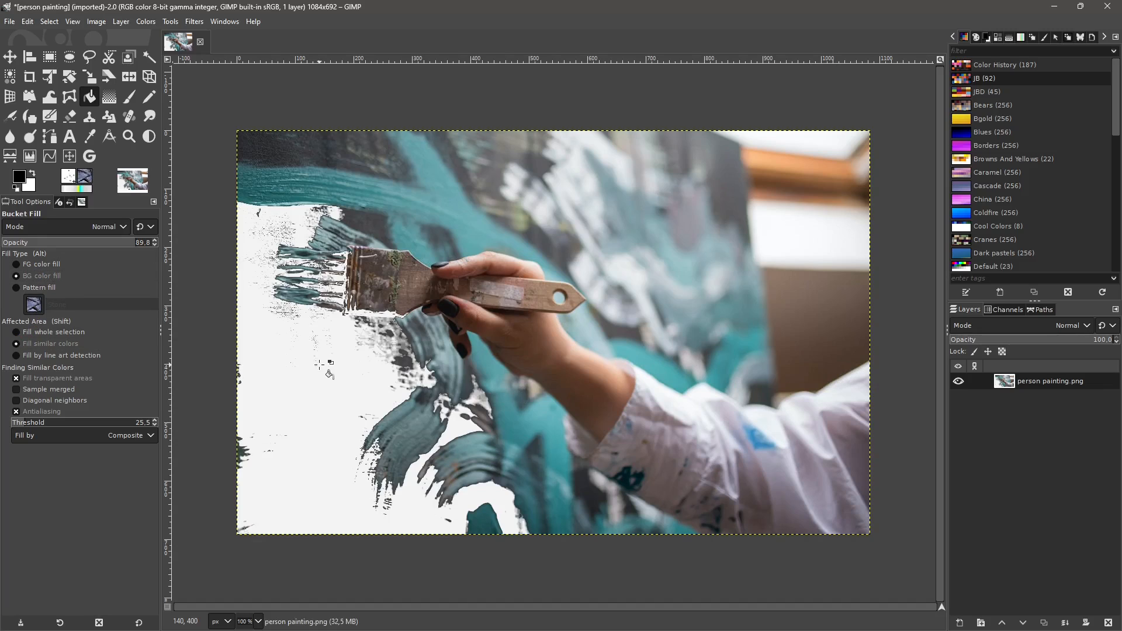
{"action": "key", "text": "ctrl+z"}
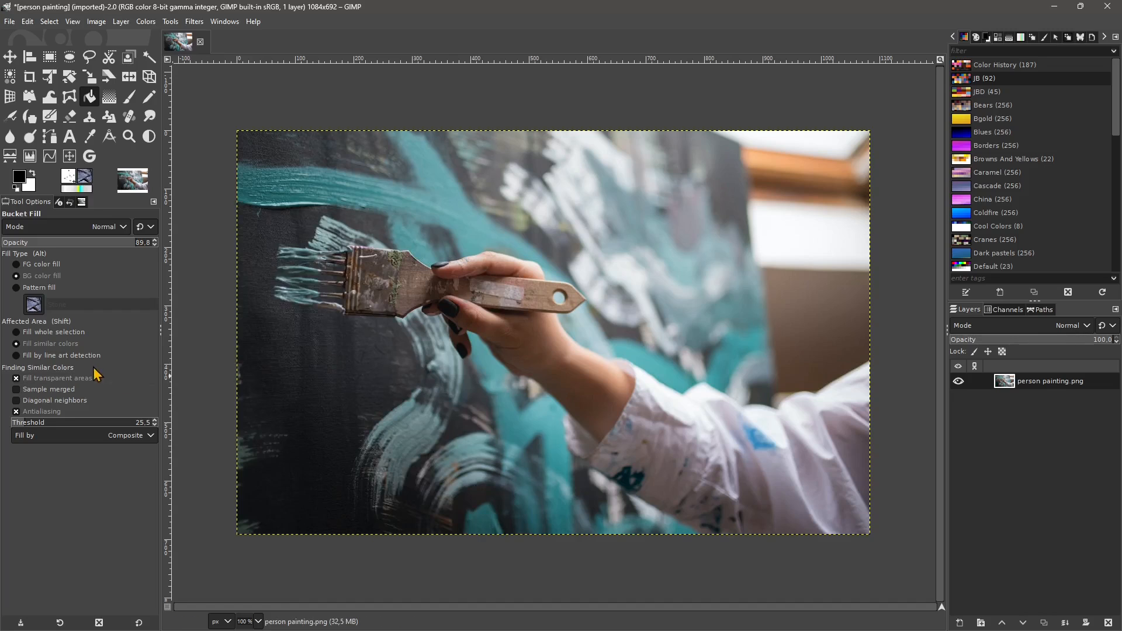
Step: Change the background color to orange, test a fill with it on the dark canvas area, and undo the fill
{"action": "left_click", "coordinate": [33, 189]}
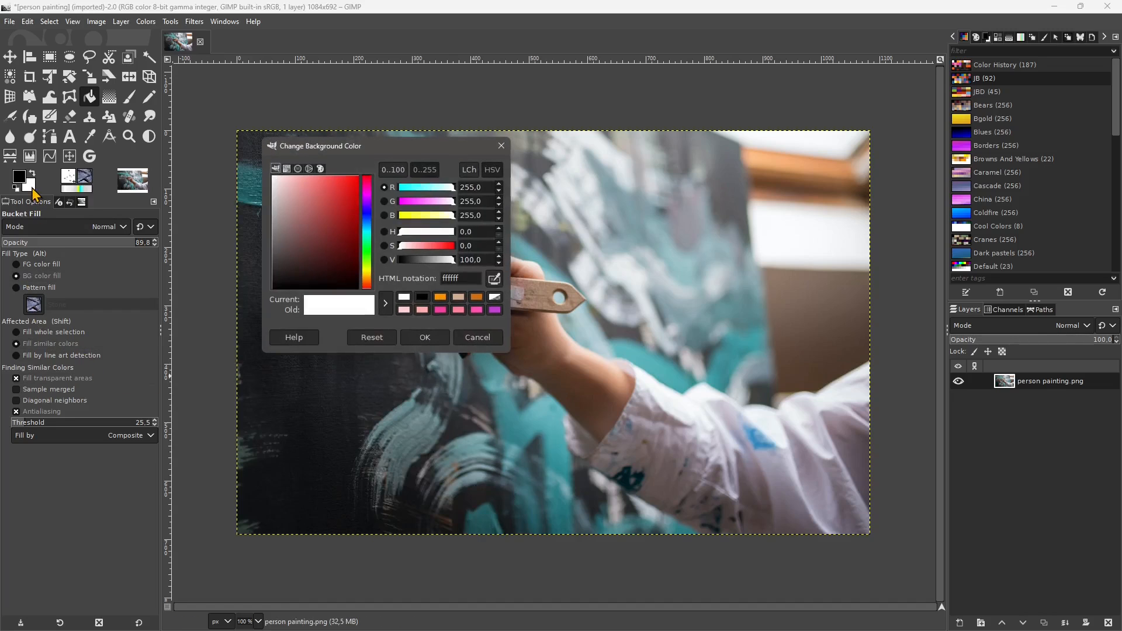
{"action": "left_click", "coordinate": [439, 298]}
{"action": "left_click", "coordinate": [421, 337]}
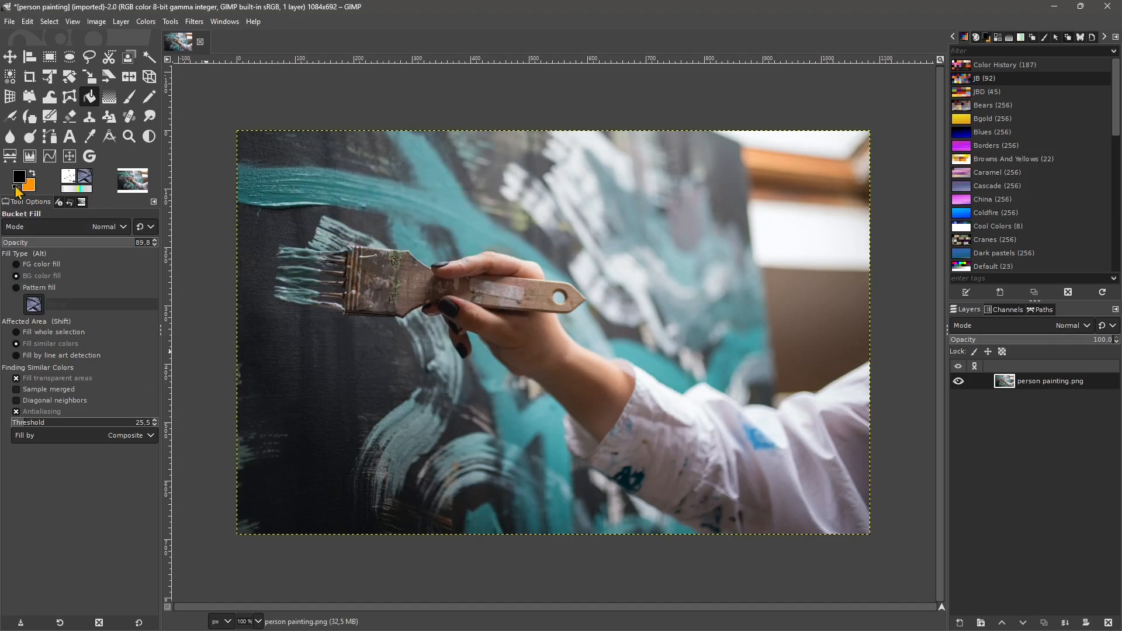
{"action": "left_click", "coordinate": [412, 359]}
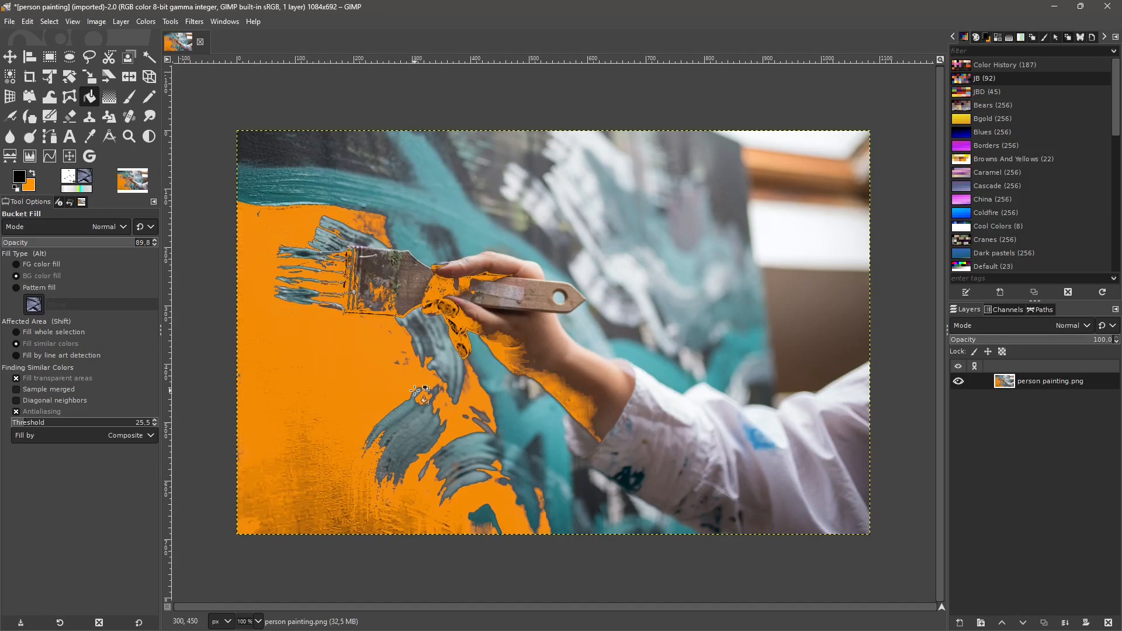
{"action": "key", "text": "ctrl+z"}
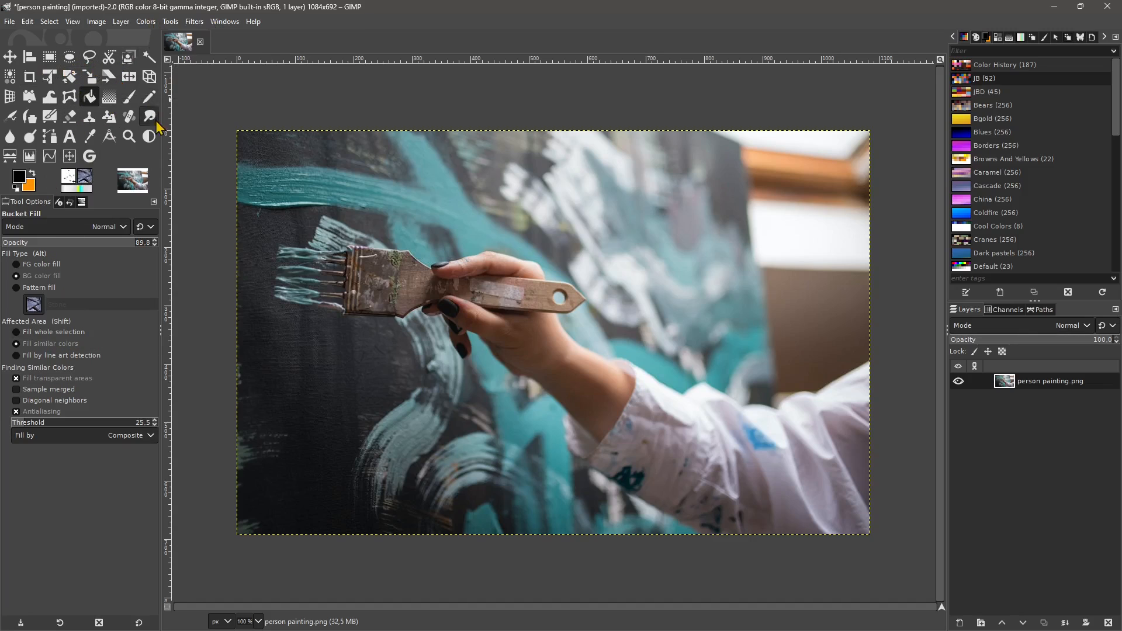
Step: Draw a closed polygonal Free Select selection around the paintbrush and the fingers holding it
{"action": "left_click", "coordinate": [91, 62]}
{"action": "left_click", "coordinate": [278, 242]}
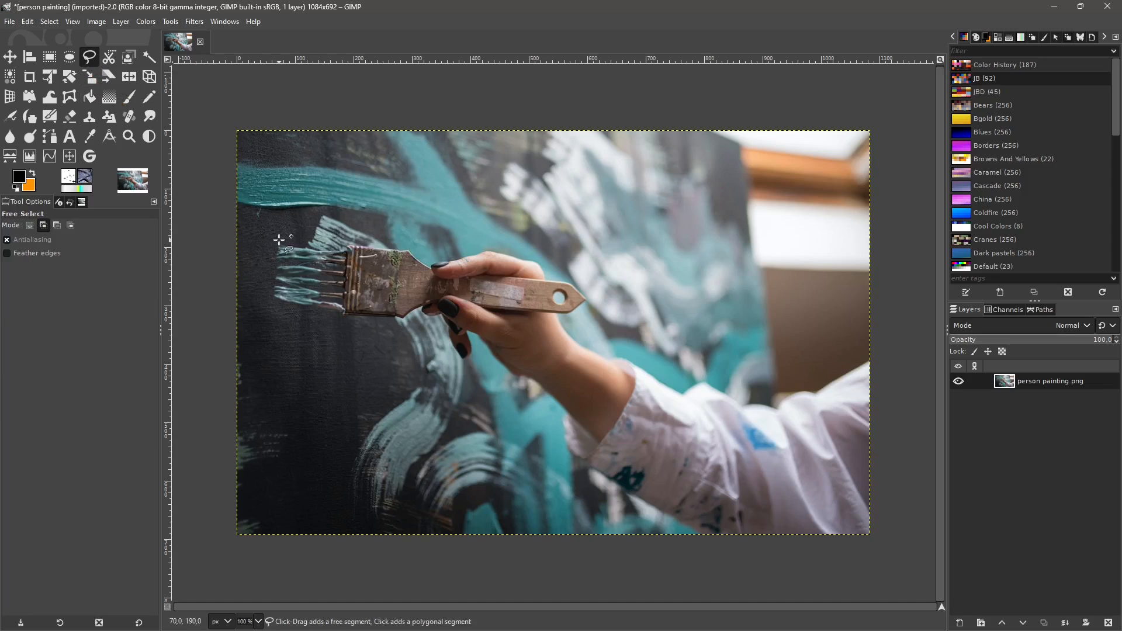
{"action": "left_click", "coordinate": [389, 242]}
{"action": "left_click", "coordinate": [441, 253]}
{"action": "left_click", "coordinate": [488, 241]}
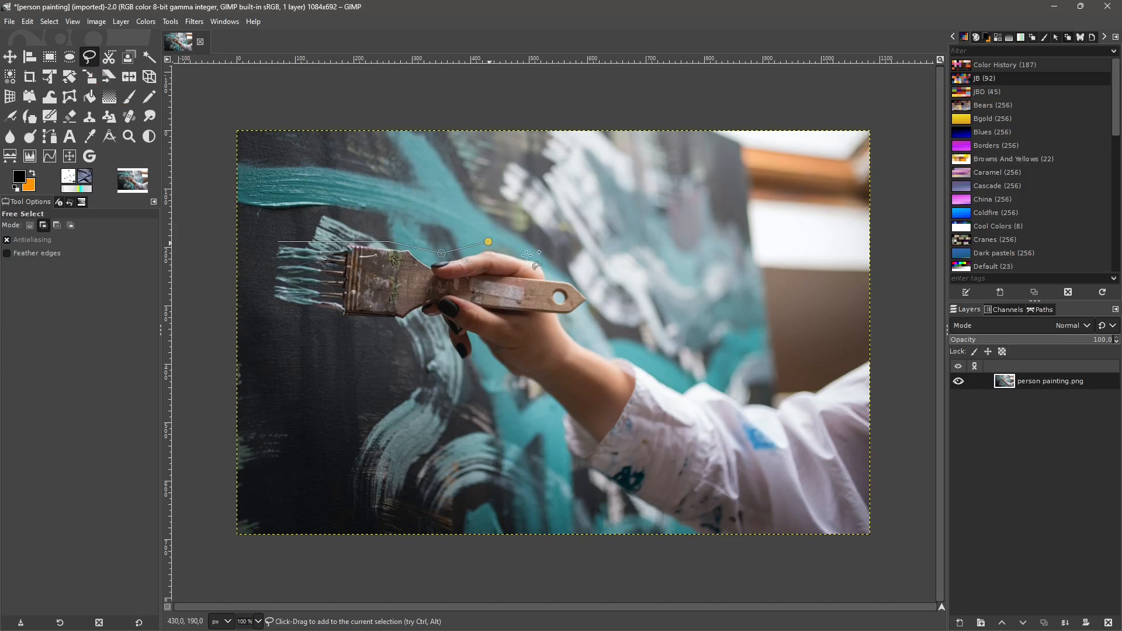
{"action": "left_click", "coordinate": [588, 282]}
{"action": "left_click", "coordinate": [599, 300]}
{"action": "left_click", "coordinate": [575, 317]}
{"action": "left_click", "coordinate": [512, 317]}
{"action": "left_click", "coordinate": [523, 353]}
{"action": "left_click", "coordinate": [443, 327]}
{"action": "left_click", "coordinate": [398, 322]}
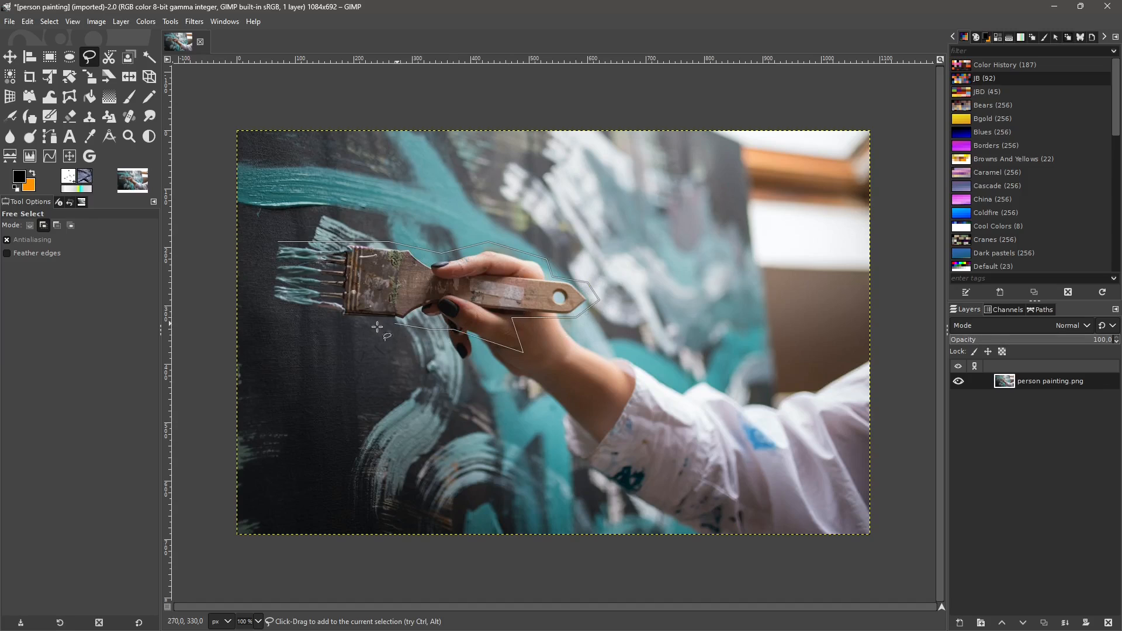
{"action": "left_click", "coordinate": [277, 318]}
{"action": "left_click", "coordinate": [267, 298]}
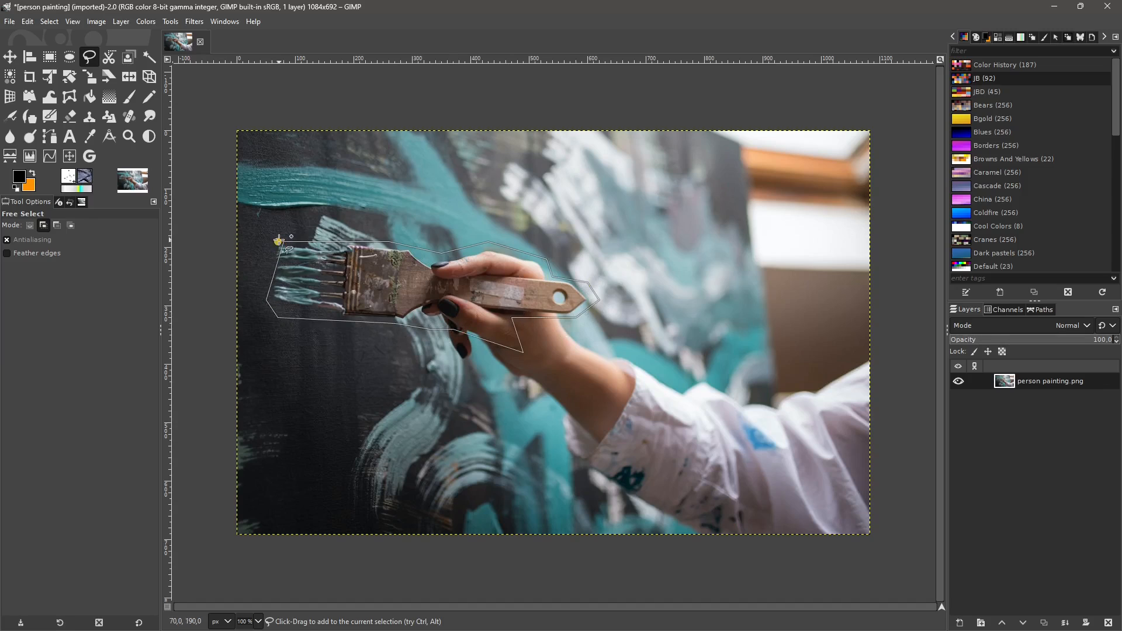
{"action": "left_click", "coordinate": [278, 241]}
{"action": "key", "text": "Return"}
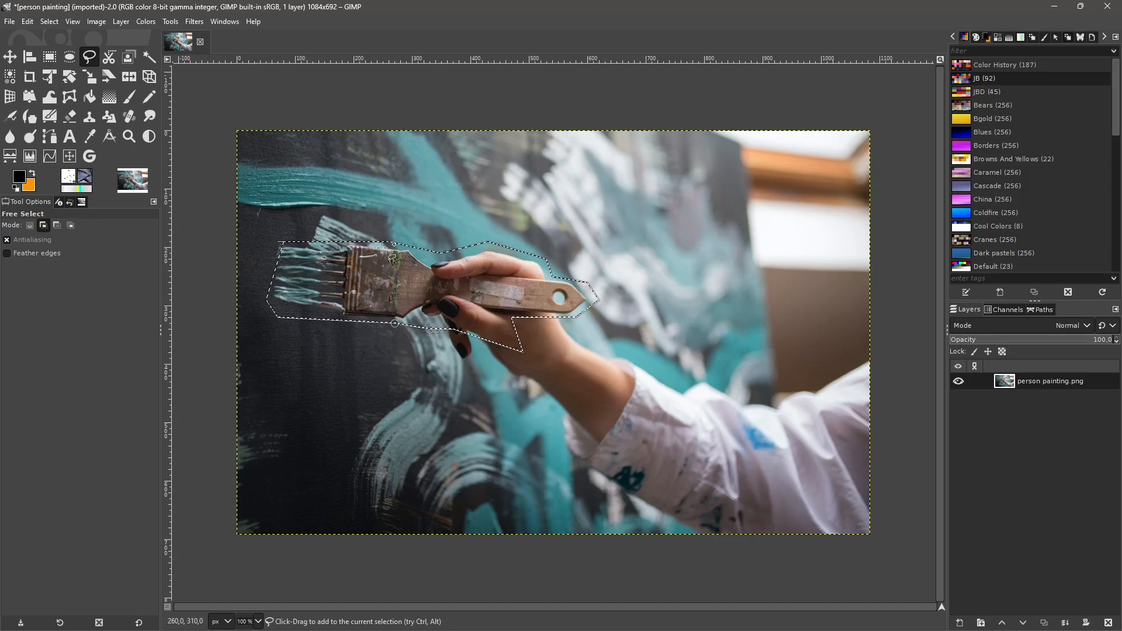
Step: Test orange Bucket Fills on the paintbrush and hand inside the selection, and undo them along with the selection
{"action": "left_click", "coordinate": [89, 96]}
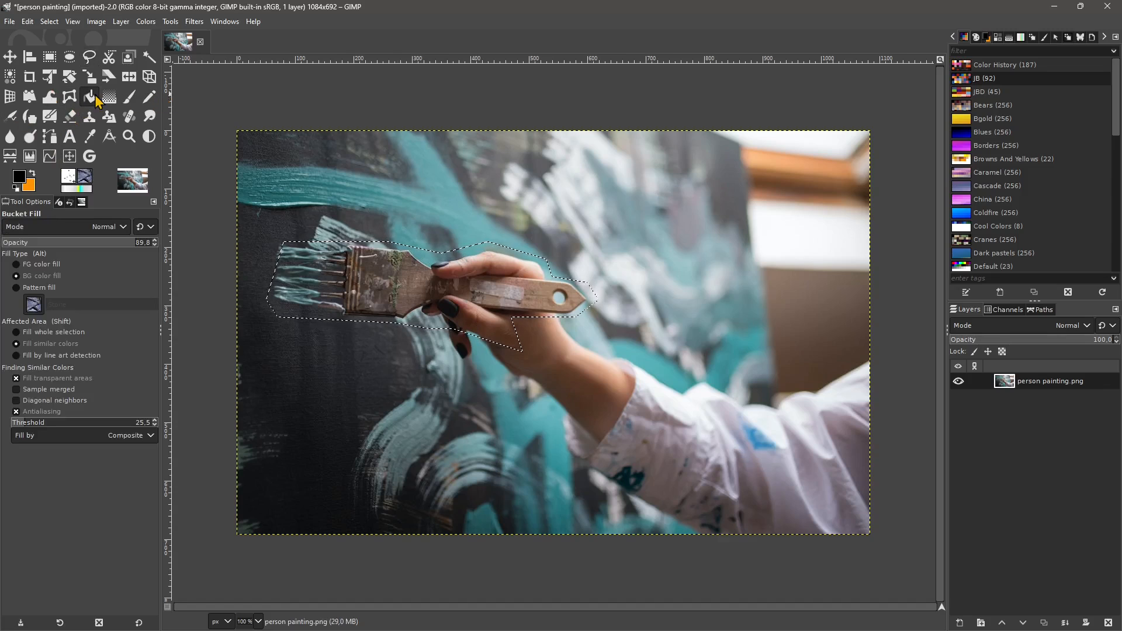
{"action": "left_click", "coordinate": [398, 289]}
{"action": "left_click", "coordinate": [456, 286]}
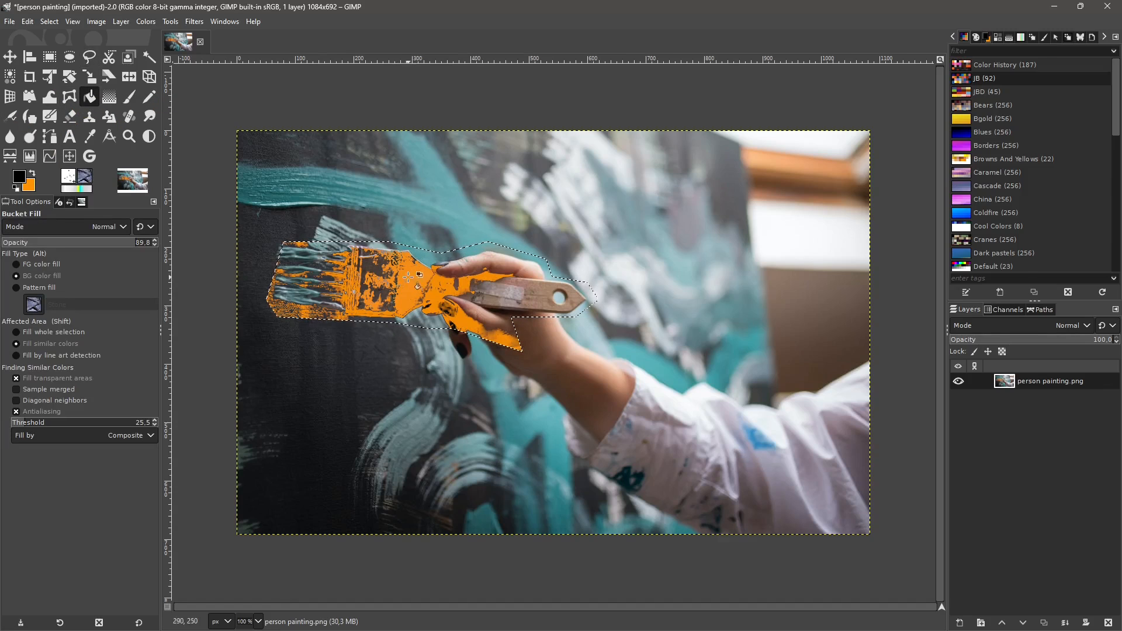
{"action": "key", "text": "ctrl+z"}
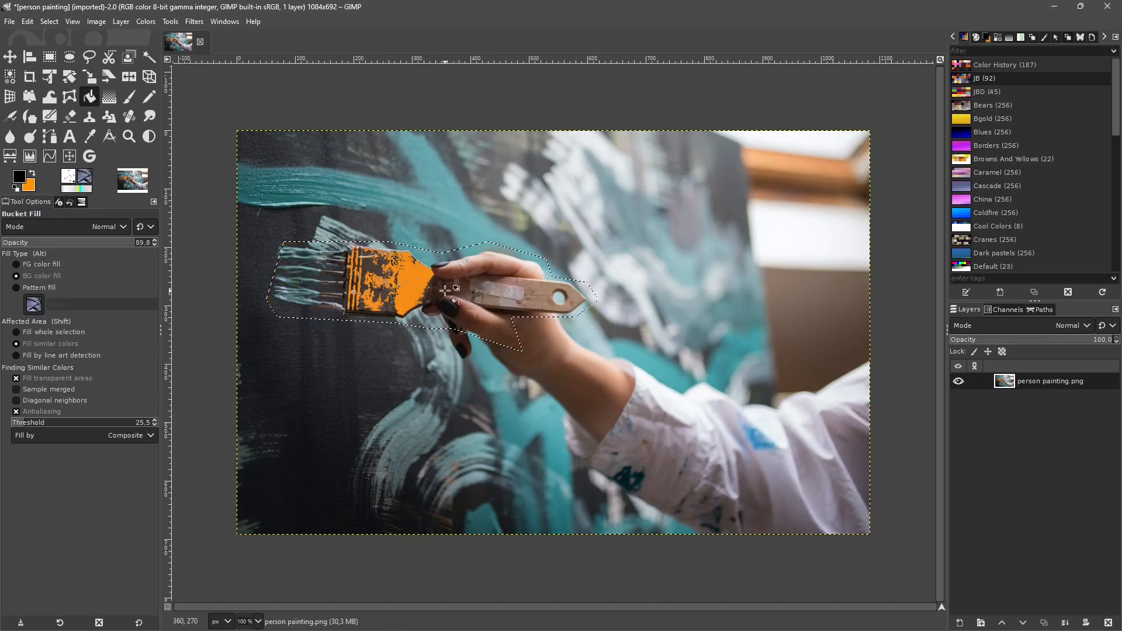
{"action": "left_click", "coordinate": [398, 289]}
{"action": "key", "text": "ctrl+z"}
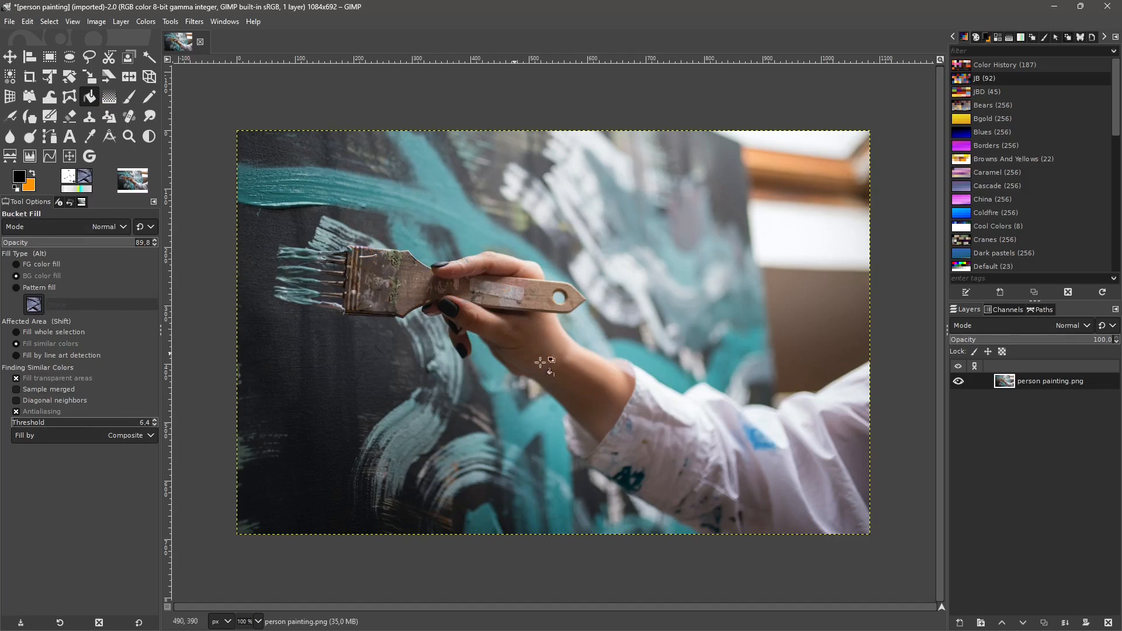
Step: Duplicate the person painting.png layer and keep the copy as the active layer
{"action": "right_click", "coordinate": [1041, 389]}
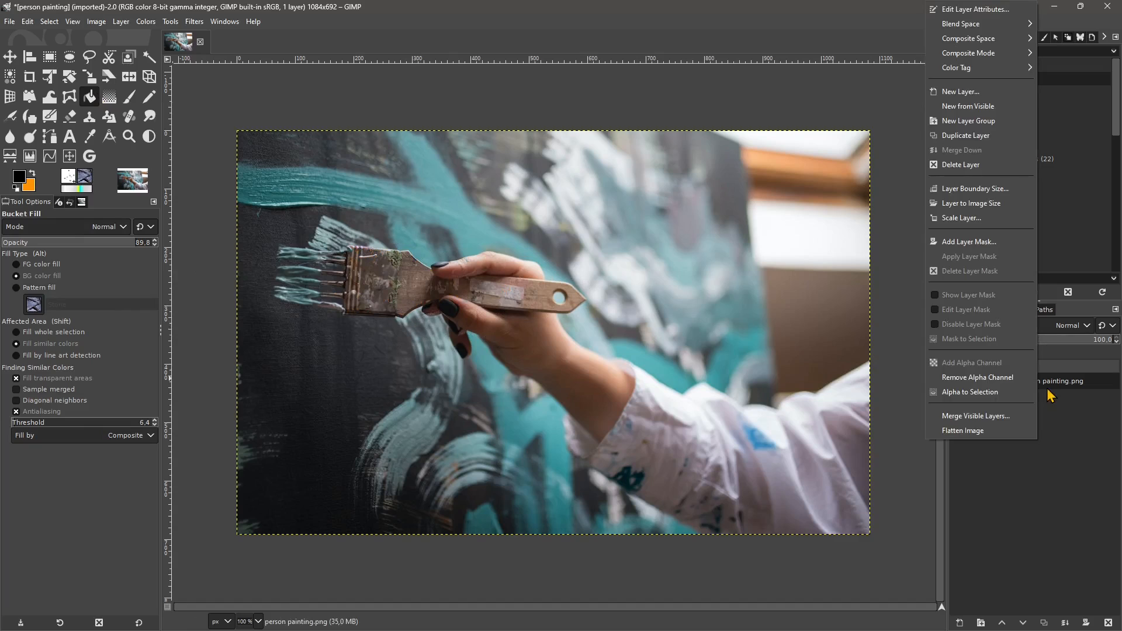
{"action": "left_click", "coordinate": [969, 139]}
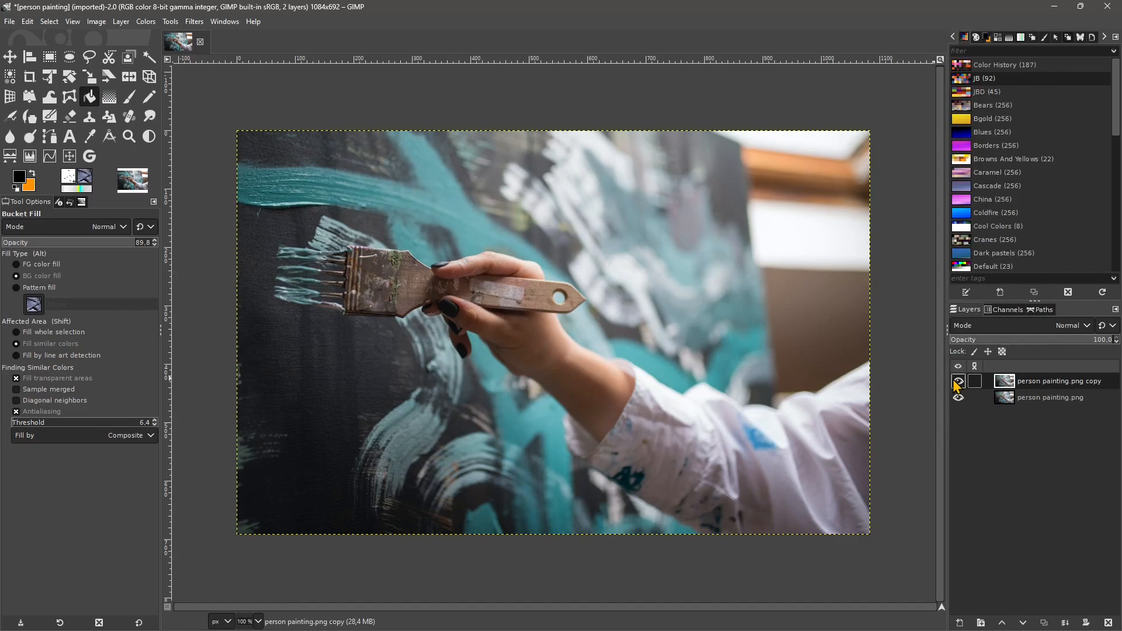
{"action": "left_click", "coordinate": [1049, 401]}
{"action": "left_click", "coordinate": [1007, 384]}
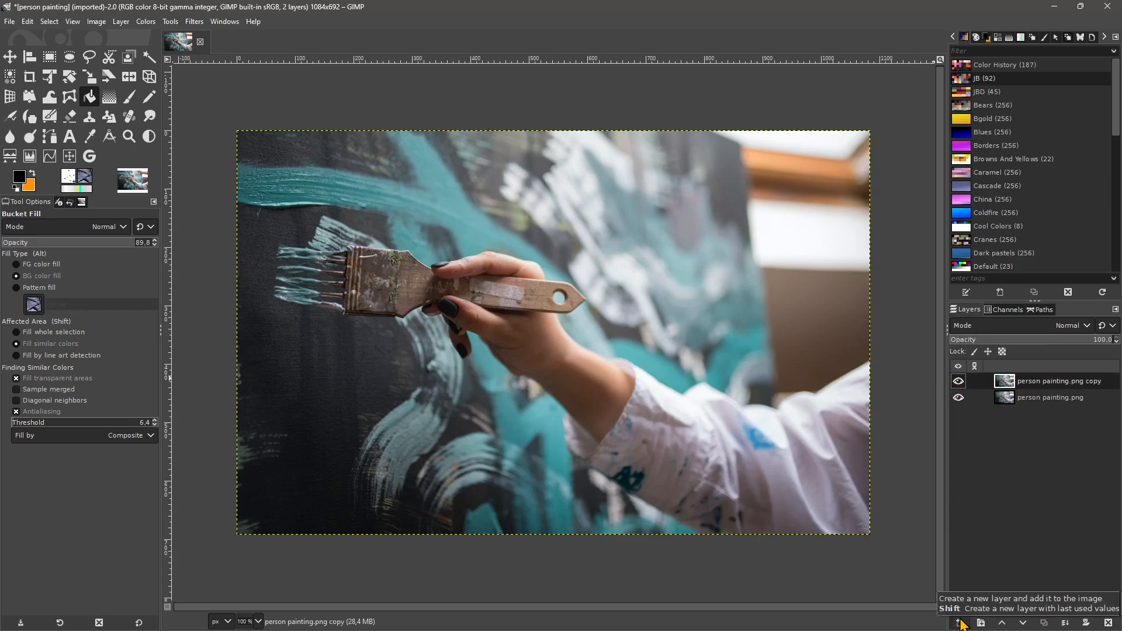
Step: Add a new 1084 x 692 px layer filled with transparency, test an orange fill on it, and undo the fill
{"action": "left_click", "coordinate": [959, 622]}
{"action": "left_click_drag", "start_coordinate": [955, 333], "coordinate": [658, 174]}
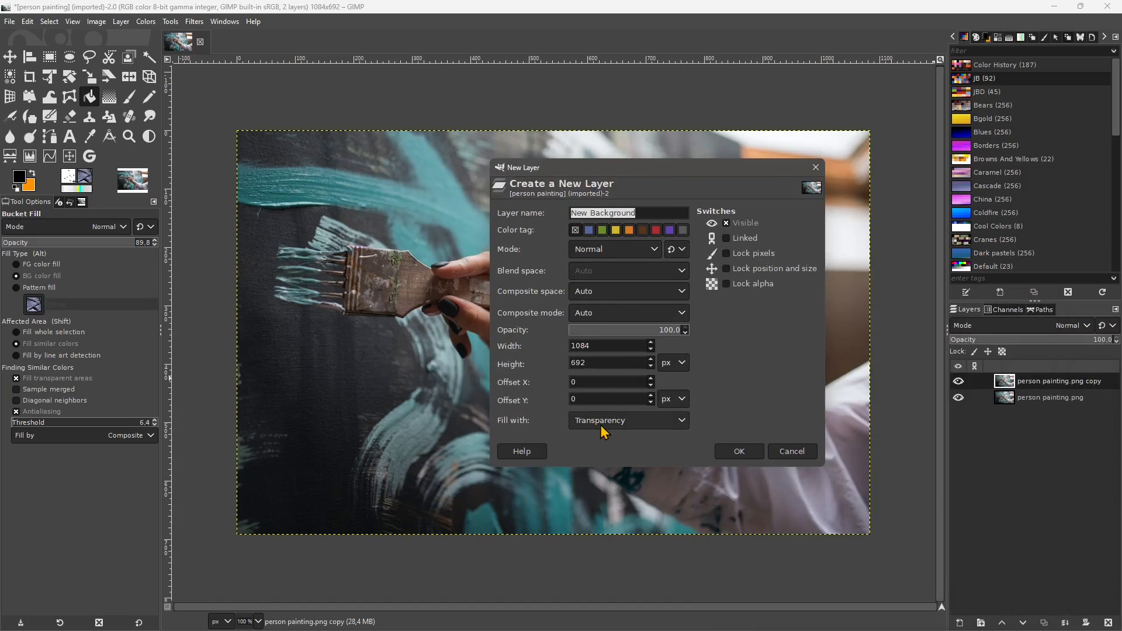
{"action": "left_click", "coordinate": [740, 451]}
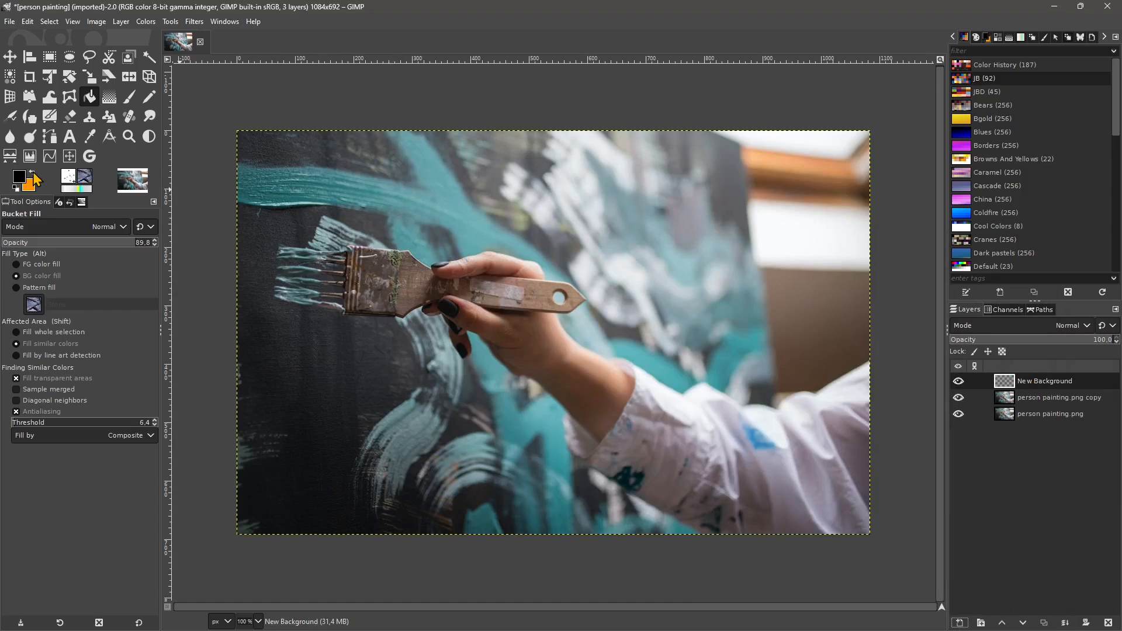
{"action": "left_click", "coordinate": [423, 209]}
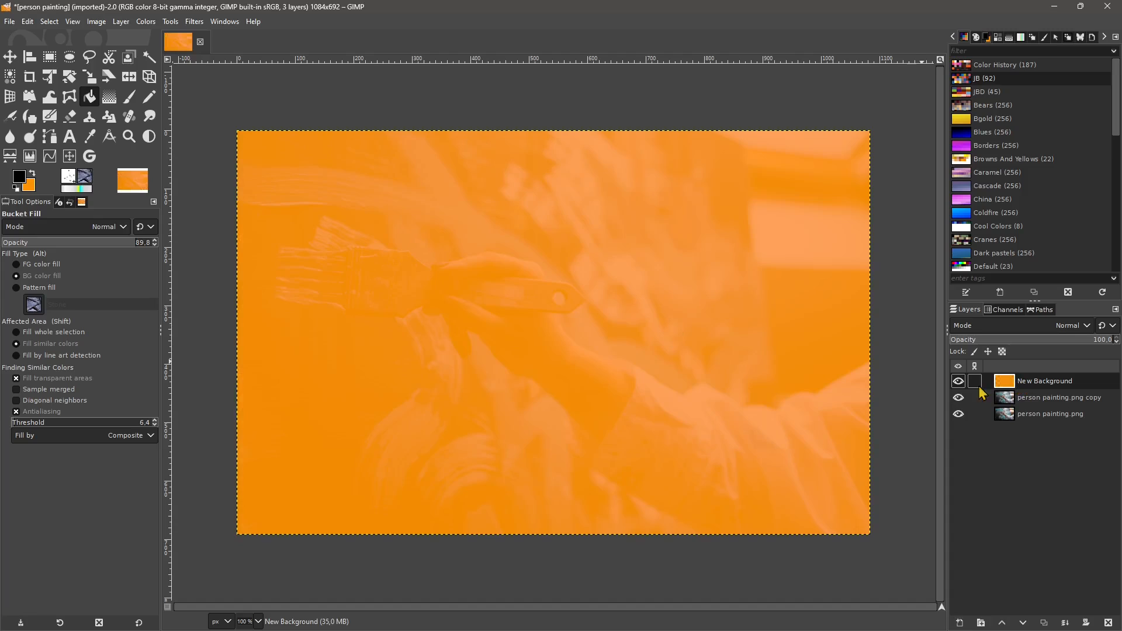
{"action": "key", "text": "ctrl+z"}
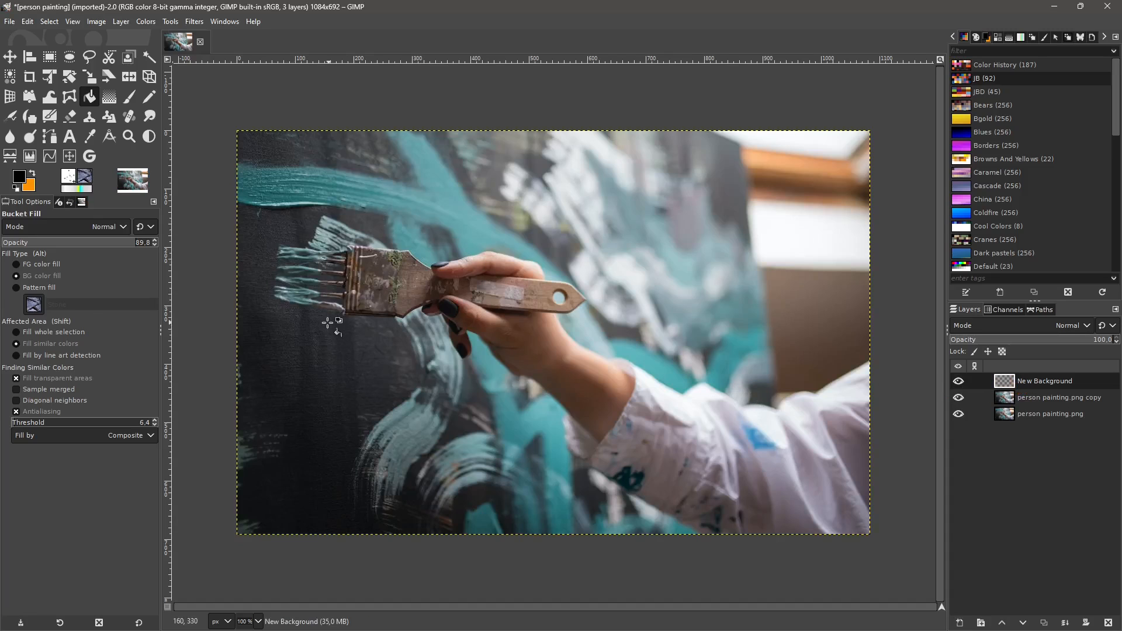
Step: Set the bucket to FG color fill and Fill whole selection, test it on the person painting.png copy layer, and undo the fill
{"action": "left_click", "coordinate": [35, 264]}
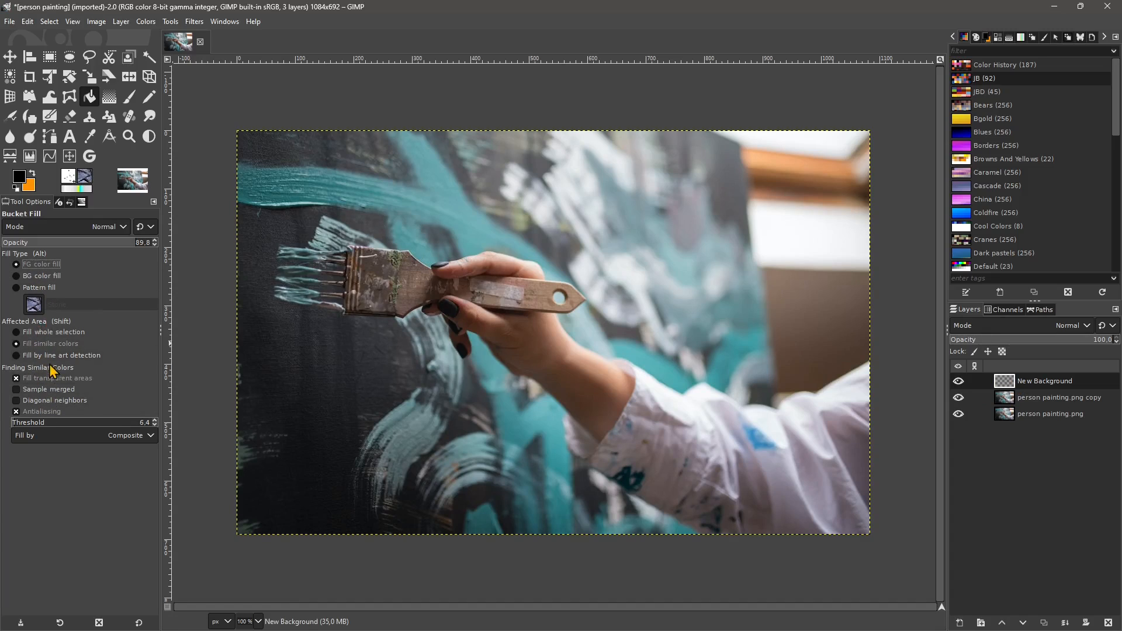
{"action": "left_click", "coordinate": [51, 336]}
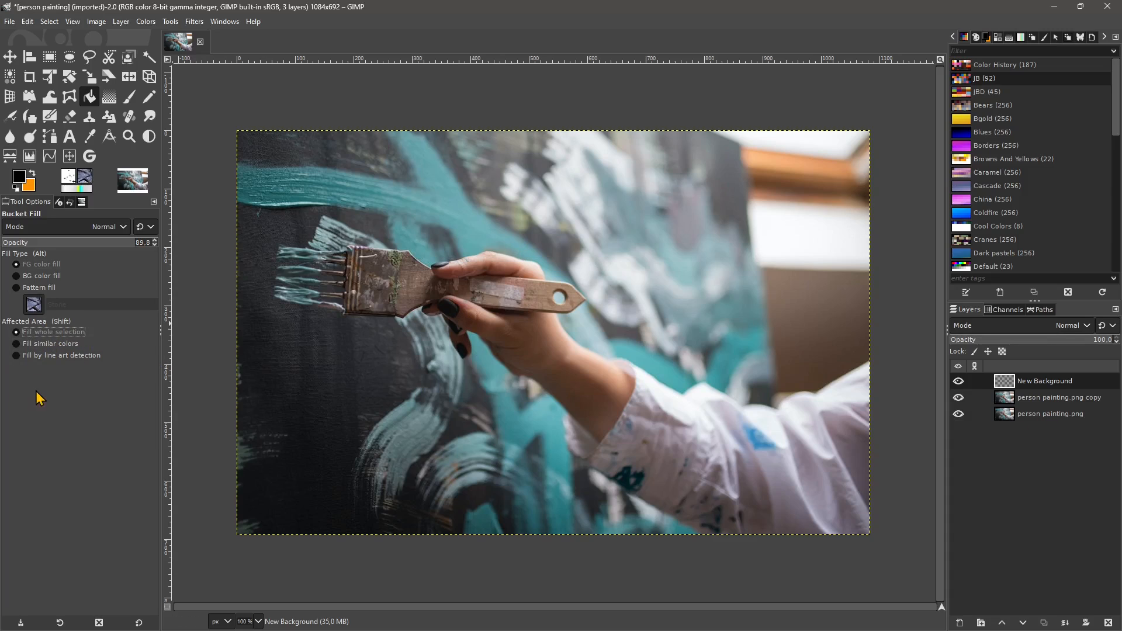
{"action": "left_click", "coordinate": [1046, 397]}
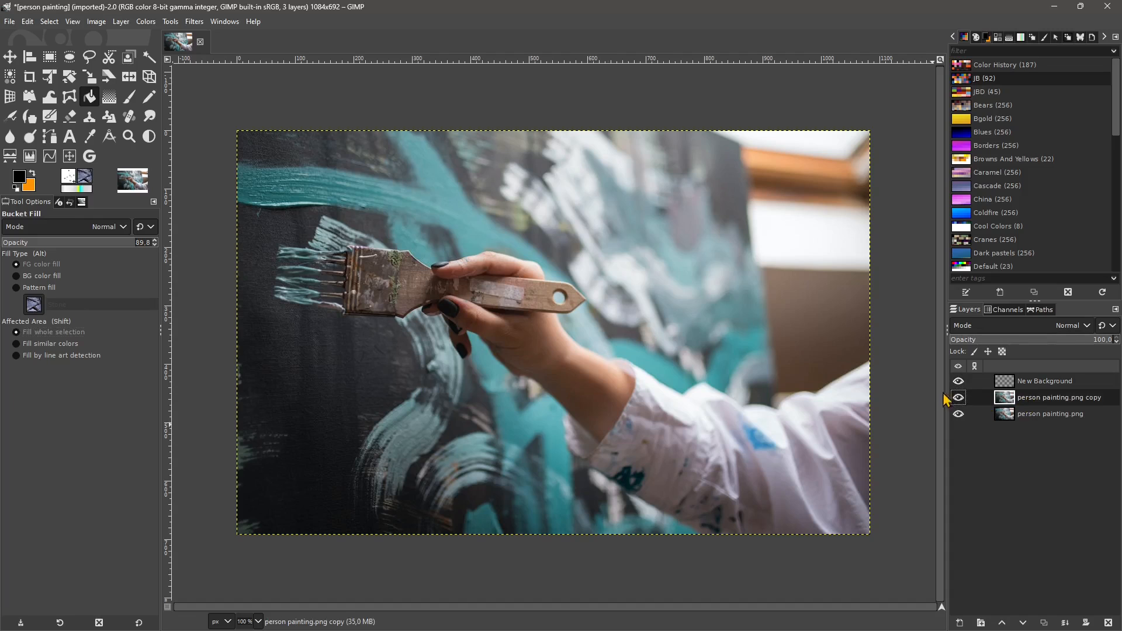
{"action": "left_click", "coordinate": [451, 319]}
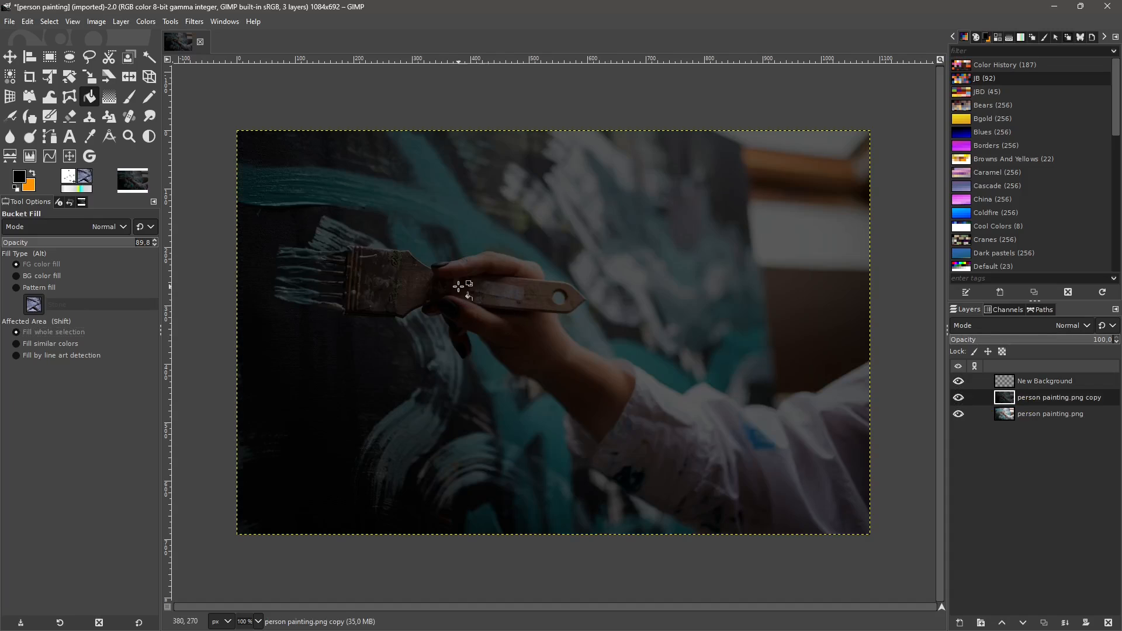
{"action": "key", "text": "ctrl+z"}
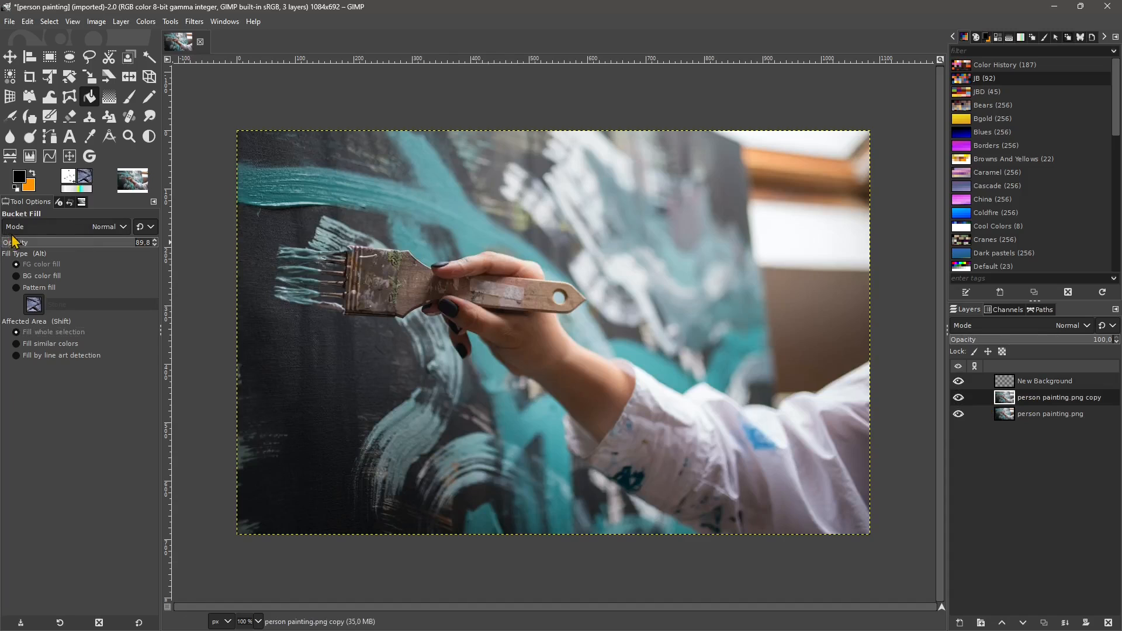
Step: Switch the Bucket Fill's affected area to Fill by line art detection
{"action": "left_click", "coordinate": [40, 357]}
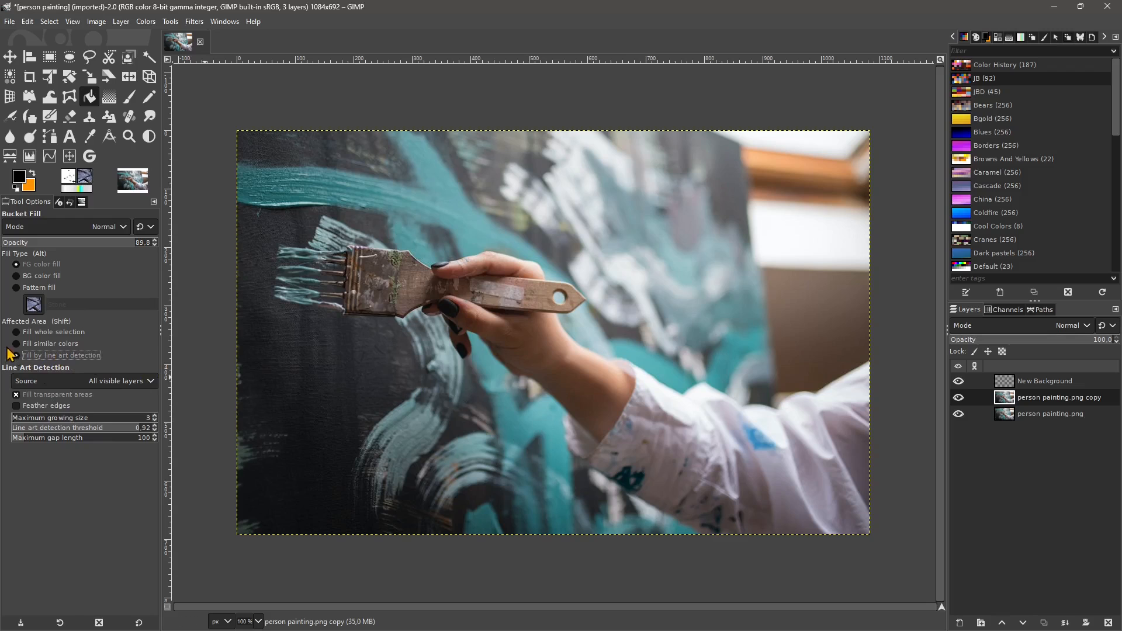
Step: Set the affected area to Fill whole selection, and view the line art detection example on the Bucket Fill documentation page in the browser
{"action": "left_click", "coordinate": [18, 332]}
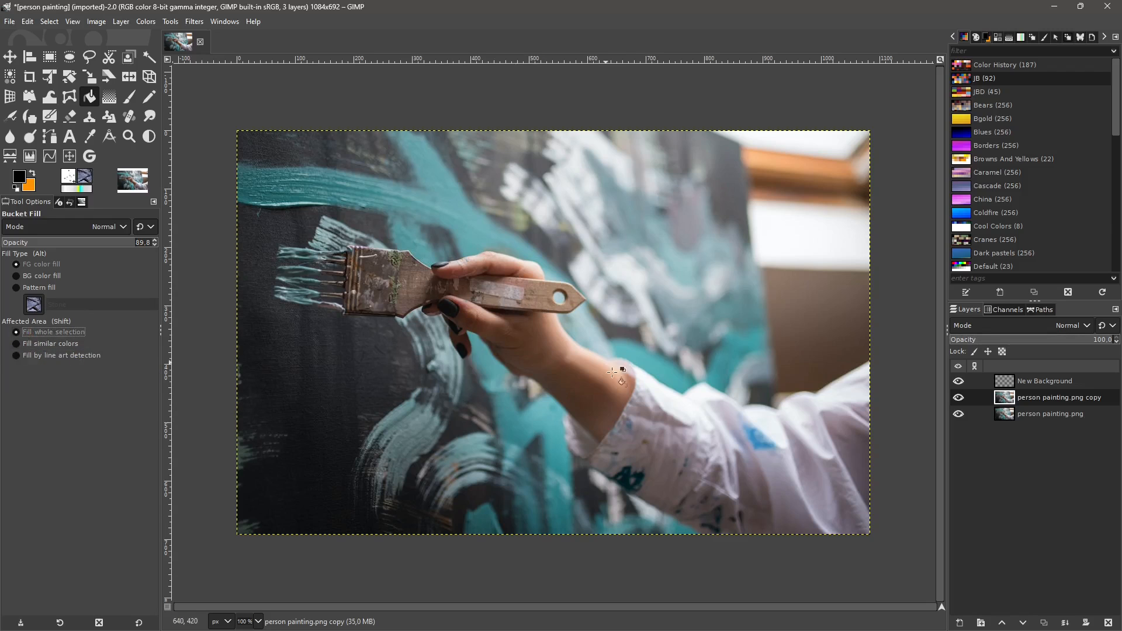
{"action": "key", "text": "alt+Tab"}
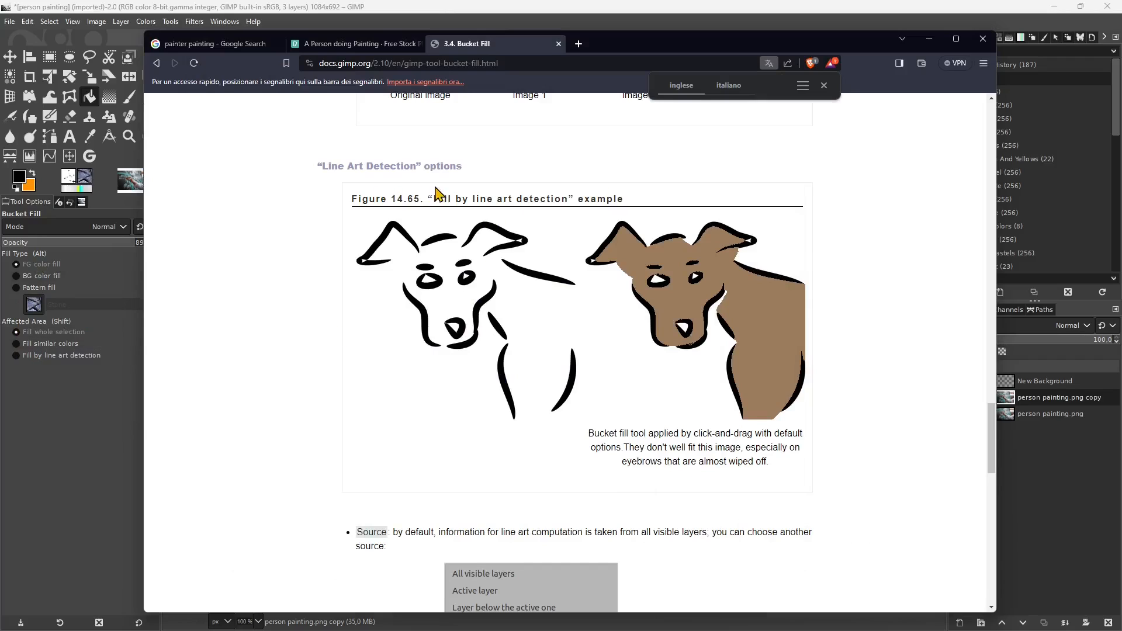
{"action": "scroll", "coordinate": [642, 401], "scroll_direction": "down", "scroll_amount": 1}
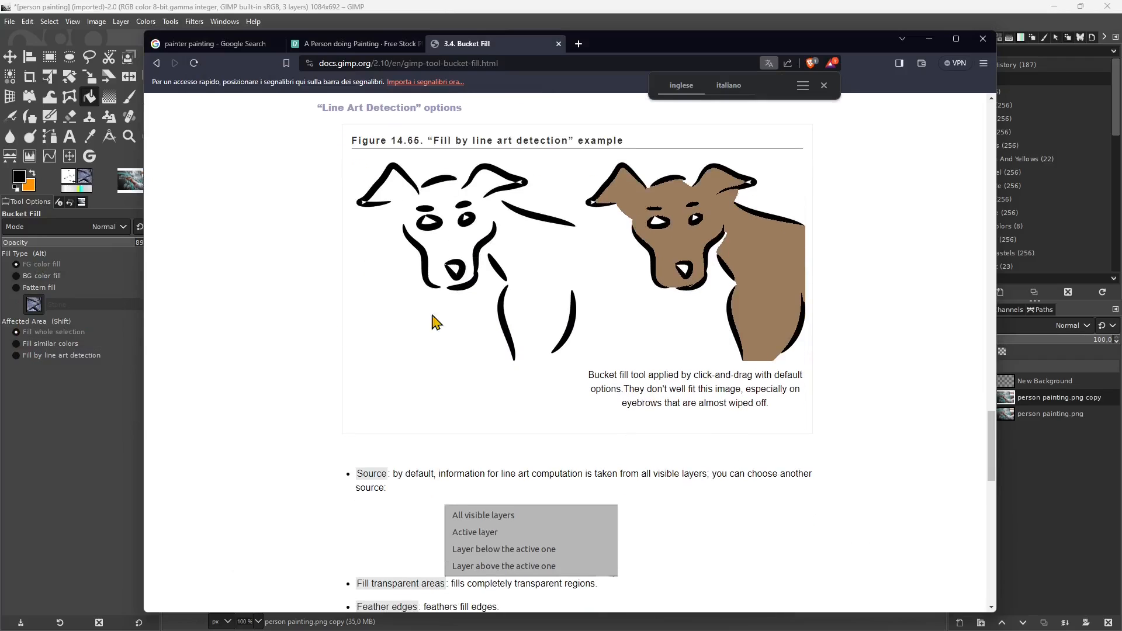
{"action": "left_click_drag", "start_coordinate": [433, 140], "coordinate": [556, 157]}
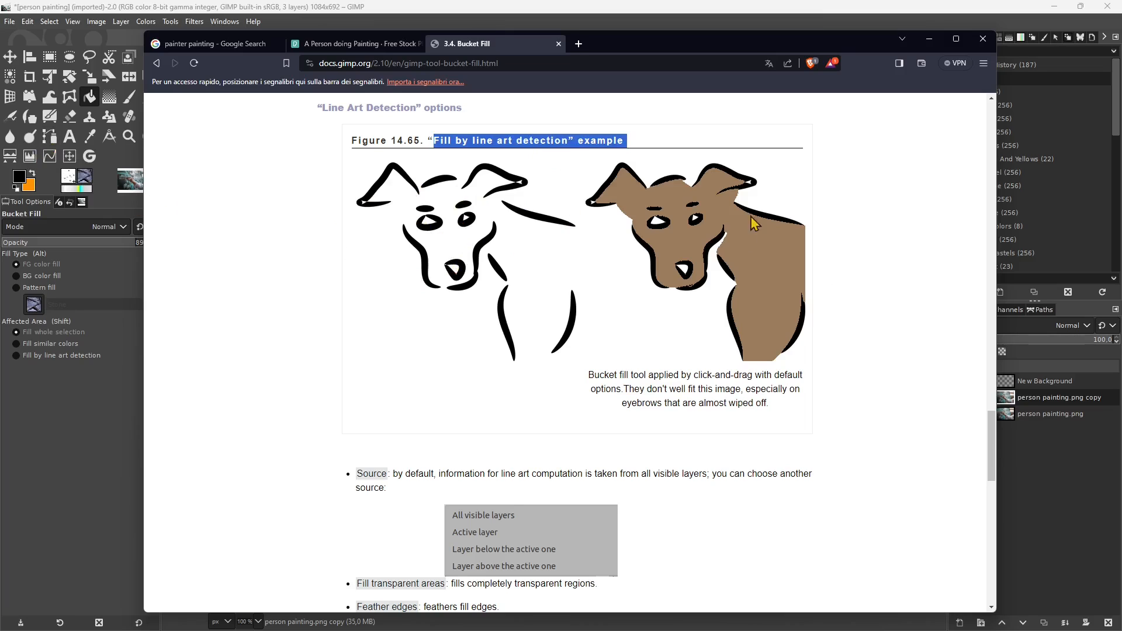
{"action": "left_click", "coordinate": [929, 39]}
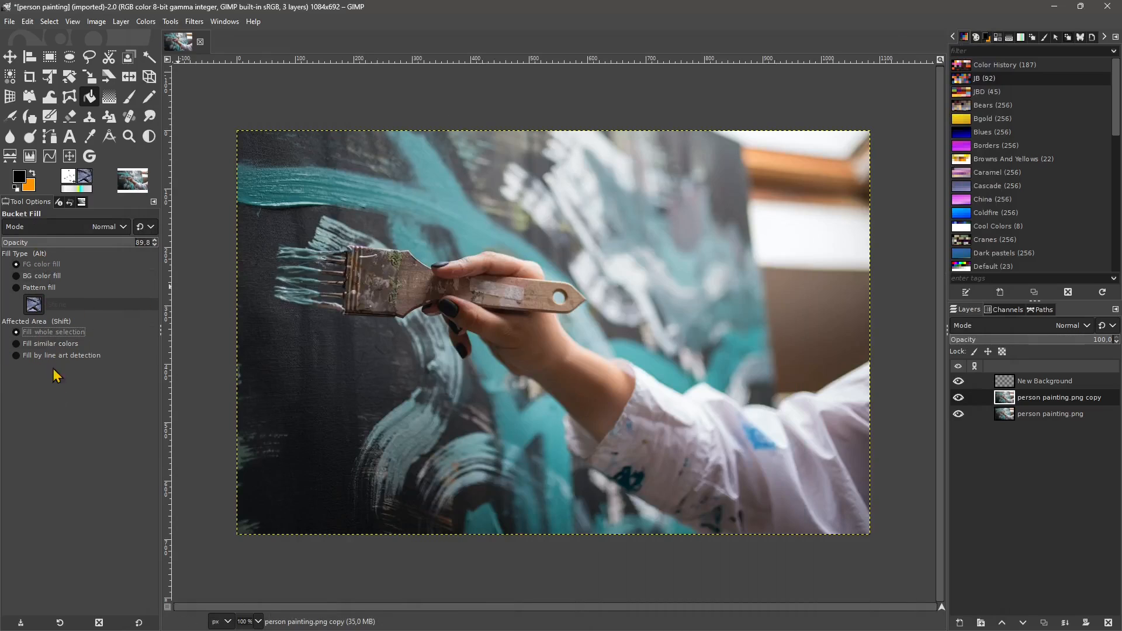
Step: Make the New Background layer active, test the Gradient tool with a radial CD Half gradient ending at 950, 590 px, and cancel it
{"action": "key", "text": "Page_Up"}
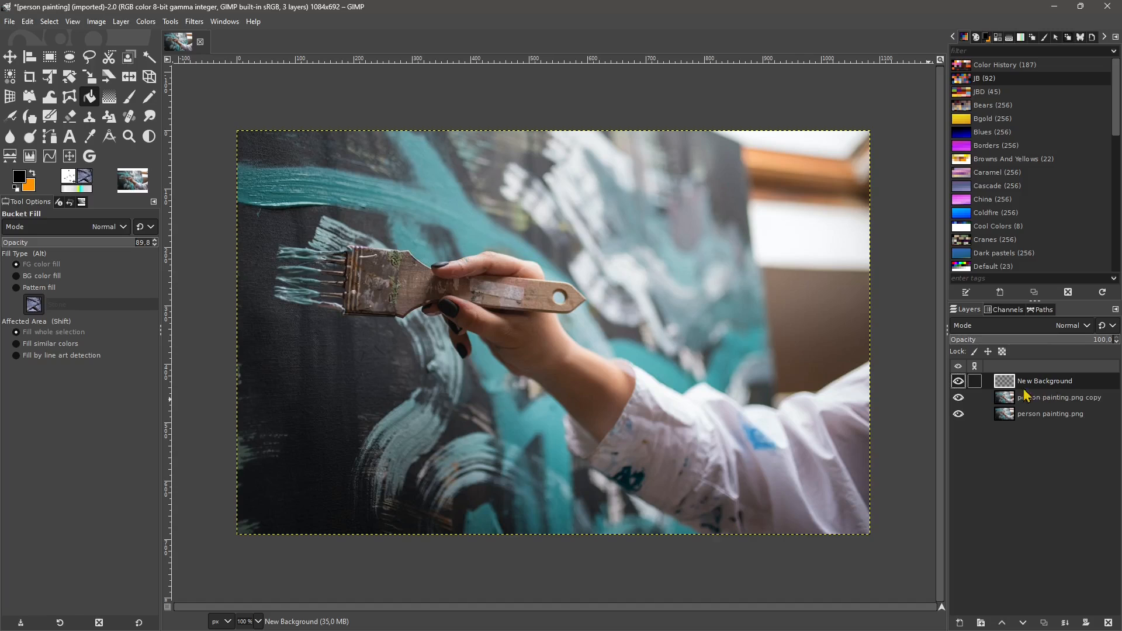
{"action": "left_click", "coordinate": [111, 100]}
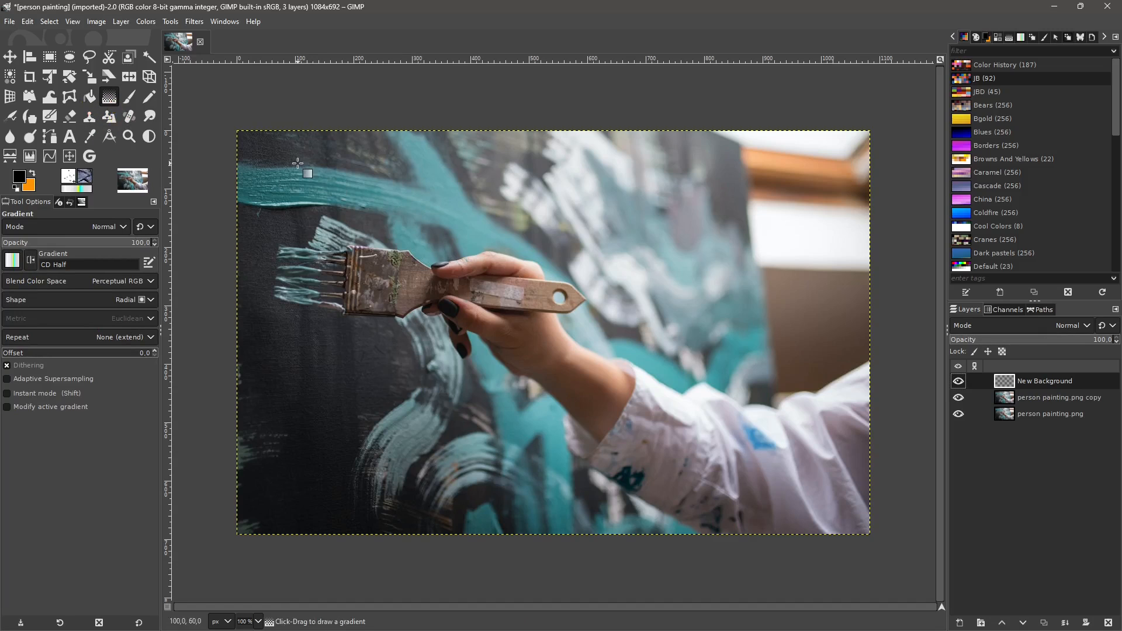
{"action": "left_click_drag", "start_coordinate": [295, 166], "coordinate": [792, 475]}
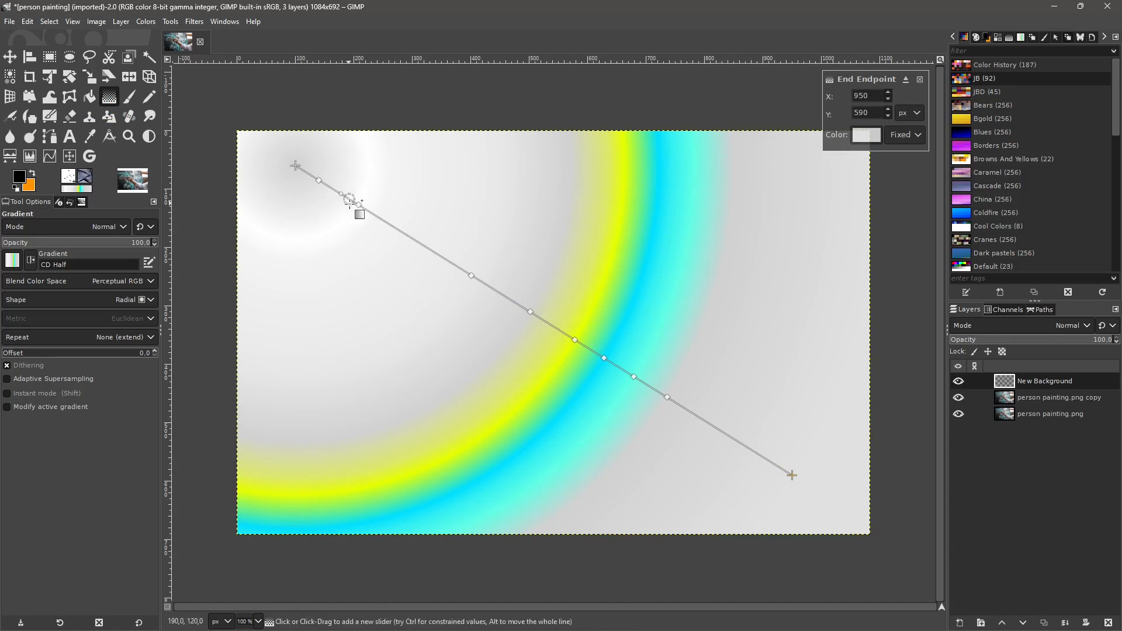
{"action": "key", "text": "Escape"}
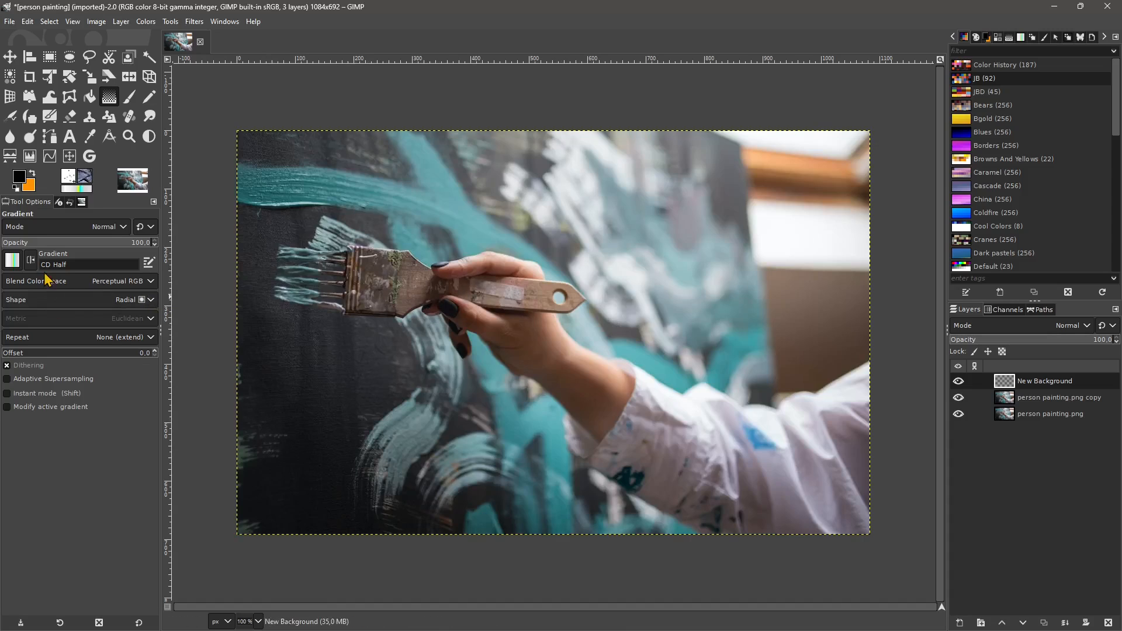
Step: Reset the Gradient tool's options and choose the FG to BG (HSV clockwise hue) gradient
{"action": "left_click", "coordinate": [139, 623]}
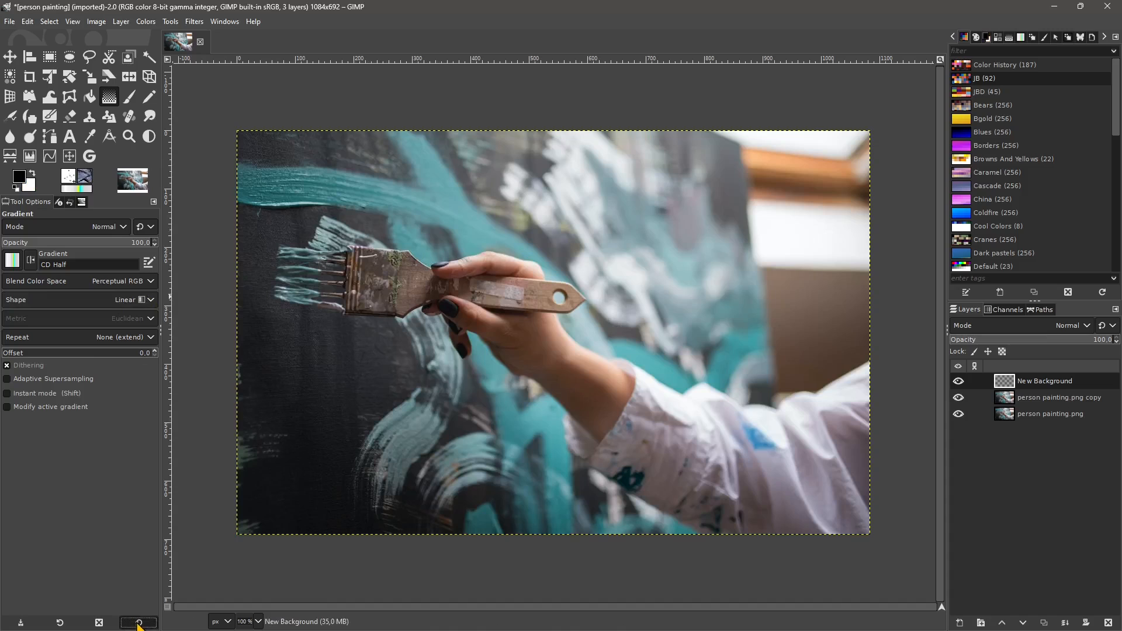
{"action": "left_click", "coordinate": [13, 261]}
{"action": "scroll", "coordinate": [46, 367], "scroll_direction": "up", "scroll_amount": 10}
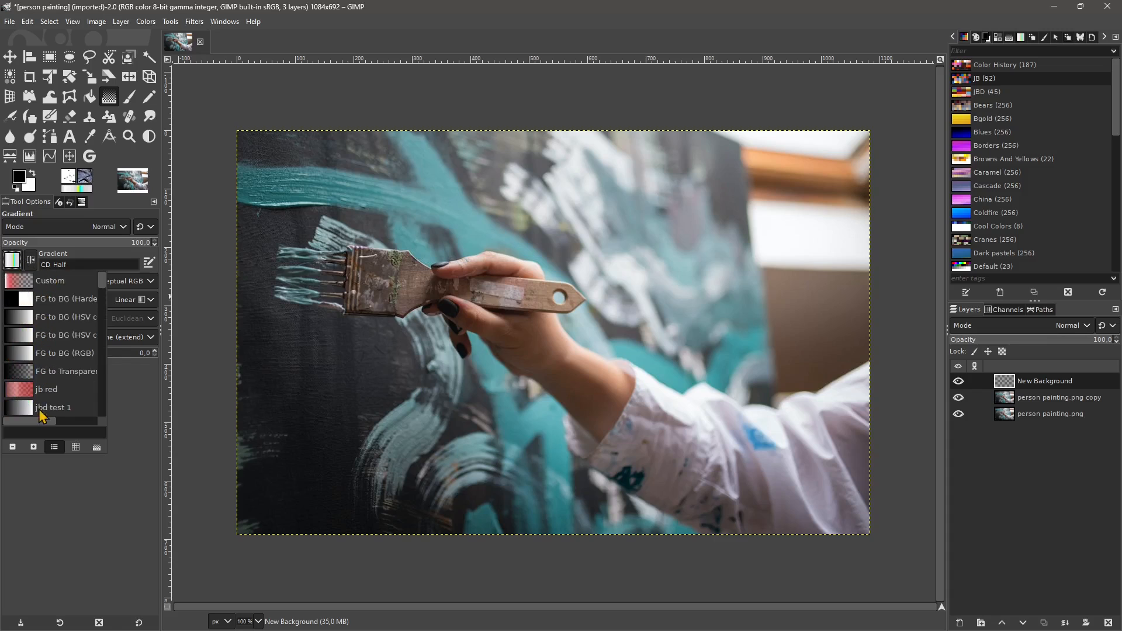
{"action": "left_click", "coordinate": [48, 316]}
Step: Test a linear gradient on New Background by moving both endpoints, ending at 780, 170 px, and shifting its midpoint, and discard it
{"action": "left_click_drag", "start_coordinate": [337, 201], "coordinate": [734, 446]}
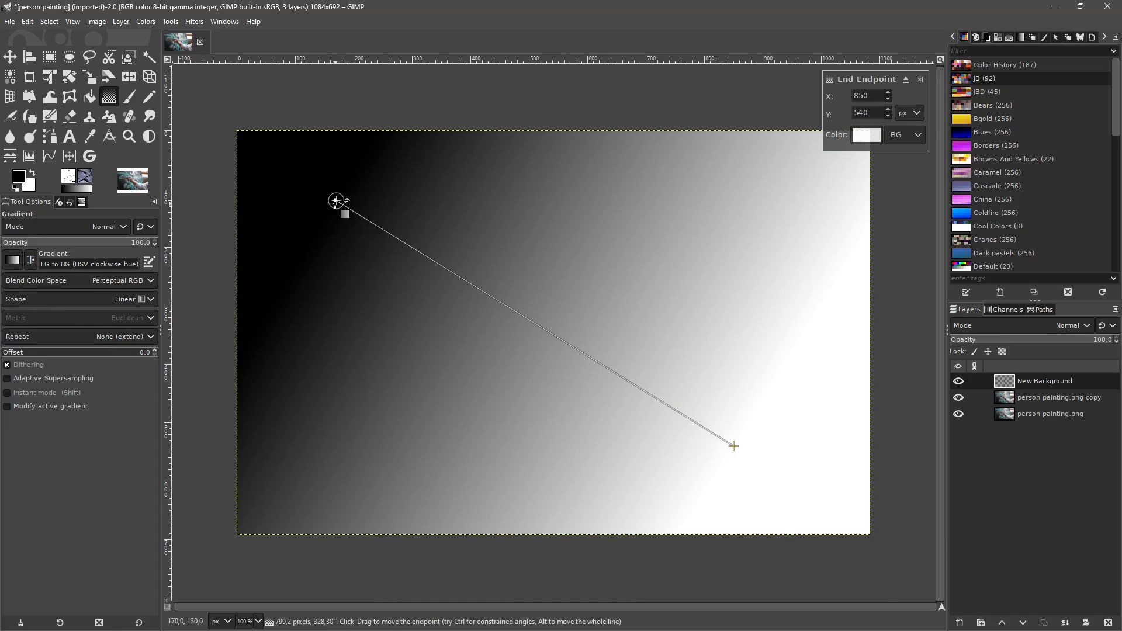
{"action": "left_click_drag", "start_coordinate": [336, 201], "coordinate": [382, 364]}
{"action": "left_click_drag", "start_coordinate": [734, 446], "coordinate": [691, 229]}
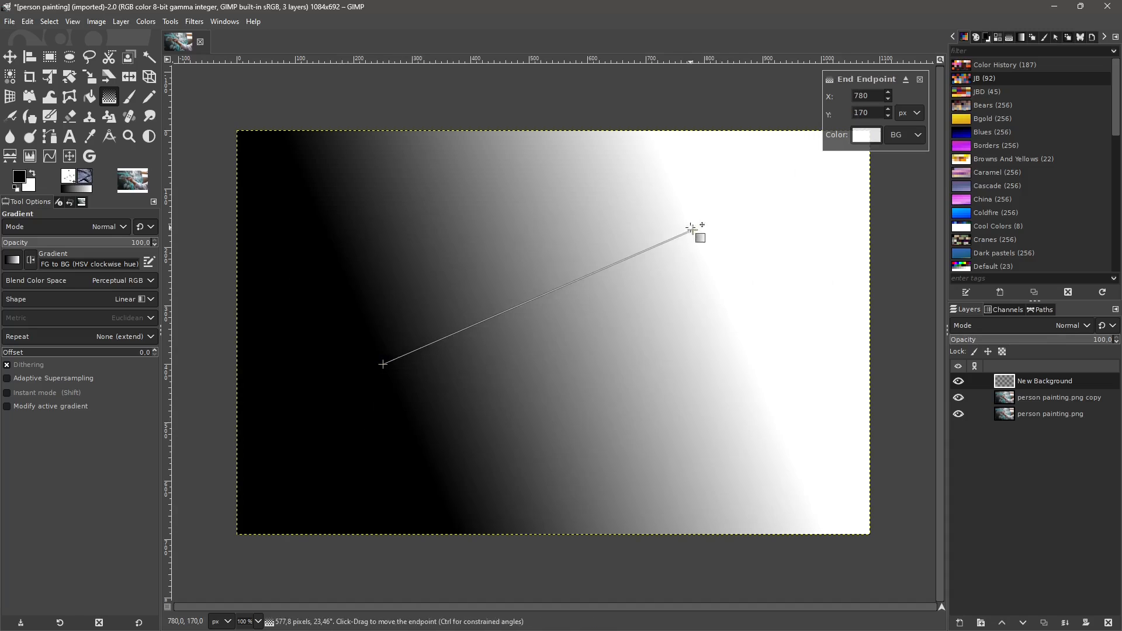
{"action": "mouse_move", "coordinate": [537, 297]}
{"action": "left_mouse_down"}
{"action": "mouse_move", "coordinate": [433, 348]}
{"action": "mouse_move", "coordinate": [666, 244]}
{"action": "mouse_move", "coordinate": [536, 298]}
{"action": "mouse_move", "coordinate": [577, 283]}
{"action": "mouse_move", "coordinate": [551, 291]}
{"action": "left_mouse_up"}
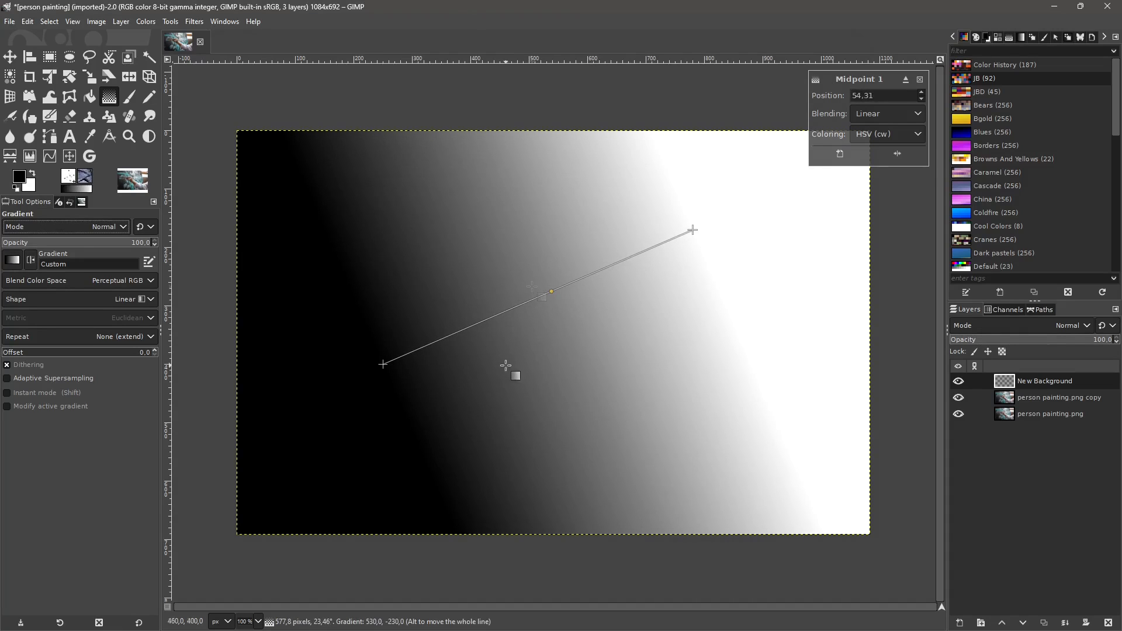
{"action": "key", "text": "ctrl+z"}
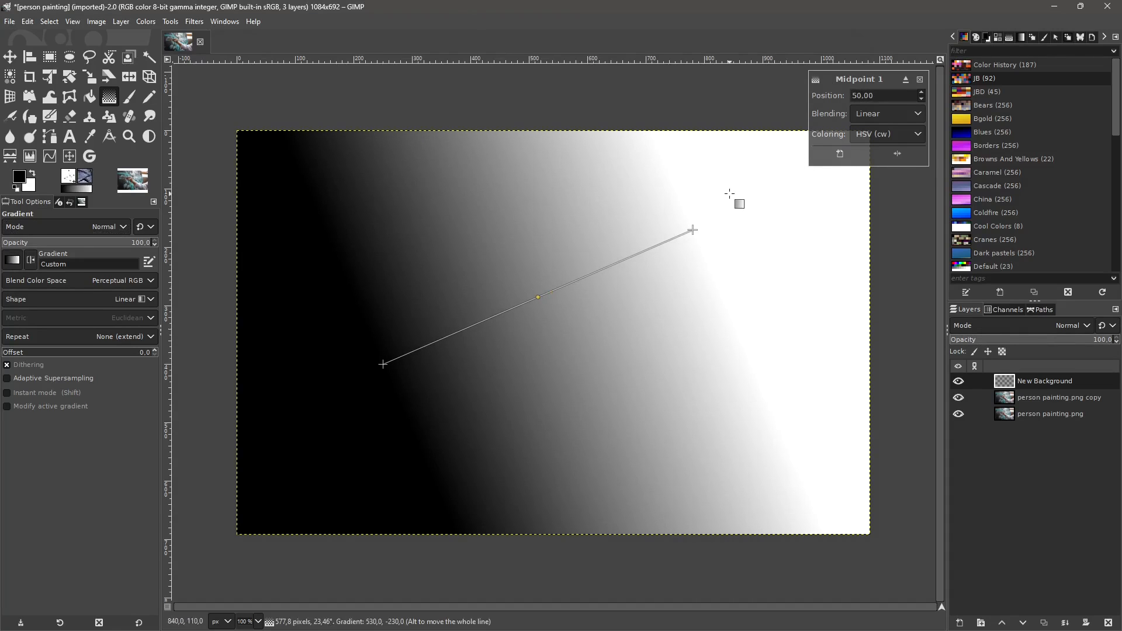
{"action": "key", "text": "Escape"}
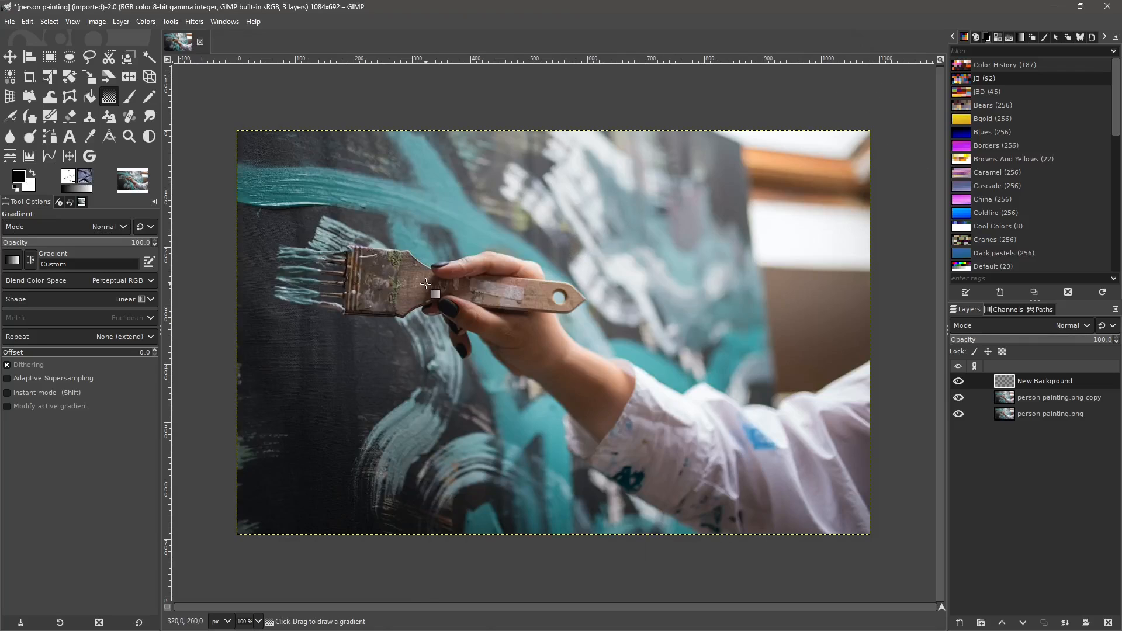
Step: Hide the New Background layer and draw a diagonal linear gradient on the person painting.png copy layer, ending at about 920, 610 px
{"action": "left_click", "coordinate": [958, 381]}
{"action": "left_click", "coordinate": [1029, 400]}
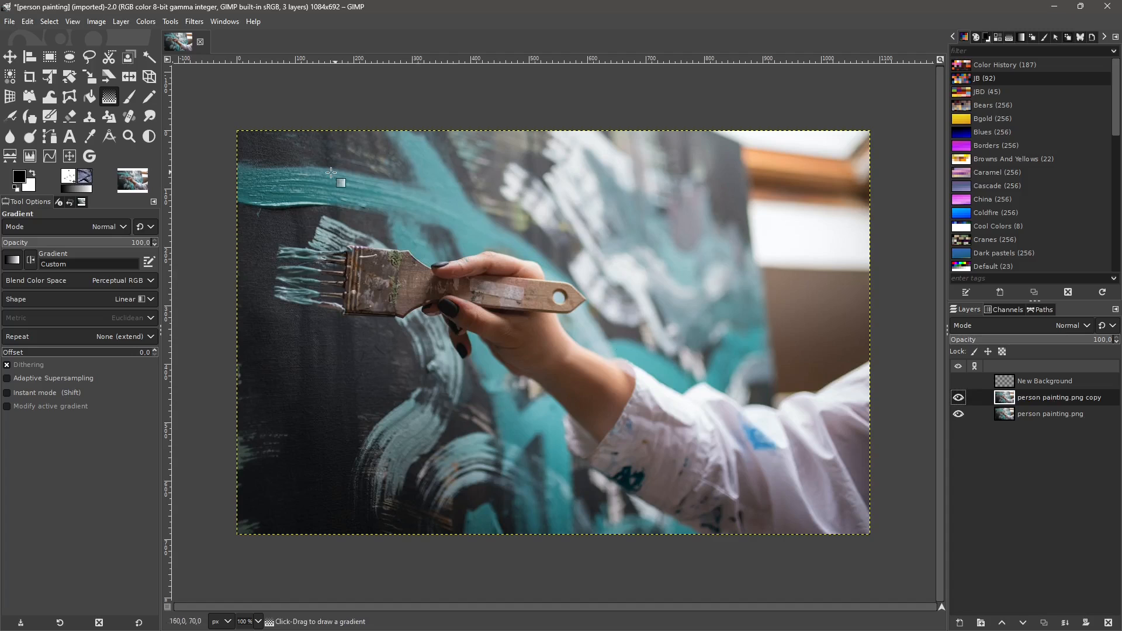
{"action": "left_click_drag", "start_coordinate": [318, 177], "coordinate": [775, 486]}
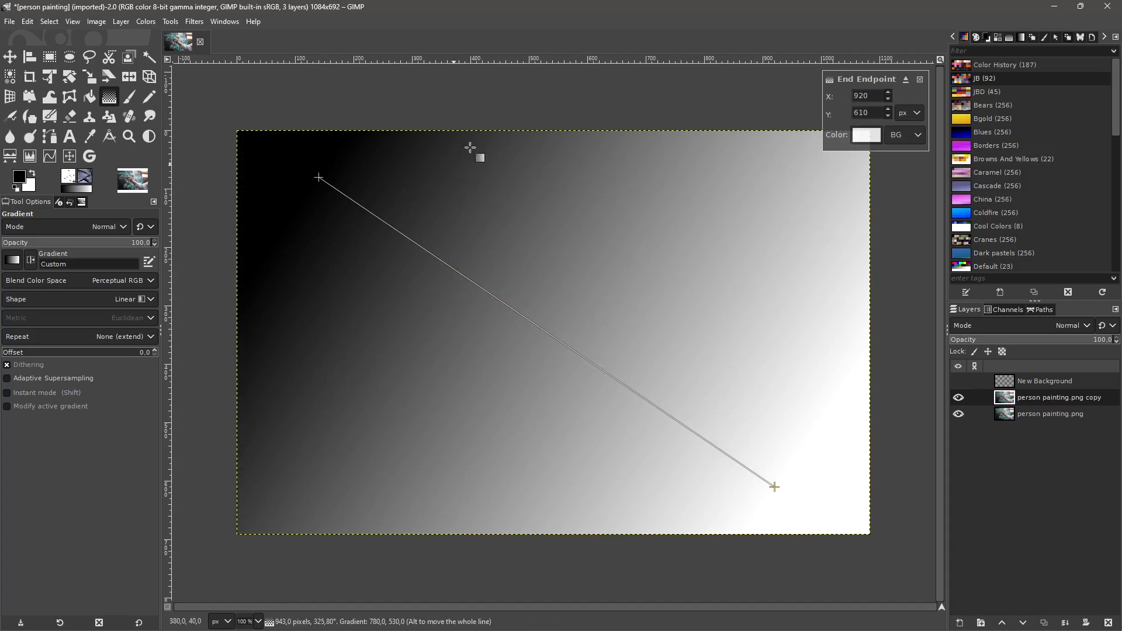
Step: Preview the gradient over the photo in successive blend modes, from Dissolve through Lighten only, Overlay and Exclusion to LCh Lightness
{"action": "left_click", "coordinate": [26, 229]}
{"action": "left_click", "coordinate": [29, 246]}
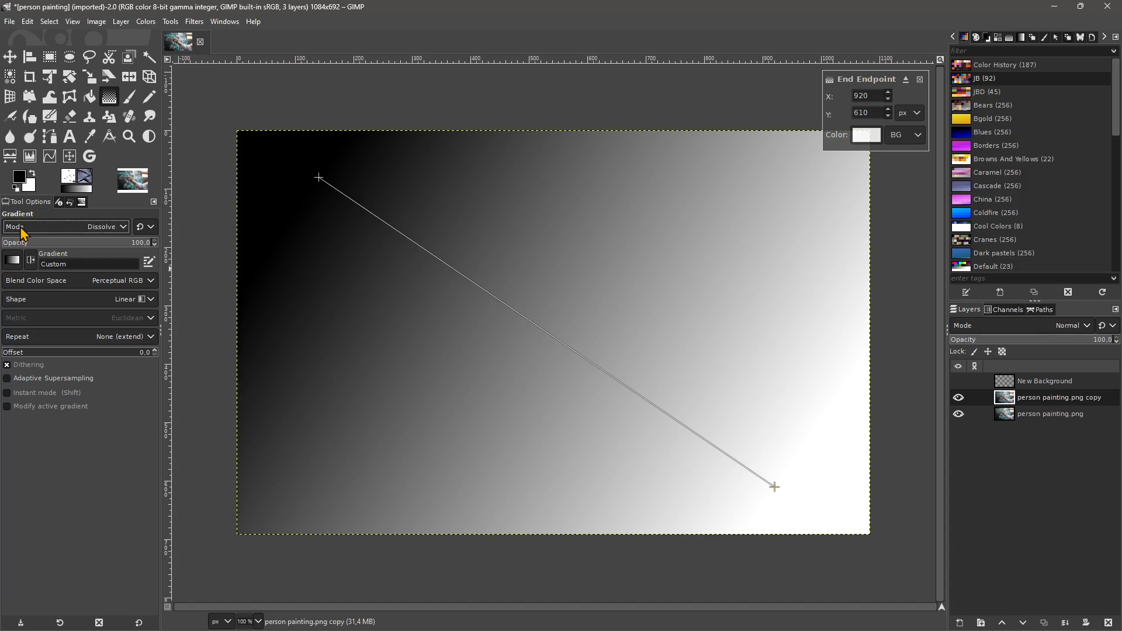
{"action": "scroll", "coordinate": [20, 232], "scroll_direction": "down", "scroll_amount": 1}
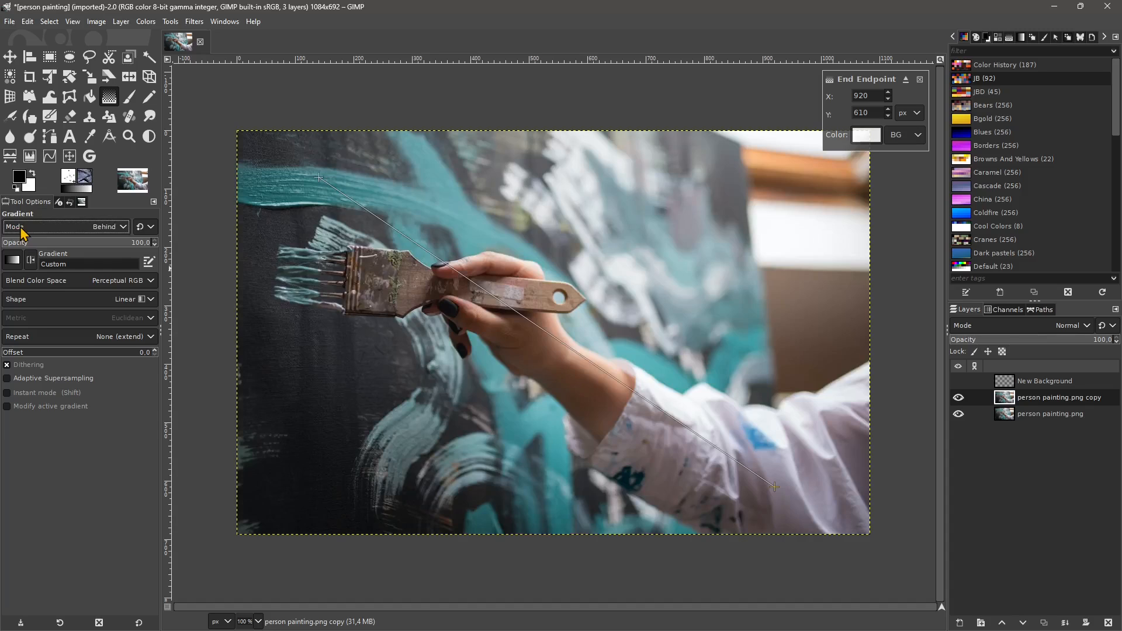
{"action": "scroll", "coordinate": [21, 233], "scroll_direction": "down", "scroll_amount": 4}
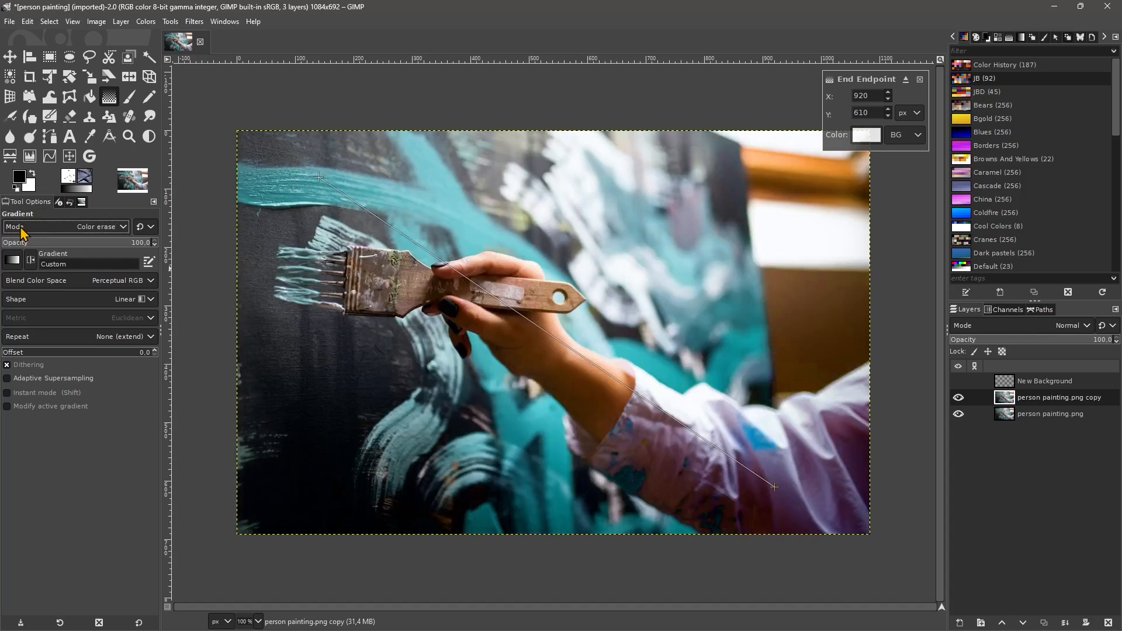
{"action": "scroll", "coordinate": [20, 233], "scroll_direction": "down", "scroll_amount": 5}
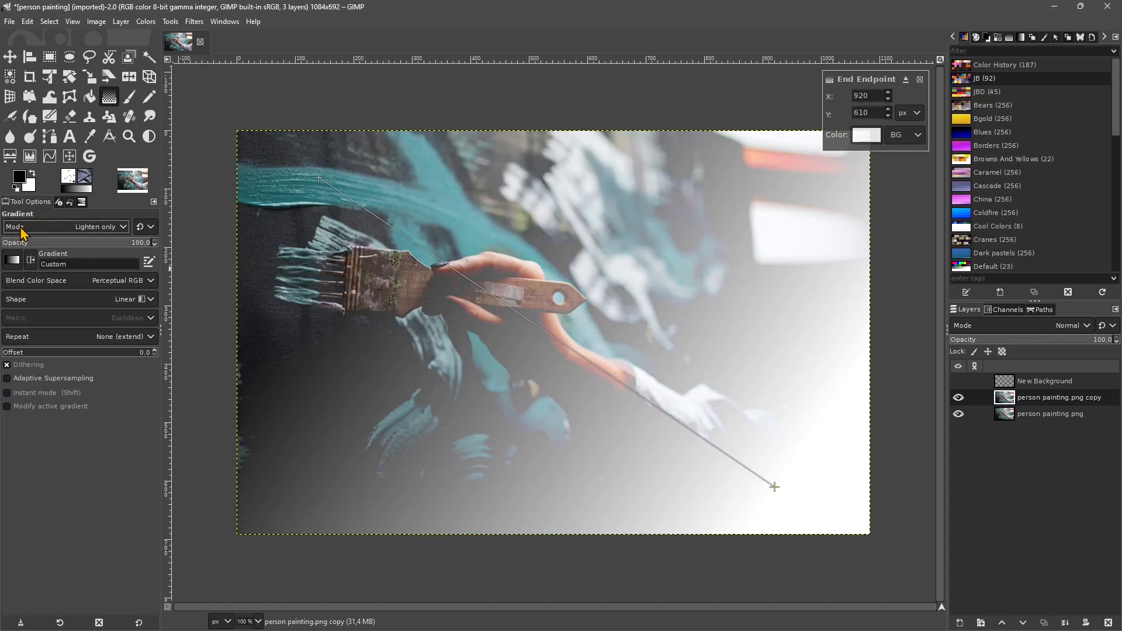
{"action": "scroll", "coordinate": [20, 233], "scroll_direction": "down", "scroll_amount": 5}
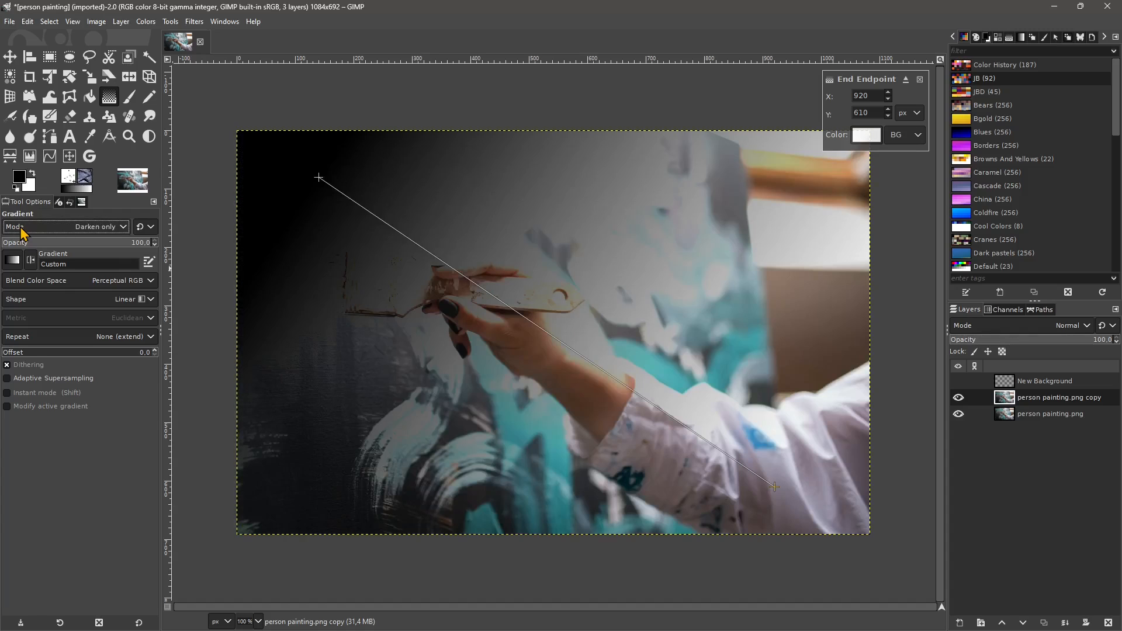
{"action": "scroll", "coordinate": [20, 233], "scroll_direction": "down", "scroll_amount": 6}
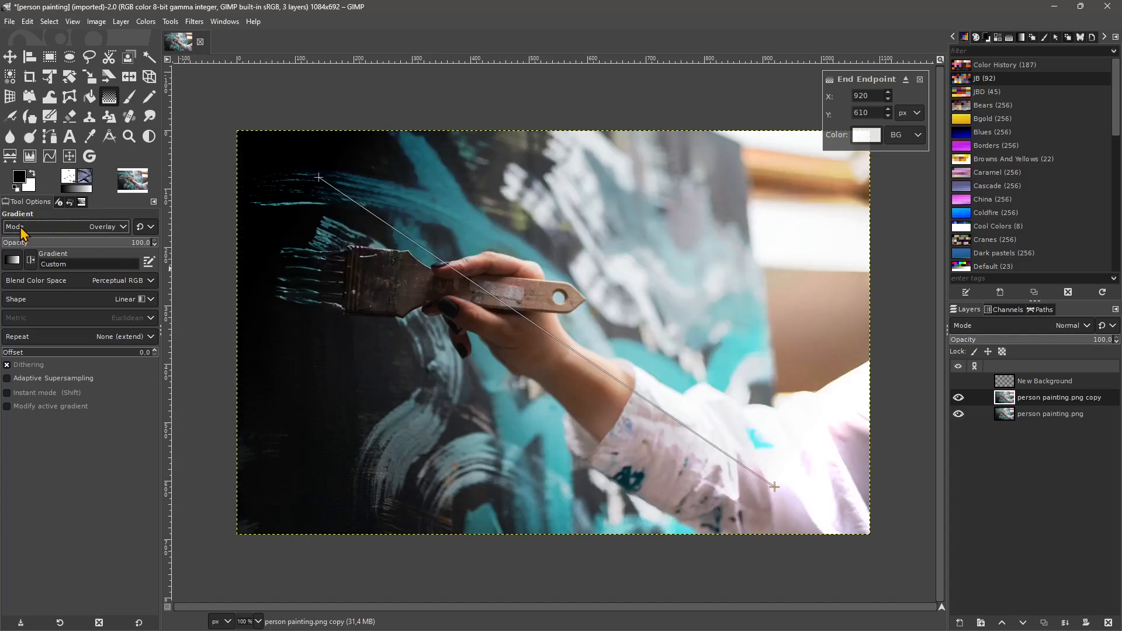
{"action": "scroll", "coordinate": [20, 232], "scroll_direction": "down", "scroll_amount": 3}
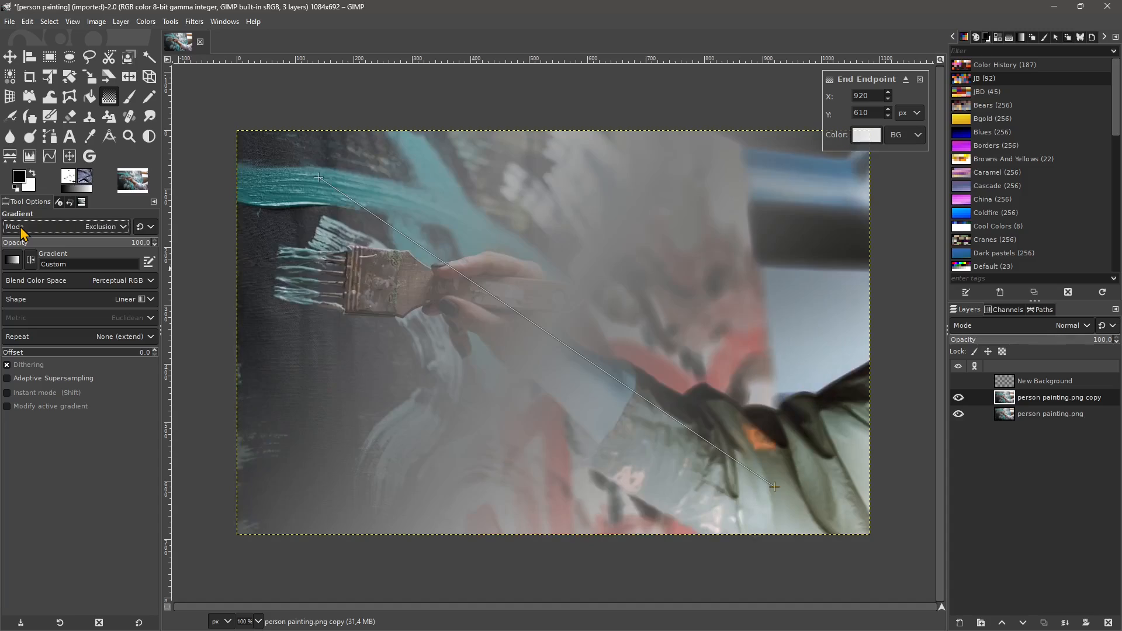
{"action": "scroll", "coordinate": [21, 233], "scroll_direction": "down", "scroll_amount": 8}
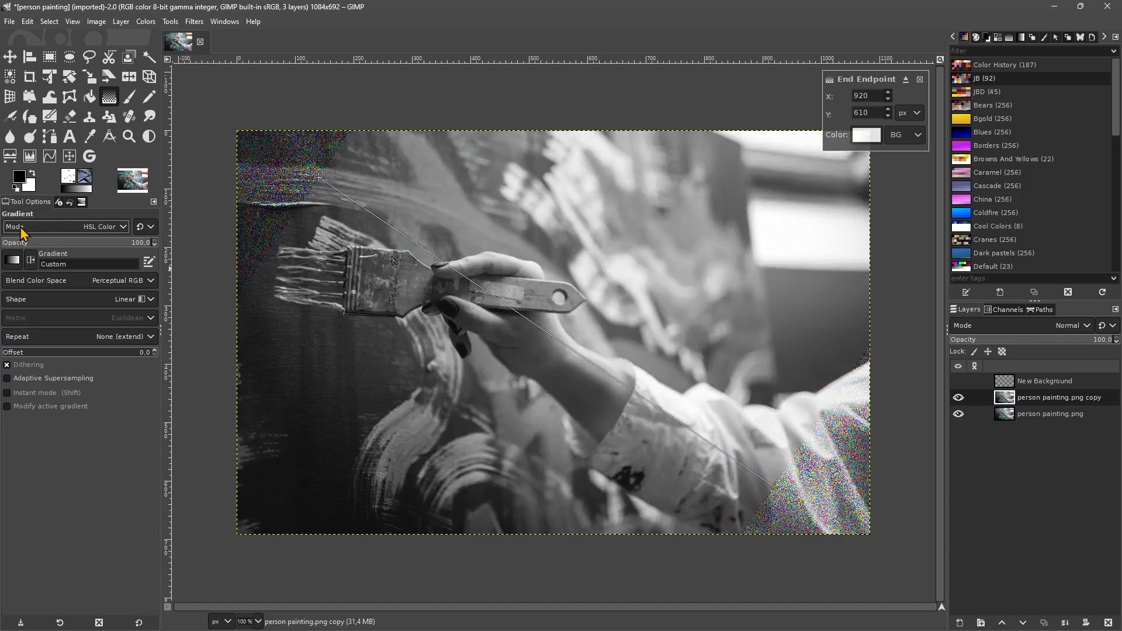
{"action": "scroll", "coordinate": [21, 232], "scroll_direction": "down", "scroll_amount": 4}
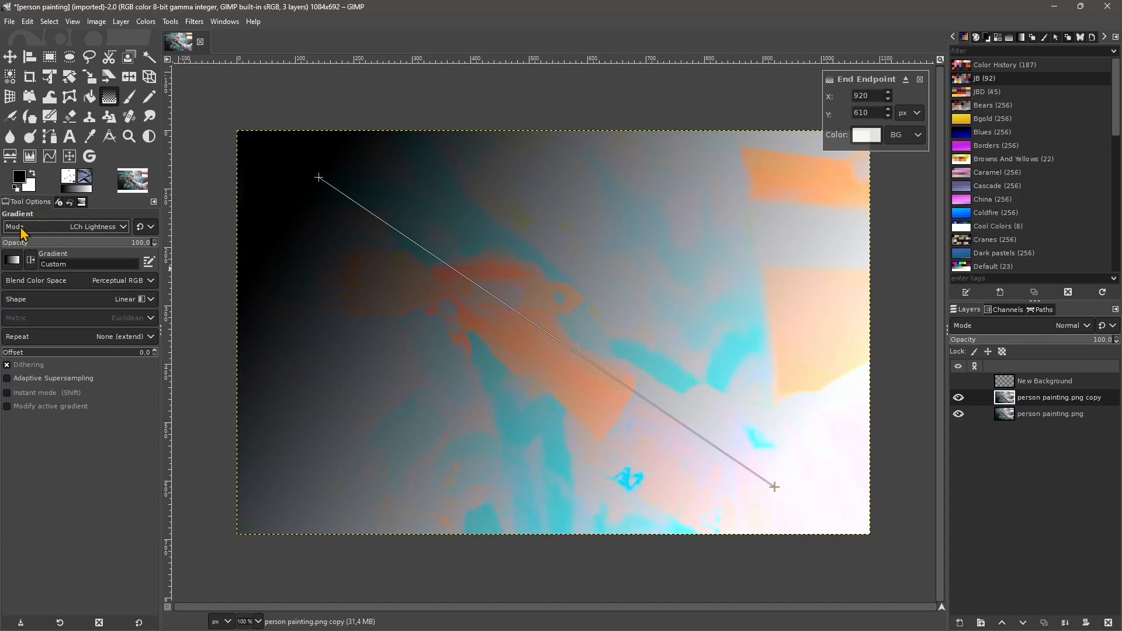
Step: Step back through the gradient's blend modes, past HSL Color and Divide, and set the mode to Subtract
{"action": "scroll", "coordinate": [20, 232], "scroll_direction": "up", "scroll_amount": 2}
{"action": "scroll", "coordinate": [20, 233], "scroll_direction": "up", "scroll_amount": 2}
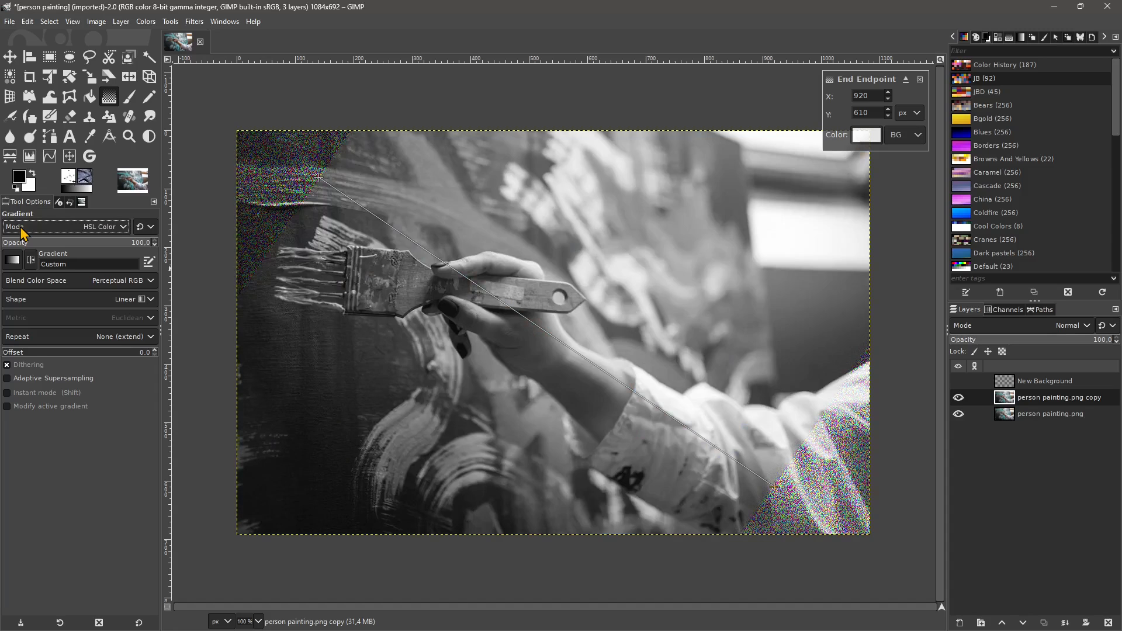
{"action": "scroll", "coordinate": [20, 233], "scroll_direction": "up", "scroll_amount": 1}
{"action": "scroll", "coordinate": [21, 232], "scroll_direction": "up", "scroll_amount": 4}
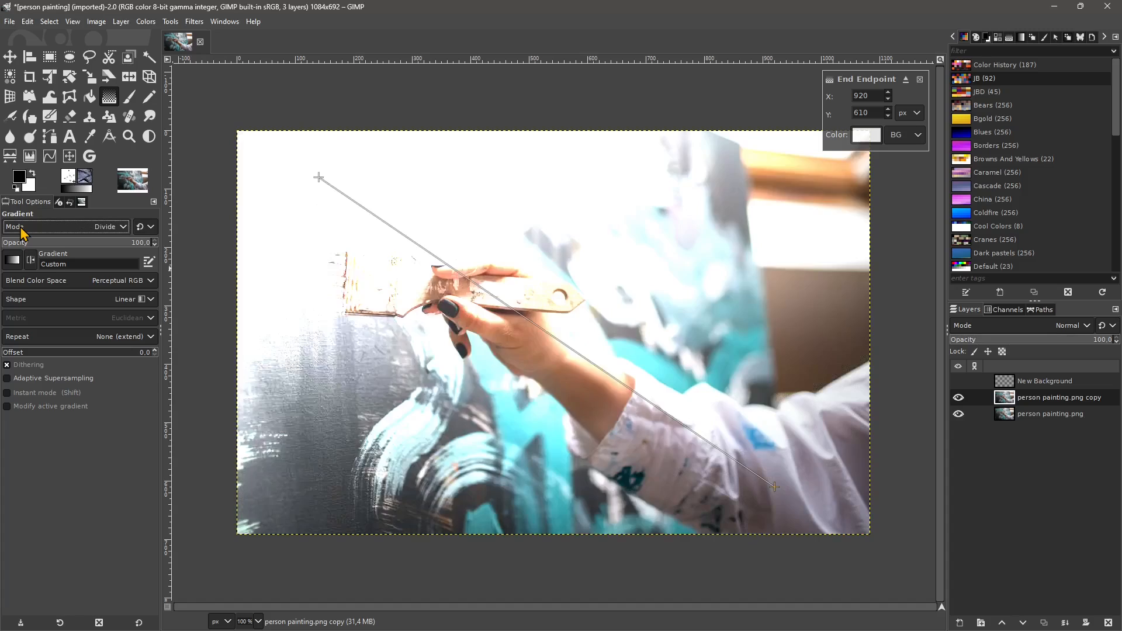
{"action": "scroll", "coordinate": [21, 232], "scroll_direction": "up", "scroll_amount": 1}
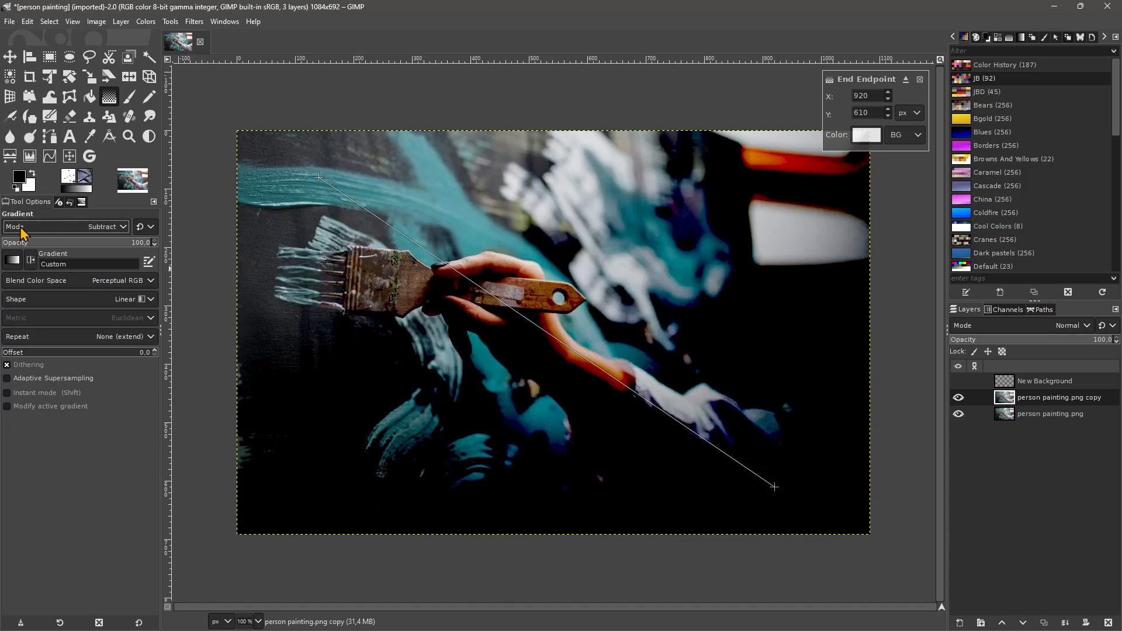
Step: Try the Yellow Orange copia and Brushed Aluminium presets on the drawn gradient in Subtract mode
{"action": "left_click", "coordinate": [13, 260]}
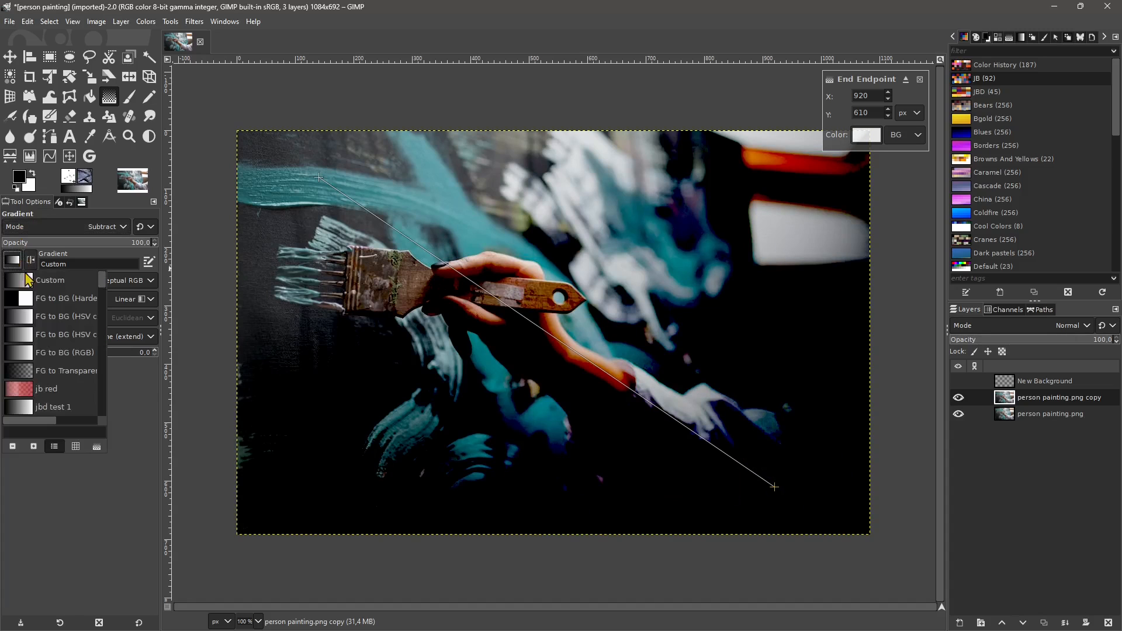
{"action": "scroll", "coordinate": [33, 373], "scroll_direction": "down", "scroll_amount": 3}
{"action": "left_click", "coordinate": [36, 368]}
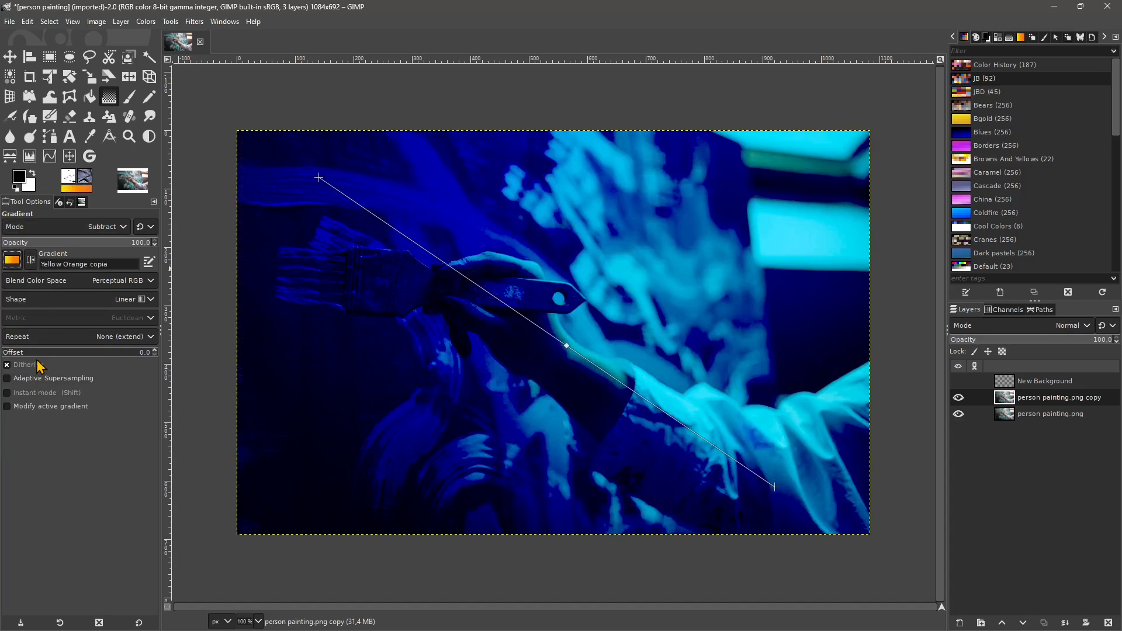
{"action": "left_click", "coordinate": [13, 260]}
{"action": "scroll", "coordinate": [35, 350], "scroll_direction": "up", "scroll_amount": 3}
{"action": "left_click", "coordinate": [41, 364]}
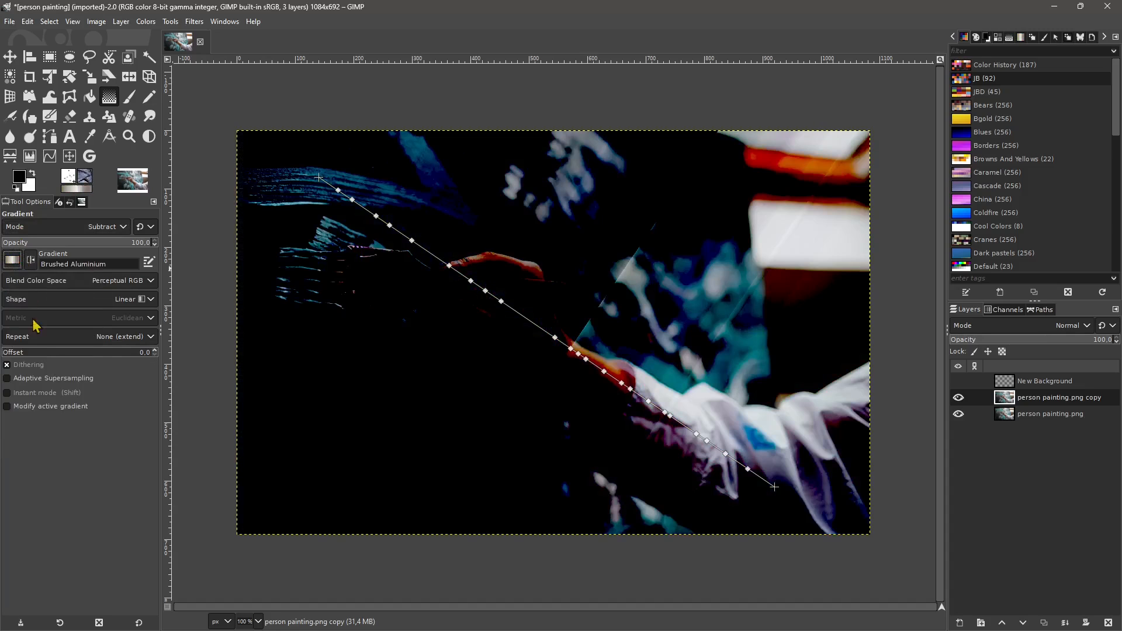
Step: Change the drawn gradient to the Dark 1 preset and set its blend mode to Linear burn
{"action": "left_click", "coordinate": [13, 262]}
{"action": "scroll", "coordinate": [52, 353], "scroll_direction": "down", "scroll_amount": 3}
{"action": "left_click", "coordinate": [51, 353]}
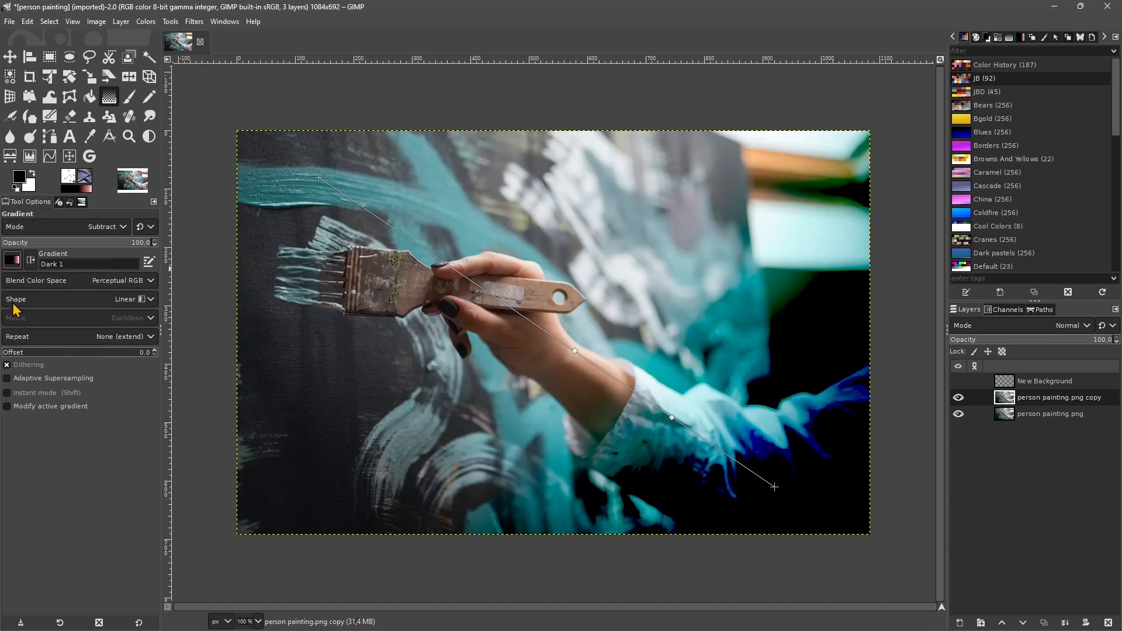
{"action": "left_click", "coordinate": [64, 227]}
{"action": "left_click", "coordinate": [29, 296]}
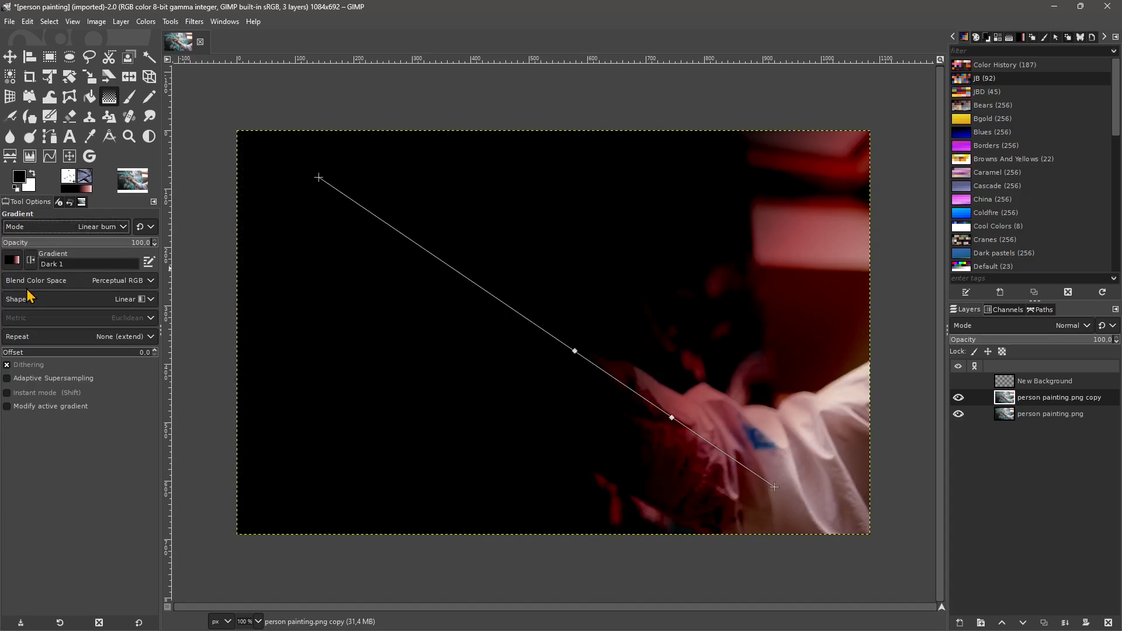
Step: Preview the drawn gradient in the blend modes after Linear burn, including Pin light and HSV Value, and set the mode to LCh Color
{"action": "key", "text": "Down"}
{"action": "key", "text": "Down"}
{"action": "key", "text": "Down"}
{"action": "key", "text": "Down"}
{"action": "key", "text": "Down"}
{"action": "key", "text": "Down"}
{"action": "key", "text": "Down"}
{"action": "key", "text": "Down"}
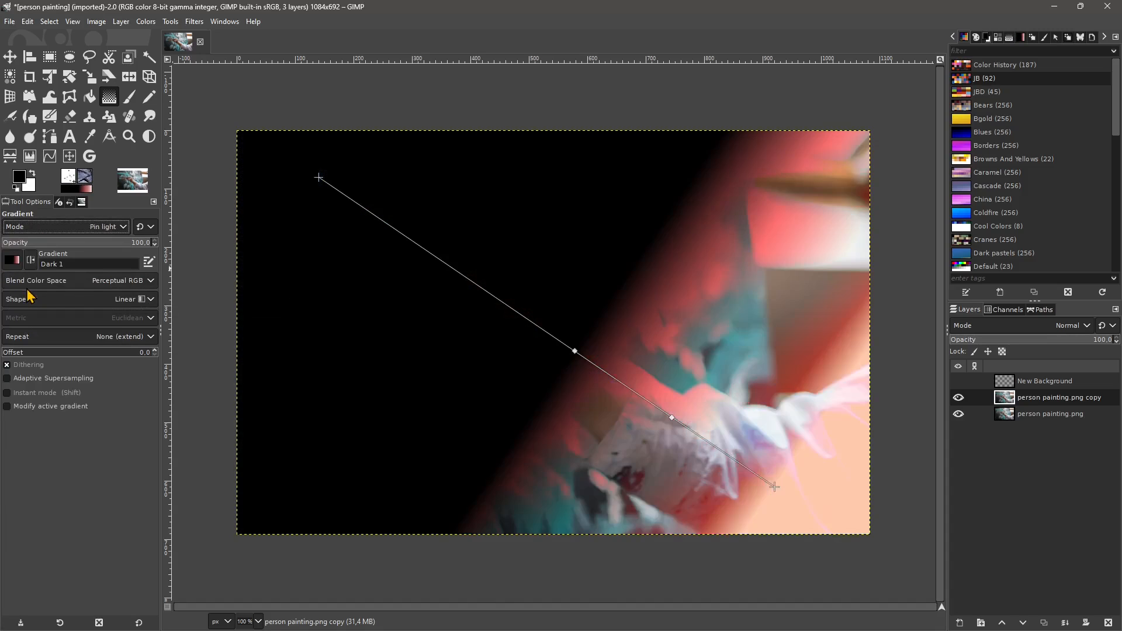
{"action": "key", "text": "Down"}
{"action": "key", "text": "Down"}
{"action": "key", "text": "Down"}
{"action": "key", "text": "Down"}
{"action": "key", "text": "Down"}
{"action": "key", "text": "Down"}
{"action": "key", "text": "Down"}
{"action": "key", "text": "Down"}
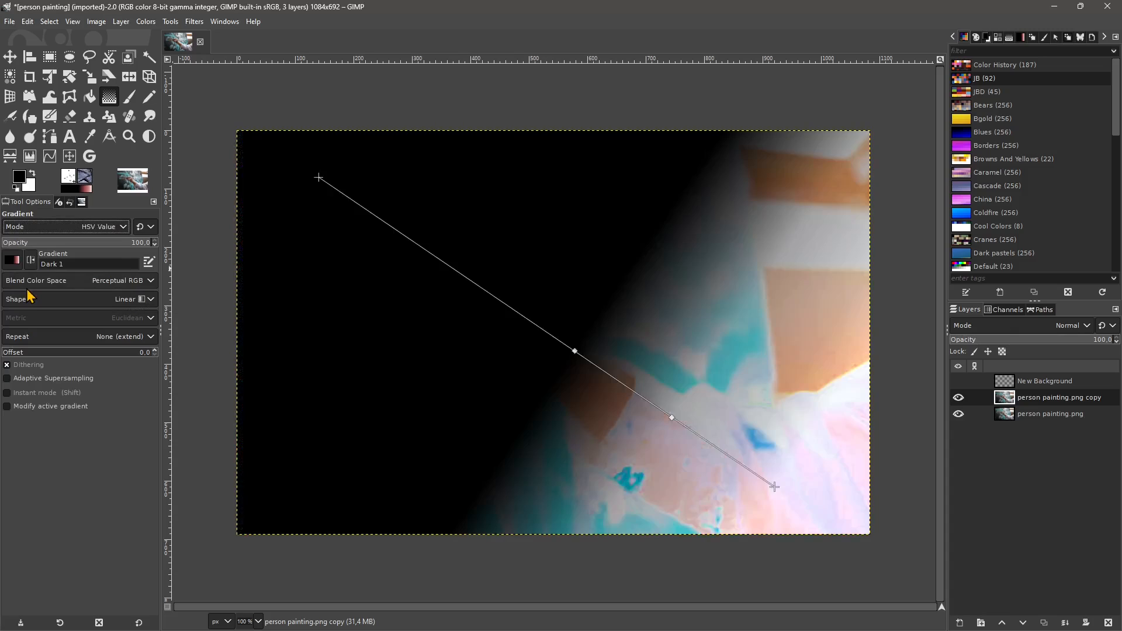
{"action": "key", "text": "Down"}
{"action": "key", "text": "Down"}
{"action": "key", "text": "Up"}
{"action": "key", "text": "Up"}
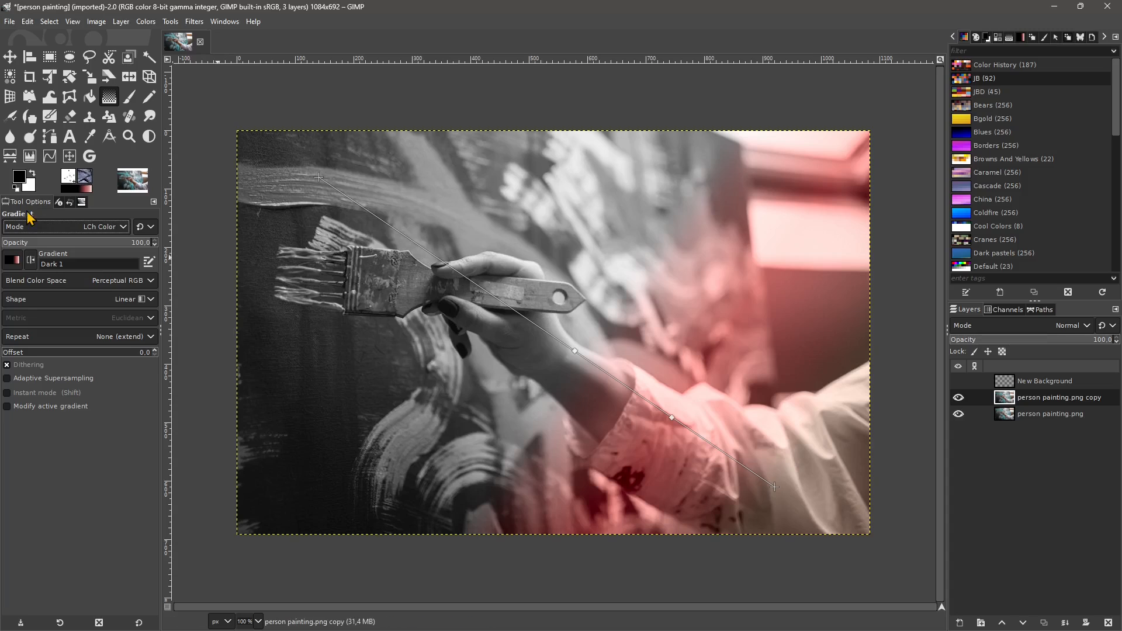
Step: Discard the gradient on the photo copy and draw a Dark 1 gradient on the visible New Background layer, from about (120, 90) to (910, 570) px
{"action": "left_click", "coordinate": [1049, 383]}
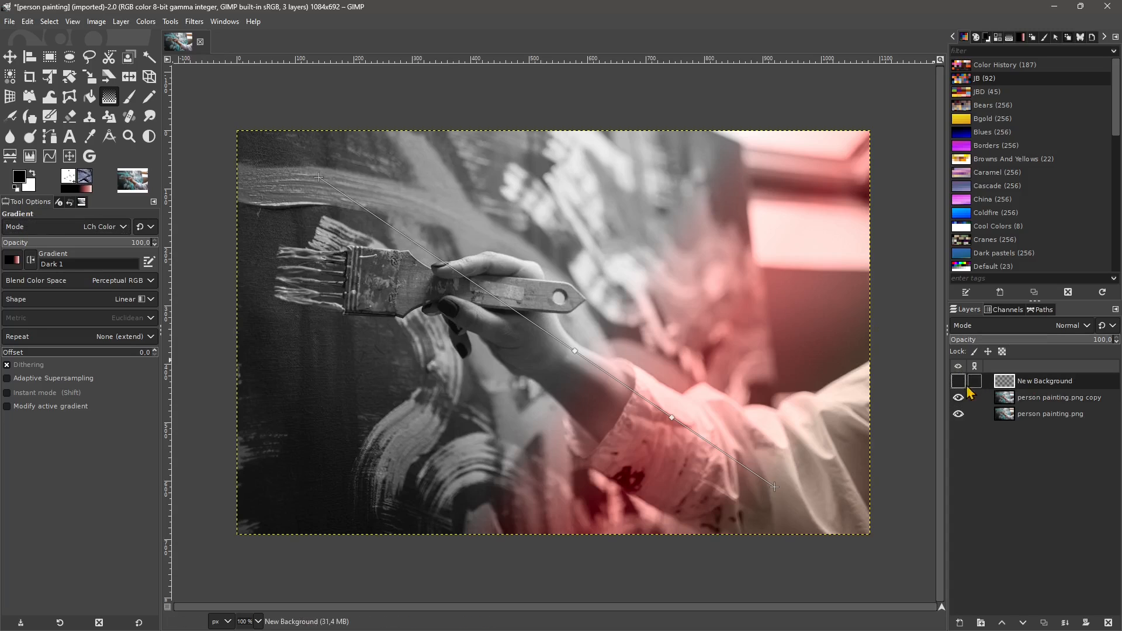
{"action": "left_click", "coordinate": [1035, 400]}
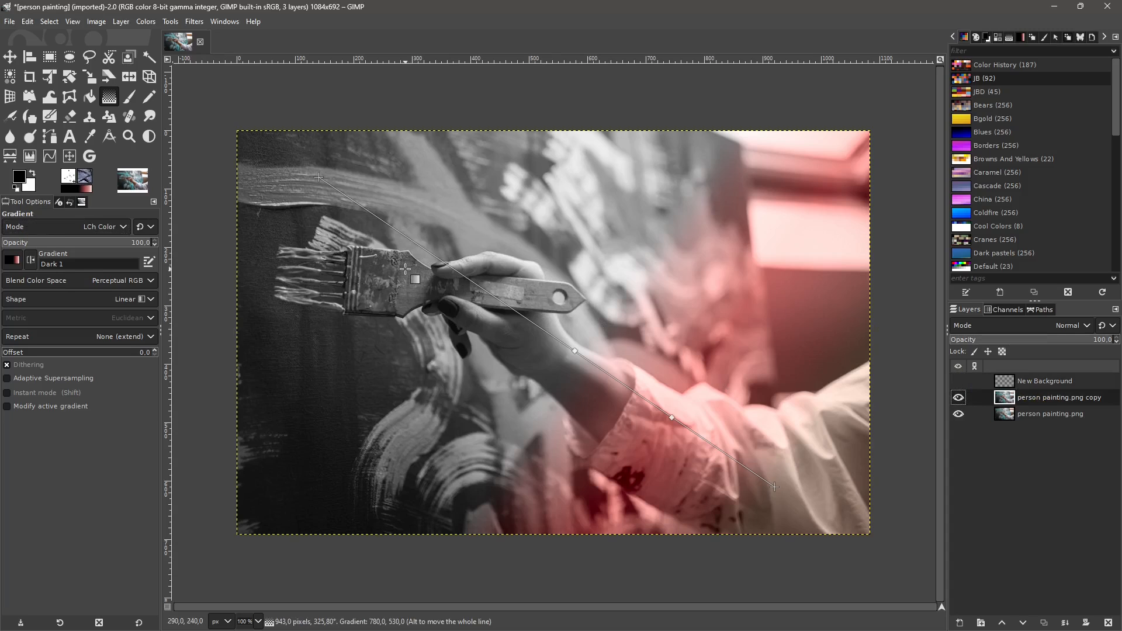
{"action": "key", "text": "Escape"}
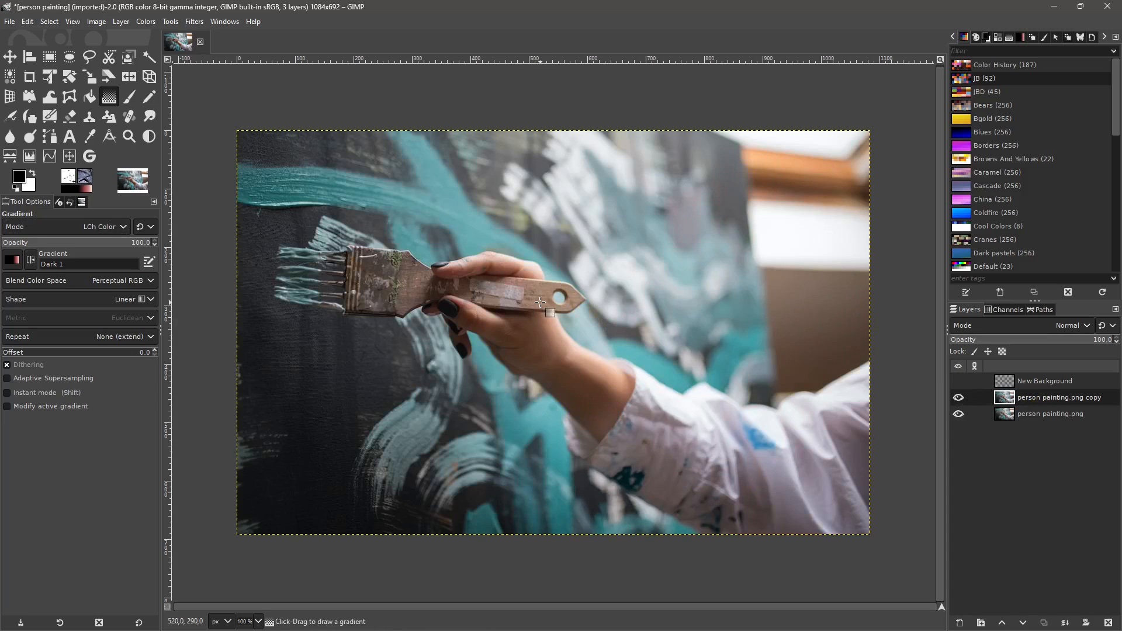
{"action": "left_click", "coordinate": [1020, 383]}
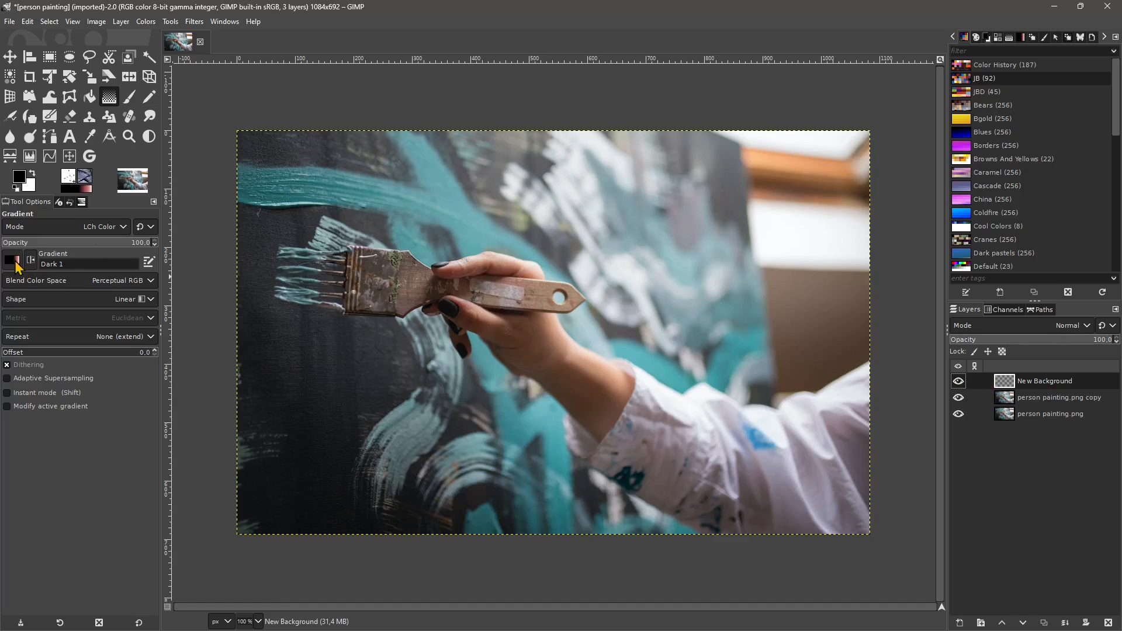
{"action": "left_click_drag", "start_coordinate": [307, 183], "coordinate": [769, 464]}
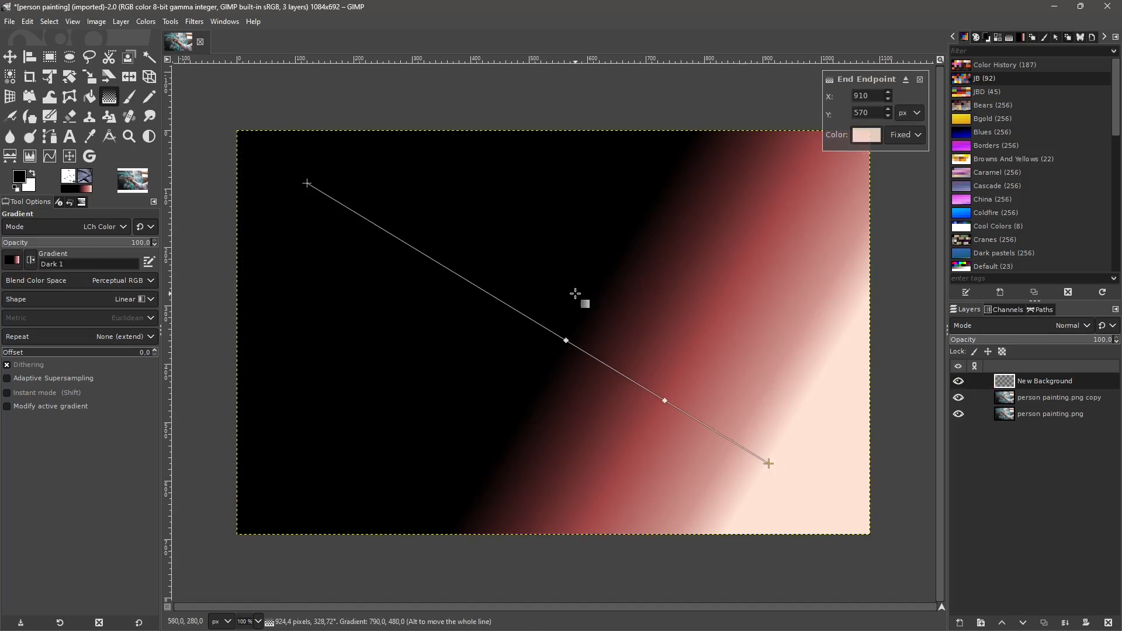
Step: Preview the New Background layer in successive layer modes, from Dissolve through Screen, Linear burn, Grain extract and LCh Hue, and return it to Normal
{"action": "left_click", "coordinate": [971, 331]}
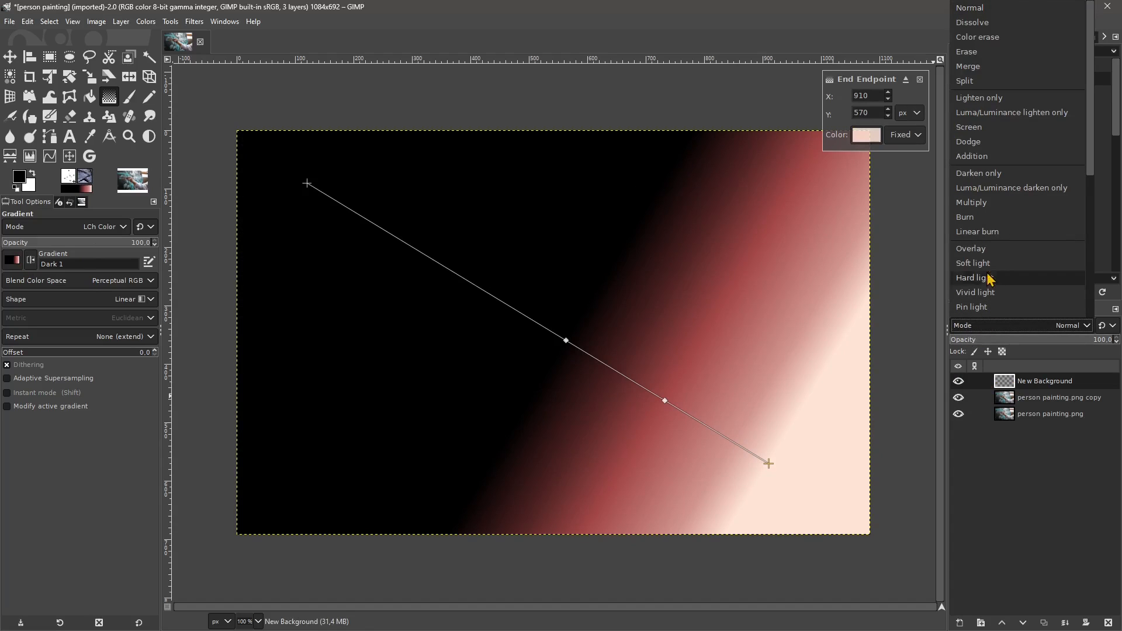
{"action": "left_click", "coordinate": [988, 22]}
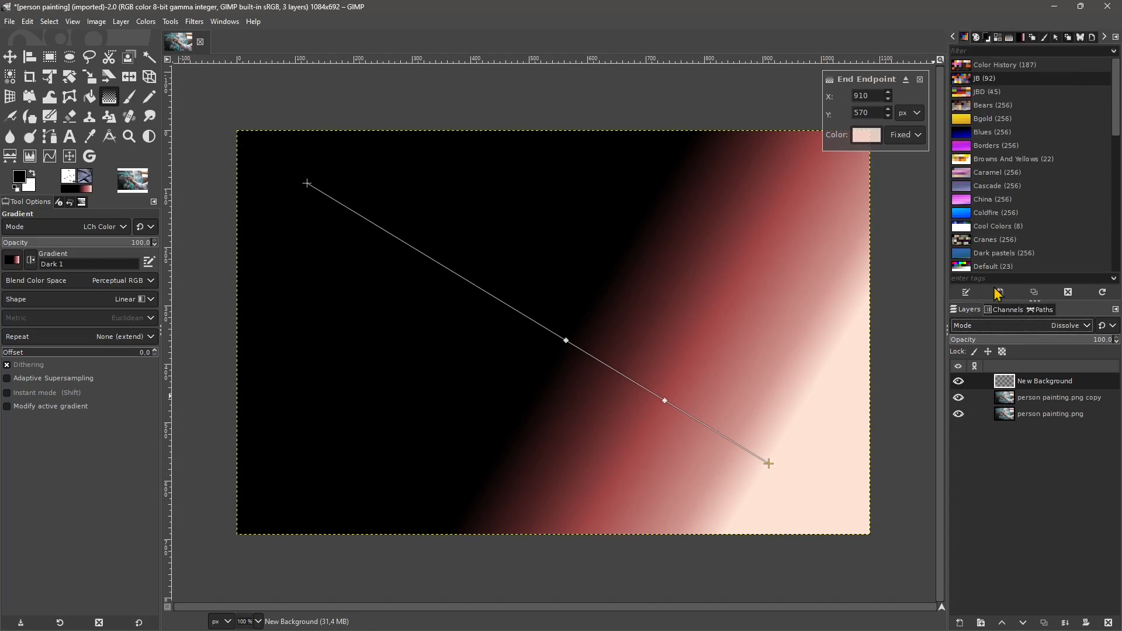
{"action": "scroll", "coordinate": [982, 332], "scroll_direction": "down", "scroll_amount": 3}
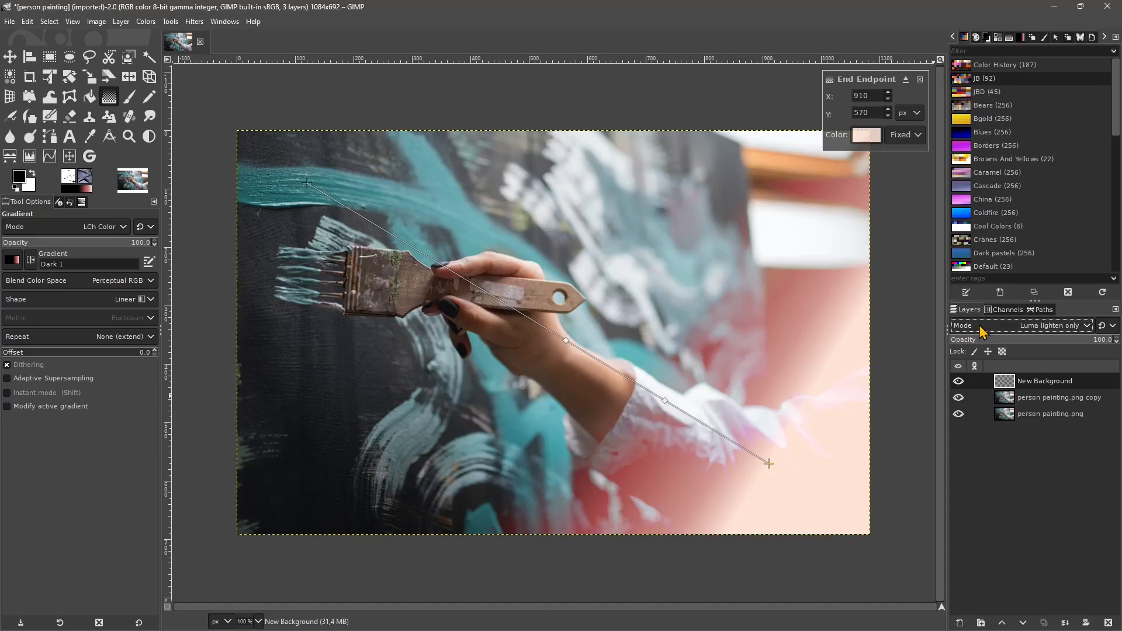
{"action": "scroll", "coordinate": [982, 332], "scroll_direction": "down", "scroll_amount": 5}
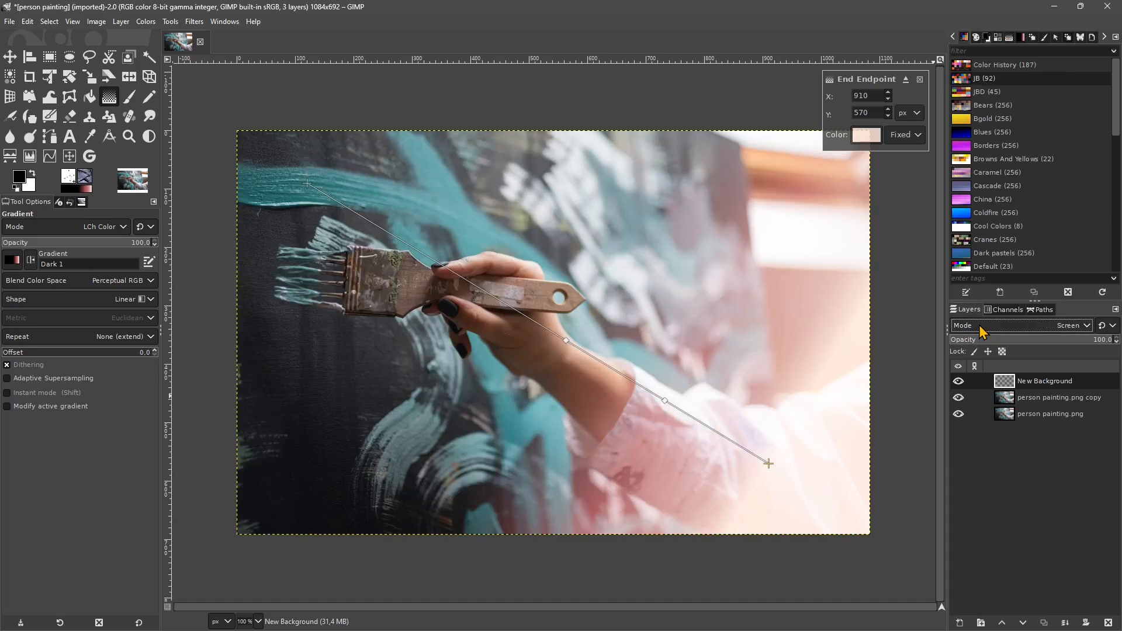
{"action": "scroll", "coordinate": [981, 332], "scroll_direction": "down", "scroll_amount": 12}
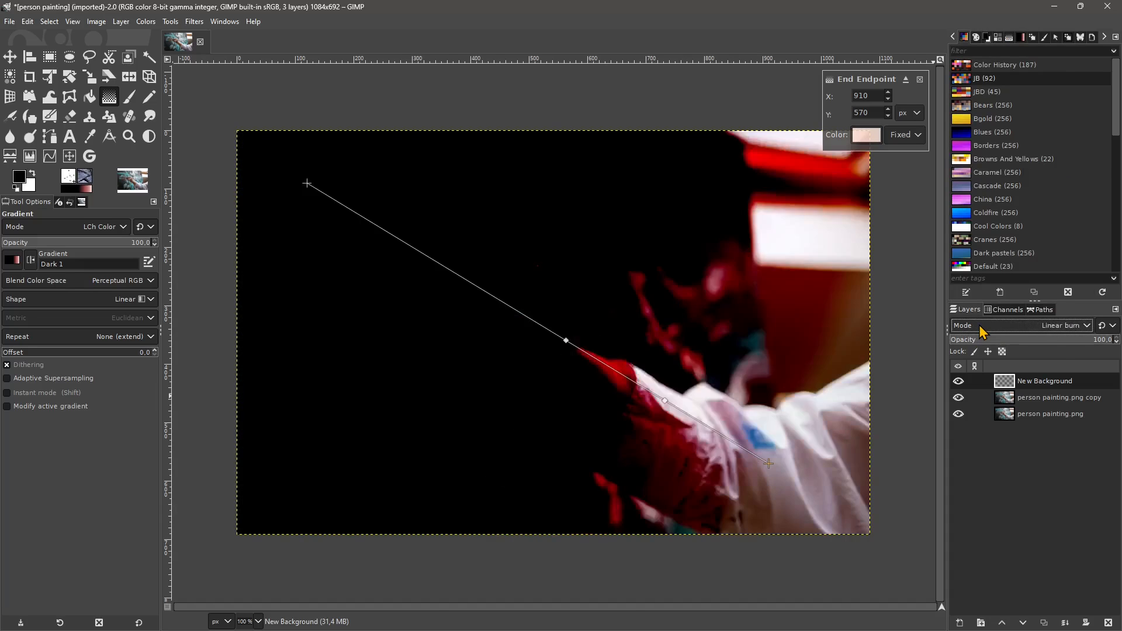
{"action": "scroll", "coordinate": [982, 332], "scroll_direction": "down", "scroll_amount": 10}
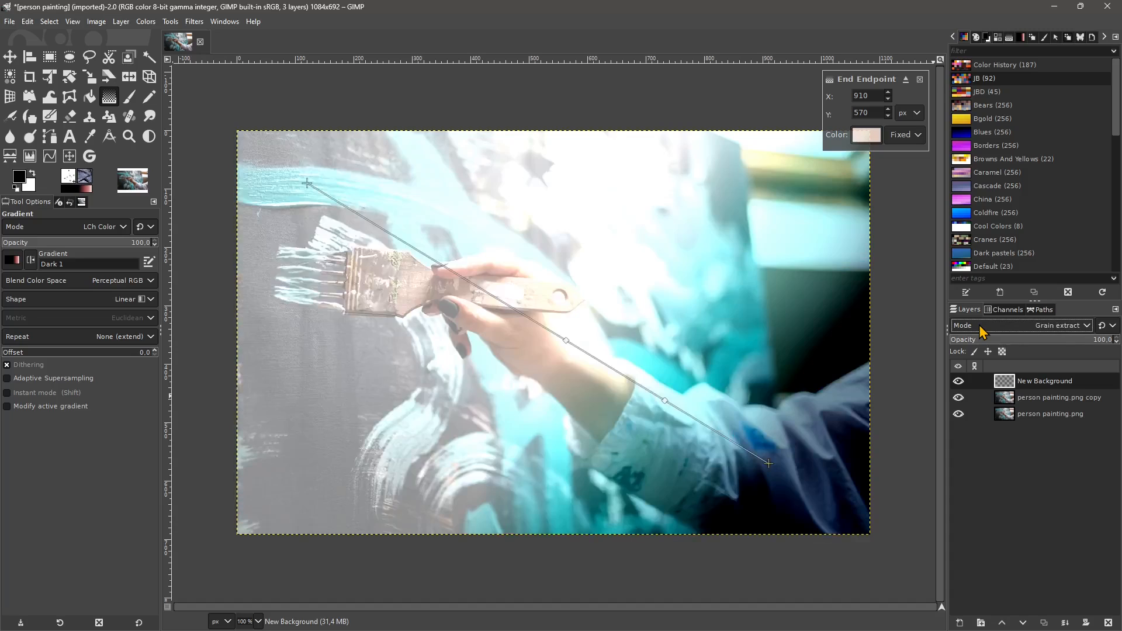
{"action": "scroll", "coordinate": [981, 332], "scroll_direction": "up", "scroll_amount": 20}
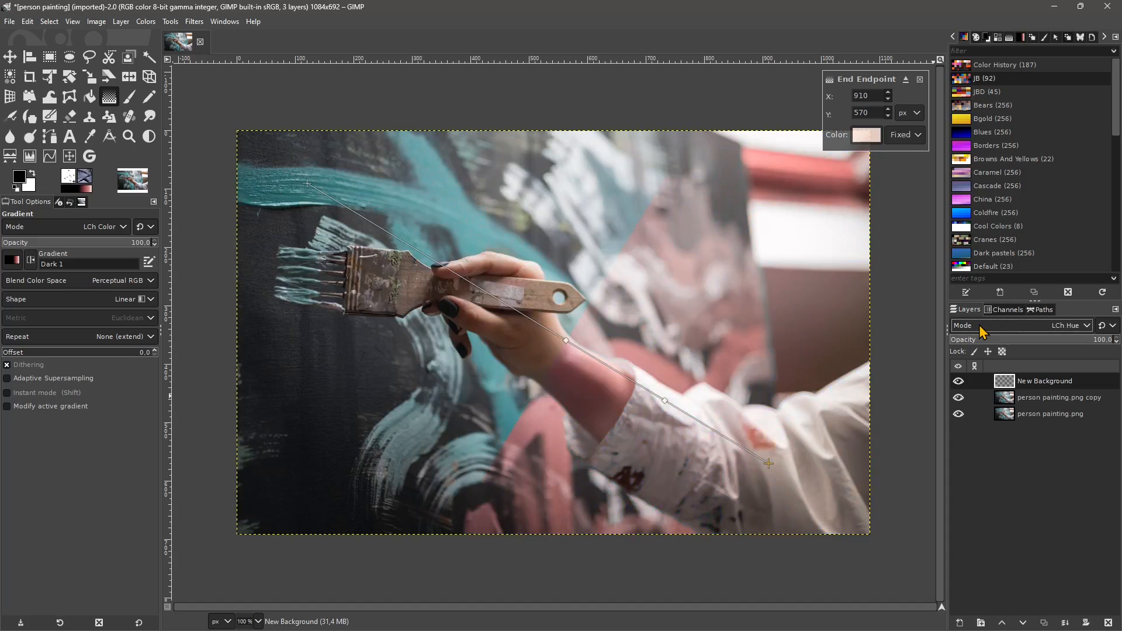
{"action": "scroll", "coordinate": [982, 332], "scroll_direction": "up", "scroll_amount": 8}
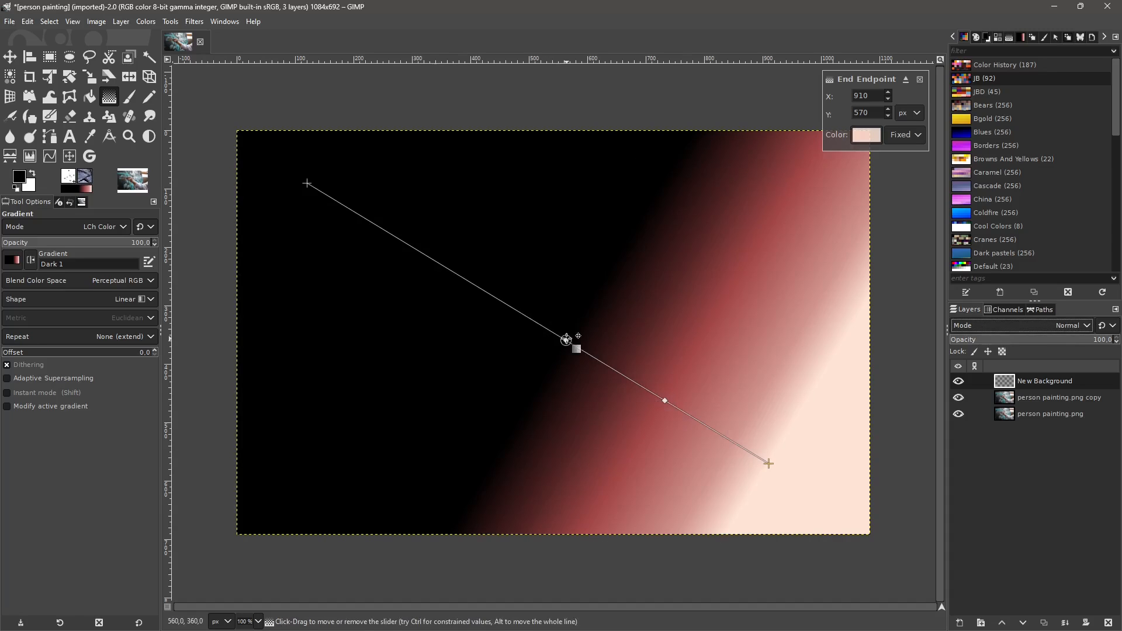
Step: Move the gradient's first inner stop toward the start and add color stops along the line, including one at position 88.51
{"action": "left_click_drag", "start_coordinate": [566, 340], "coordinate": [455, 272]}
{"action": "left_click", "coordinate": [665, 400]}
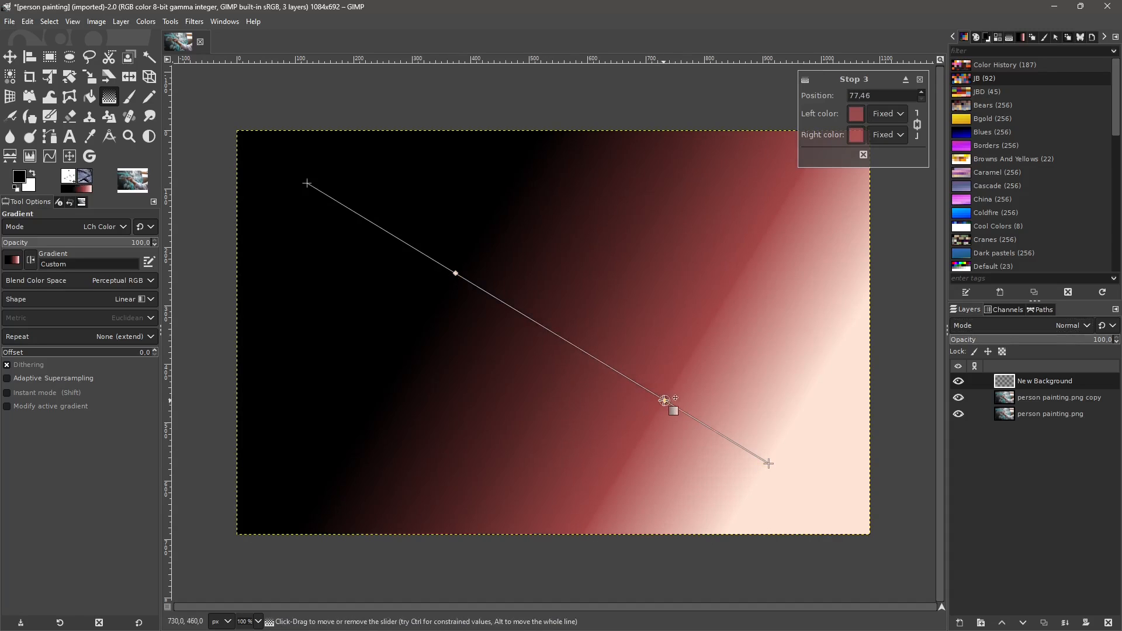
{"action": "left_click_drag", "start_coordinate": [668, 403], "coordinate": [714, 433]}
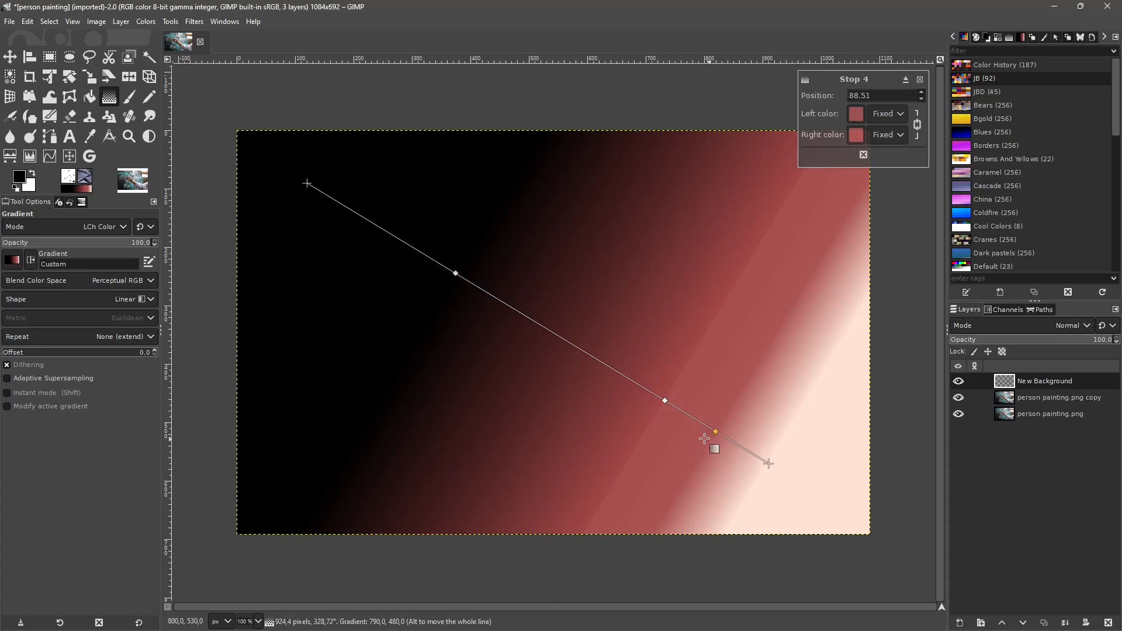
{"action": "left_click", "coordinate": [666, 401]}
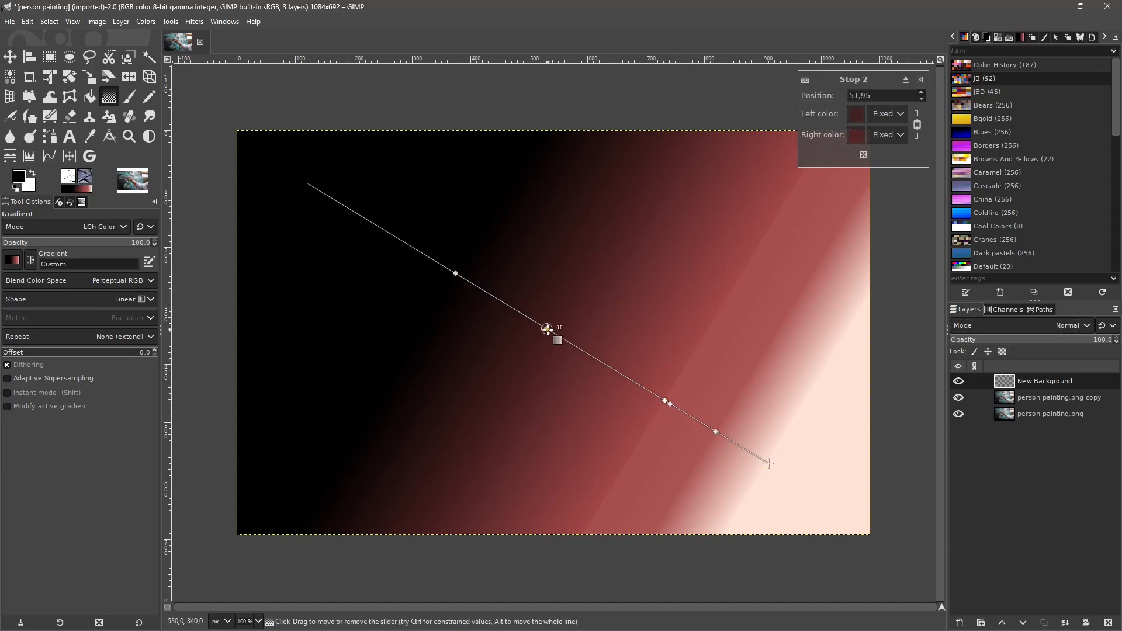
{"action": "left_click", "coordinate": [544, 326]}
Step: Add a stop between the start and the first inner stop, move the neighbouring stop to position 38.10 and delete that neighbour
{"action": "left_click", "coordinate": [391, 234]}
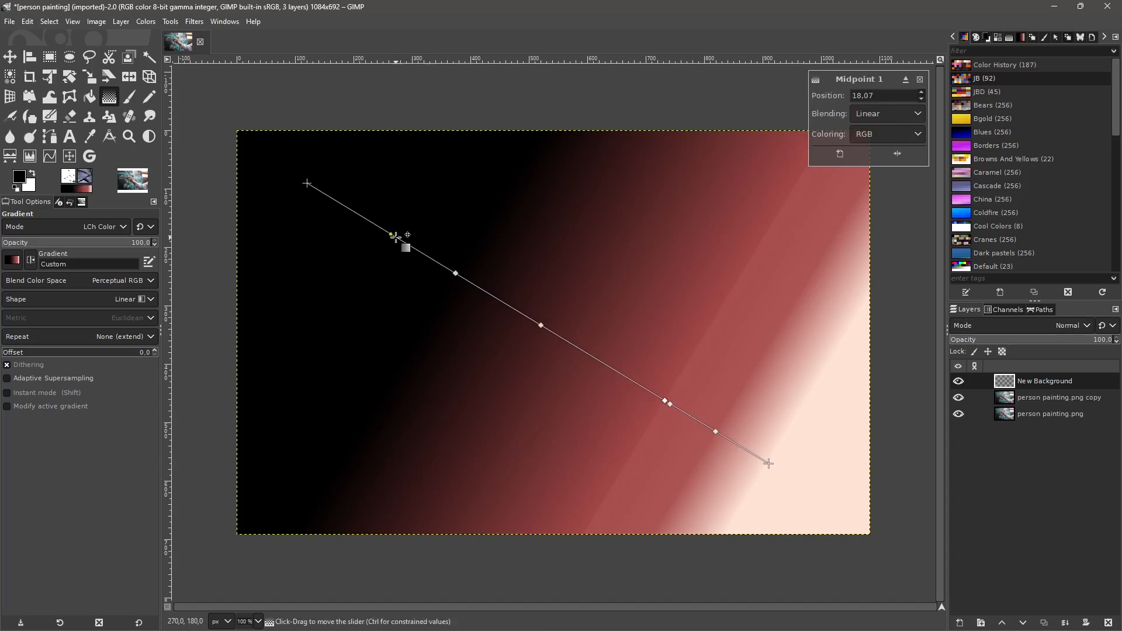
{"action": "left_click", "coordinate": [392, 233]}
{"action": "mouse_move", "coordinate": [385, 232]}
{"action": "left_mouse_down"}
{"action": "mouse_move", "coordinate": [365, 217]}
{"action": "mouse_move", "coordinate": [388, 238]}
{"action": "left_mouse_up"}
{"action": "mouse_move", "coordinate": [455, 274]}
{"action": "left_mouse_down"}
{"action": "mouse_move", "coordinate": [524, 331]}
{"action": "mouse_move", "coordinate": [456, 274]}
{"action": "left_mouse_up"}
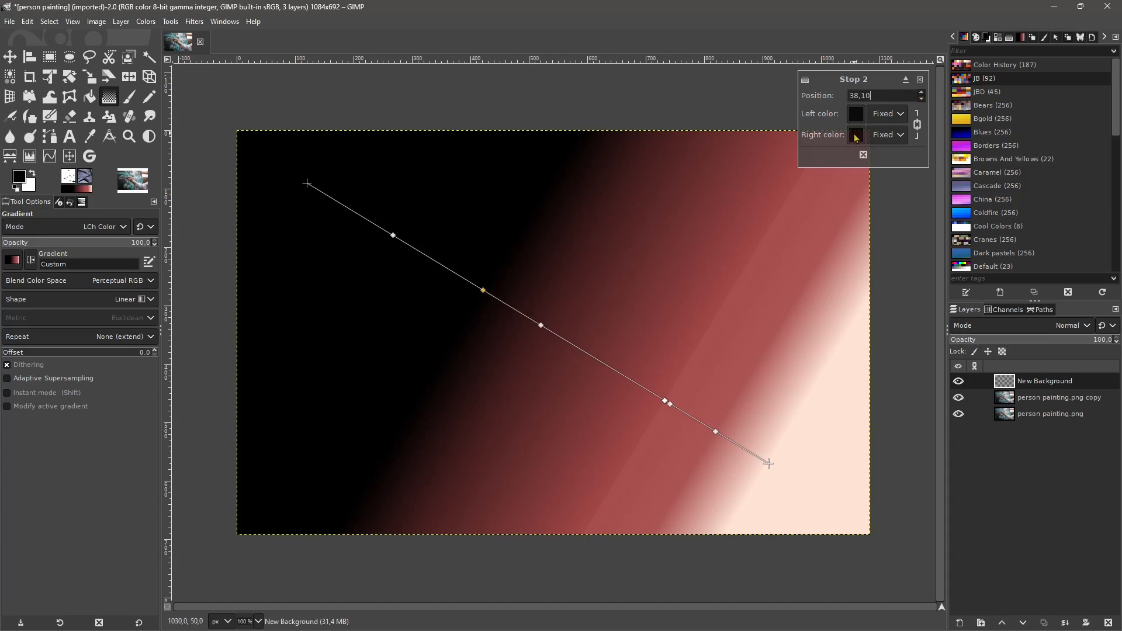
{"action": "left_click", "coordinate": [863, 155]}
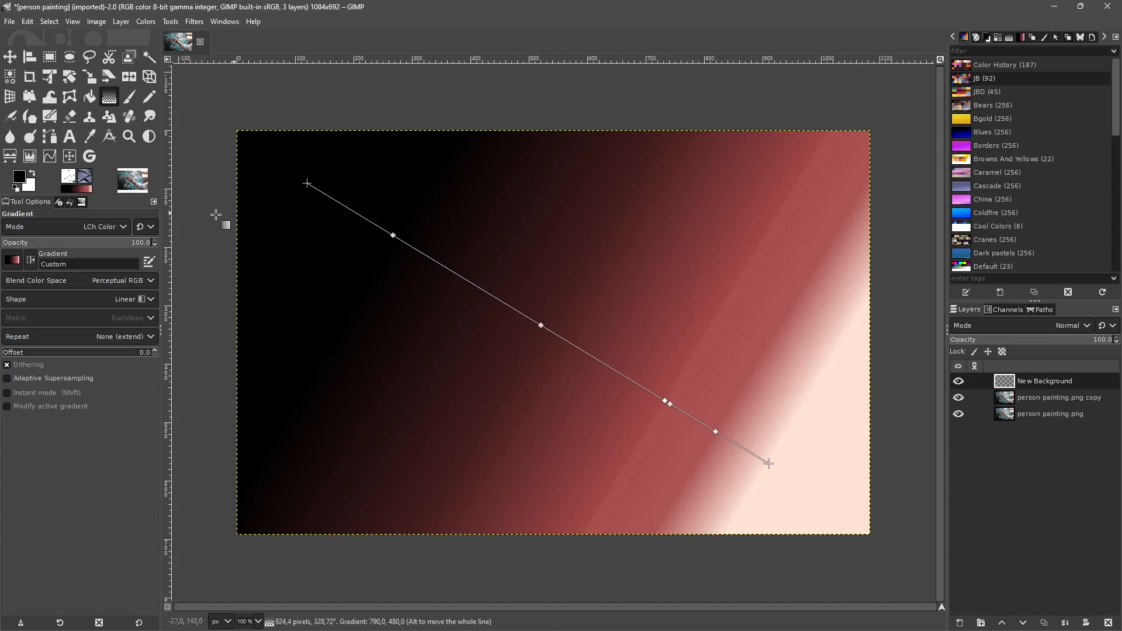
Step: Change the drawn gradient to the Blue Green preset, keeping Perceptual RGB as its blend color space
{"action": "left_click", "coordinate": [12, 262]}
{"action": "scroll", "coordinate": [49, 374], "scroll_direction": "up", "scroll_amount": 10}
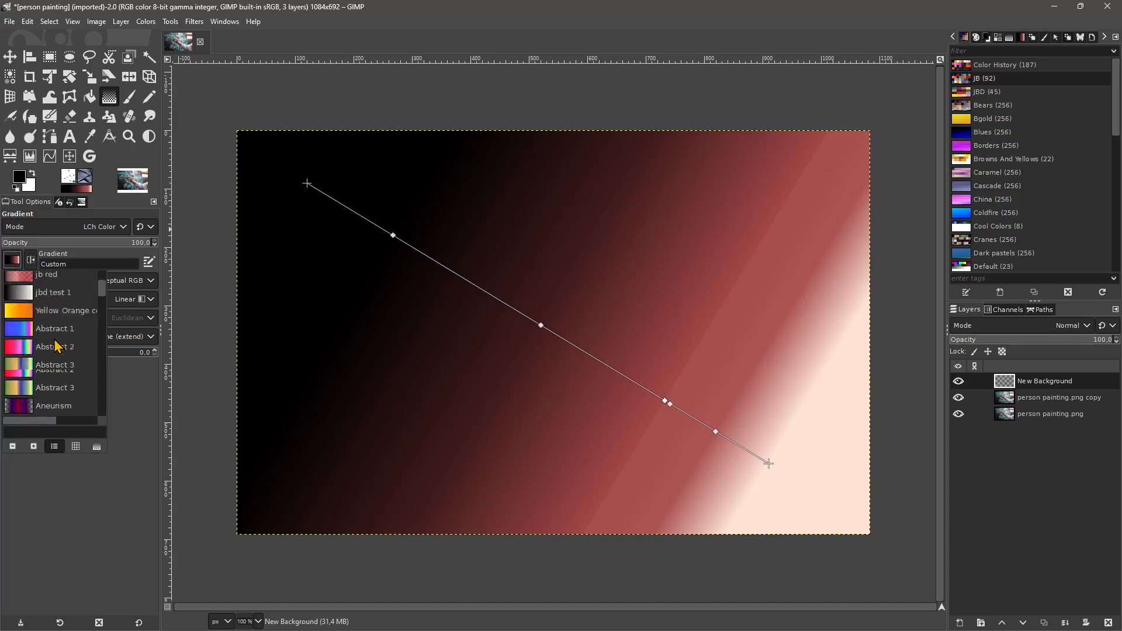
{"action": "left_click", "coordinate": [57, 355]}
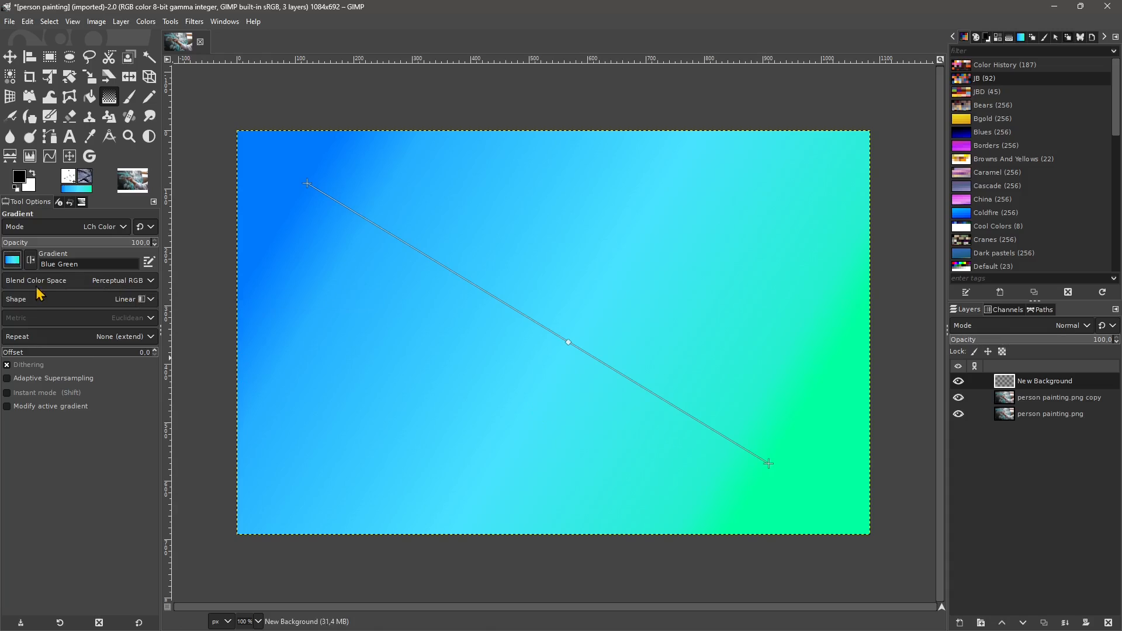
{"action": "left_click", "coordinate": [78, 282]}
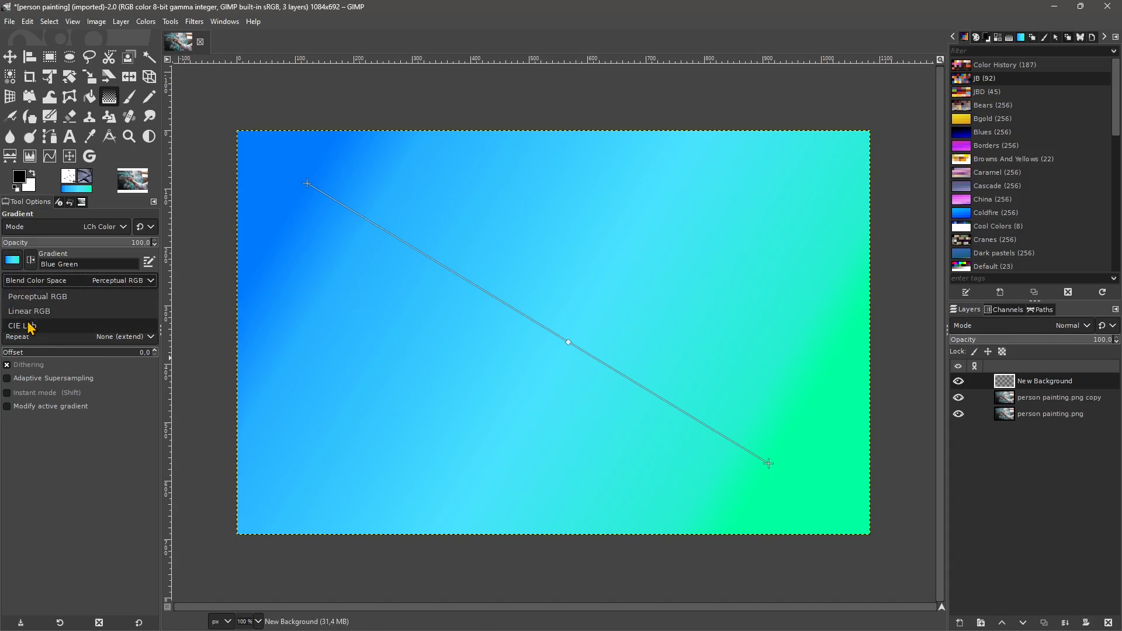
{"action": "left_click", "coordinate": [64, 291]}
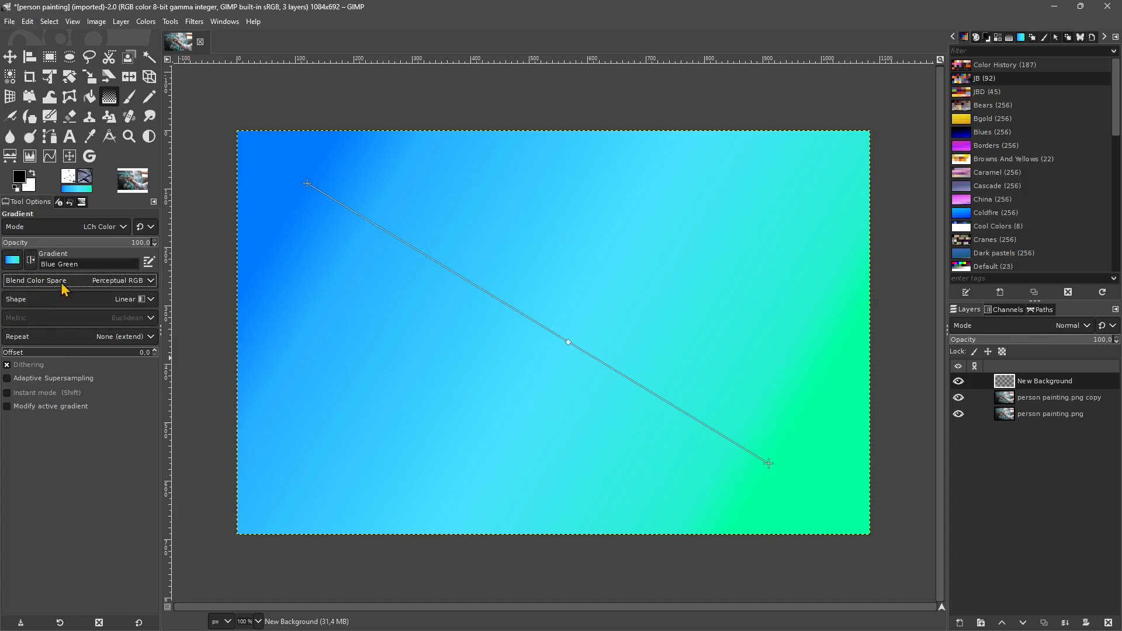
Step: Set the gradient's shape to Bi-linear and move its start to about (530, 360) px and its end to (800, 510) px
{"action": "left_click", "coordinate": [20, 304]}
{"action": "left_click", "coordinate": [23, 326]}
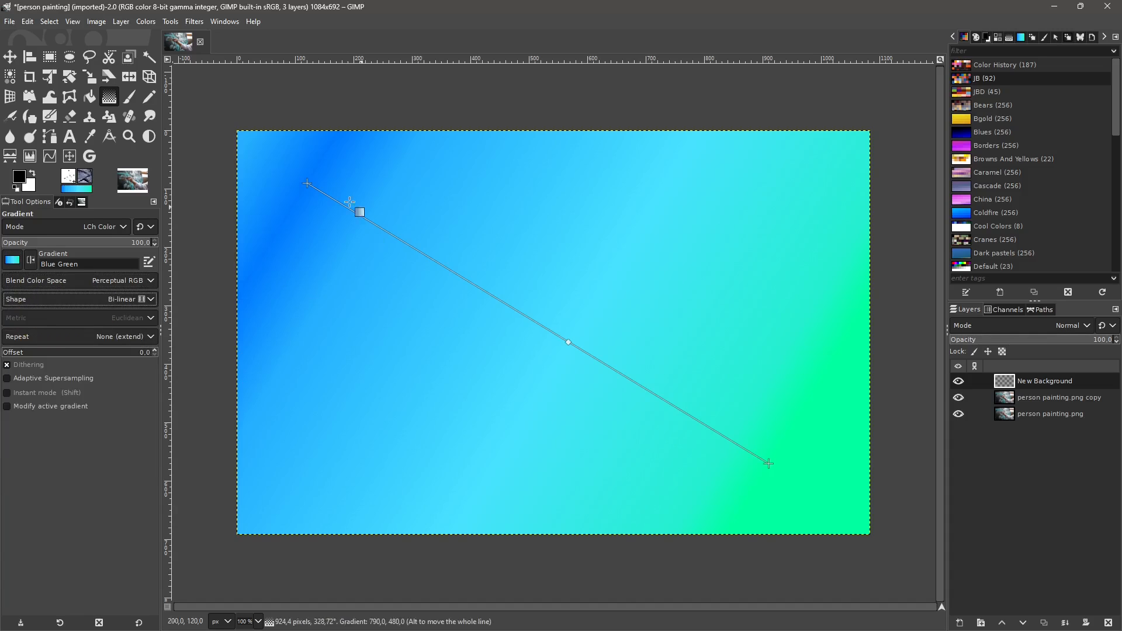
{"action": "left_click_drag", "start_coordinate": [307, 185], "coordinate": [547, 341]}
{"action": "left_click_drag", "start_coordinate": [768, 463], "coordinate": [704, 429]}
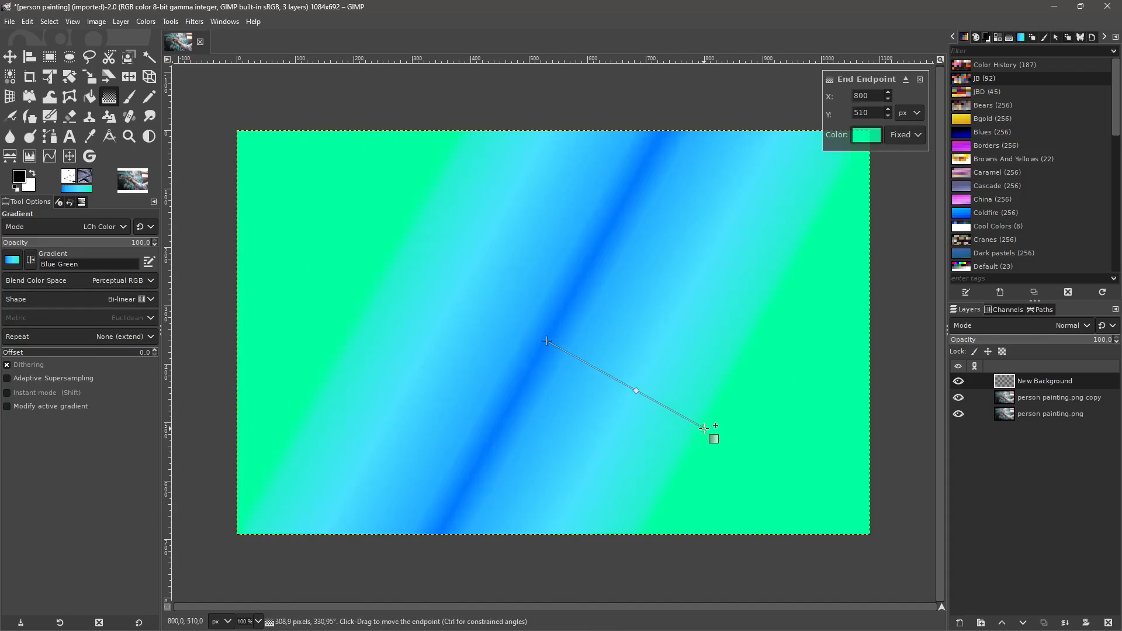
Step: Set the gradient's shape to Radial and move its end to (860, 560) px and its start to (540, 360) px
{"action": "left_click", "coordinate": [39, 300]}
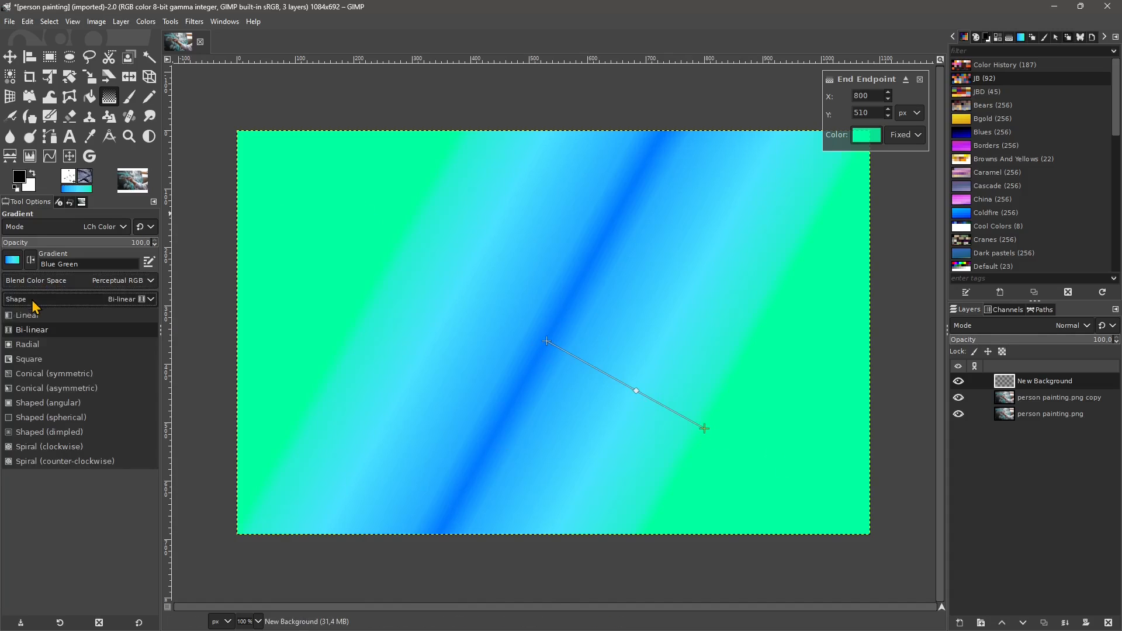
{"action": "left_click", "coordinate": [27, 344]}
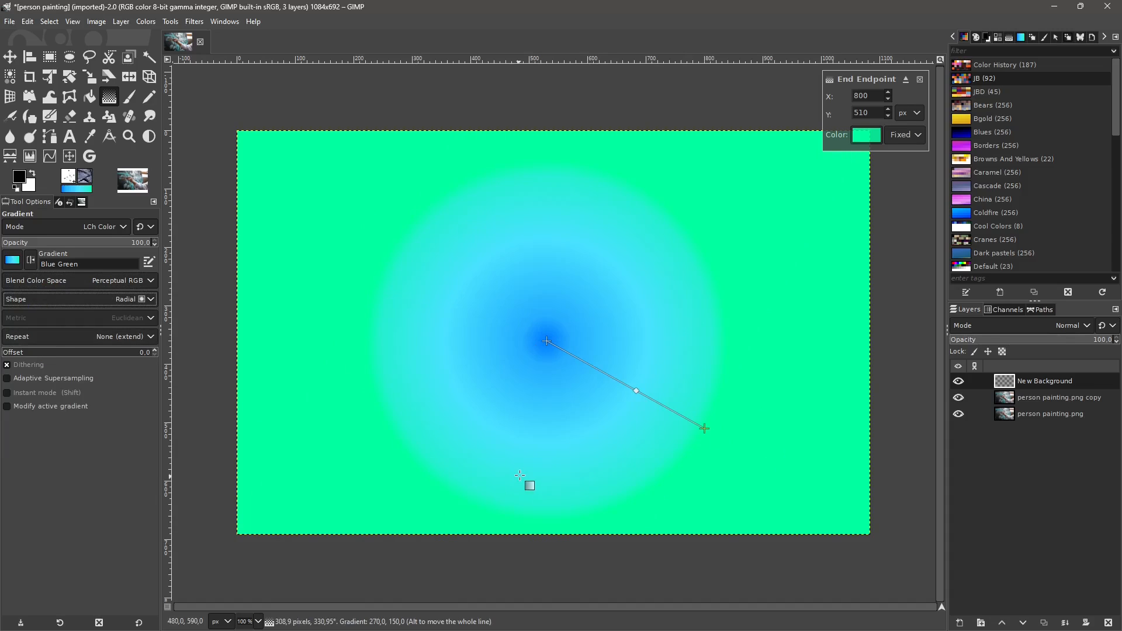
{"action": "left_click_drag", "start_coordinate": [704, 429], "coordinate": [739, 457]}
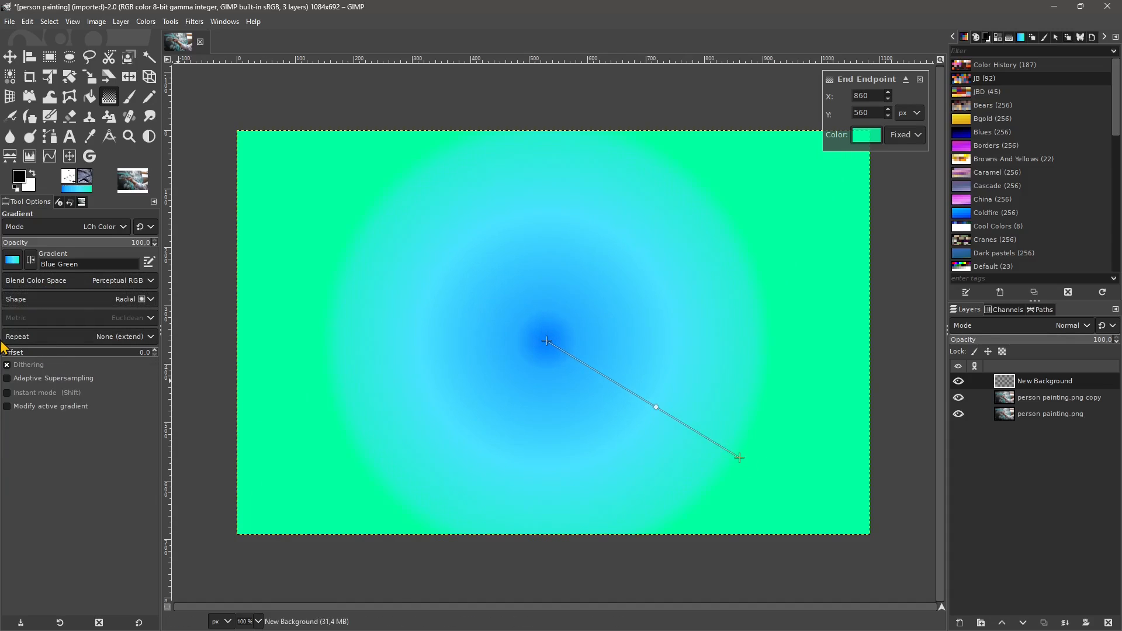
{"action": "mouse_move", "coordinate": [547, 340]}
{"action": "left_mouse_down"}
{"action": "mouse_move", "coordinate": [485, 297]}
{"action": "mouse_move", "coordinate": [553, 341]}
{"action": "left_mouse_up"}
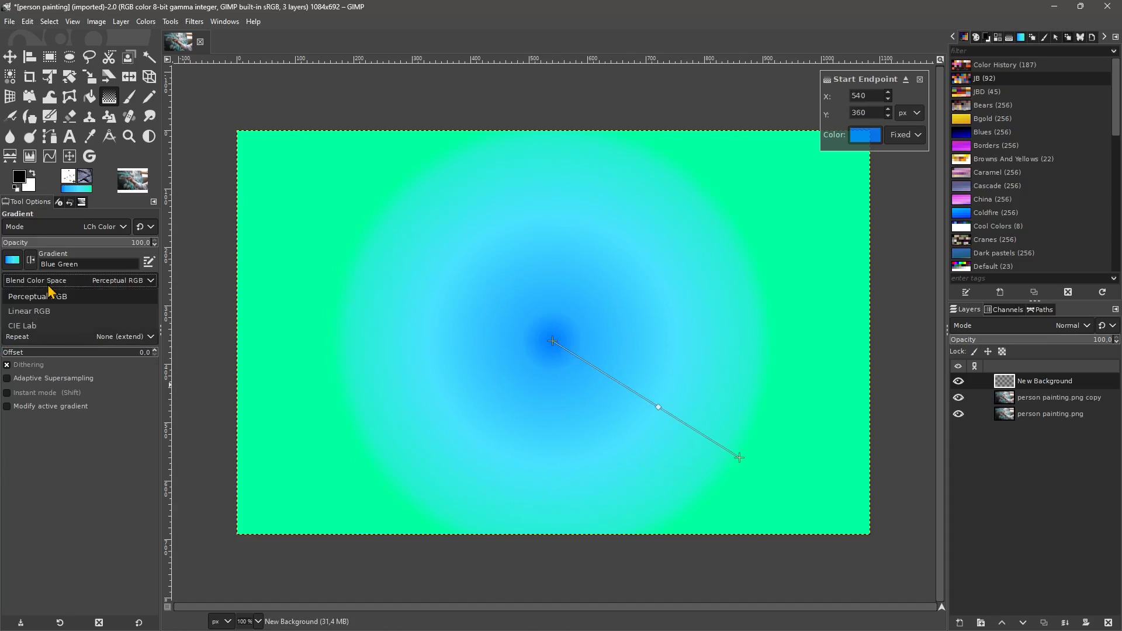
Step: Try the Square, Conical (symmetric) and Shaped (angular) shapes on the drawn gradient
{"action": "left_click", "coordinate": [45, 299]}
{"action": "left_click", "coordinate": [41, 364]}
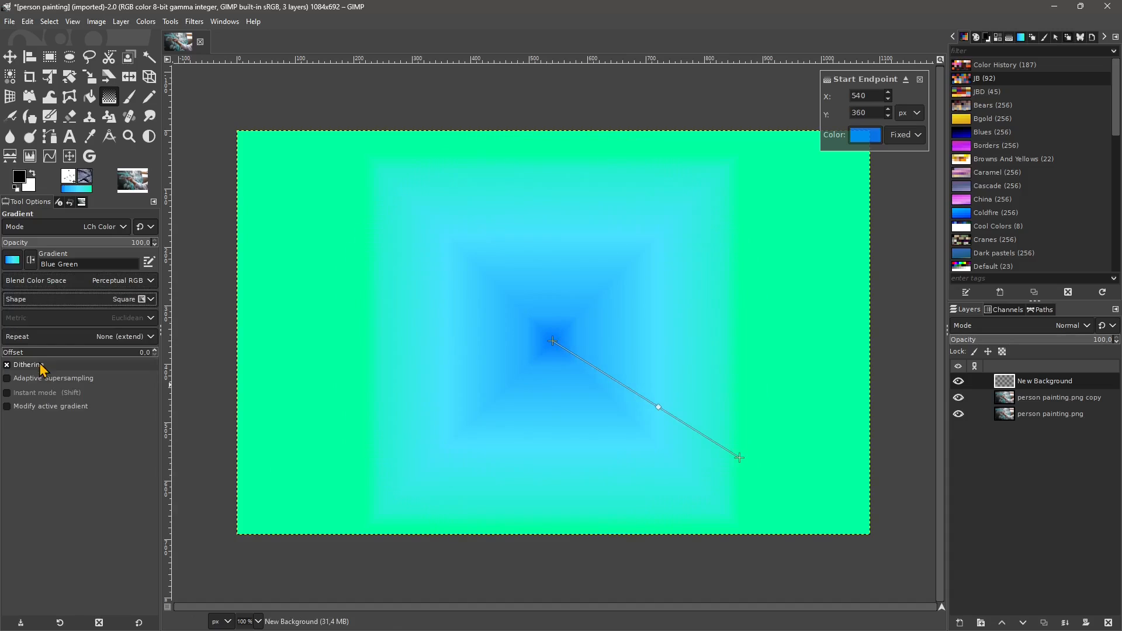
{"action": "left_click", "coordinate": [43, 313]}
{"action": "left_click", "coordinate": [35, 374]}
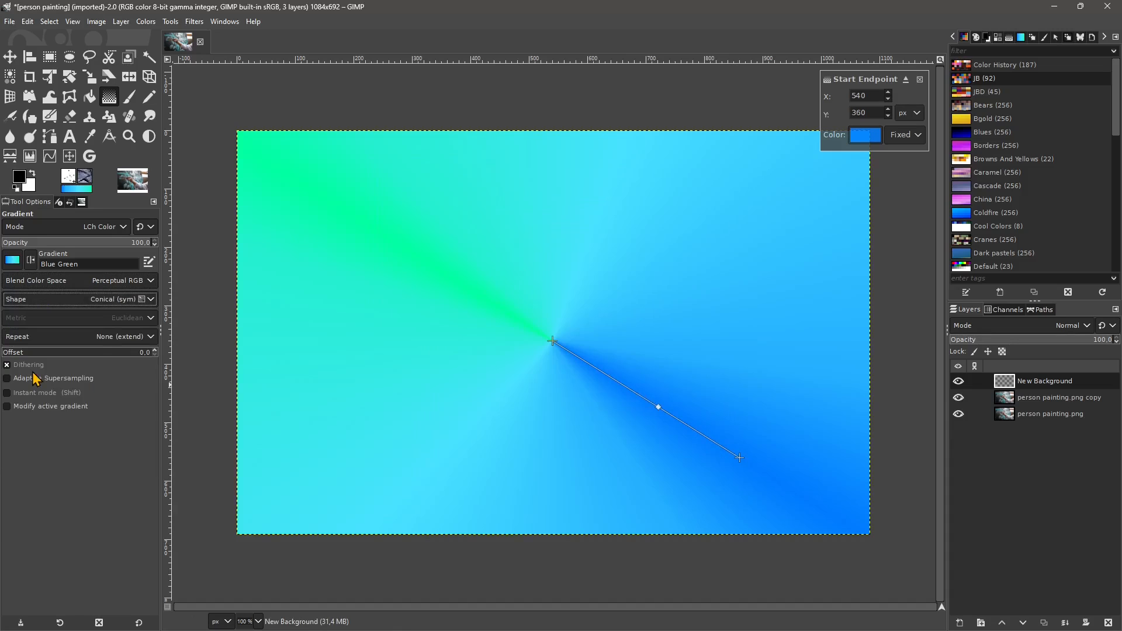
{"action": "left_click", "coordinate": [45, 300]}
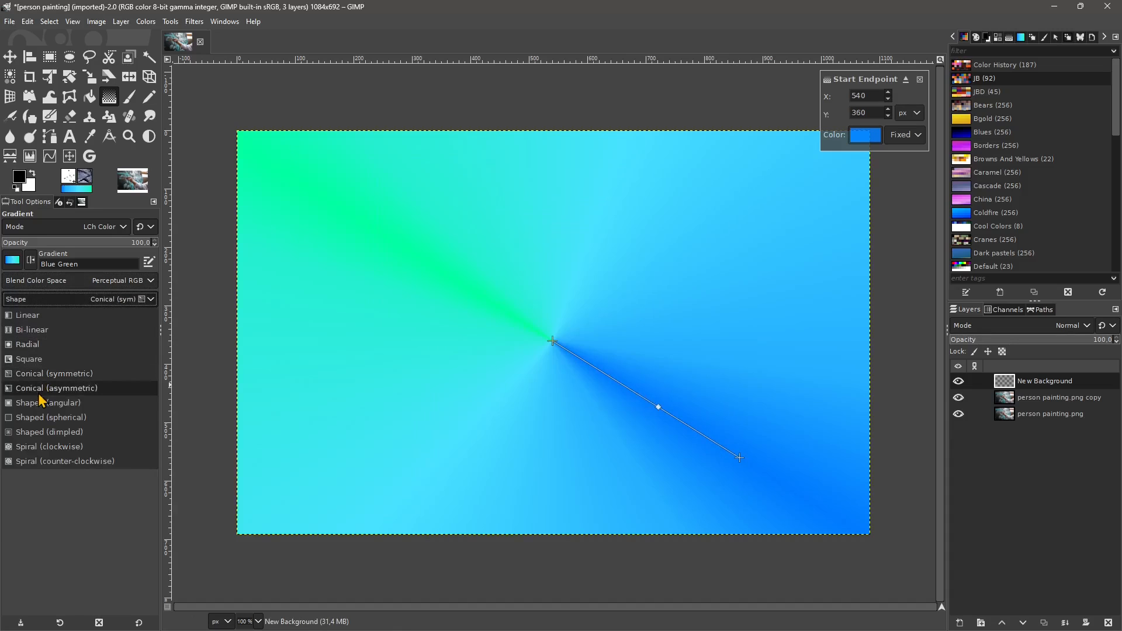
{"action": "left_click", "coordinate": [38, 411]}
Step: Try the Shaped (dimpled), Spiral (clockwise) and Bi-linear shapes on the drawn gradient
{"action": "left_click", "coordinate": [56, 299]}
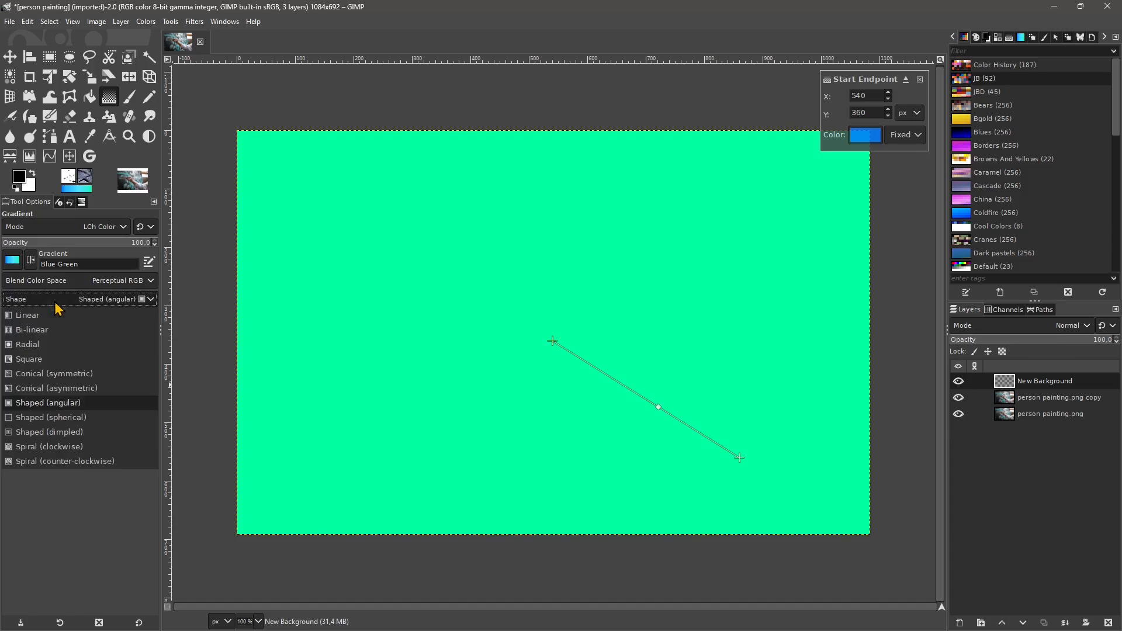
{"action": "left_click", "coordinate": [40, 443]}
{"action": "left_click", "coordinate": [52, 301]}
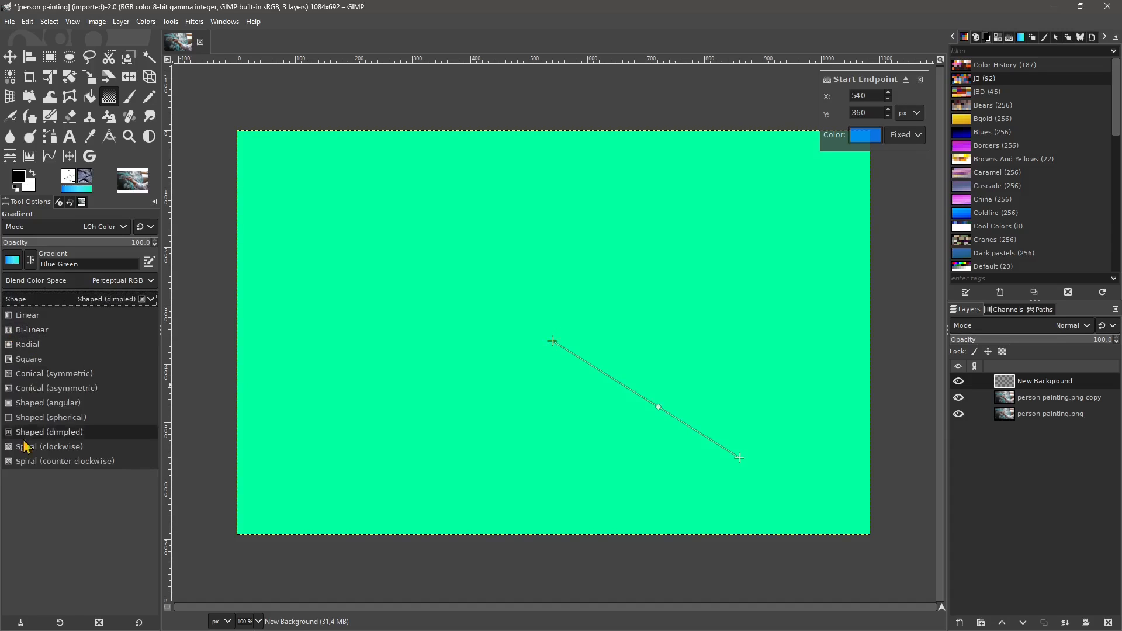
{"action": "left_click", "coordinate": [28, 446]}
{"action": "left_click", "coordinate": [32, 300]}
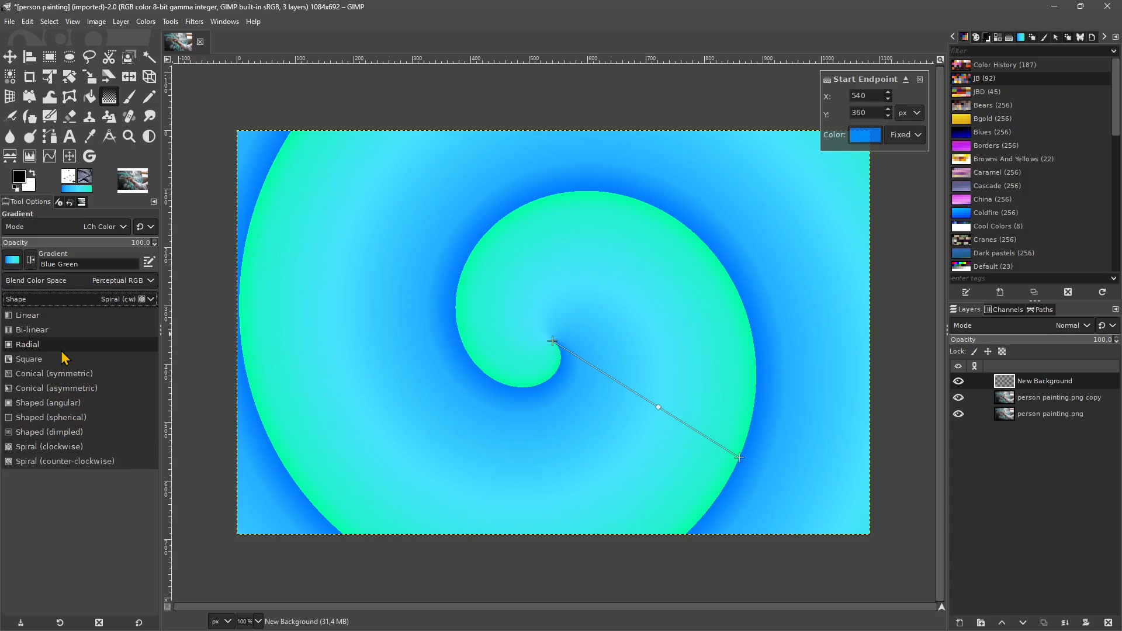
{"action": "left_click", "coordinate": [32, 332]}
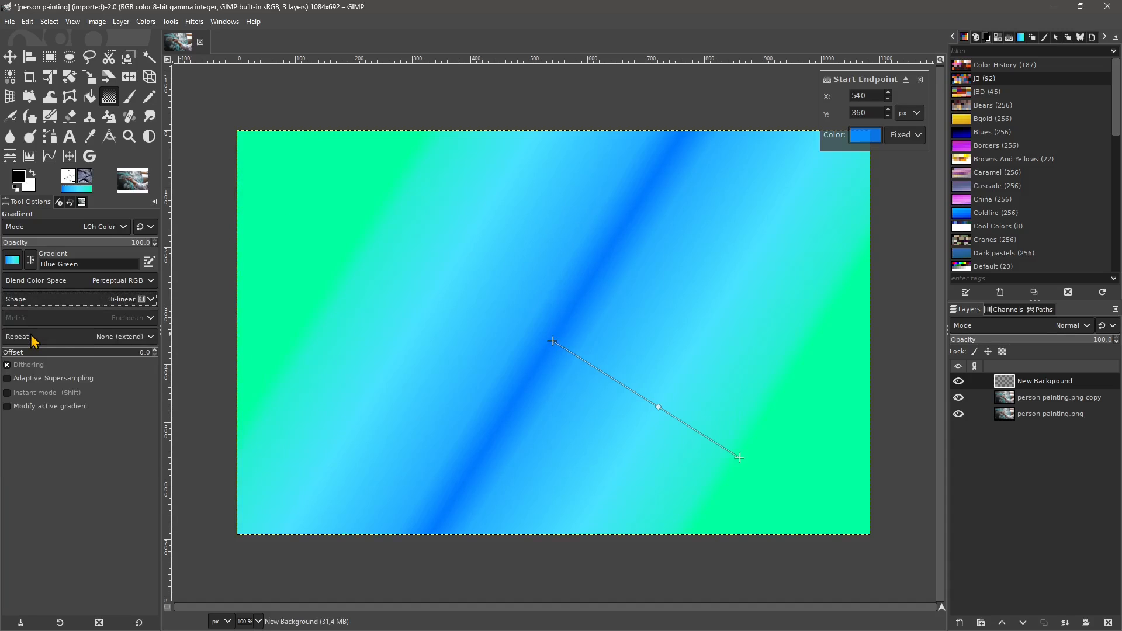
Step: Give the gradient a Linear shape with Sawtooth wave repeat and move its end to (690, 470) px
{"action": "left_click", "coordinate": [25, 301]}
{"action": "left_click", "coordinate": [32, 299]}
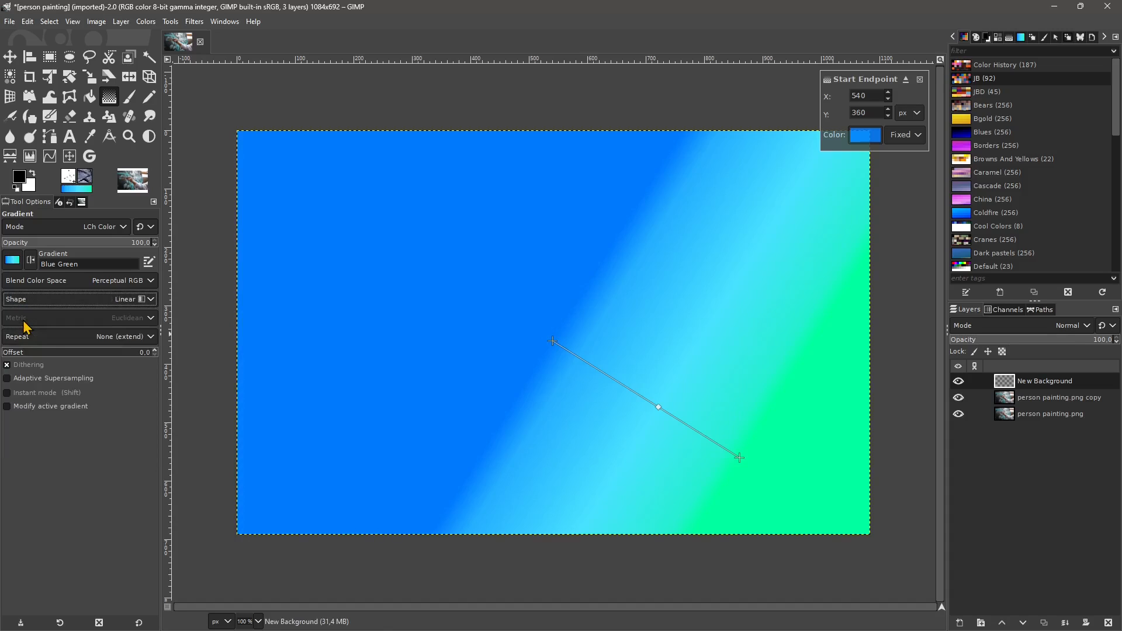
{"action": "left_click", "coordinate": [19, 339]}
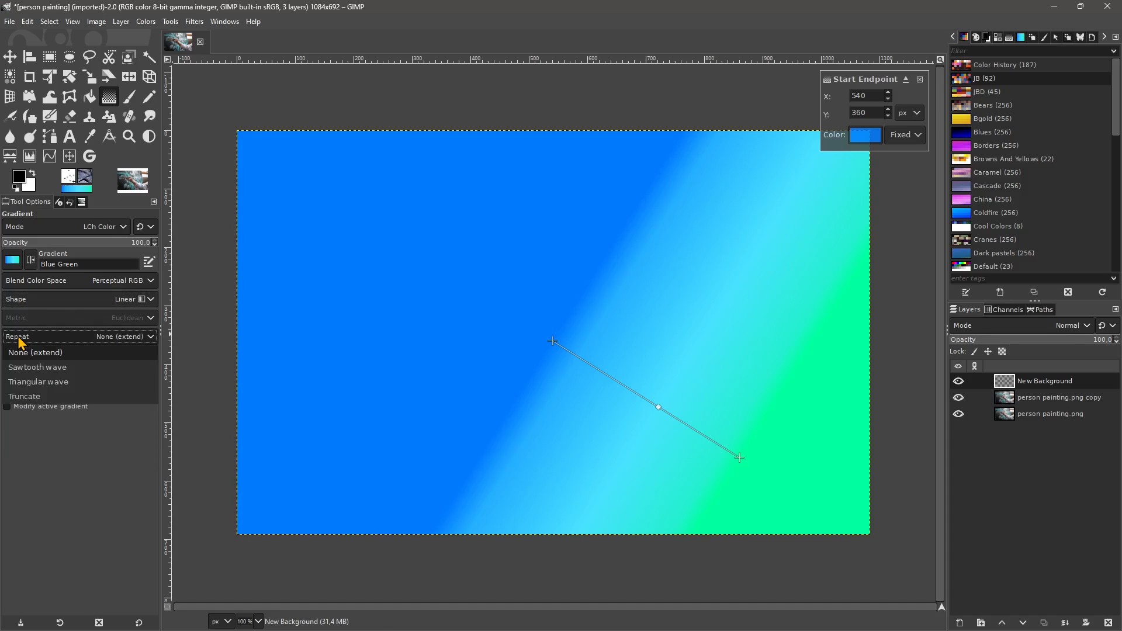
{"action": "left_click", "coordinate": [25, 368]}
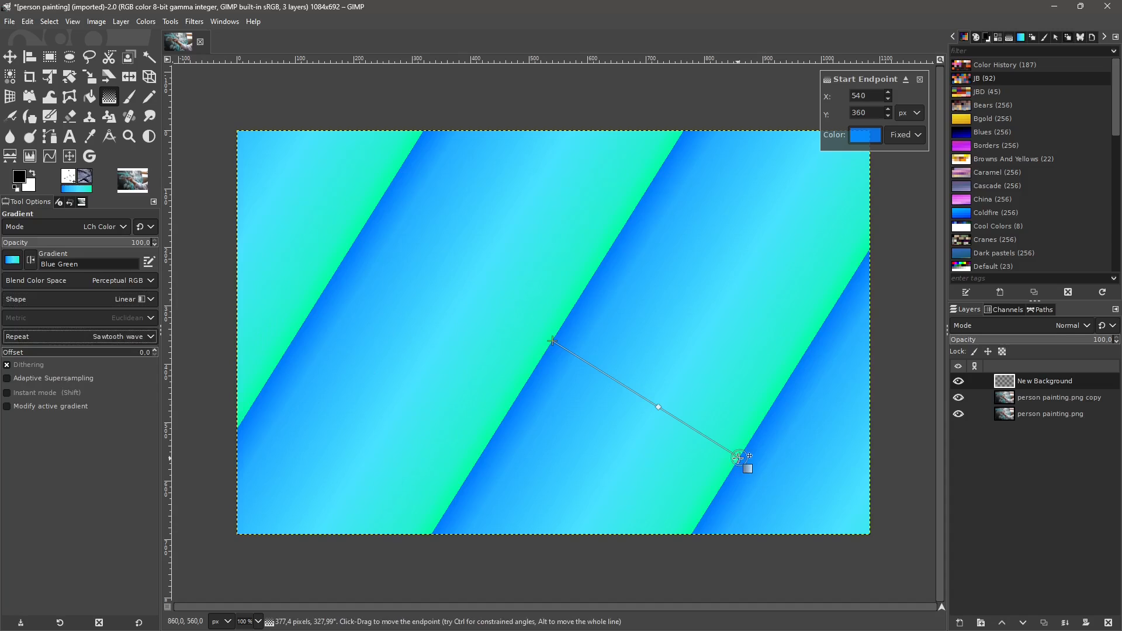
{"action": "left_click", "coordinate": [739, 457]}
{"action": "left_click_drag", "start_coordinate": [740, 457], "coordinate": [640, 405]}
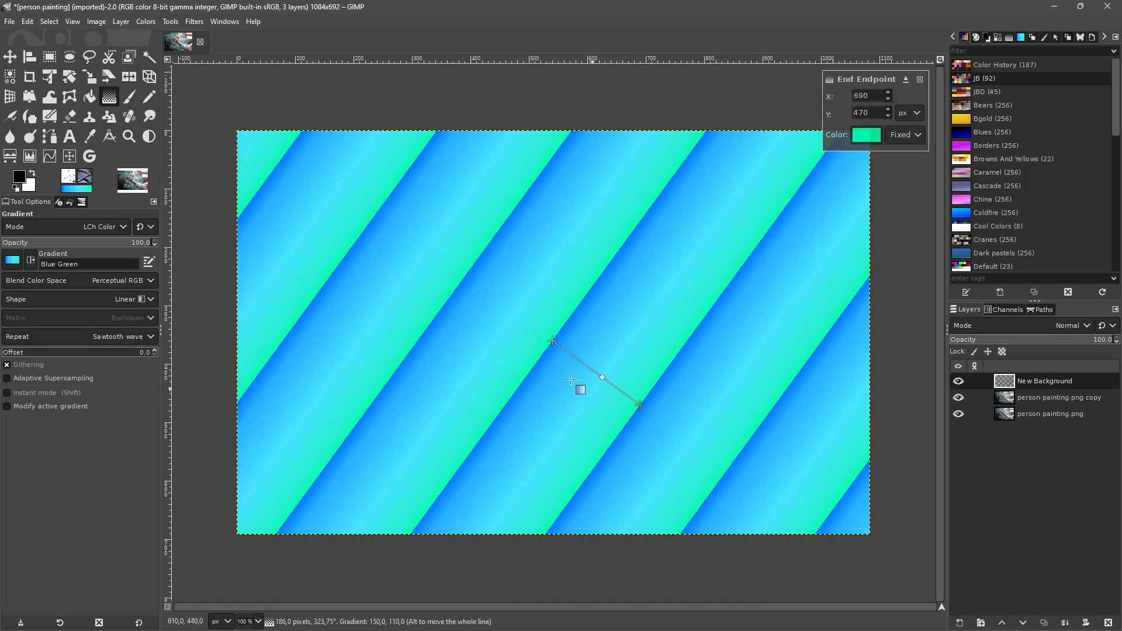
Step: Try the Color erase, Dissolve, Erase and Soft light blend modes on the gradient
{"action": "left_click", "coordinate": [33, 228]}
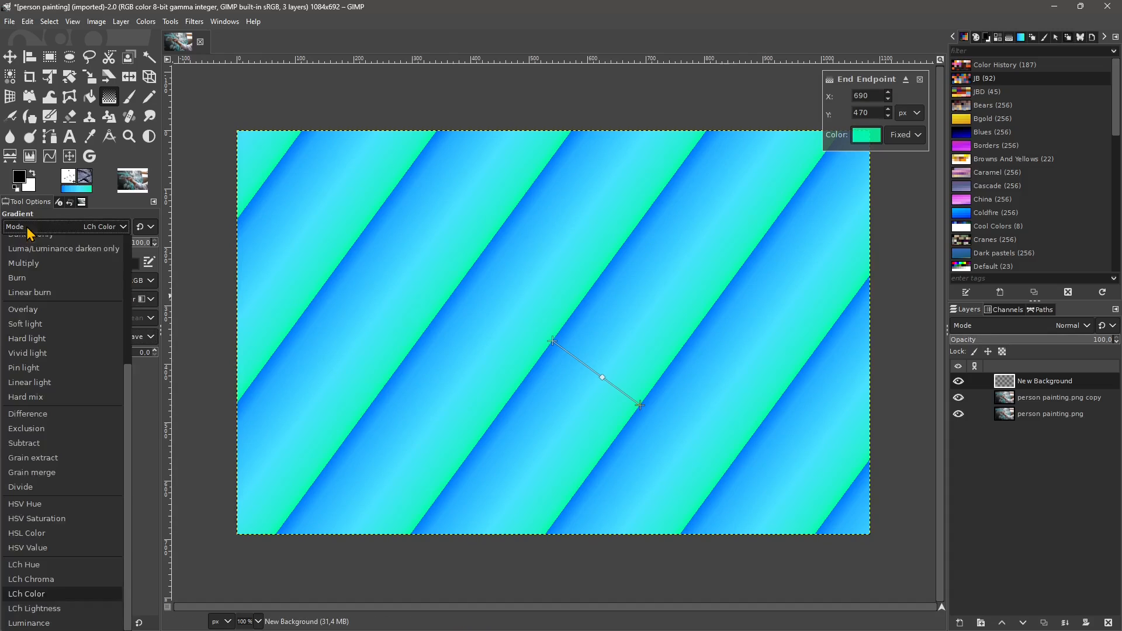
{"action": "scroll", "coordinate": [47, 268], "scroll_direction": "up", "scroll_amount": 1}
{"action": "left_click", "coordinate": [46, 267]}
{"action": "left_click", "coordinate": [56, 228]}
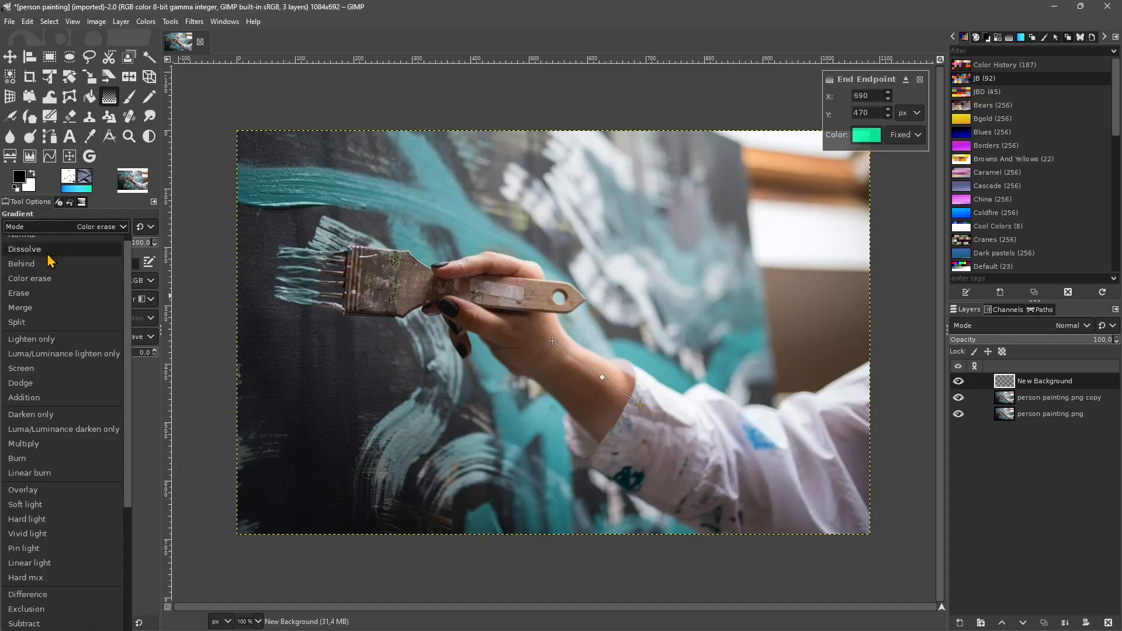
{"action": "scroll", "coordinate": [35, 261], "scroll_direction": "up", "scroll_amount": 1}
{"action": "left_click", "coordinate": [45, 257]}
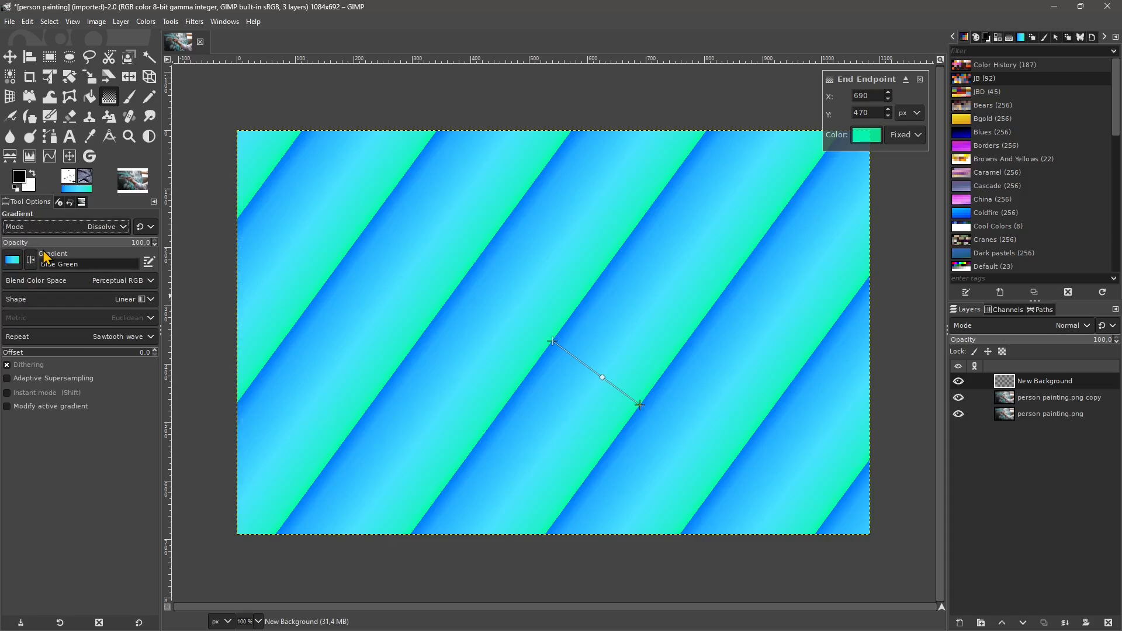
{"action": "key", "text": "Down"}
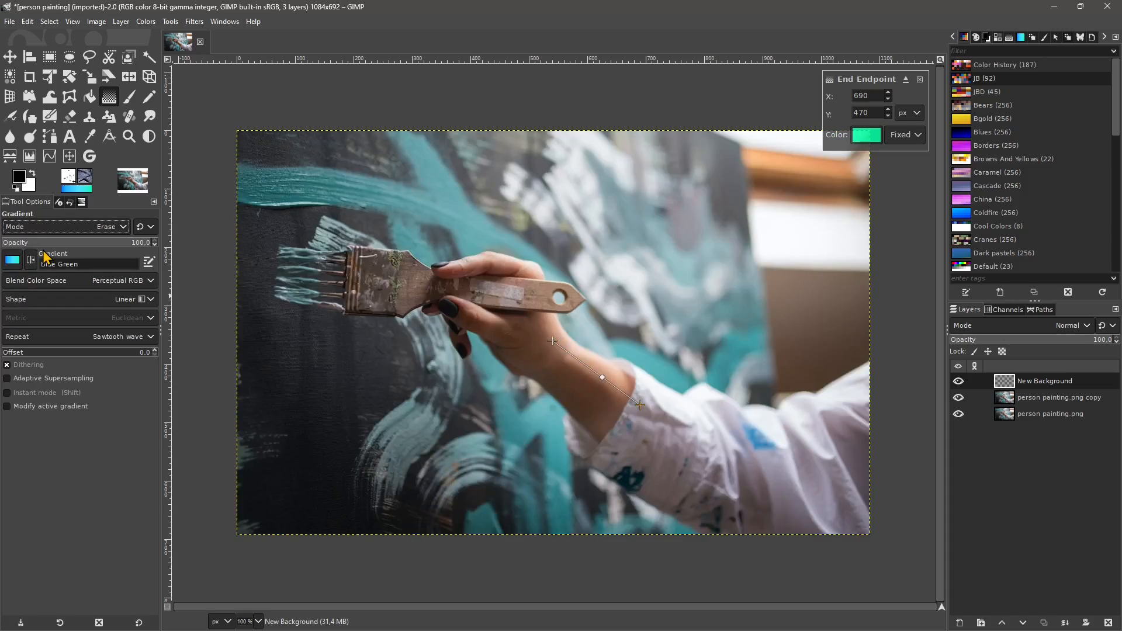
{"action": "key", "text": "Down"}
{"action": "key", "text": "Down"}
{"action": "key", "text": "Down"}
{"action": "key", "text": "Down"}
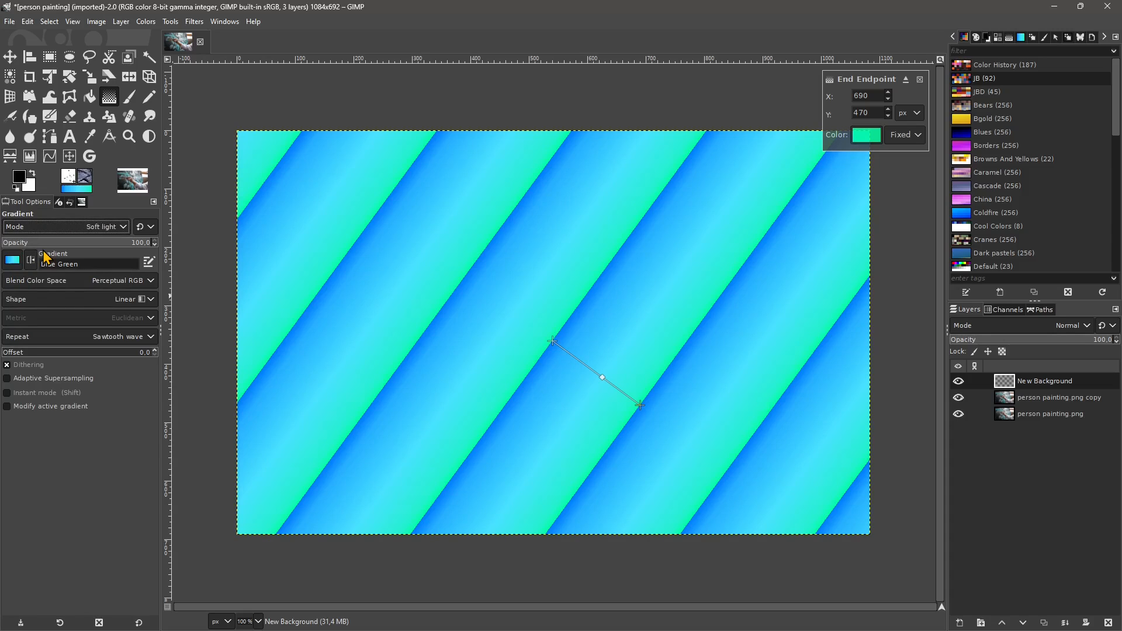
Step: Set the gradient's blend mode back to Normal
{"action": "key", "text": "Up"}
{"action": "key", "text": "Up"}
{"action": "key", "text": "Up"}
{"action": "key", "text": "Up"}
{"action": "key", "text": "Up"}
{"action": "key", "text": "Up"}
{"action": "key", "text": "Up"}
{"action": "key", "text": "Up"}
{"action": "key", "text": "Up"}
{"action": "key", "text": "Up"}
{"action": "key", "text": "Up"}
{"action": "key", "text": "Up"}
{"action": "key", "text": "Up"}
{"action": "key", "text": "Up"}
{"action": "key", "text": "Up"}
{"action": "key", "text": "Up"}
{"action": "key", "text": "Up"}
Step: Preview the New Background layer in successive layer modes, from Luma darken only to Soft light
{"action": "left_click", "coordinate": [989, 329]}
{"action": "left_click", "coordinate": [998, 199]}
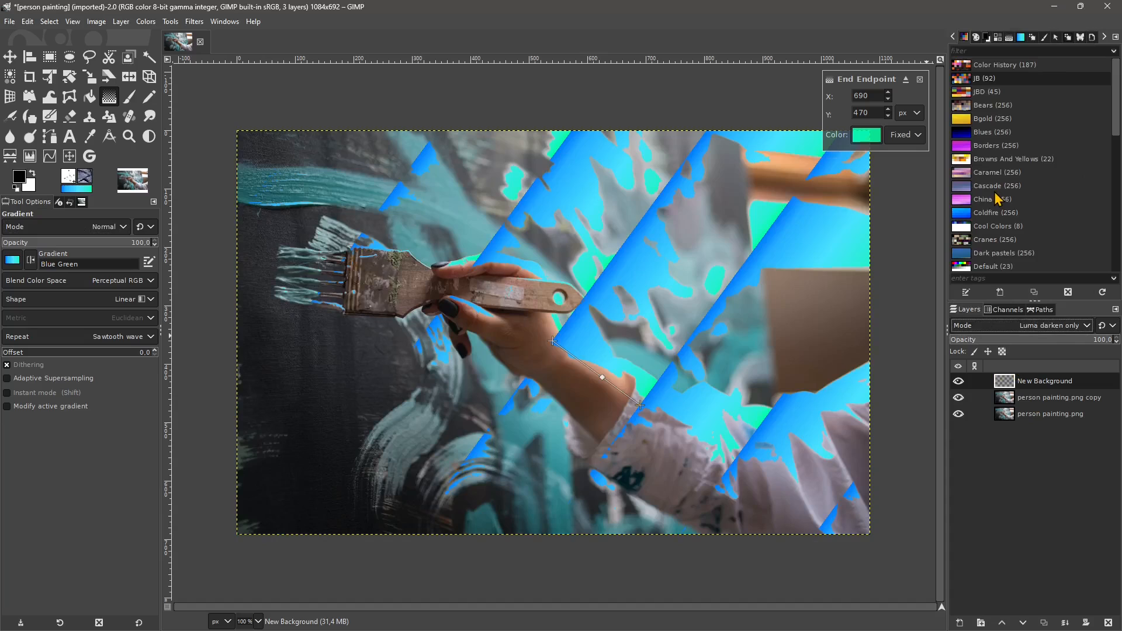
{"action": "key", "text": "Down"}
{"action": "key", "text": "Down"}
{"action": "key", "text": "Down"}
{"action": "key", "text": "Down"}
{"action": "key", "text": "Down"}
{"action": "key", "text": "Down"}
{"action": "key", "text": "Down"}
{"action": "key", "text": "Down"}
{"action": "key", "text": "Down"}
{"action": "key", "text": "Down"}
{"action": "key", "text": "Down"}
{"action": "key", "text": "Down"}
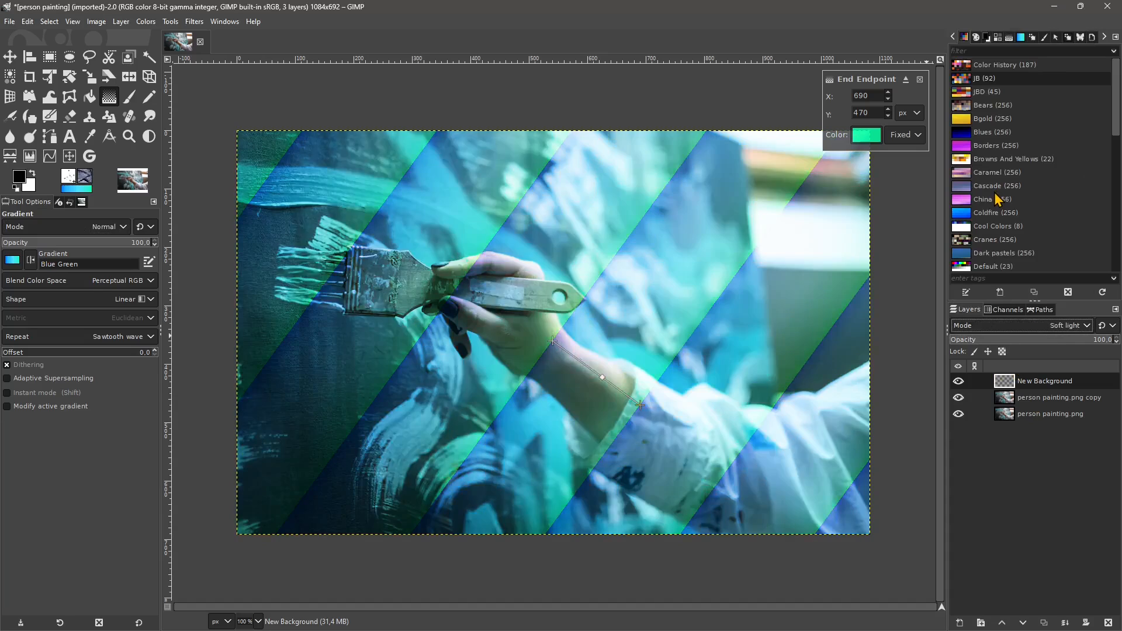
Step: Preview the New Background layer in further layer modes, through Subtract to HSL Color
{"action": "key", "text": "Down"}
{"action": "key", "text": "Down"}
{"action": "key", "text": "Down"}
{"action": "key", "text": "Down"}
{"action": "key", "text": "Down"}
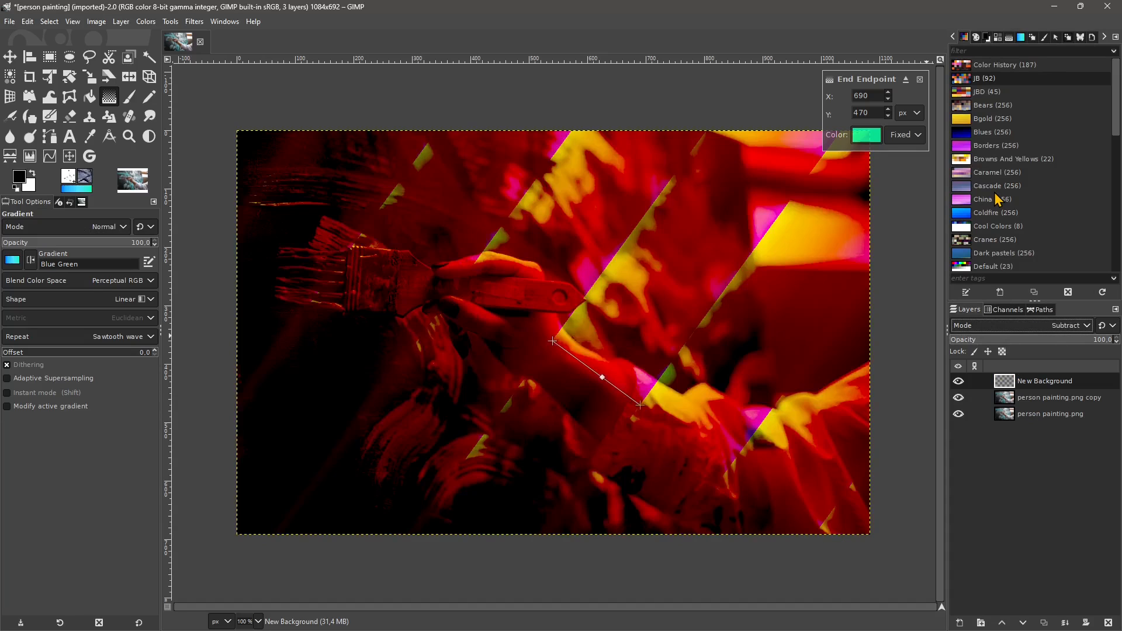
{"action": "key", "text": "Down"}
{"action": "key", "text": "Down"}
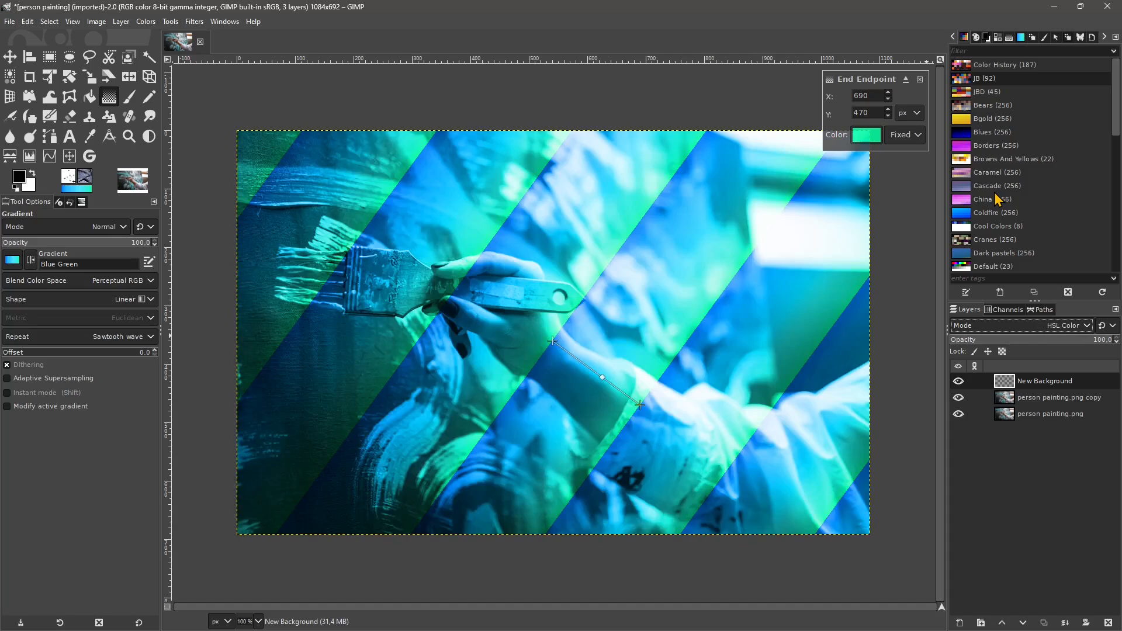
Step: Set the New Background layer's mode to Grain extract
{"action": "key", "text": "Up"}
{"action": "key", "text": "Up"}
{"action": "key", "text": "Up"}
{"action": "key", "text": "Up"}
{"action": "key", "text": "Up"}
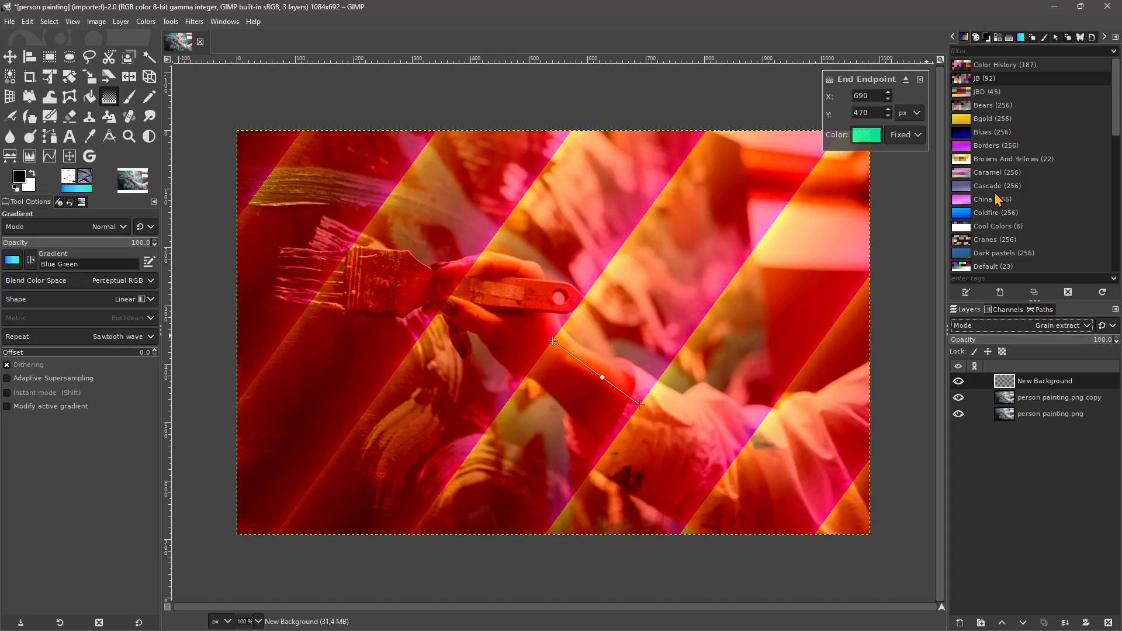
Step: Keep the gradient's Linear shape and set its repeat to Triangular wave
{"action": "left_click", "coordinate": [109, 301]}
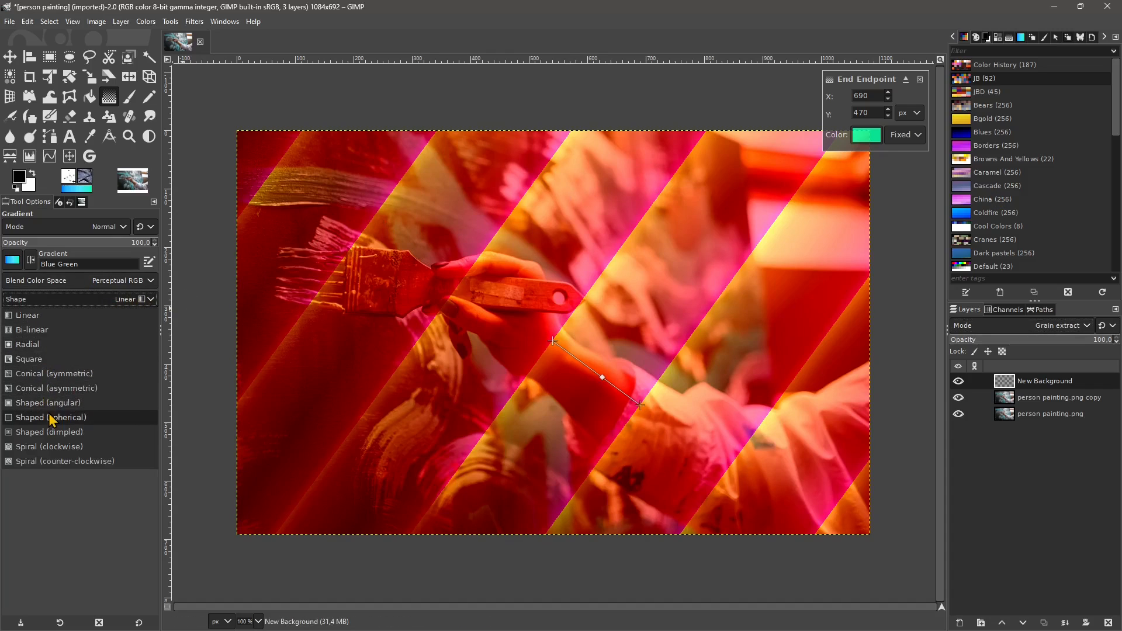
{"action": "left_click", "coordinate": [34, 316]}
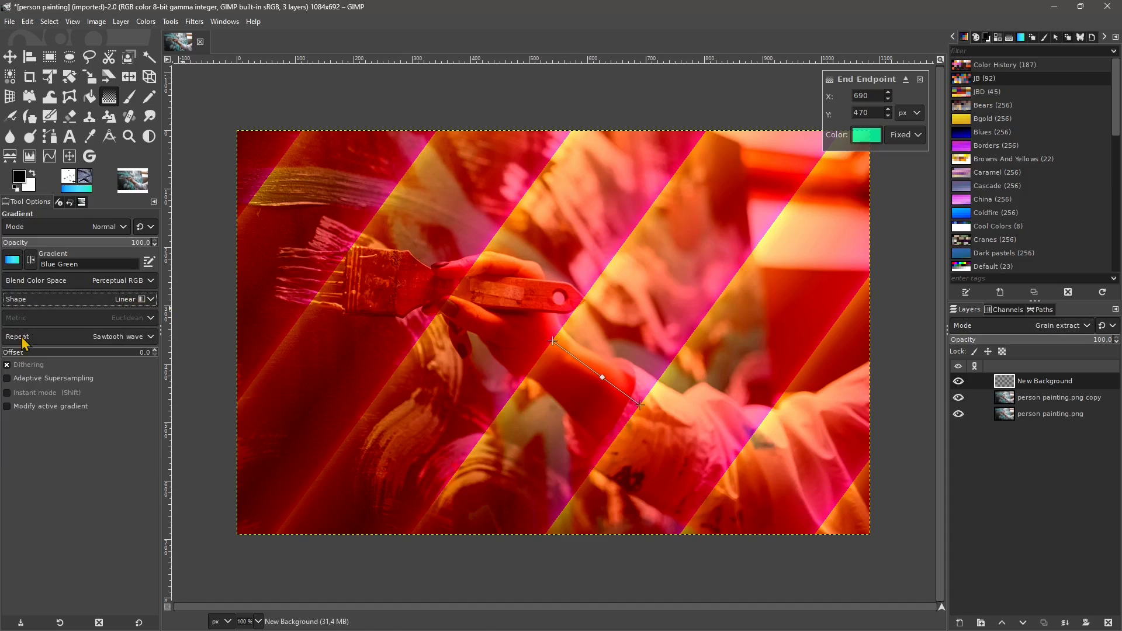
{"action": "left_click", "coordinate": [22, 338]}
{"action": "left_click", "coordinate": [36, 382]}
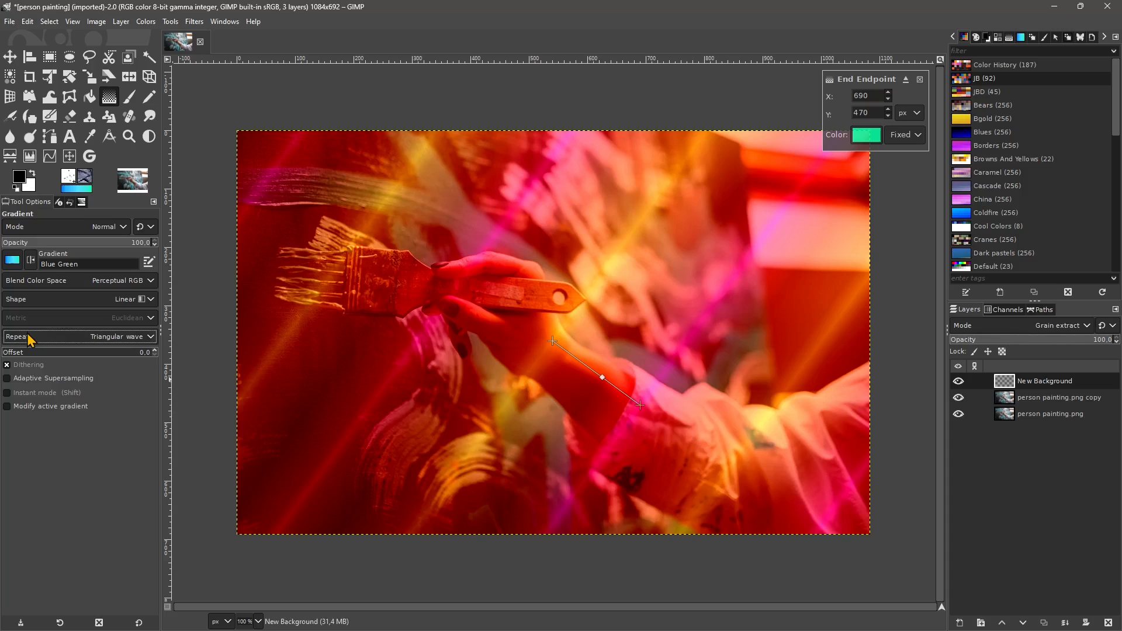
Step: Set the gradient's repeat to Truncate and move its end to about (240, 470) px and its start to (730, 280) px
{"action": "left_click", "coordinate": [28, 339]}
{"action": "left_click", "coordinate": [26, 402]}
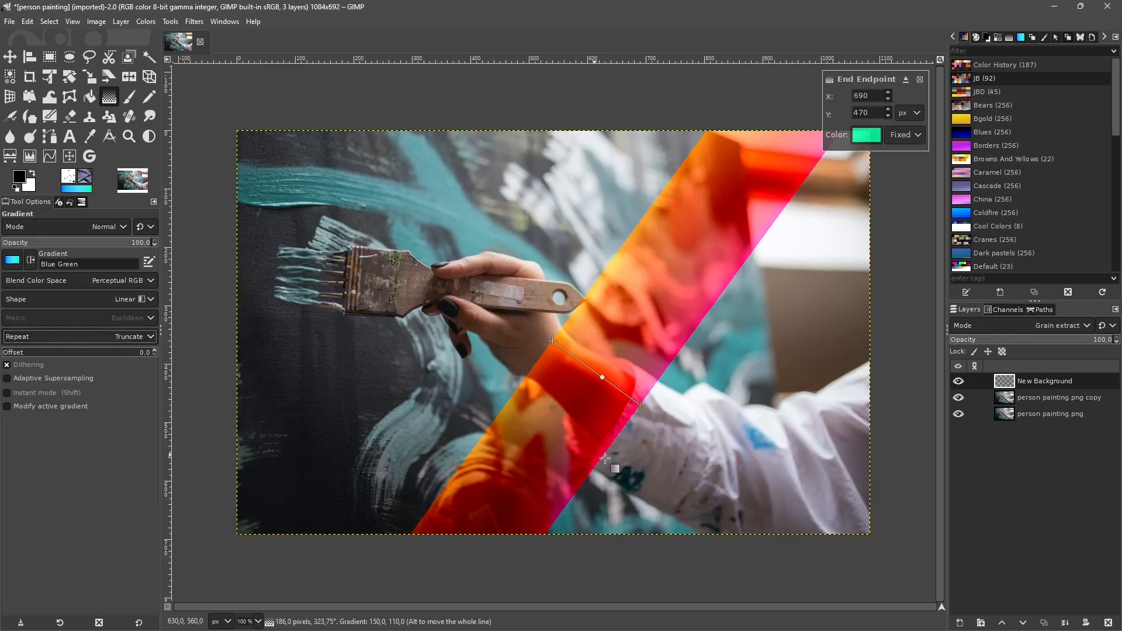
{"action": "left_click_drag", "start_coordinate": [640, 405], "coordinate": [376, 406]}
{"action": "left_click_drag", "start_coordinate": [552, 341], "coordinate": [664, 293]}
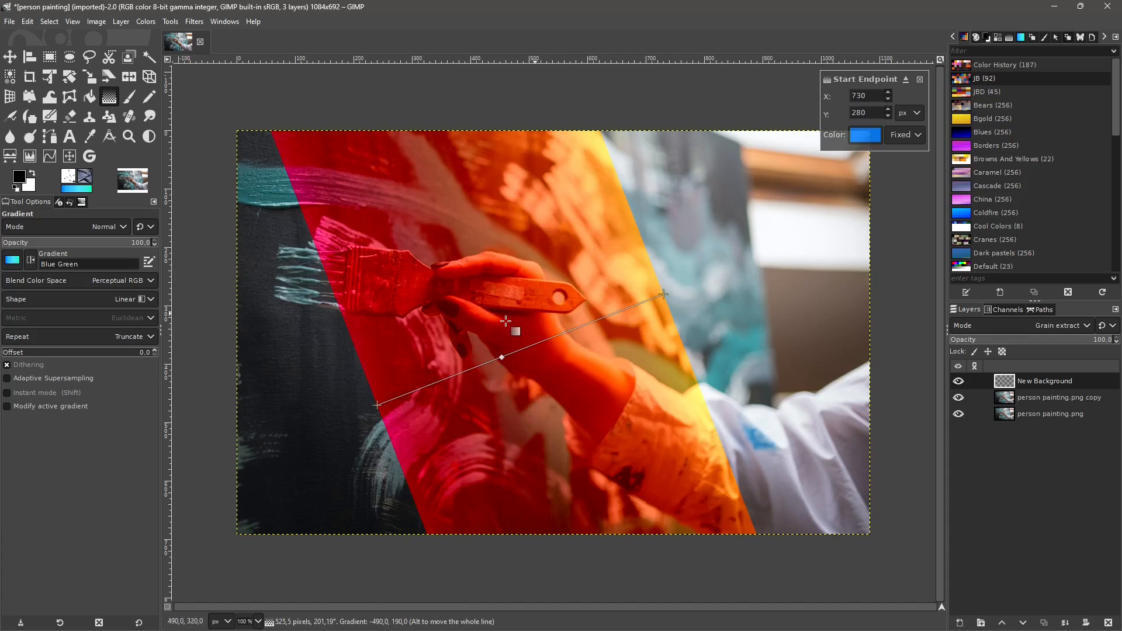
Step: Set the gradient's shape to Radial and move its end to (590, 350) px
{"action": "left_click", "coordinate": [30, 304]}
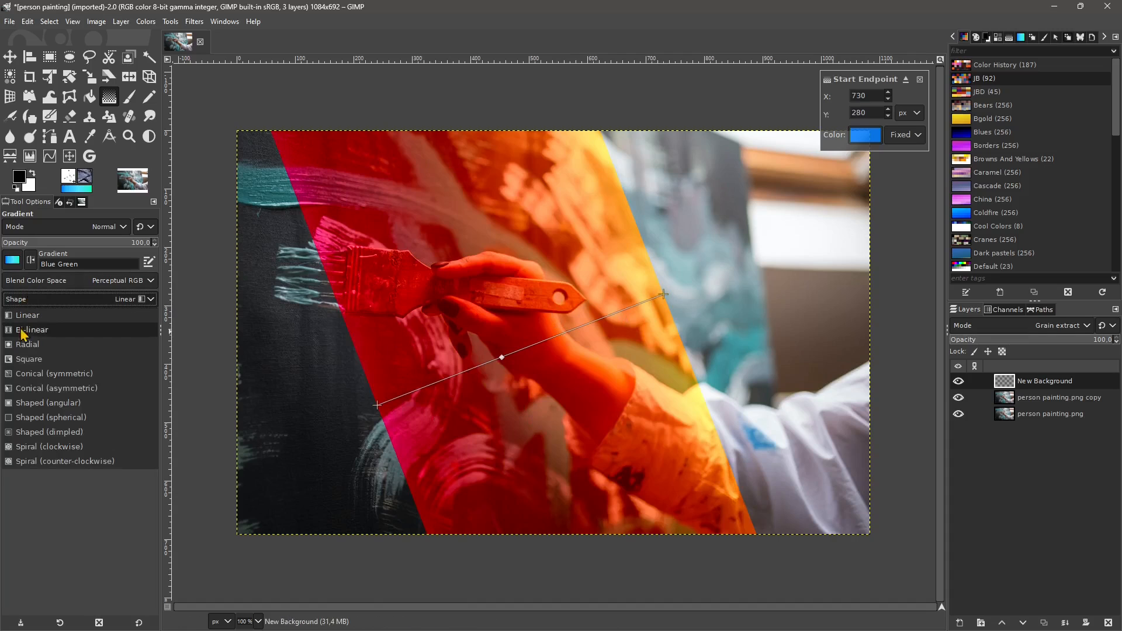
{"action": "left_click", "coordinate": [28, 348]}
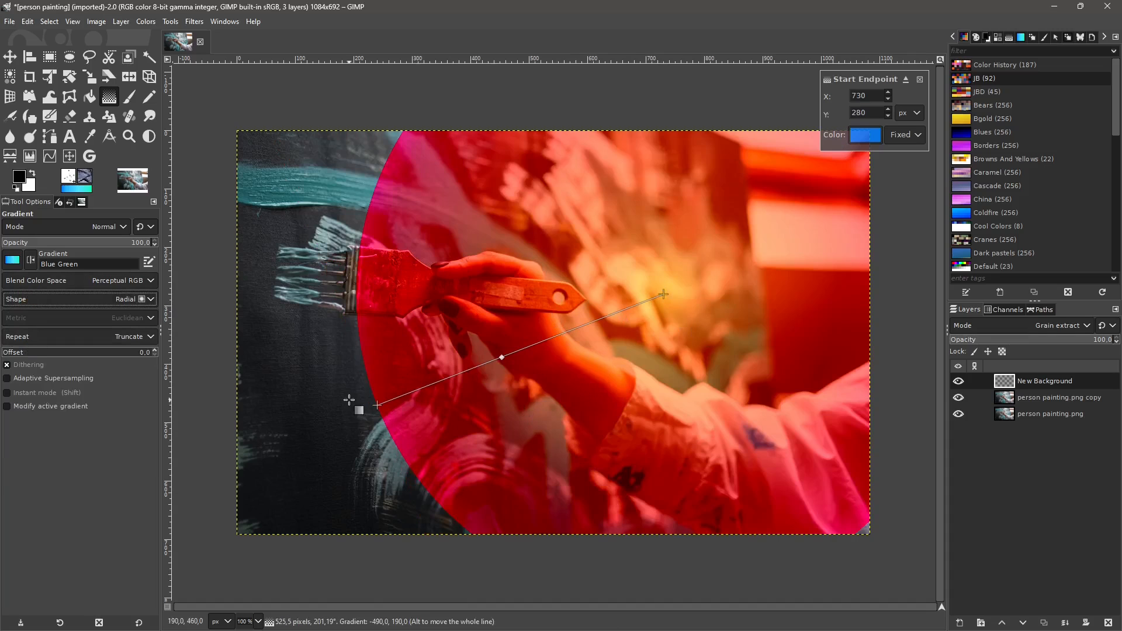
{"action": "left_click_drag", "start_coordinate": [349, 400], "coordinate": [580, 335]}
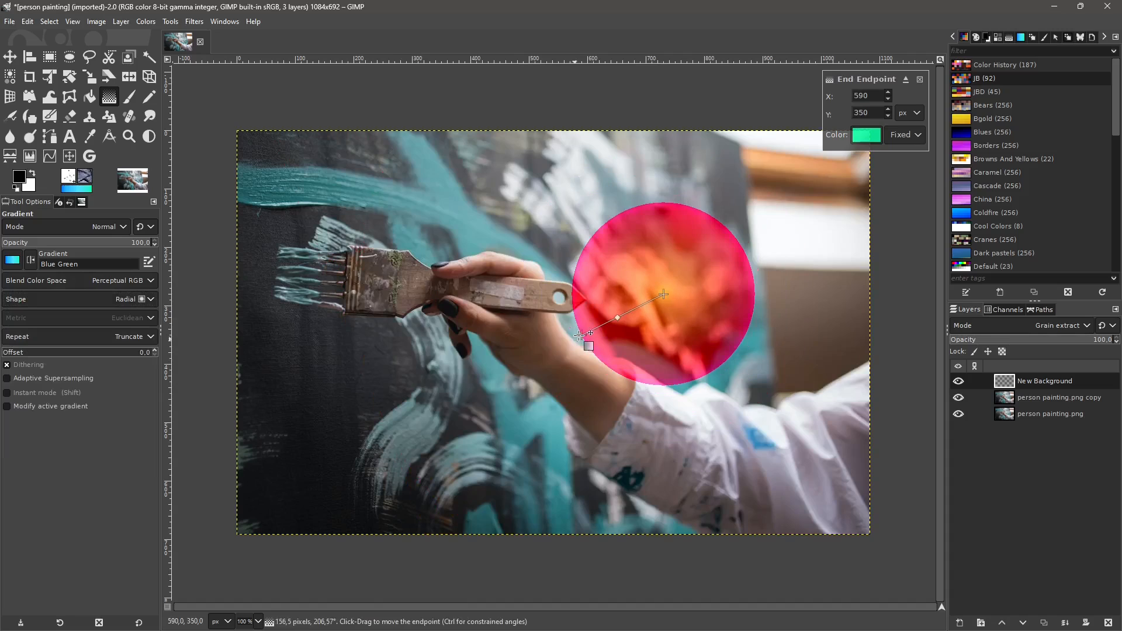
Step: Try Sawtooth wave repeat on the radial gradient and settle on Triangular wave
{"action": "left_click", "coordinate": [26, 338]}
{"action": "left_click", "coordinate": [33, 368]}
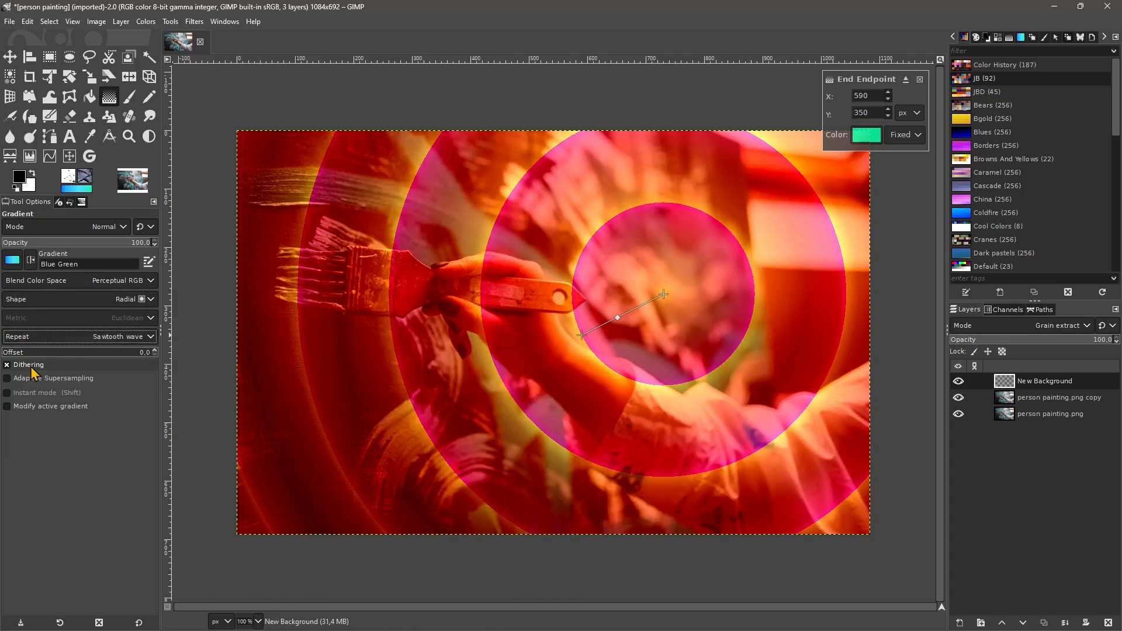
{"action": "left_click", "coordinate": [39, 338]}
{"action": "left_click", "coordinate": [42, 380]}
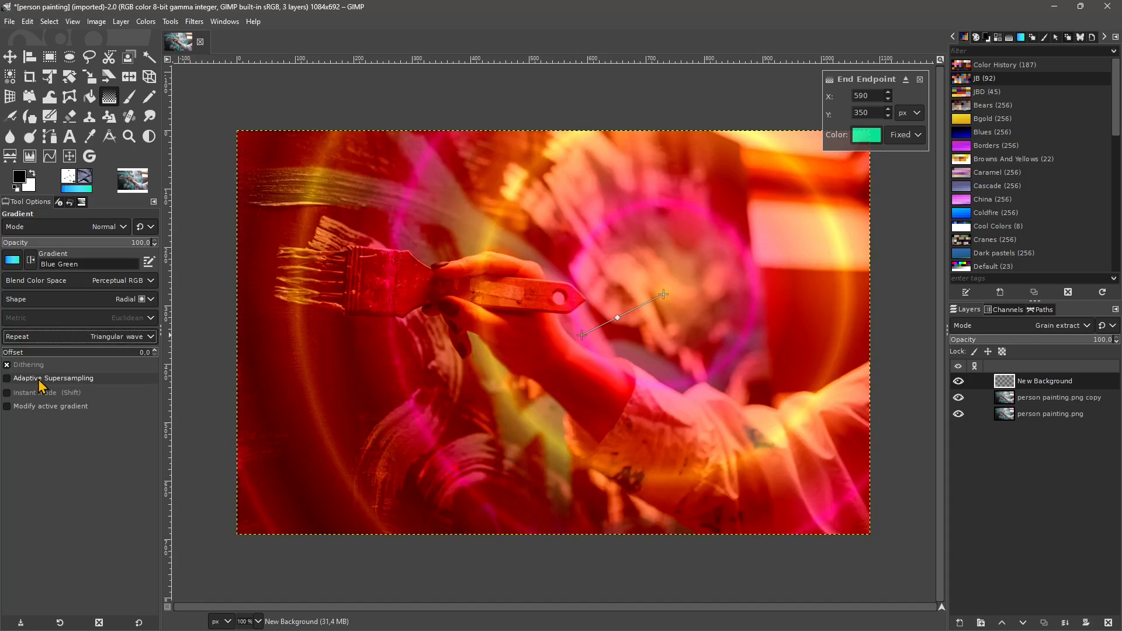
Step: Move the radial gradient's start onto the brush's bristles and its end to (410, 320) px
{"action": "left_click_drag", "start_coordinate": [664, 294], "coordinate": [383, 288]}
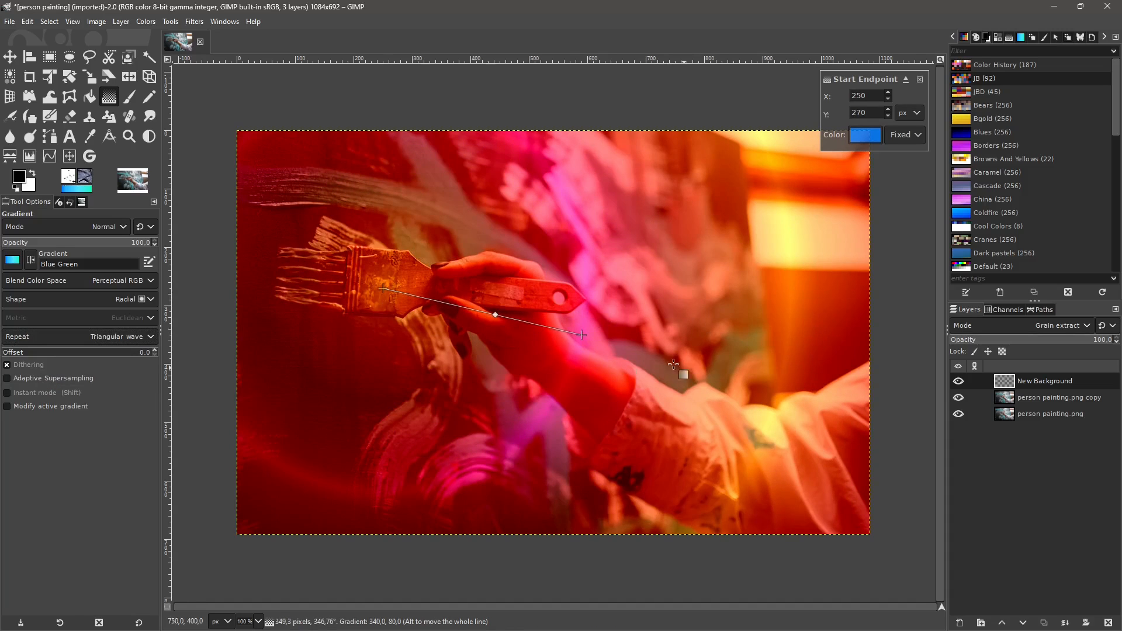
{"action": "left_click_drag", "start_coordinate": [580, 335], "coordinate": [699, 428]}
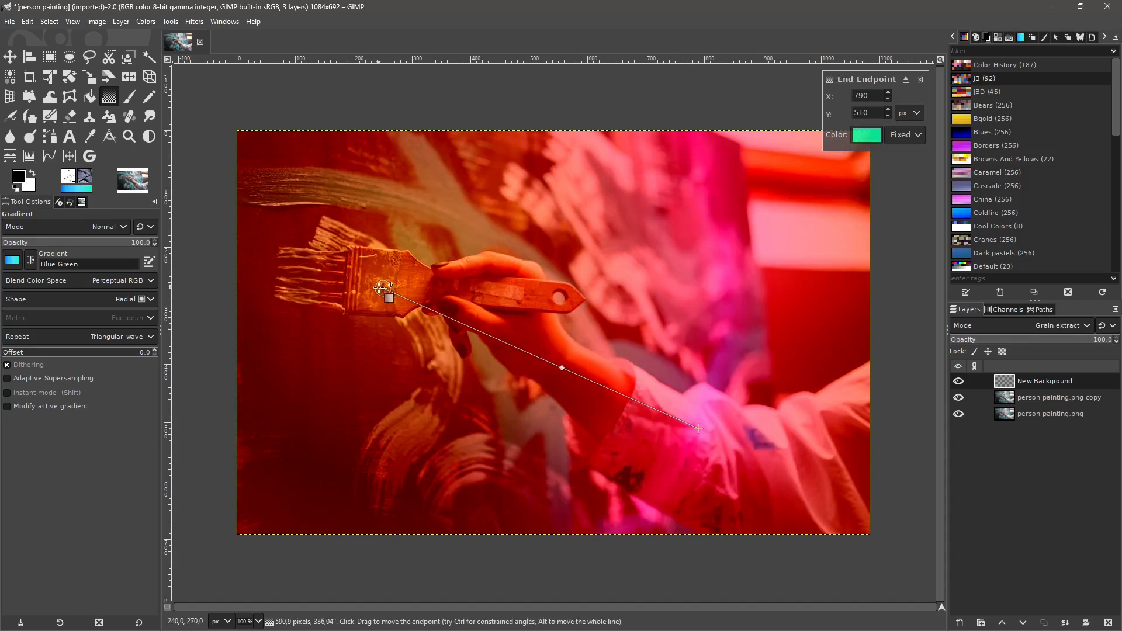
{"action": "left_click_drag", "start_coordinate": [383, 288], "coordinate": [299, 257]}
{"action": "left_click_drag", "start_coordinate": [700, 428], "coordinate": [477, 318]}
Step: Change the New Background layer's mode to LCh Lightness
{"action": "left_click", "coordinate": [1002, 327]}
{"action": "left_click", "coordinate": [982, 336]}
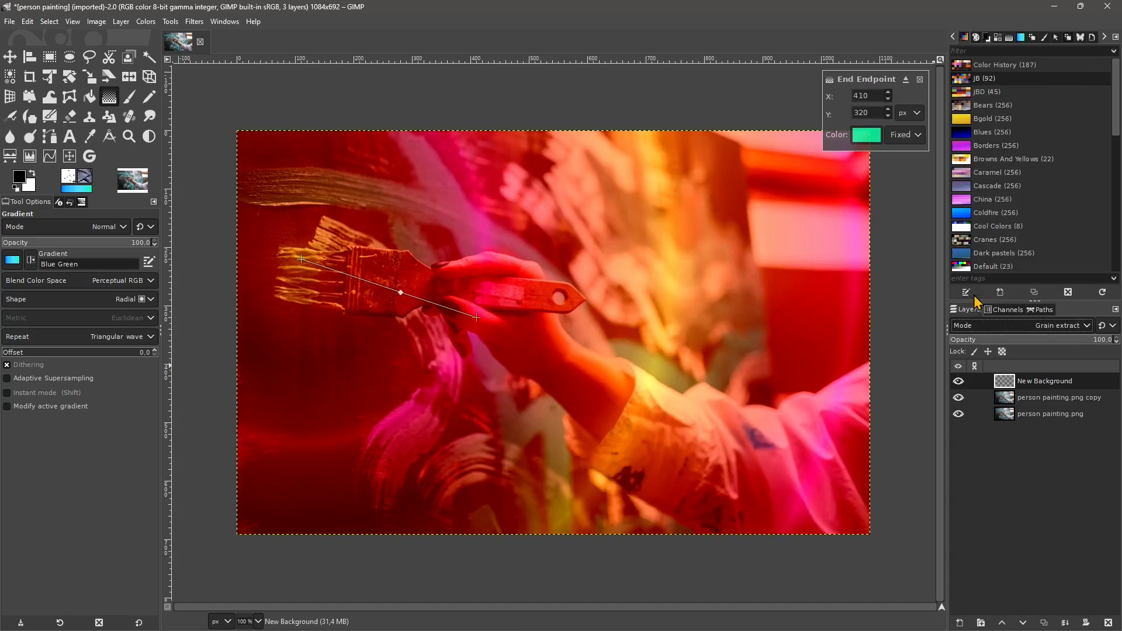
{"action": "key", "text": "Up"}
{"action": "key", "text": "Up"}
{"action": "key", "text": "Up"}
{"action": "key", "text": "Up"}
{"action": "key", "text": "Up"}
{"action": "key", "text": "Up"}
{"action": "key", "text": "Up"}
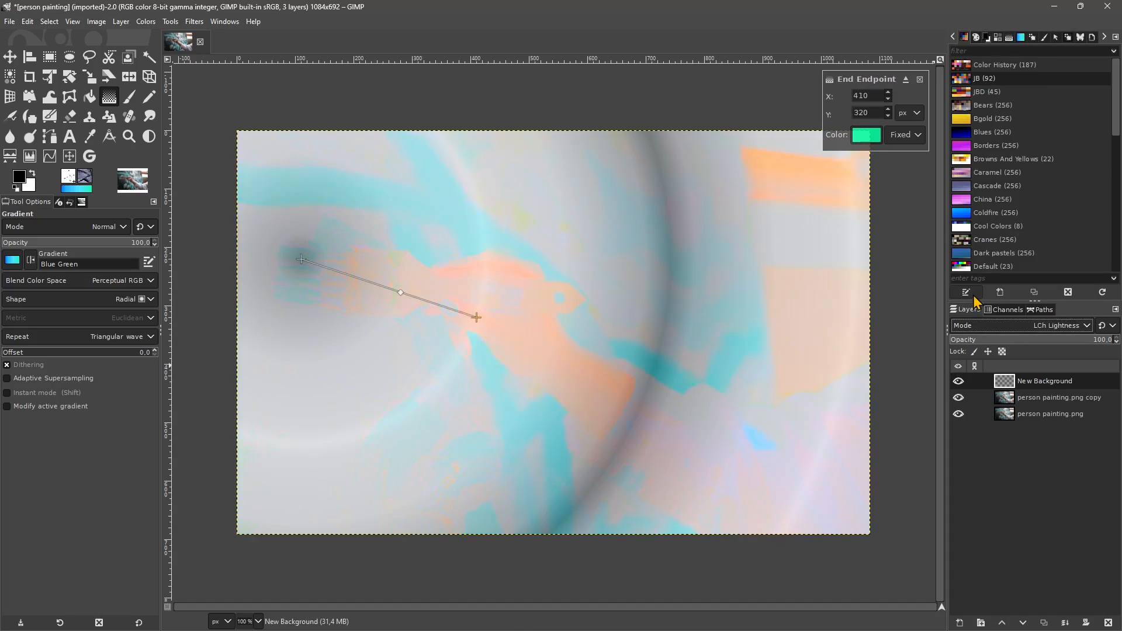
Step: Cycle the New Background layer back through the blend modes, including Grain extract, Luma darken only and Normal, and settle on Color erase
{"action": "key", "text": "Up"}
{"action": "key", "text": "Up"}
{"action": "key", "text": "Up"}
{"action": "key", "text": "Up"}
{"action": "key", "text": "Up"}
{"action": "key", "text": "Up"}
{"action": "key", "text": "Up"}
{"action": "key", "text": "Up"}
{"action": "key", "text": "Up"}
{"action": "key", "text": "Up"}
{"action": "key", "text": "Up"}
{"action": "key", "text": "Up"}
{"action": "key", "text": "Up"}
{"action": "key", "text": "Up"}
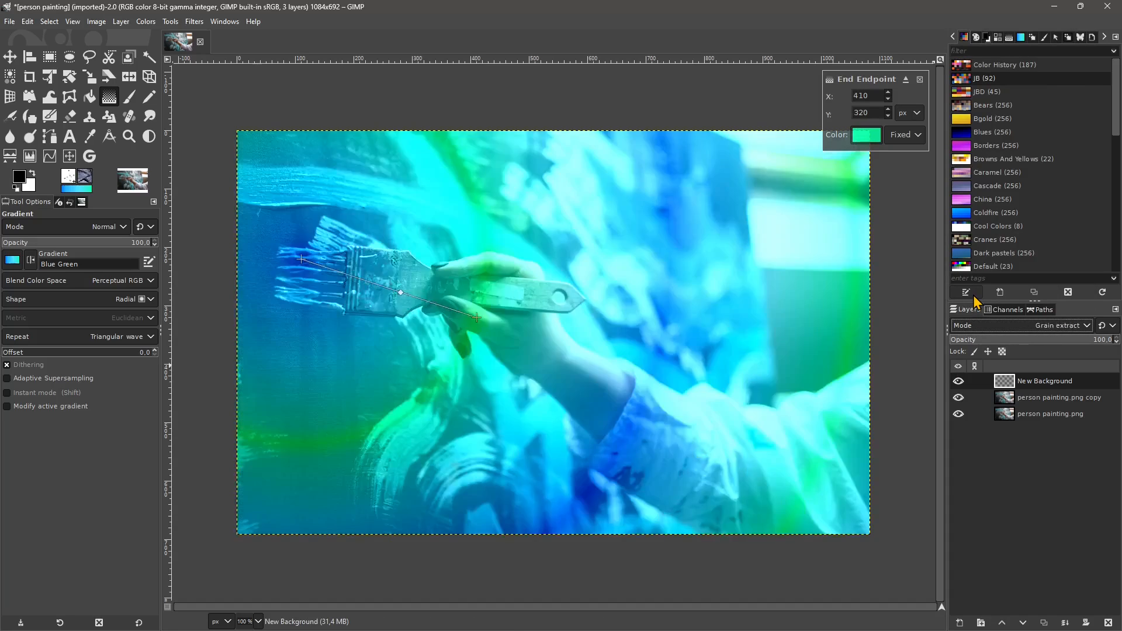
{"action": "key", "text": "Up"}
{"action": "key", "text": "Up"}
{"action": "key", "text": "Up"}
{"action": "key", "text": "Up"}
{"action": "key", "text": "Up"}
{"action": "key", "text": "Up"}
{"action": "key", "text": "Up"}
{"action": "key", "text": "Up"}
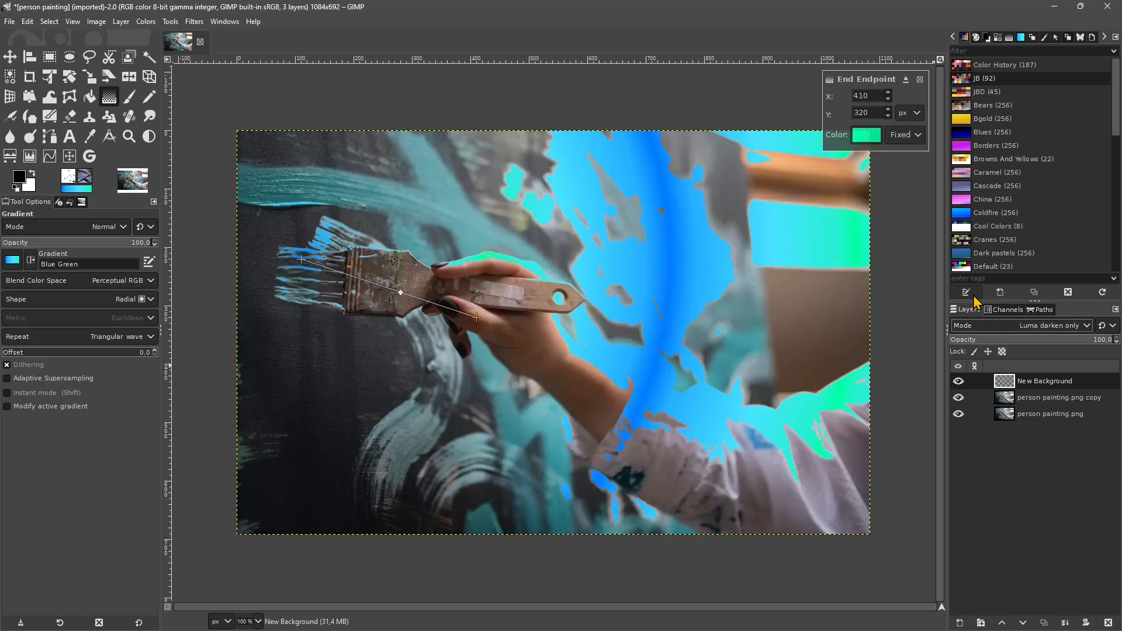
{"action": "key", "text": "Up"}
{"action": "key", "text": "Up"}
{"action": "key", "text": "Up"}
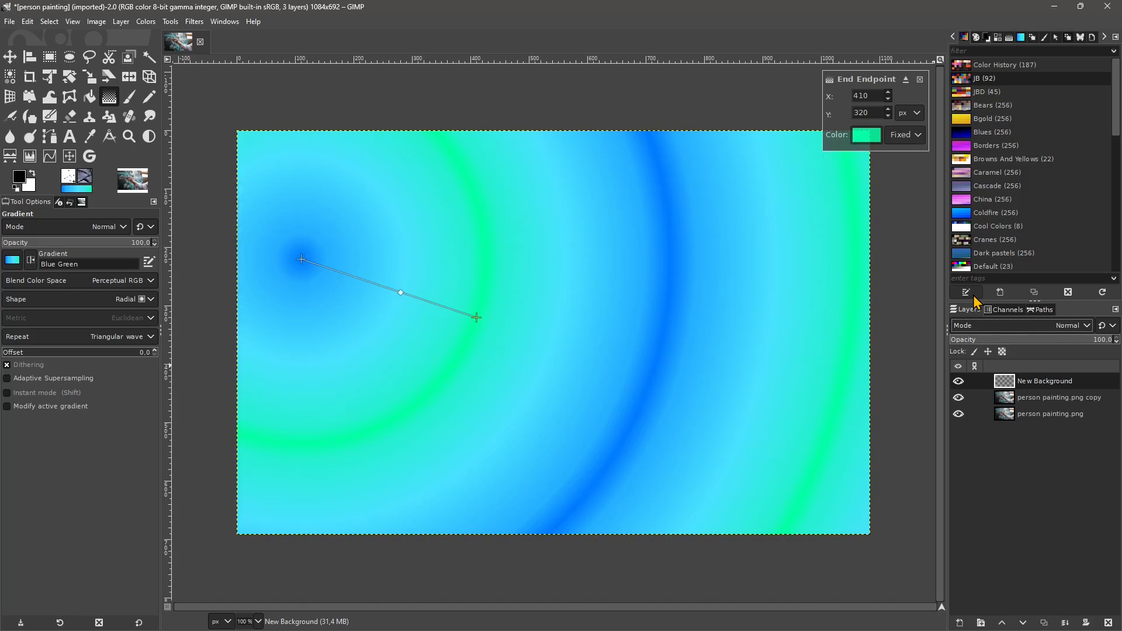
{"action": "key", "text": "Down"}
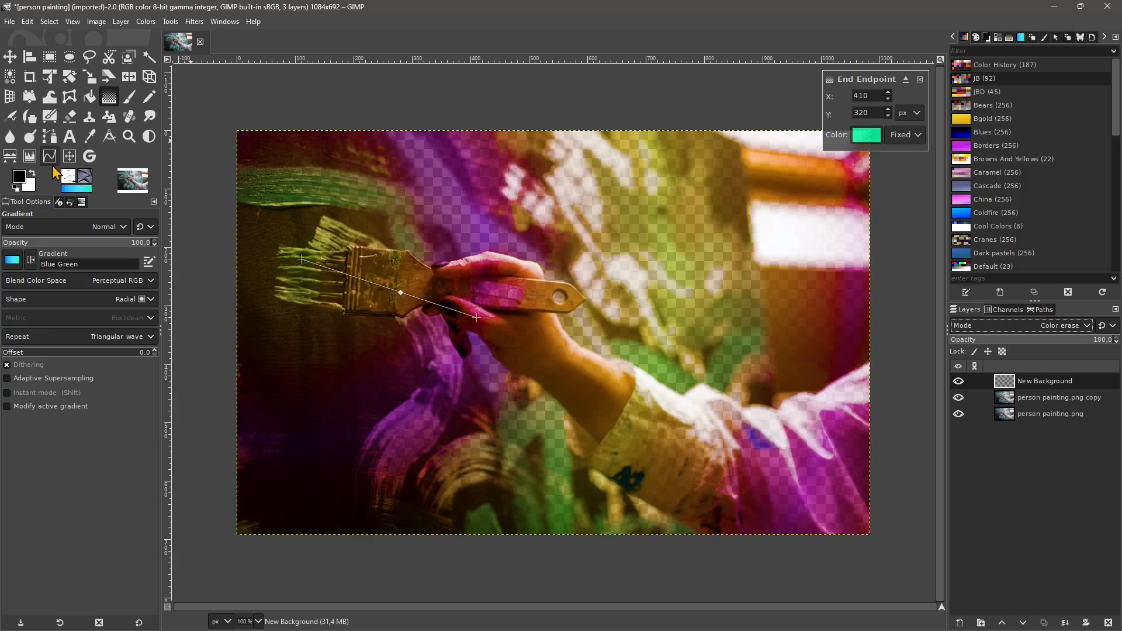
Step: Dismiss the gradient preset list and the End Endpoint settings shown over the image
{"action": "left_click", "coordinate": [13, 261]}
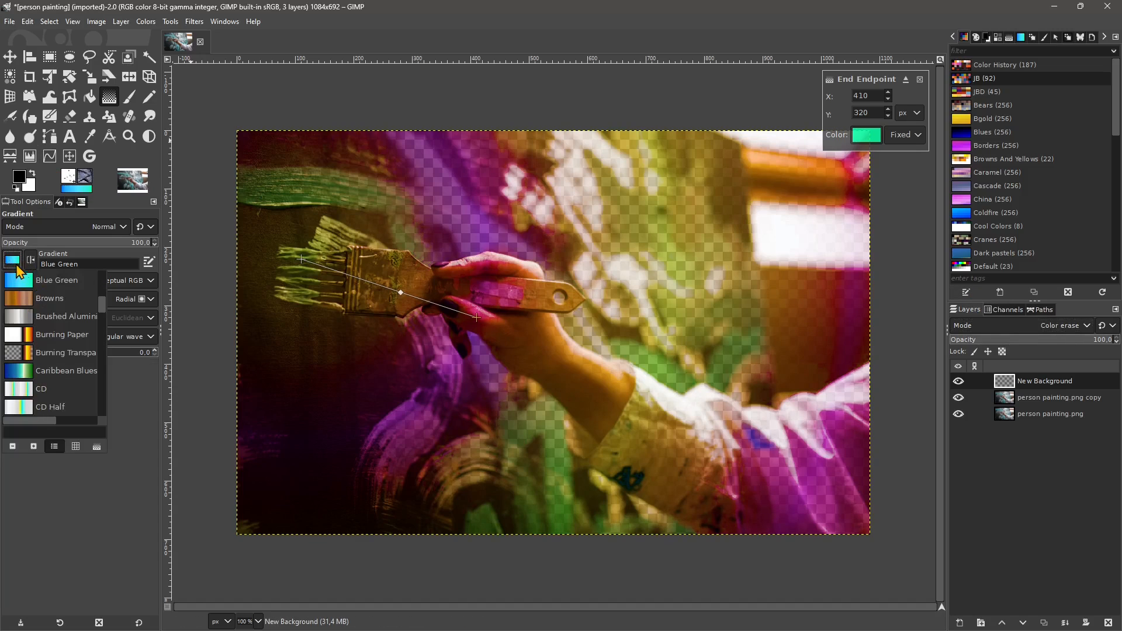
{"action": "left_click", "coordinate": [23, 258]}
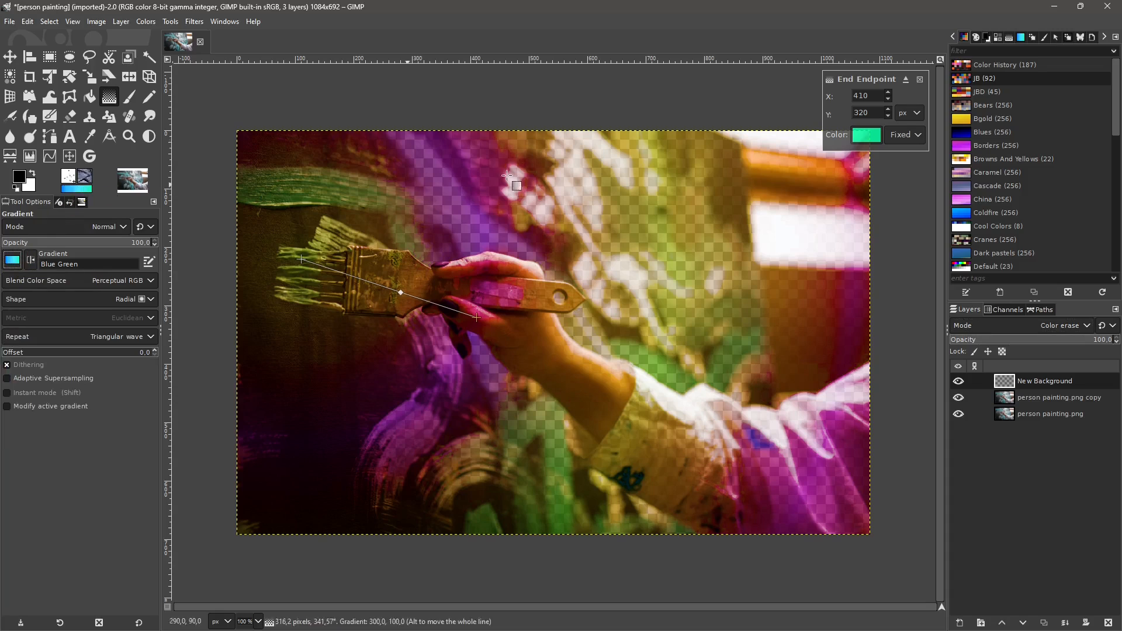
{"action": "left_click", "coordinate": [920, 80]}
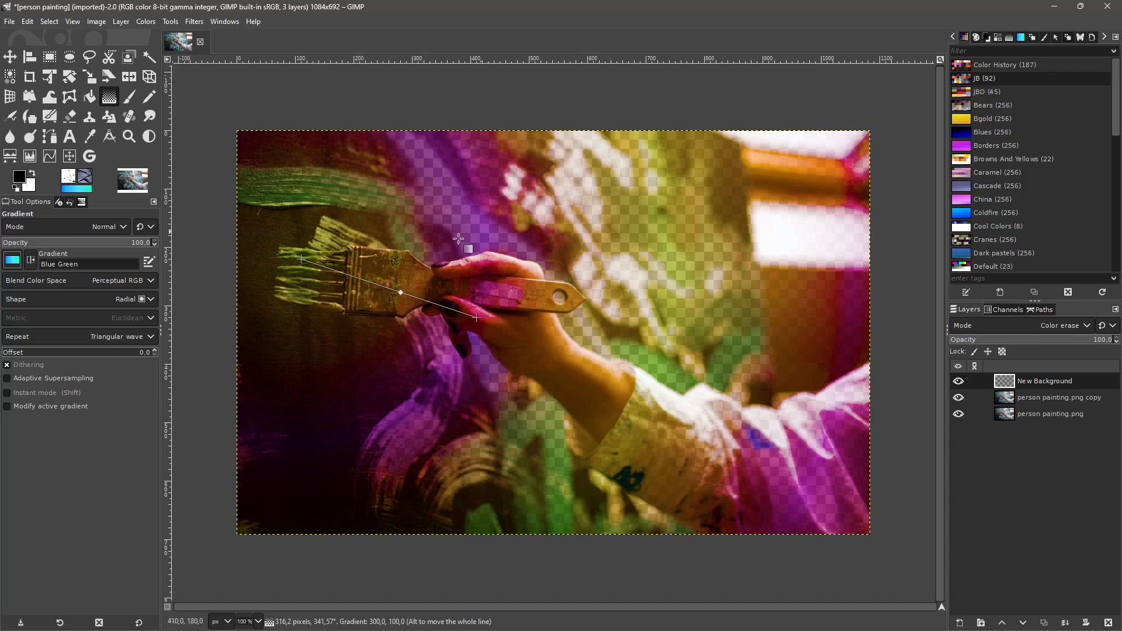
Step: Try a series of preset gradients on the radial gradient, including FG to Transparent and Abstract 3
{"action": "left_click", "coordinate": [77, 189]}
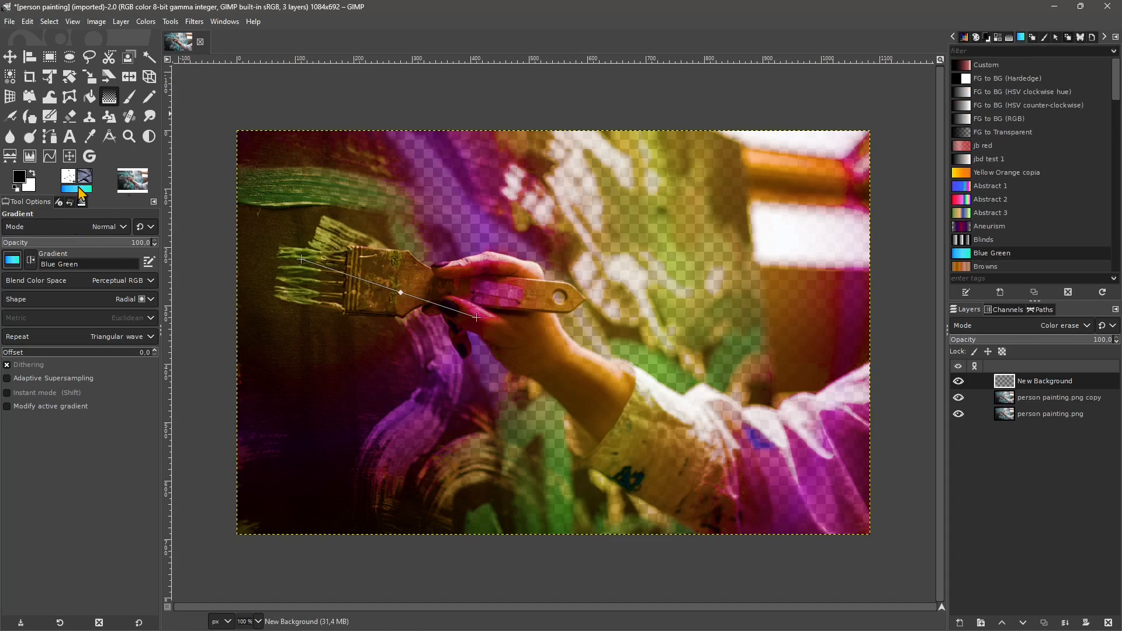
{"action": "left_click", "coordinate": [985, 186]}
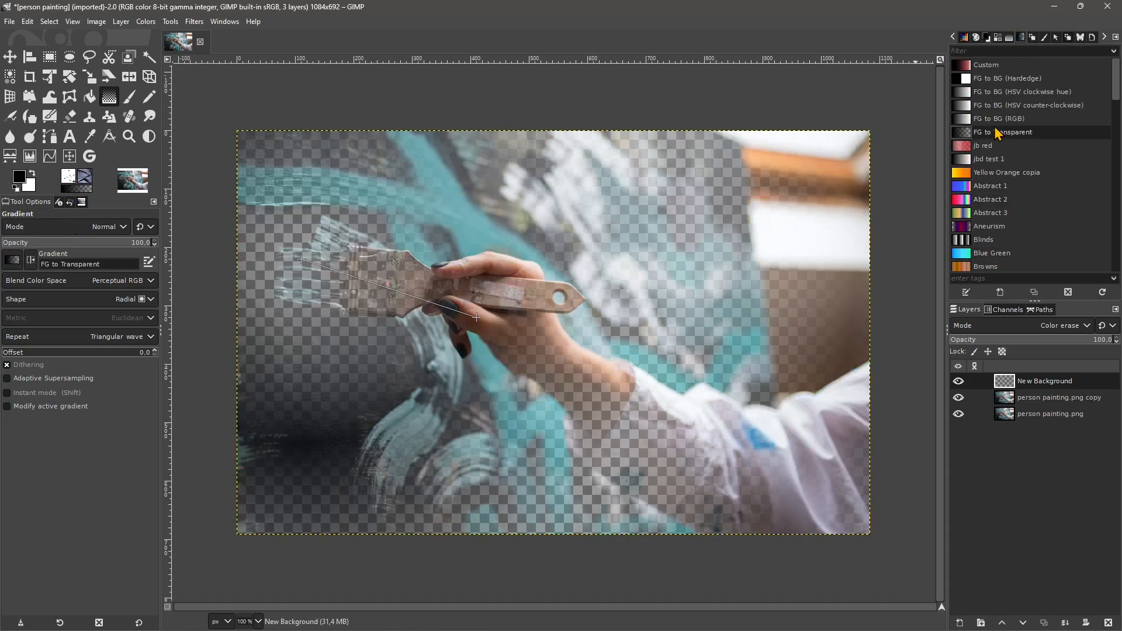
{"action": "key", "text": "Down"}
{"action": "key", "text": "Down"}
{"action": "key", "text": "Down"}
{"action": "key", "text": "Down"}
{"action": "key", "text": "Down"}
{"action": "key", "text": "Down"}
{"action": "key", "text": "Down"}
{"action": "key", "text": "Down"}
{"action": "key", "text": "Down"}
{"action": "key", "text": "Down"}
{"action": "key", "text": "Down"}
{"action": "key", "text": "Down"}
{"action": "key", "text": "Down"}
{"action": "key", "text": "Down"}
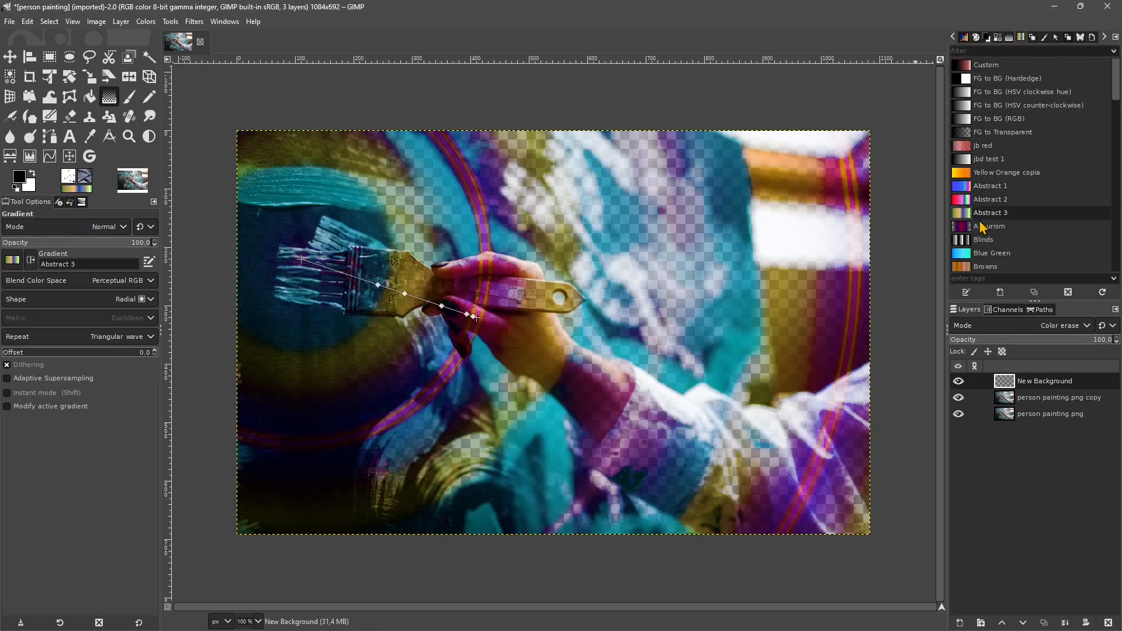
Step: Try further presets such as Coffee and Flare Glow Radial 2, settle on Flare Glow Radial 4 and open it in the gradient editor
{"action": "left_click", "coordinate": [988, 214]}
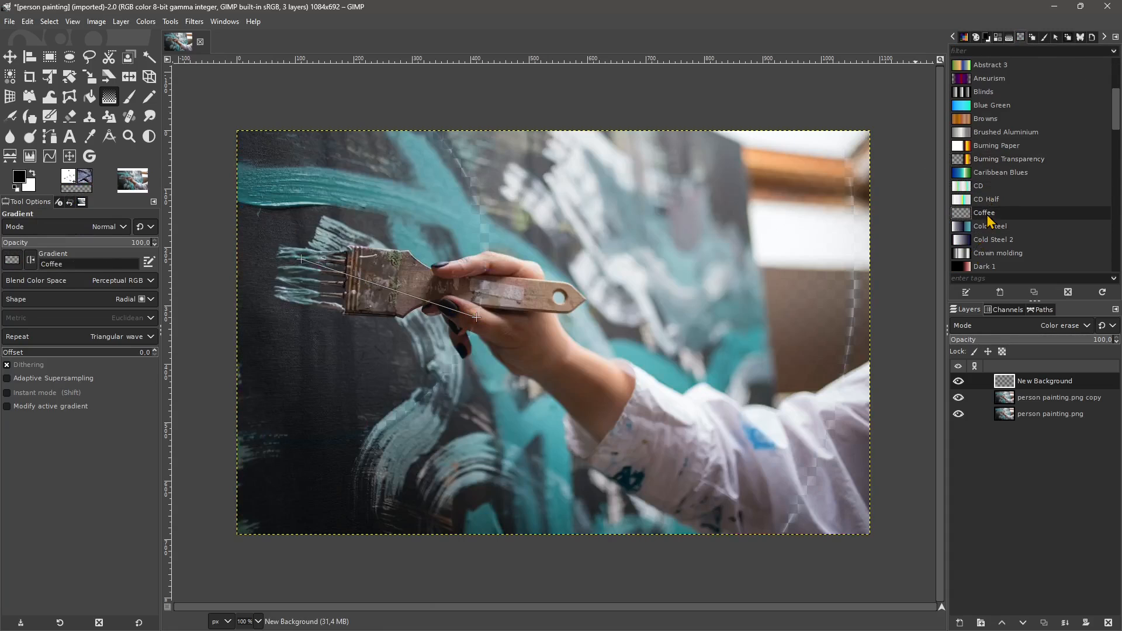
{"action": "left_click", "coordinate": [987, 229]}
{"action": "left_click", "coordinate": [986, 217]}
{"action": "scroll", "coordinate": [979, 241], "scroll_direction": "down", "scroll_amount": 3}
{"action": "scroll", "coordinate": [983, 237], "scroll_direction": "down", "scroll_amount": 3}
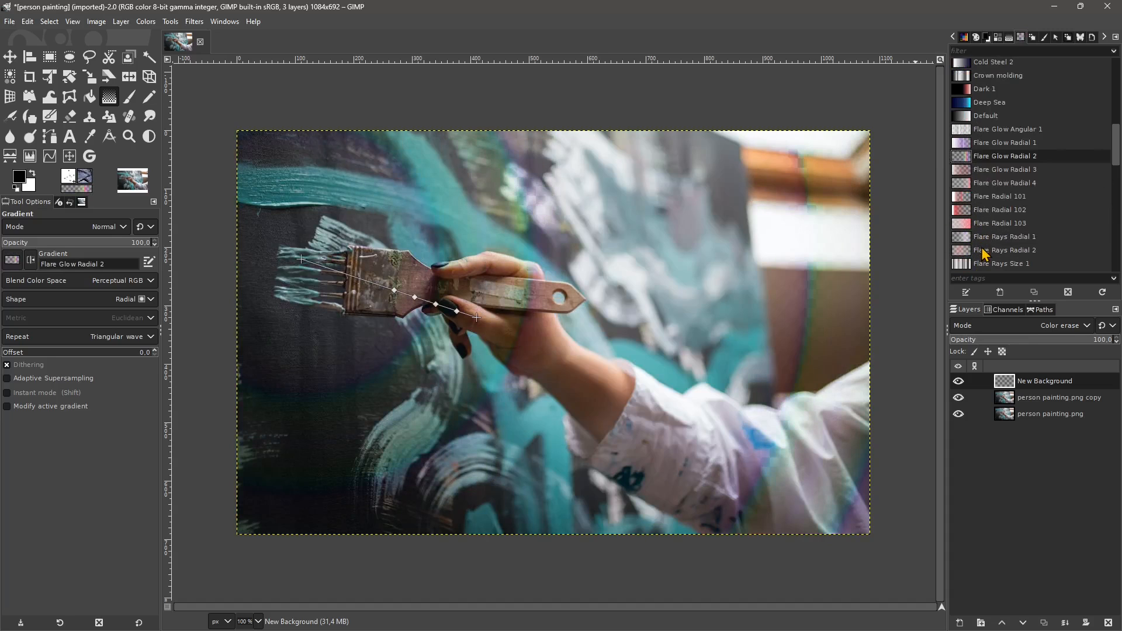
{"action": "left_click", "coordinate": [984, 242]}
{"action": "left_click", "coordinate": [962, 184]}
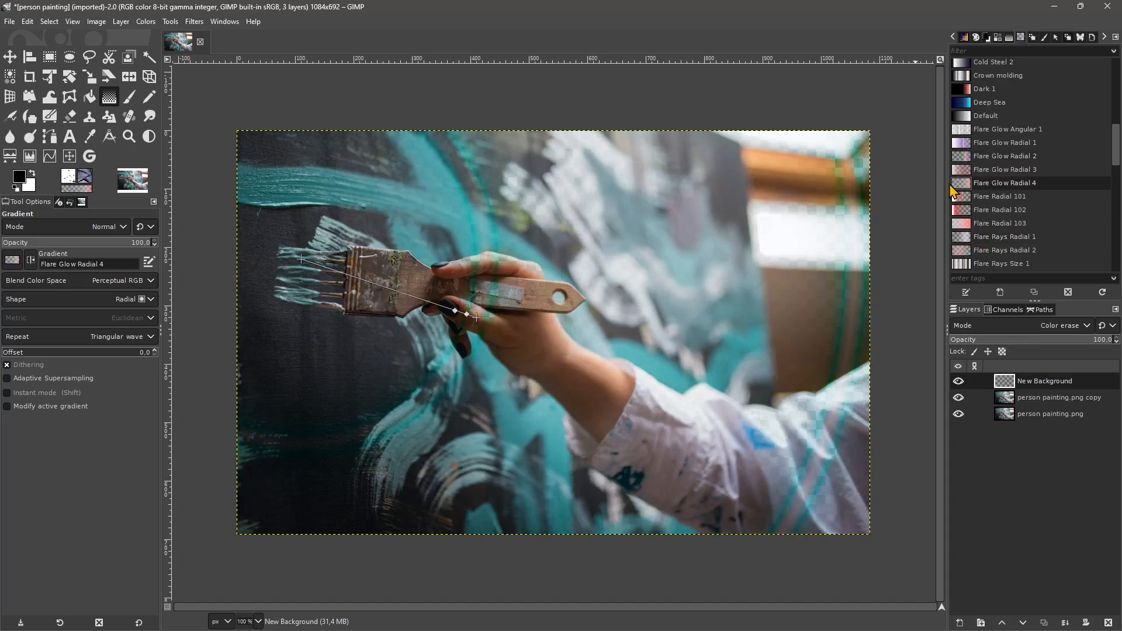
{"action": "double_click", "coordinate": [964, 185]}
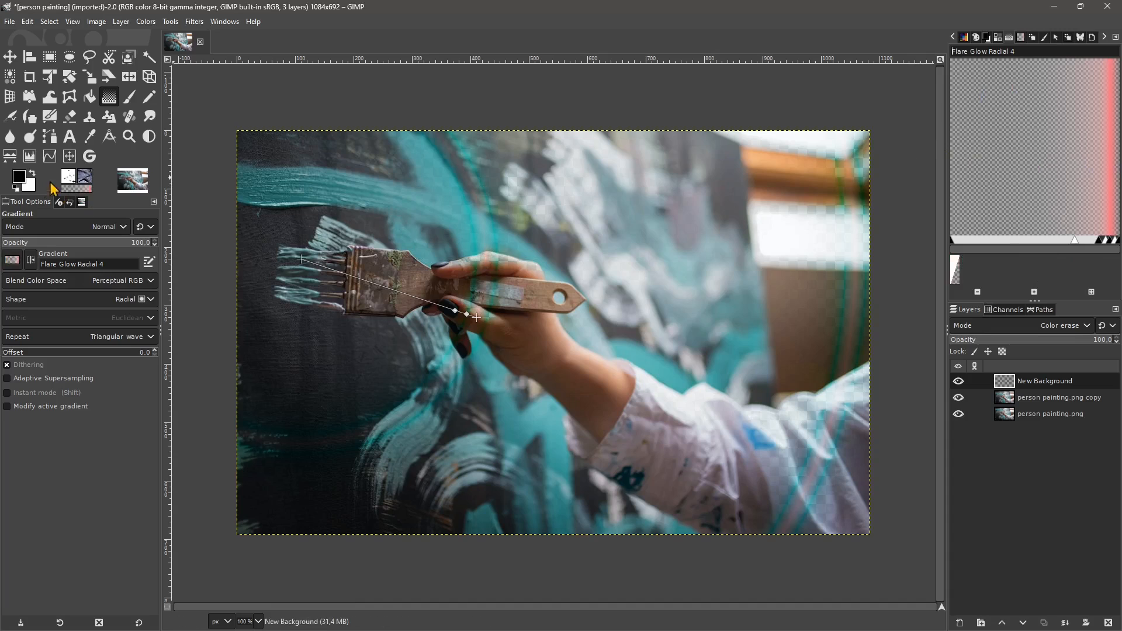
Step: Apply the FG to BG (HSV clockwise hue) gradient, duplicate it and enter "custom gradient" as the copy's name
{"action": "left_click", "coordinate": [73, 190]}
{"action": "scroll", "coordinate": [1029, 187], "scroll_direction": "up", "scroll_amount": 10}
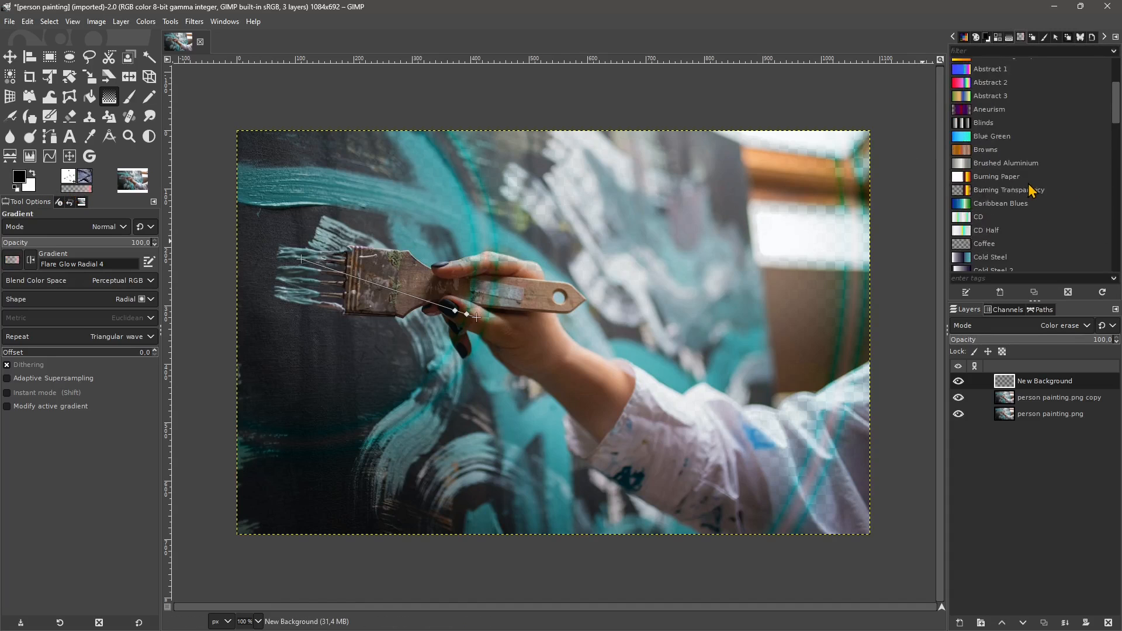
{"action": "scroll", "coordinate": [1031, 190], "scroll_direction": "up", "scroll_amount": 2}
{"action": "left_click", "coordinate": [965, 93]}
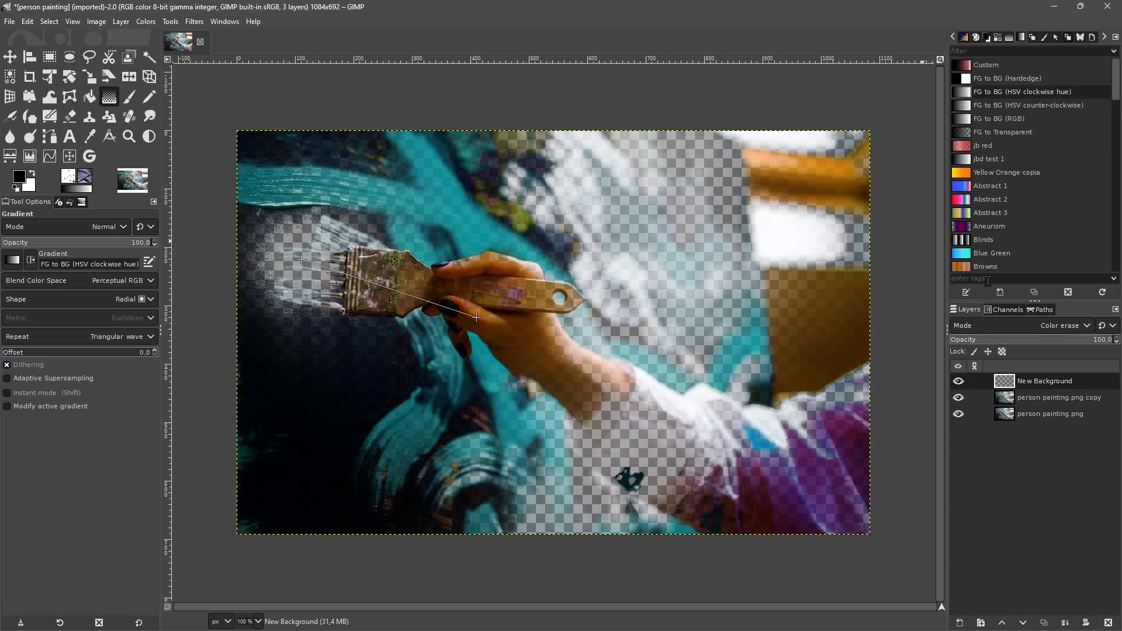
{"action": "left_click", "coordinate": [1034, 292]}
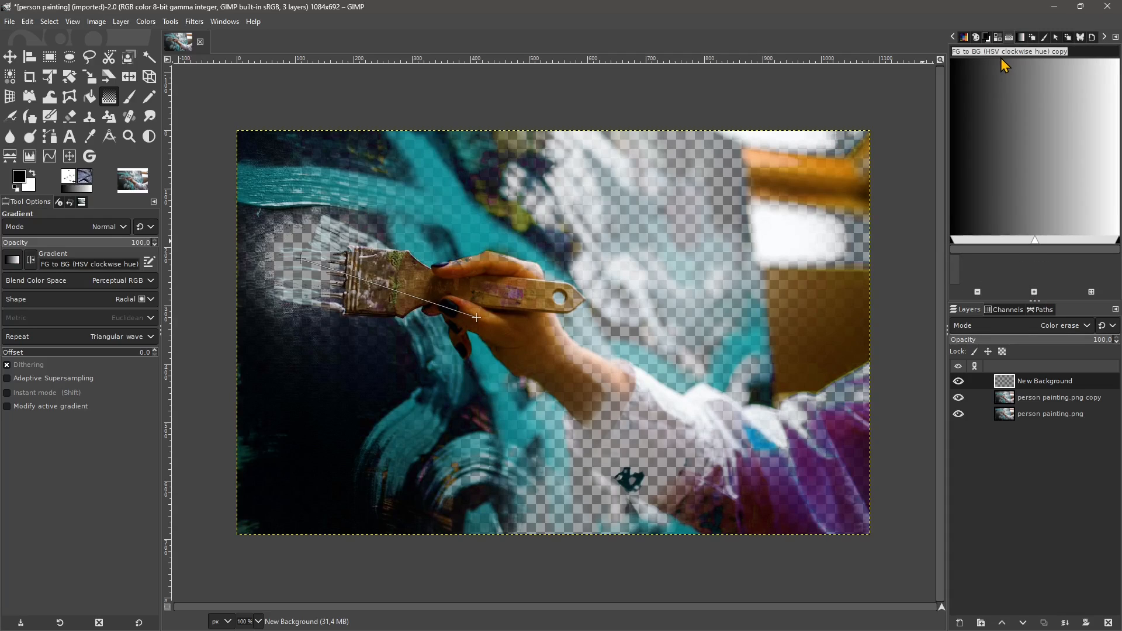
{"action": "type", "text": "custom gradient"}
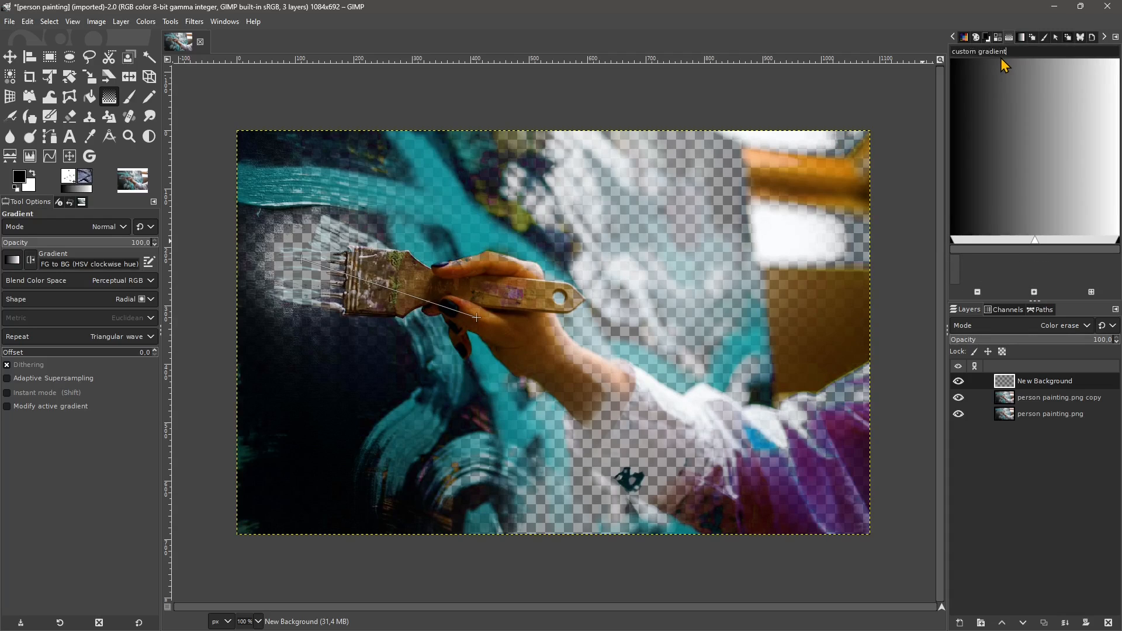
Step: Set the New Background layer's mode to Normal and shift the gradient copy's midpoint towards its black end
{"action": "mouse_move", "coordinate": [1035, 241]}
{"action": "left_mouse_down"}
{"action": "mouse_move", "coordinate": [1080, 242]}
{"action": "mouse_move", "coordinate": [1014, 246]}
{"action": "mouse_move", "coordinate": [1038, 249]}
{"action": "mouse_move", "coordinate": [1036, 264]}
{"action": "left_mouse_up"}
{"action": "left_click", "coordinate": [1023, 330]}
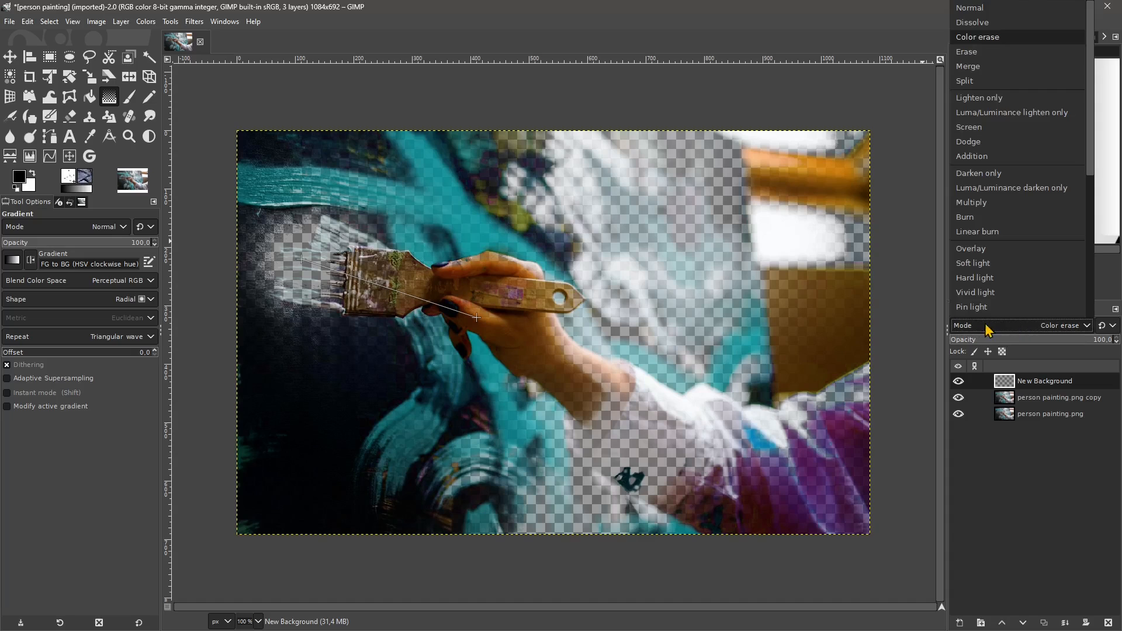
{"action": "left_click", "coordinate": [992, 11]}
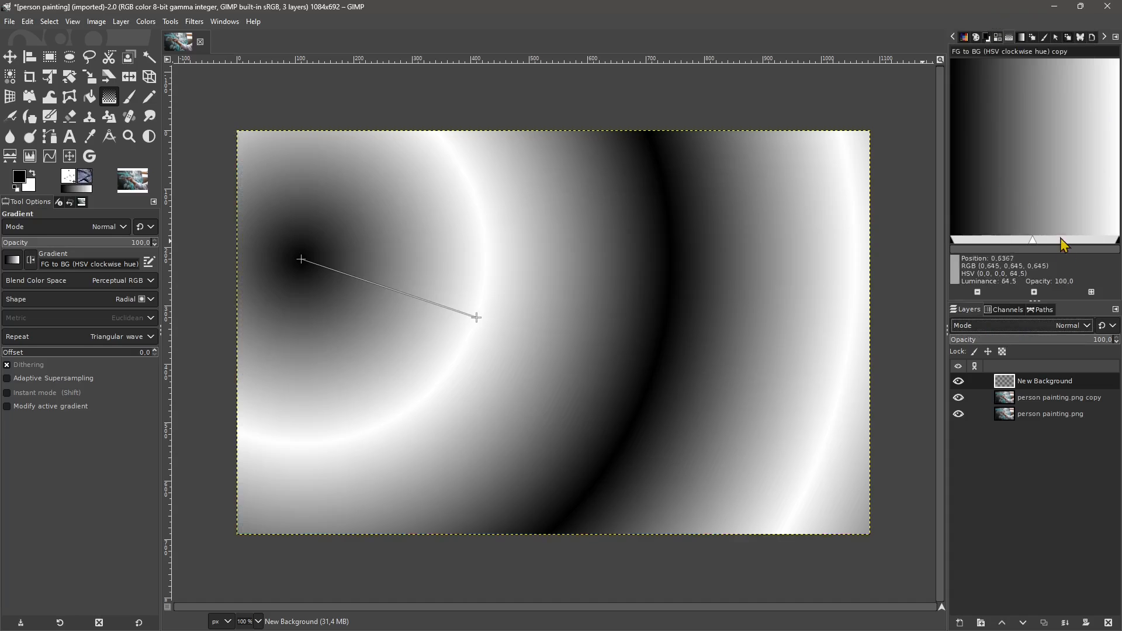
{"action": "mouse_move", "coordinate": [1033, 241]}
{"action": "left_mouse_down"}
{"action": "mouse_move", "coordinate": [1062, 245]}
{"action": "mouse_move", "coordinate": [1024, 249]}
{"action": "left_mouse_up"}
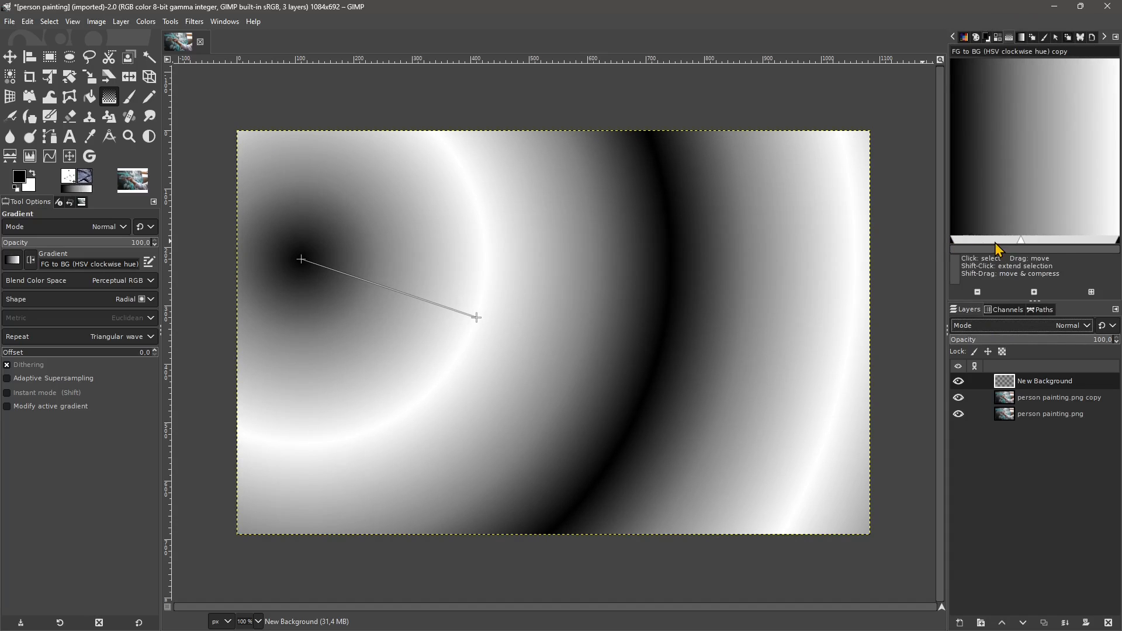
{"action": "right_click", "coordinate": [995, 243]}
{"action": "left_click", "coordinate": [579, 270]}
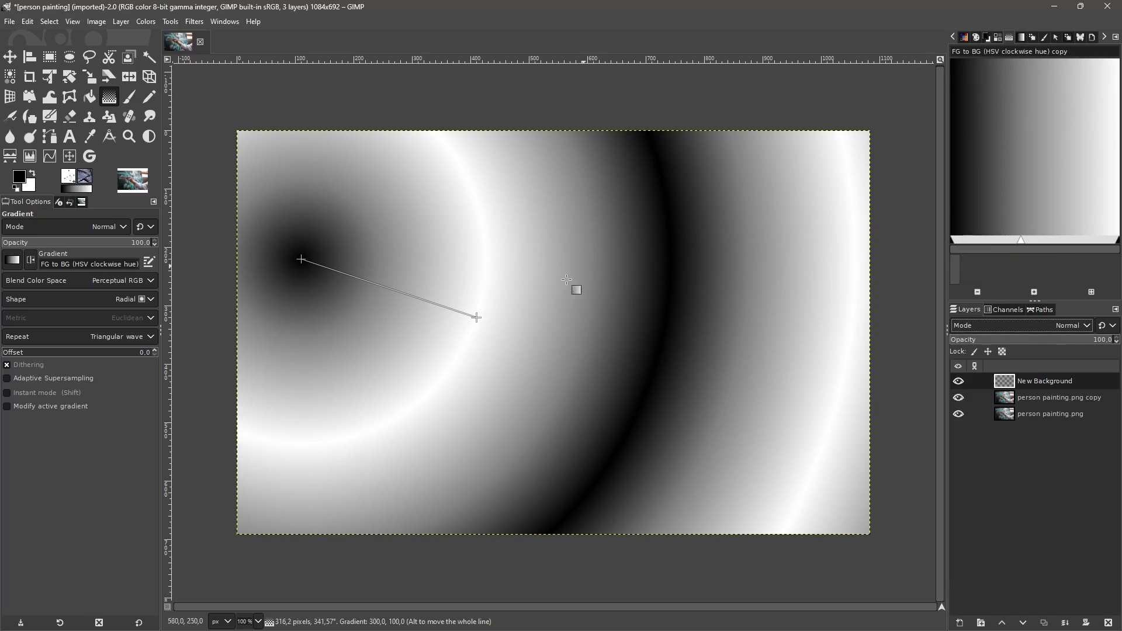
Step: Add two stops on the canvas gradient line, the second at position 20.00, and shift that second stop towards the line's middle
{"action": "left_click", "coordinate": [425, 300]}
{"action": "left_click", "coordinate": [337, 274]}
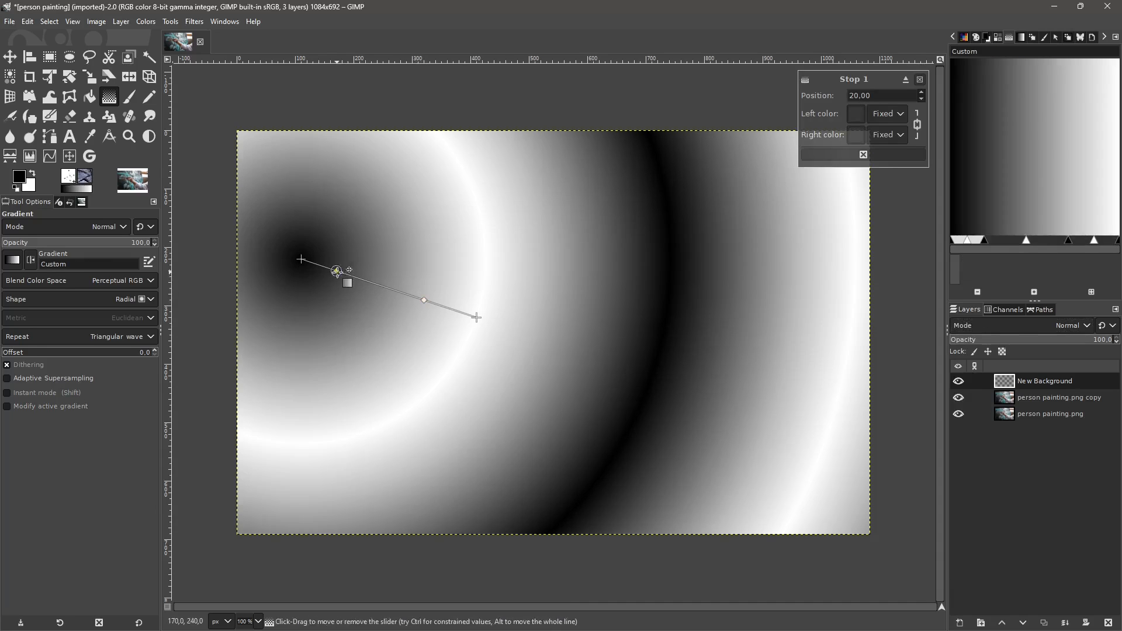
{"action": "mouse_move", "coordinate": [985, 242]}
{"action": "left_mouse_down"}
{"action": "mouse_move", "coordinate": [1012, 243]}
{"action": "mouse_move", "coordinate": [988, 244]}
{"action": "left_mouse_up"}
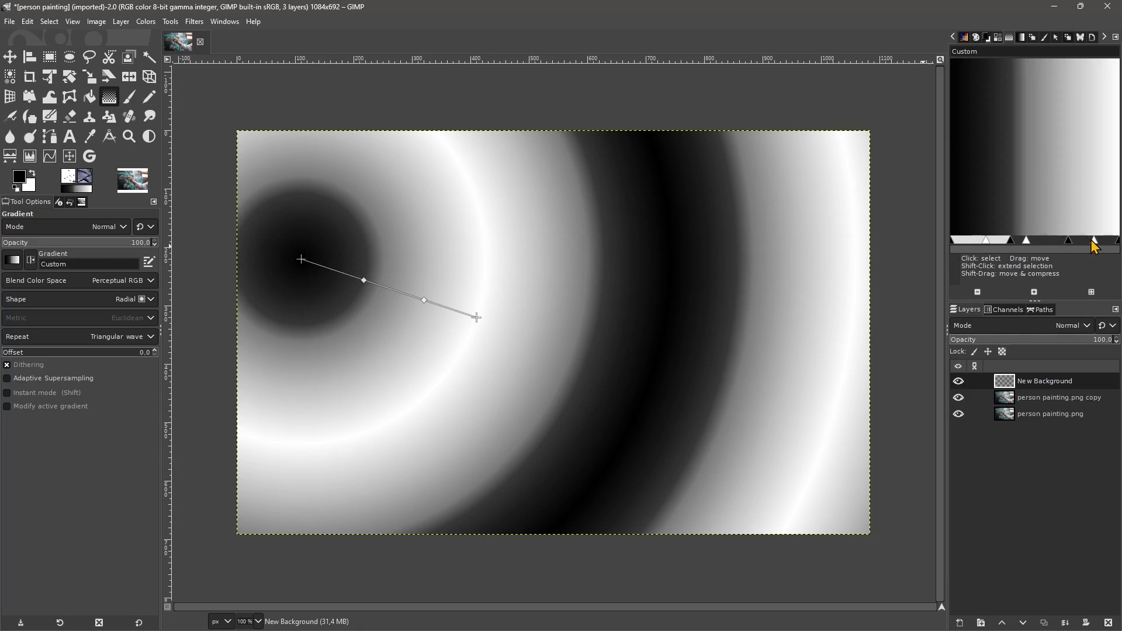
Step: Open the shape choices for the custom gradient
{"action": "left_click", "coordinate": [42, 301]}
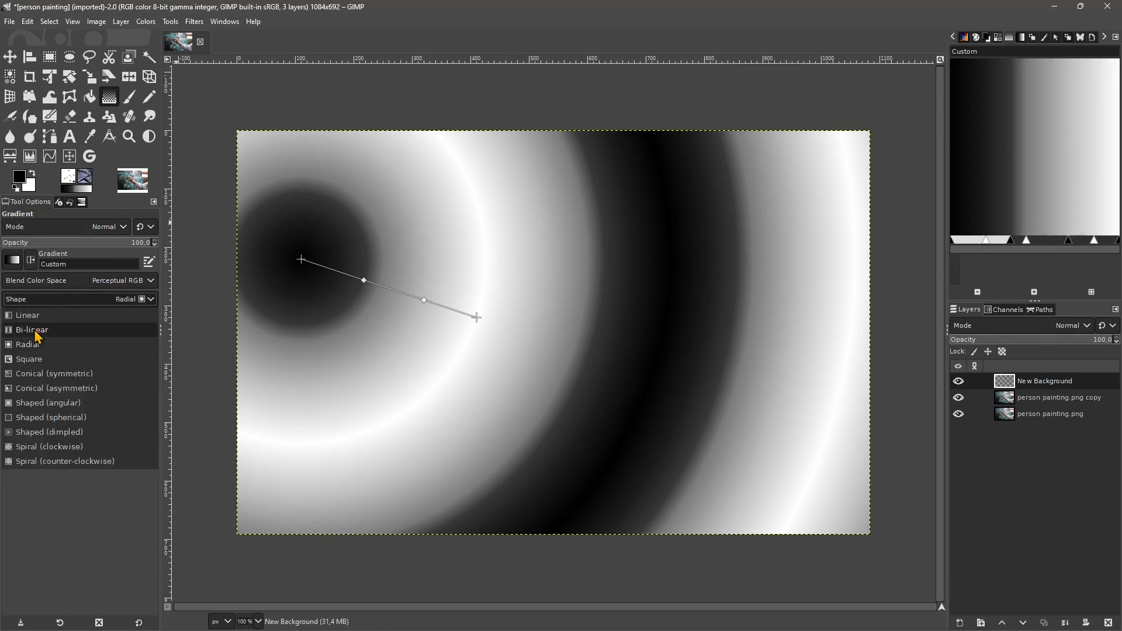
Step: Change the gradient's shape to Linear and move its end point to X 510, Y 400 px
{"action": "left_click", "coordinate": [42, 312]}
{"action": "left_click_drag", "start_coordinate": [476, 317], "coordinate": [534, 364]}
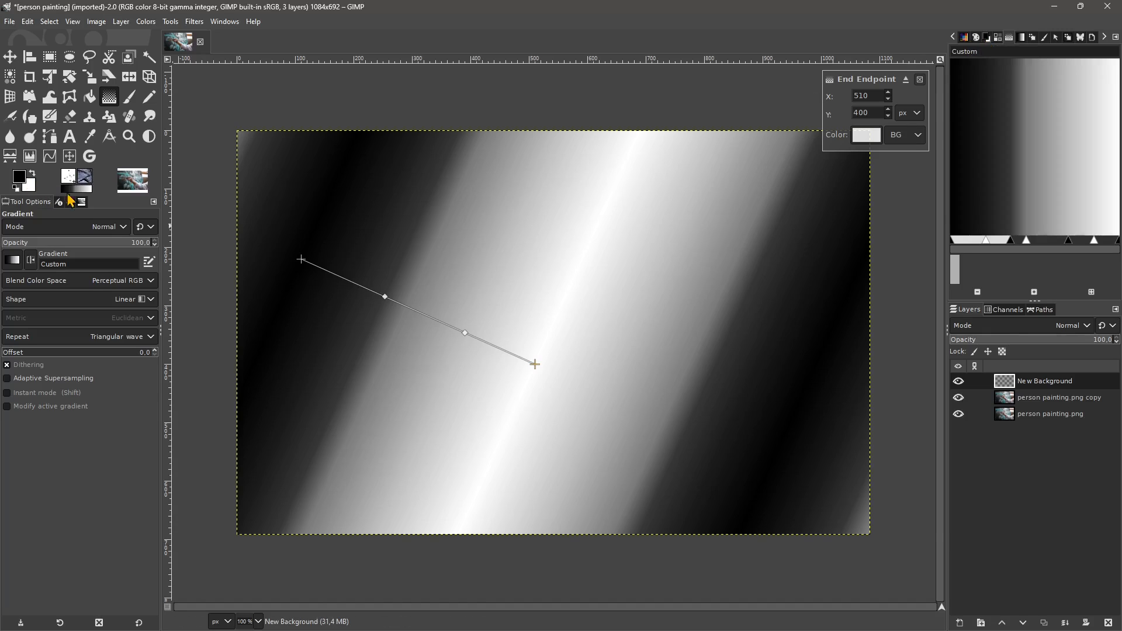
Step: Create a new gradient and name it custom n2
{"action": "left_click", "coordinate": [1021, 37]}
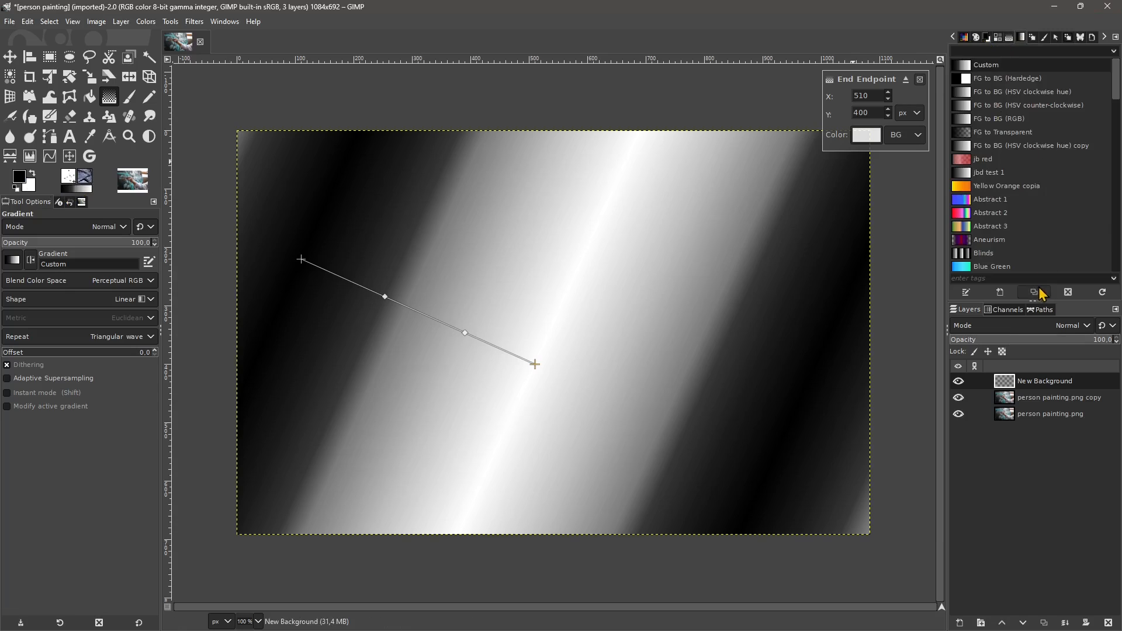
{"action": "left_click", "coordinate": [1001, 299]}
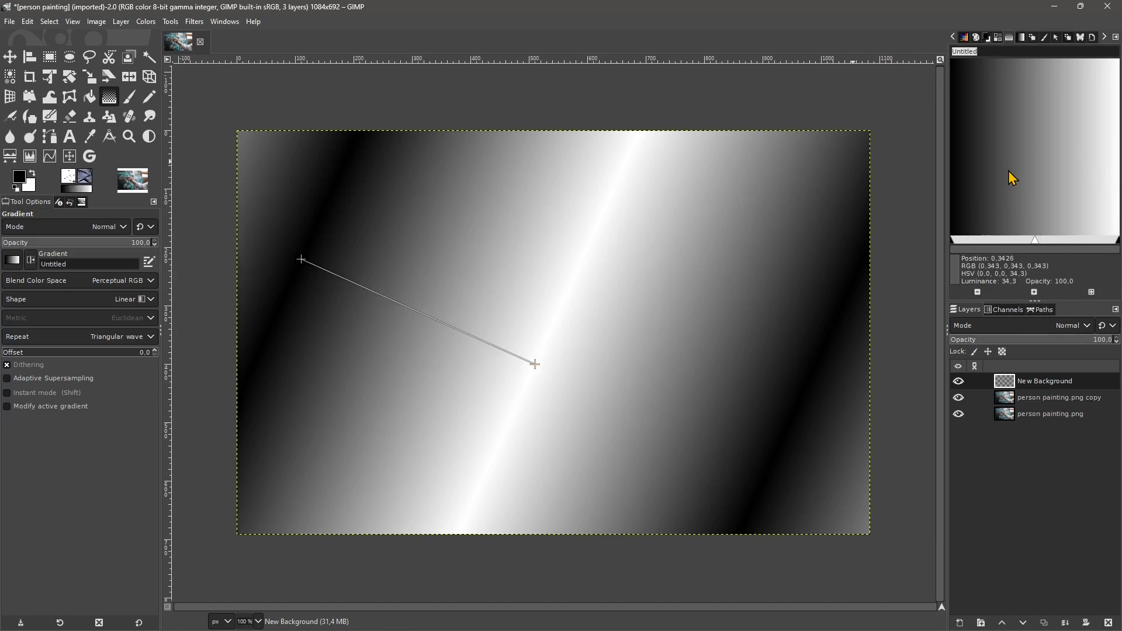
{"action": "type", "text": "custom n2"}
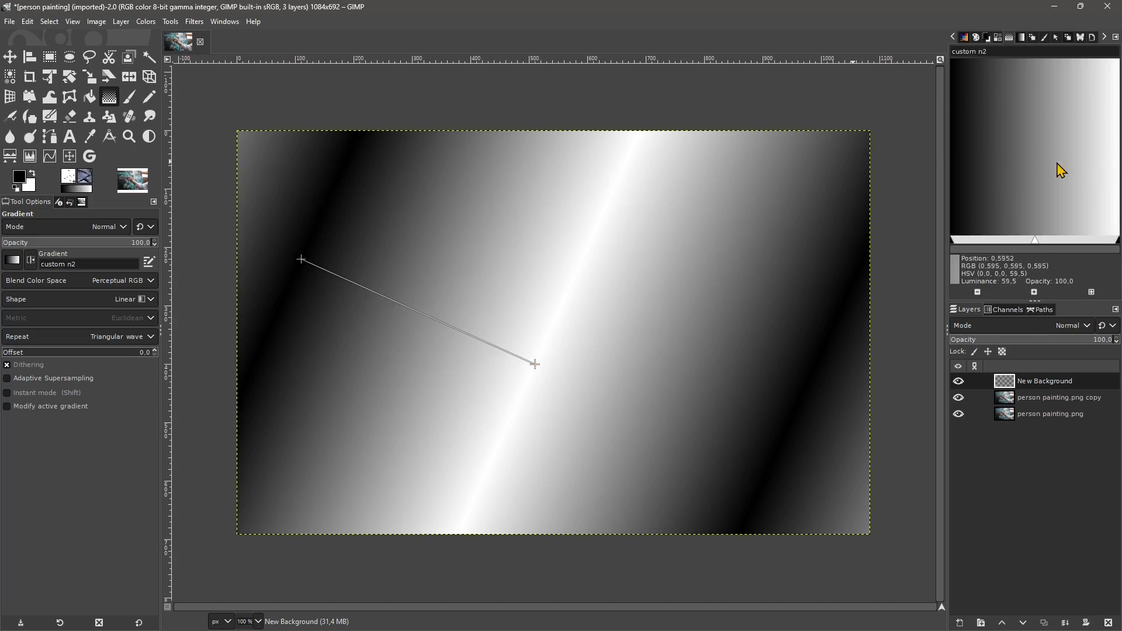
Step: Examine the custom n2 gradient at several zoom factors in the gradient editor, fit it to view, and return to the gradient list
{"action": "left_click", "coordinate": [1040, 294]}
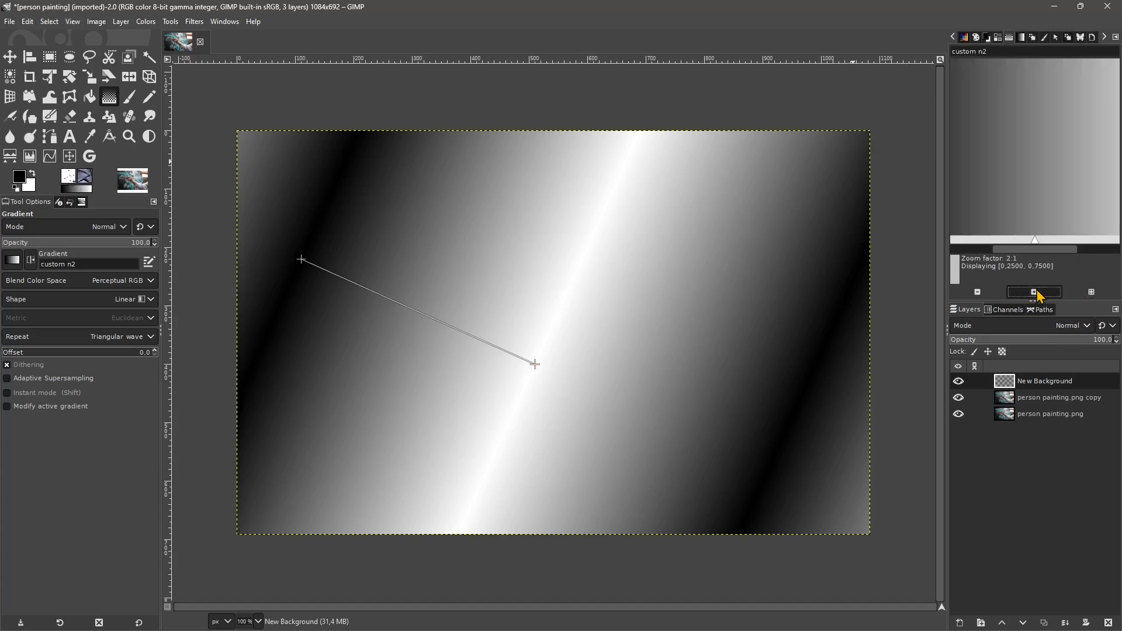
{"action": "left_click", "coordinate": [1040, 294]}
{"action": "left_click", "coordinate": [1040, 294]}
{"action": "left_click", "coordinate": [975, 295]}
{"action": "left_click", "coordinate": [974, 295]}
{"action": "left_click", "coordinate": [974, 295]}
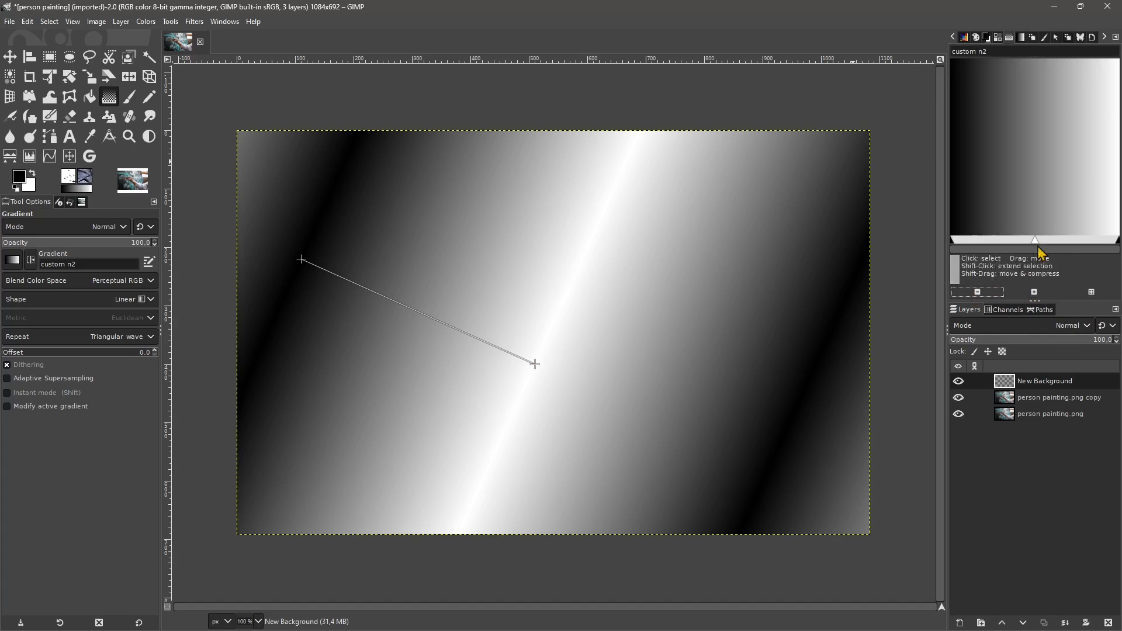
{"action": "left_click", "coordinate": [1034, 292]}
{"action": "left_click", "coordinate": [1034, 292]}
{"action": "left_click", "coordinate": [1091, 293]}
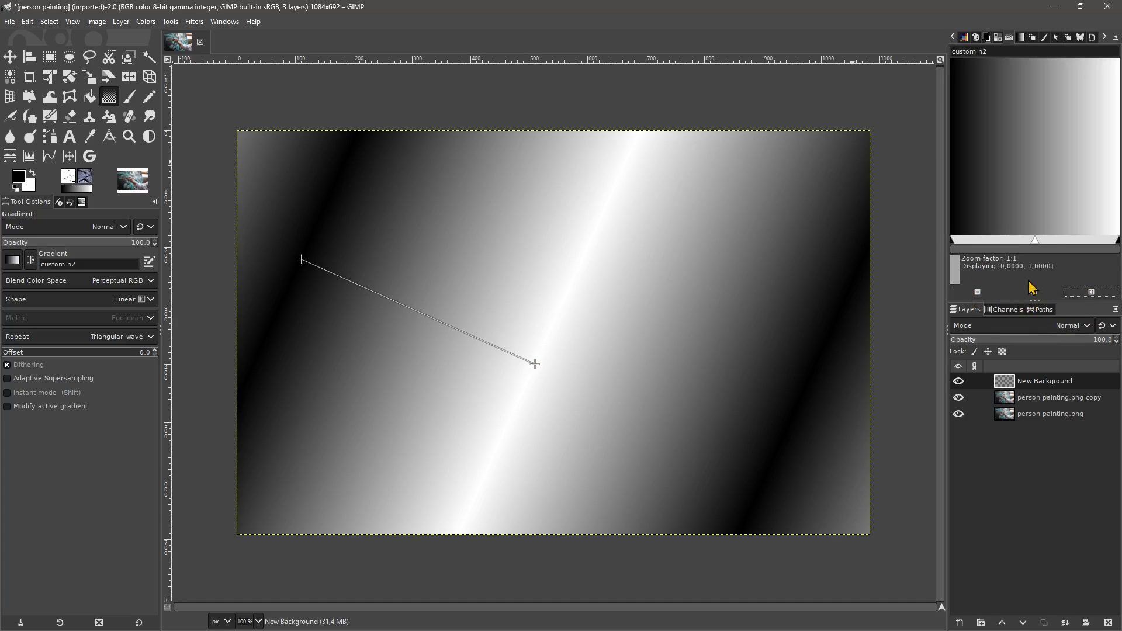
{"action": "left_click", "coordinate": [1022, 39]}
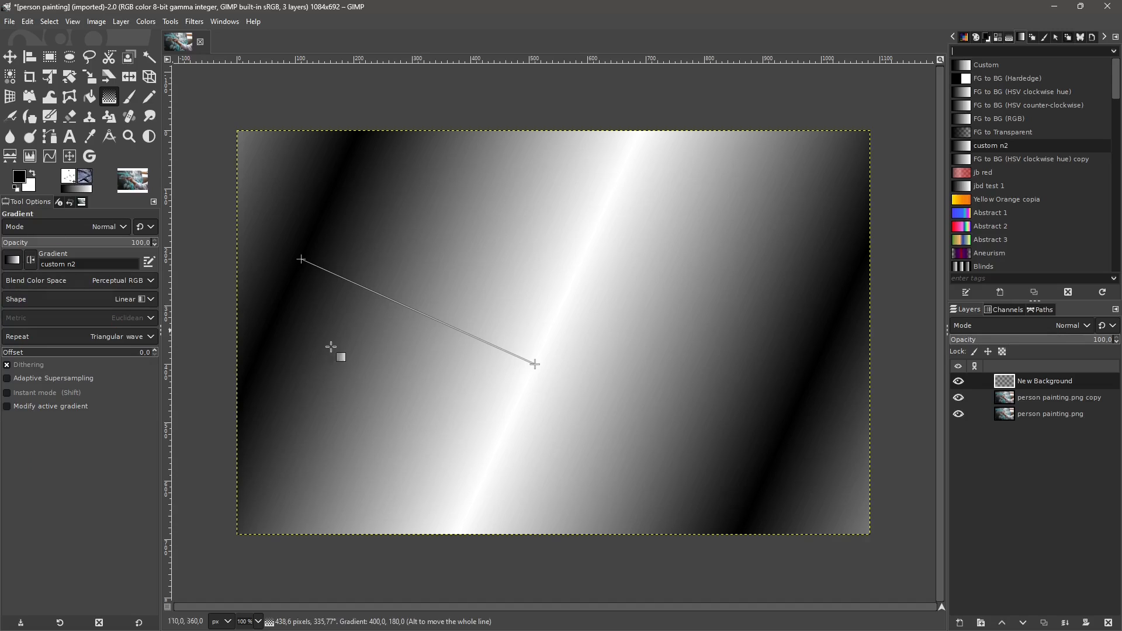
Step: Switch to the Paintbrush tool and compare the image with the New Background layer hidden and shown, leaving the layer visible
{"action": "left_click", "coordinate": [958, 381]}
{"action": "left_click", "coordinate": [959, 382]}
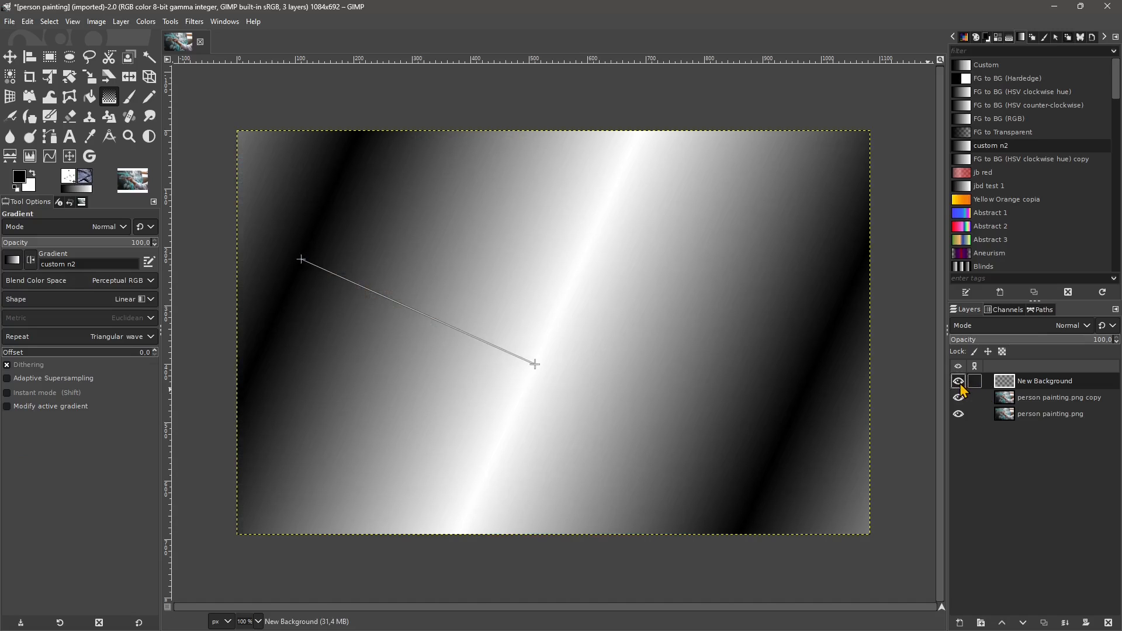
{"action": "left_click", "coordinate": [958, 382]}
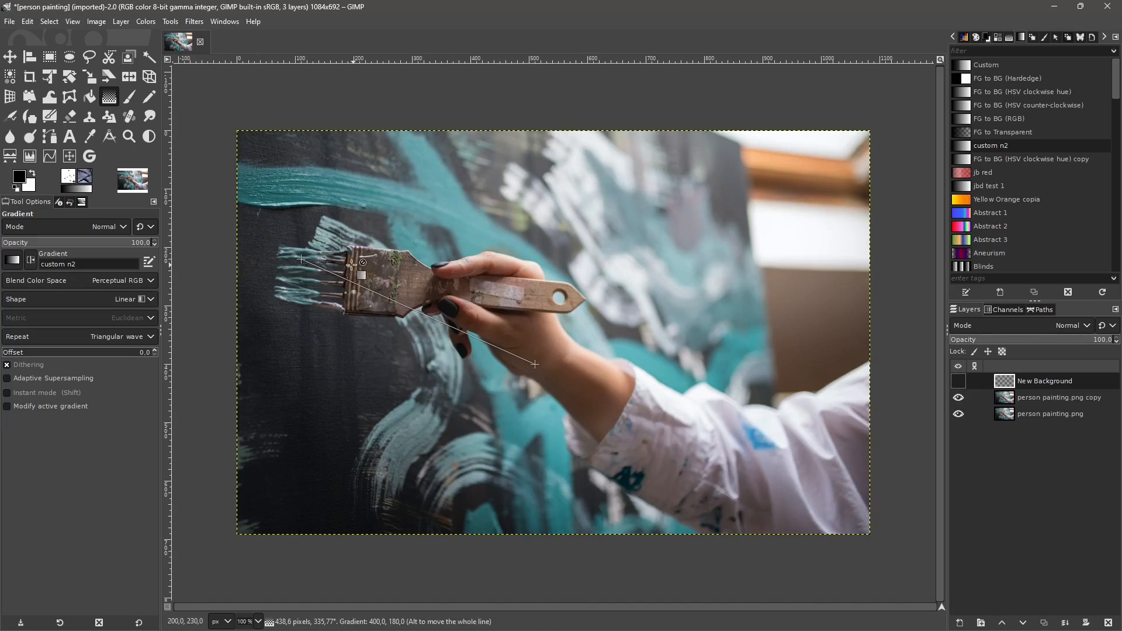
{"action": "left_click", "coordinate": [130, 105]}
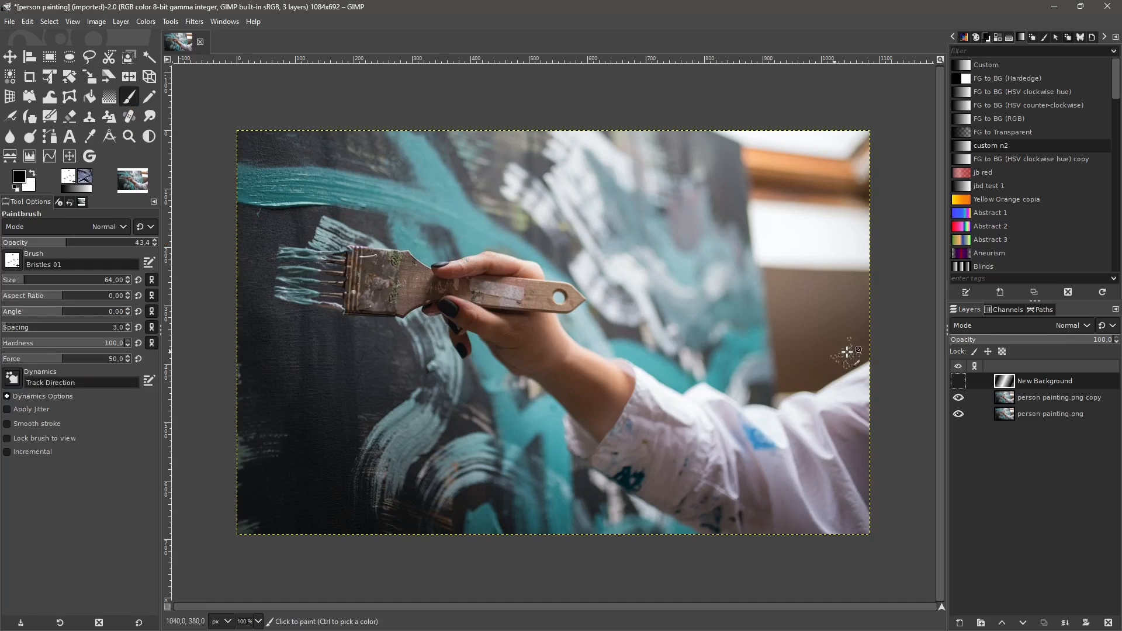
{"action": "left_click", "coordinate": [958, 381]}
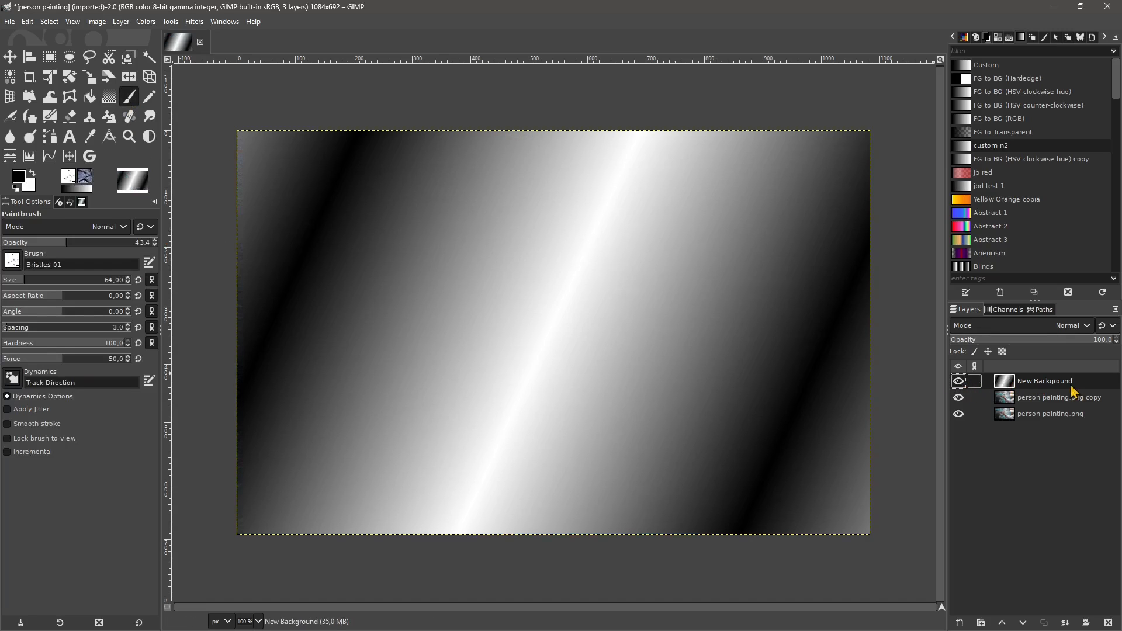
{"action": "left_click", "coordinate": [959, 381]}
{"action": "left_click", "coordinate": [958, 382]}
Step: Preview different blend modes on the New Background layer, then settle on Hard light with the layer opacity at 5.7
{"action": "left_click", "coordinate": [1019, 325]}
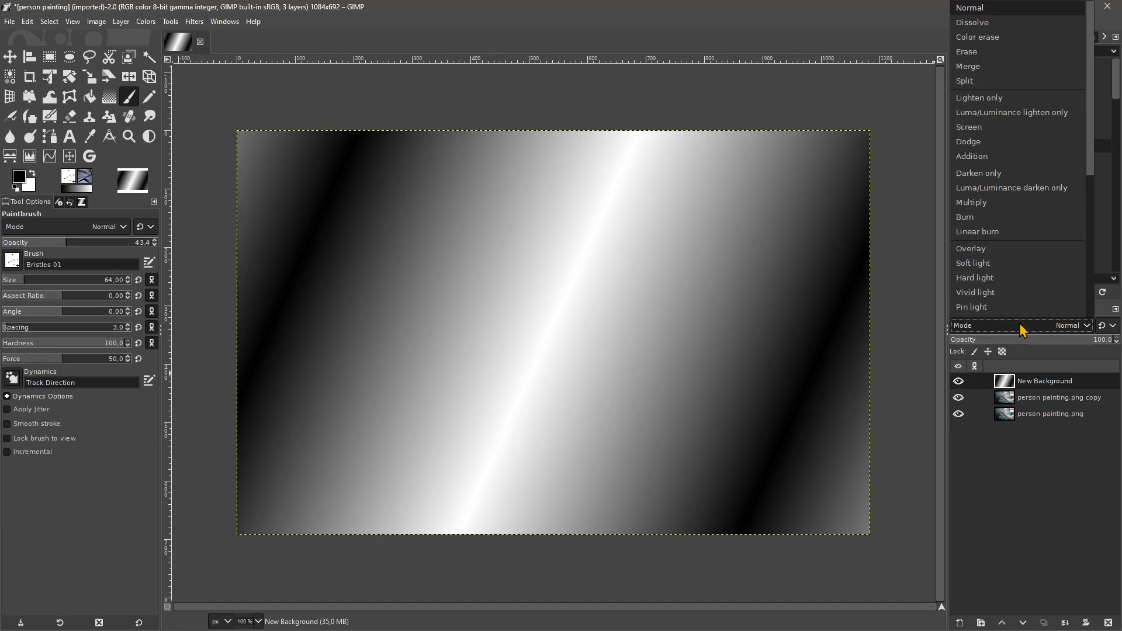
{"action": "left_click", "coordinate": [1013, 192]}
{"action": "key", "text": "Down"}
{"action": "key", "text": "Down"}
{"action": "key", "text": "Down"}
{"action": "key", "text": "Down"}
{"action": "key", "text": "Down"}
{"action": "key", "text": "Down"}
{"action": "key", "text": "Down"}
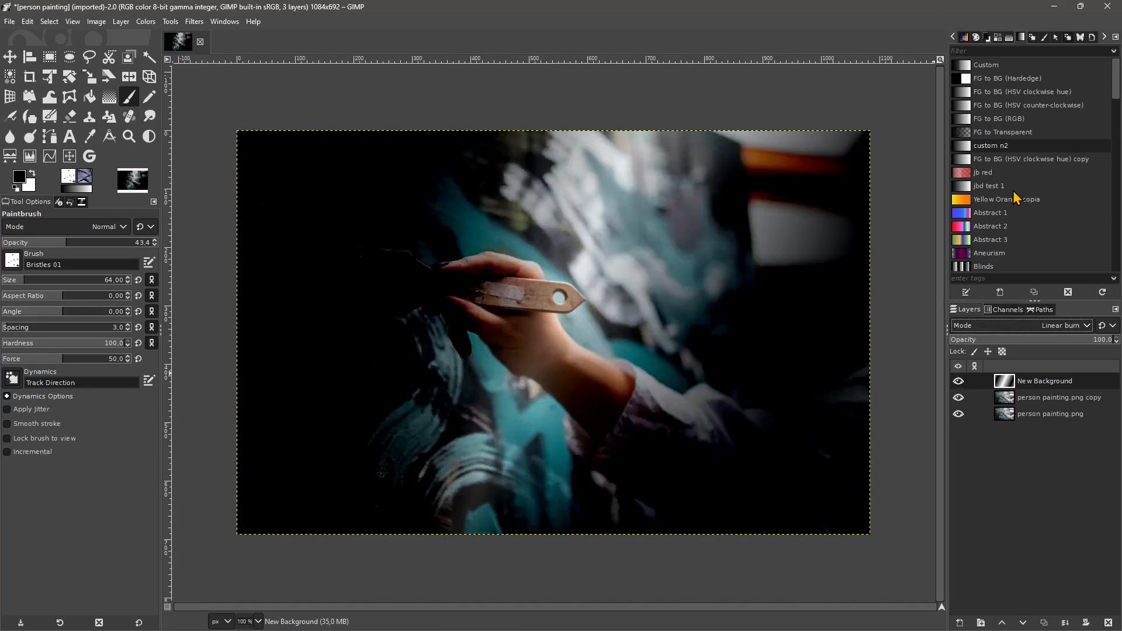
{"action": "key", "text": "Down"}
{"action": "key", "text": "Down"}
{"action": "key", "text": "Down"}
{"action": "key", "text": "Down"}
{"action": "key", "text": "Down"}
{"action": "key", "text": "Down"}
{"action": "key", "text": "Down"}
{"action": "key", "text": "Down"}
{"action": "key", "text": "Down"}
{"action": "key", "text": "Down"}
{"action": "key", "text": "Down"}
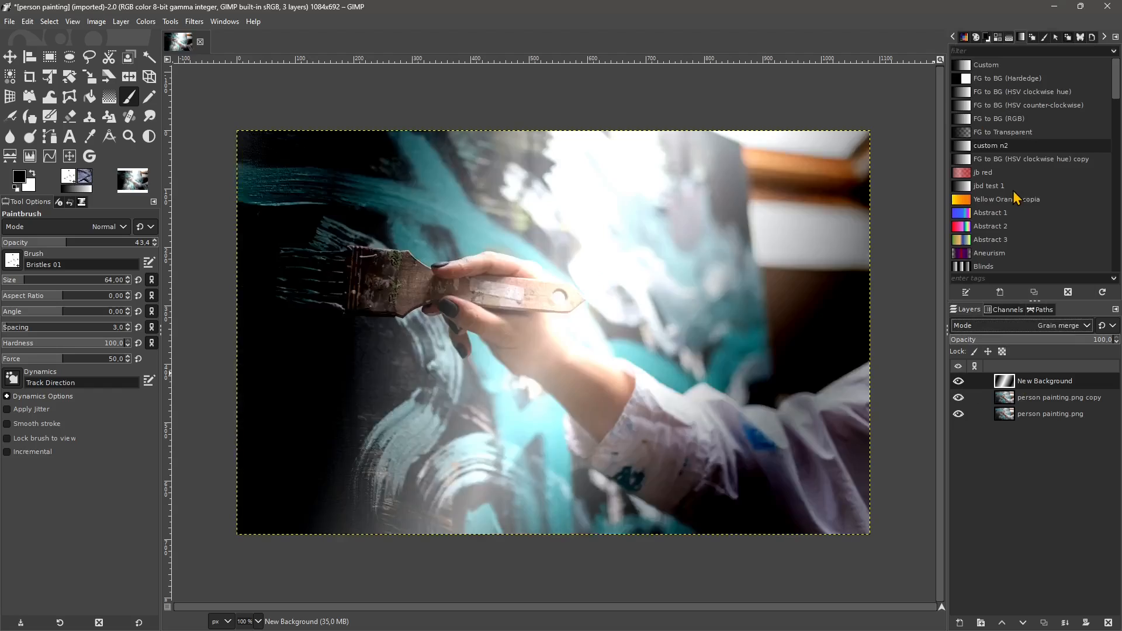
{"action": "key", "text": "Down"}
{"action": "key", "text": "Down"}
{"action": "key", "text": "Down"}
{"action": "key", "text": "Down"}
{"action": "key", "text": "Down"}
{"action": "key", "text": "Down"}
{"action": "key", "text": "Down"}
{"action": "key", "text": "Down"}
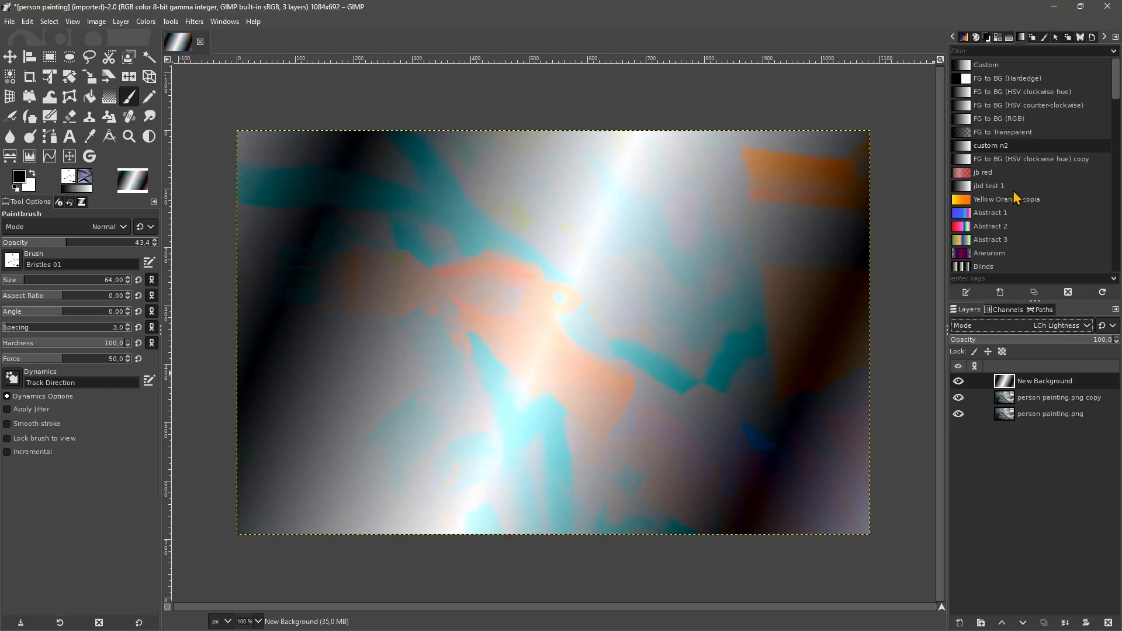
{"action": "key", "text": "Up"}
{"action": "key", "text": "Up"}
{"action": "key", "text": "Up"}
{"action": "key", "text": "Up"}
{"action": "key", "text": "Up"}
{"action": "key", "text": "Up"}
{"action": "key", "text": "Up"}
{"action": "key", "text": "Up"}
{"action": "key", "text": "Up"}
{"action": "key", "text": "Up"}
{"action": "key", "text": "Up"}
{"action": "key", "text": "Up"}
{"action": "key", "text": "Up"}
{"action": "key", "text": "Up"}
{"action": "key", "text": "Up"}
{"action": "key", "text": "Up"}
{"action": "key", "text": "Up"}
{"action": "key", "text": "Up"}
{"action": "key", "text": "Up"}
{"action": "key", "text": "Up"}
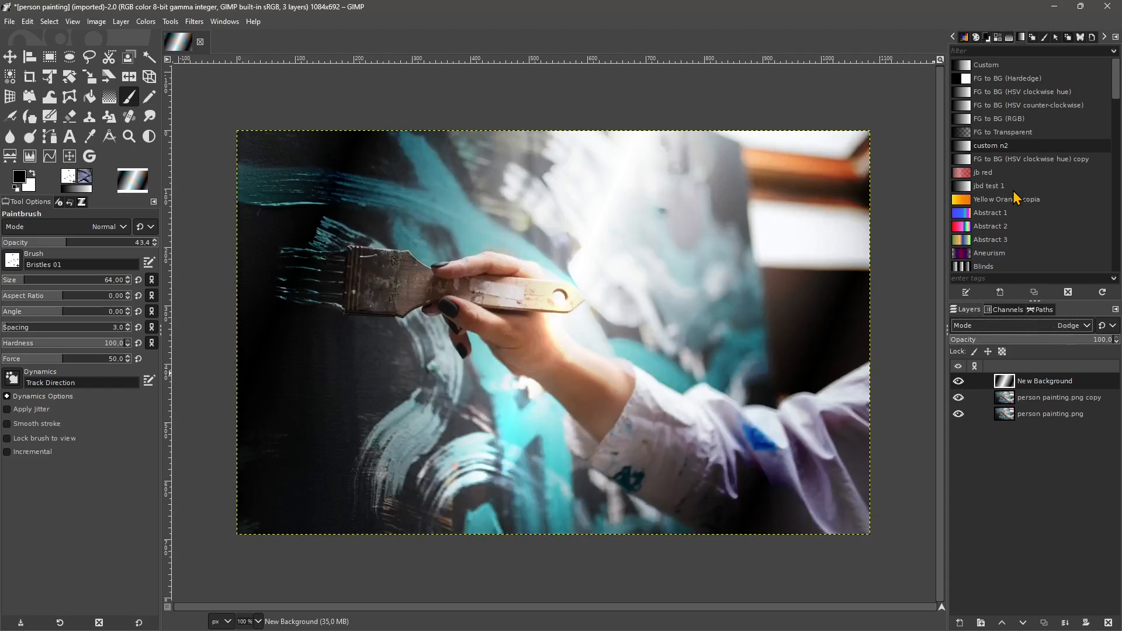
{"action": "key", "text": "Down"}
{"action": "key", "text": "Down"}
{"action": "key", "text": "Down"}
{"action": "key", "text": "Down"}
{"action": "key", "text": "Down"}
{"action": "key", "text": "Down"}
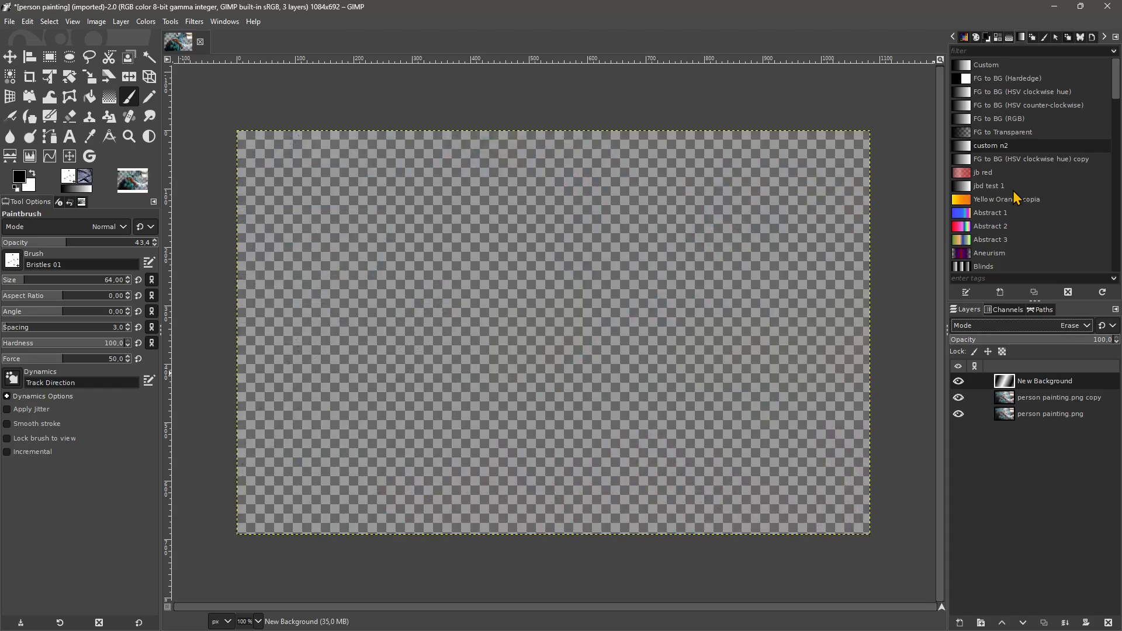
{"action": "key", "text": "Down"}
{"action": "key", "text": "Down"}
{"action": "key", "text": "Down"}
{"action": "key", "text": "Down"}
{"action": "key", "text": "Down"}
{"action": "key", "text": "Down"}
{"action": "key", "text": "Down"}
{"action": "key", "text": "Down"}
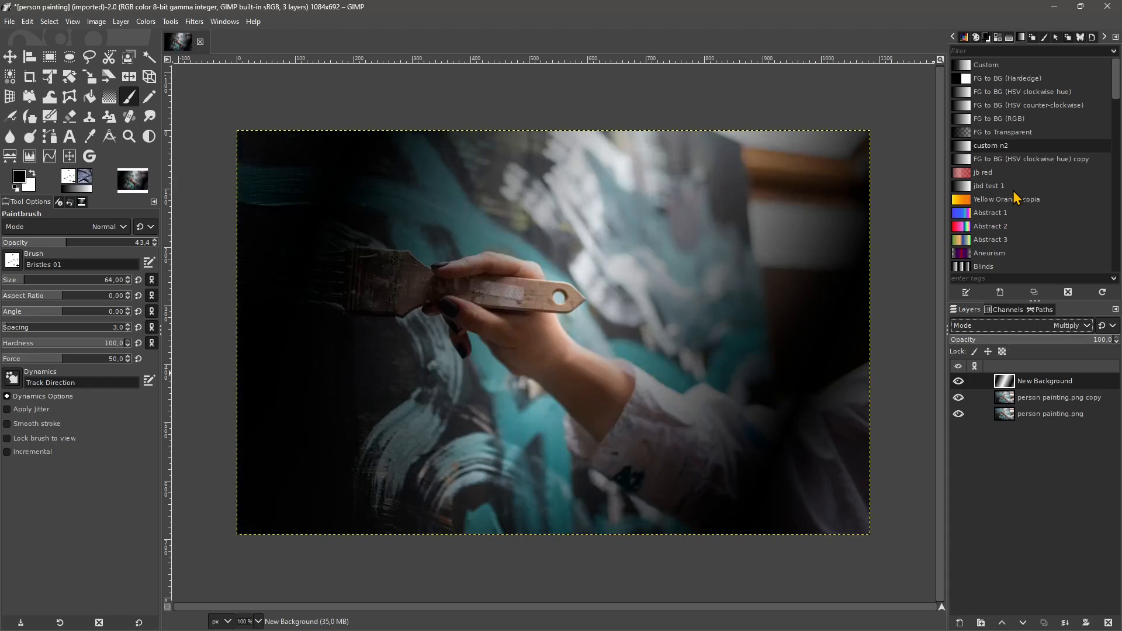
{"action": "key", "text": "Down"}
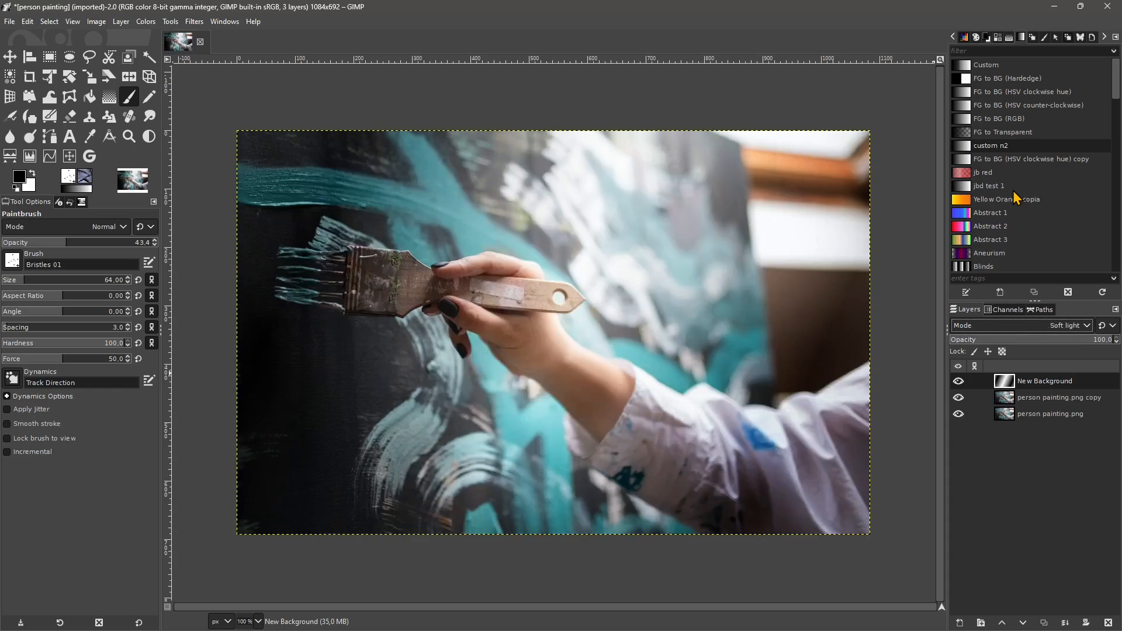
{"action": "key", "text": "Up"}
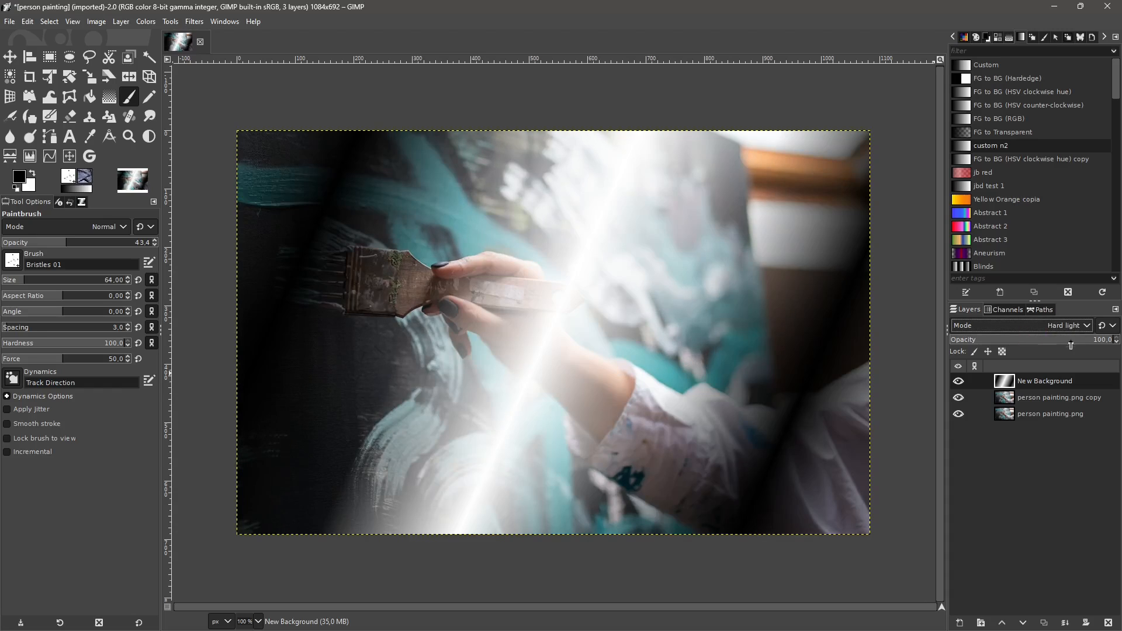
{"action": "left_click_drag", "start_coordinate": [1072, 345], "coordinate": [960, 345]}
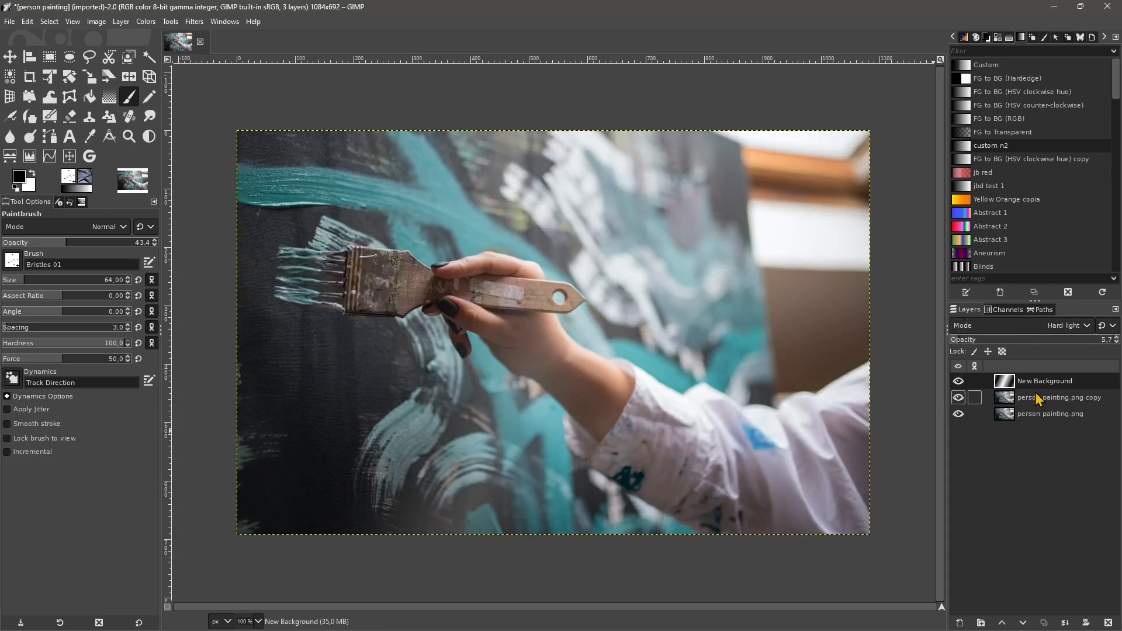
Step: Add a transparent layer above New Background and reset the Paintbrush options, using the 2. Hardness 075 brush
{"action": "left_click", "coordinate": [959, 623]}
{"action": "left_click", "coordinate": [1028, 600]}
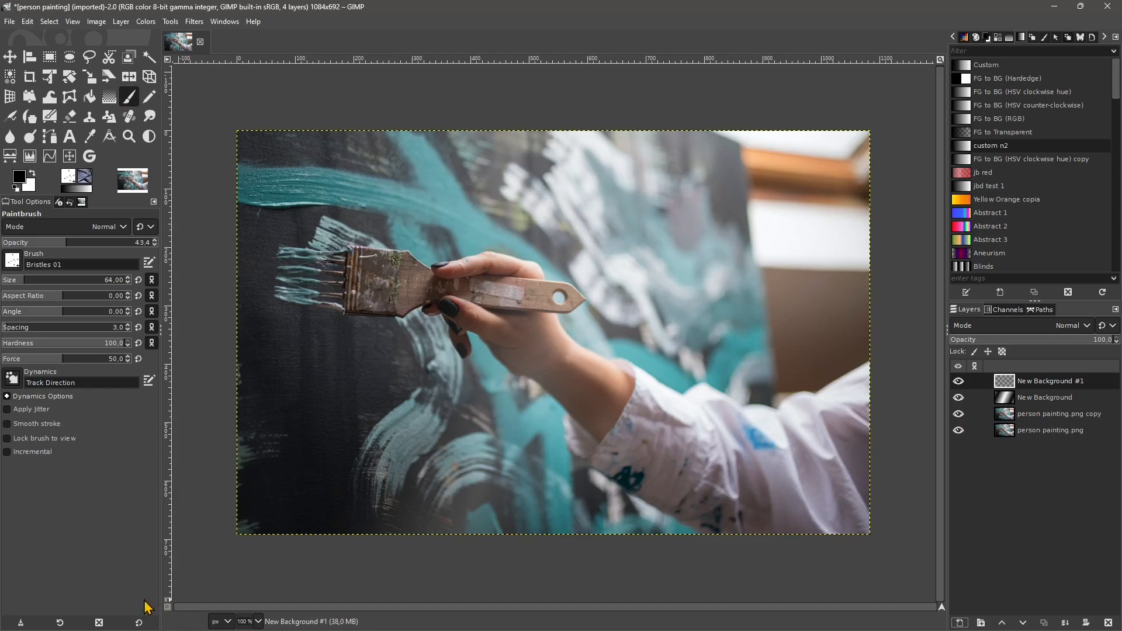
{"action": "left_click", "coordinate": [144, 622]}
{"action": "left_click", "coordinate": [12, 261]}
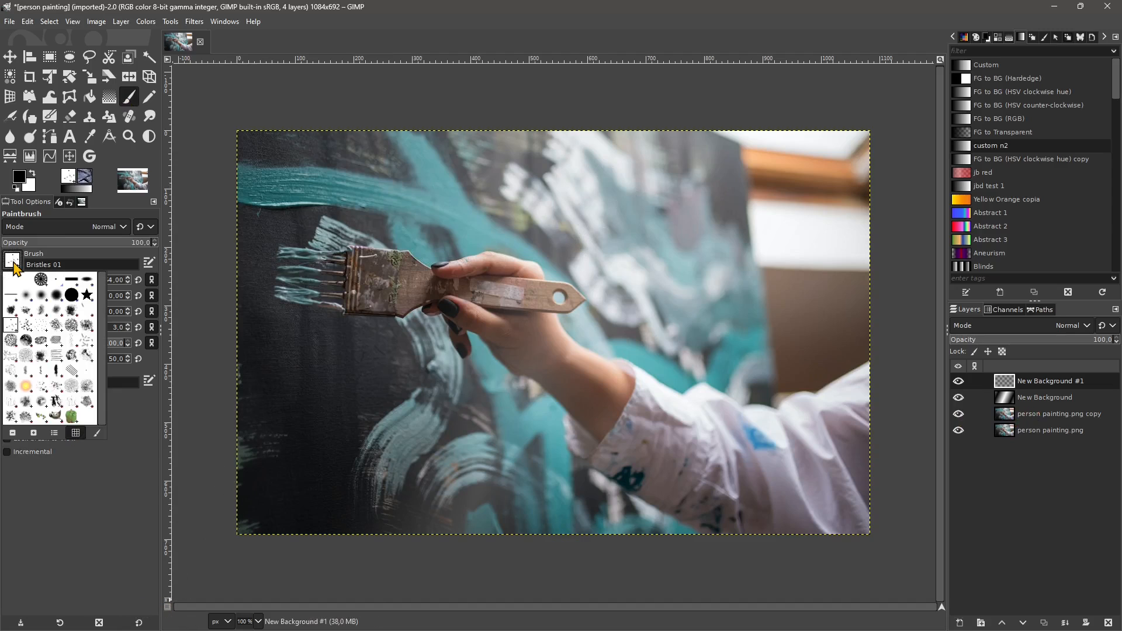
{"action": "left_click", "coordinate": [57, 297]}
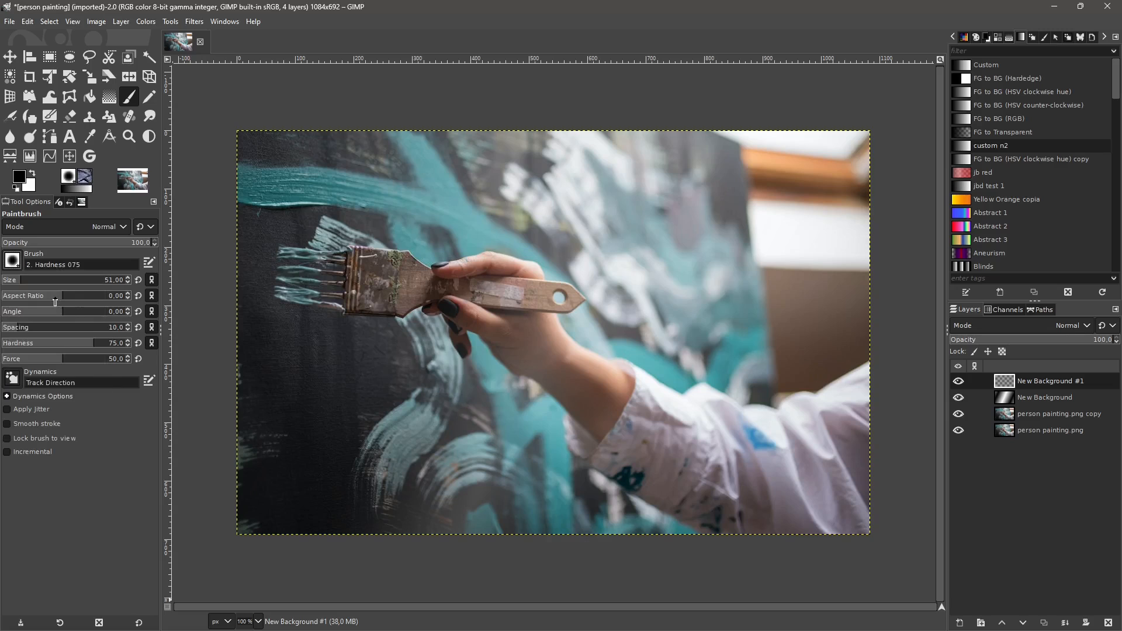
Step: Paint three black strokes across the upper image at size 51, plus a thick one above the pictured brush at size 145
{"action": "left_click_drag", "start_coordinate": [330, 175], "coordinate": [586, 183]}
{"action": "left_click_drag", "start_coordinate": [671, 173], "coordinate": [675, 233]}
{"action": "mouse_move", "coordinate": [522, 235]}
{"action": "left_mouse_down"}
{"action": "mouse_move", "coordinate": [618, 242]}
{"action": "mouse_move", "coordinate": [621, 271]}
{"action": "mouse_move", "coordinate": [701, 276]}
{"action": "left_mouse_up"}
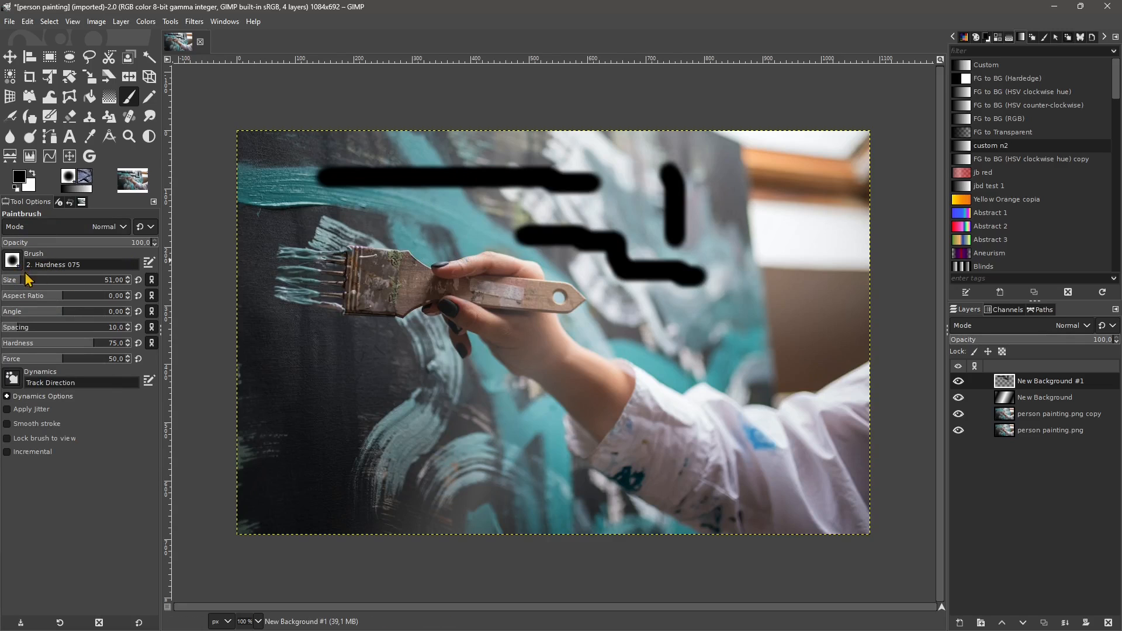
{"action": "left_click_drag", "start_coordinate": [33, 286], "coordinate": [40, 286]}
{"action": "left_click_drag", "start_coordinate": [304, 239], "coordinate": [418, 241]}
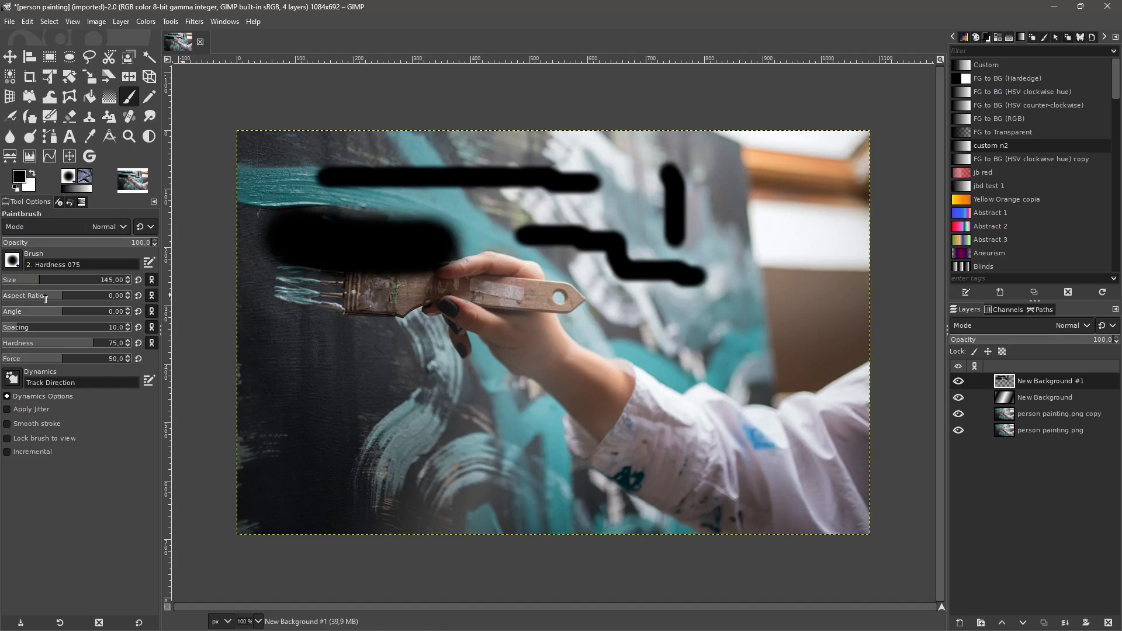
Step: Paint spiky marks below the pictured brush with an aspect ratio of 14, and more beside them with an aspect ratio of -5
{"action": "left_click_drag", "start_coordinate": [64, 303], "coordinate": [111, 302]}
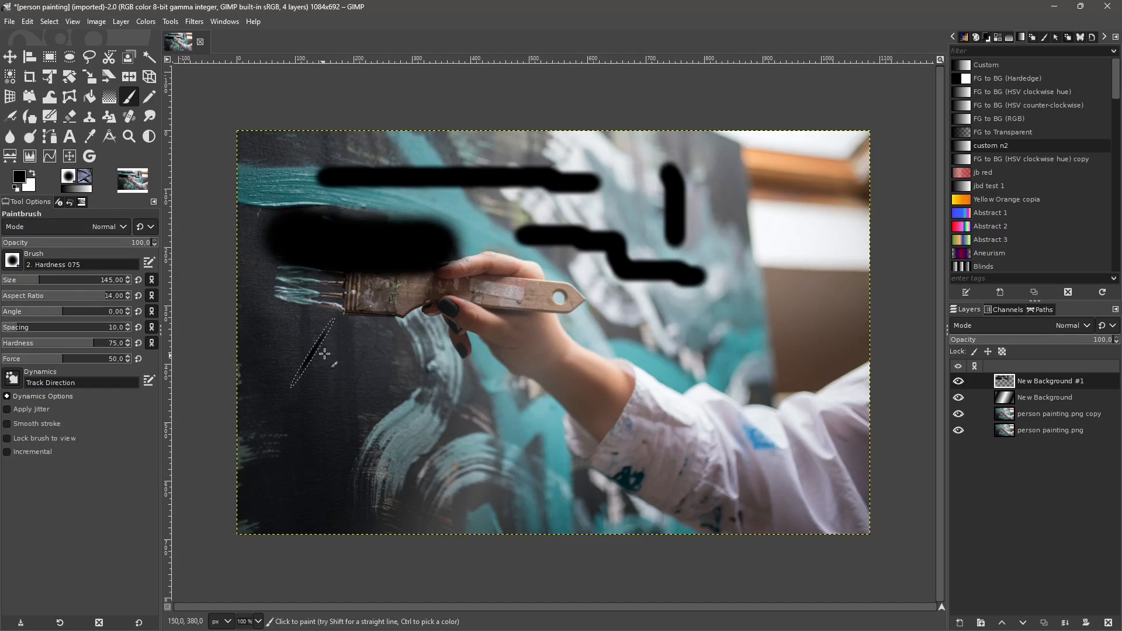
{"action": "mouse_move", "coordinate": [310, 351]}
{"action": "left_mouse_down"}
{"action": "mouse_move", "coordinate": [347, 381]}
{"action": "mouse_move", "coordinate": [332, 389]}
{"action": "mouse_move", "coordinate": [304, 344]}
{"action": "left_mouse_up"}
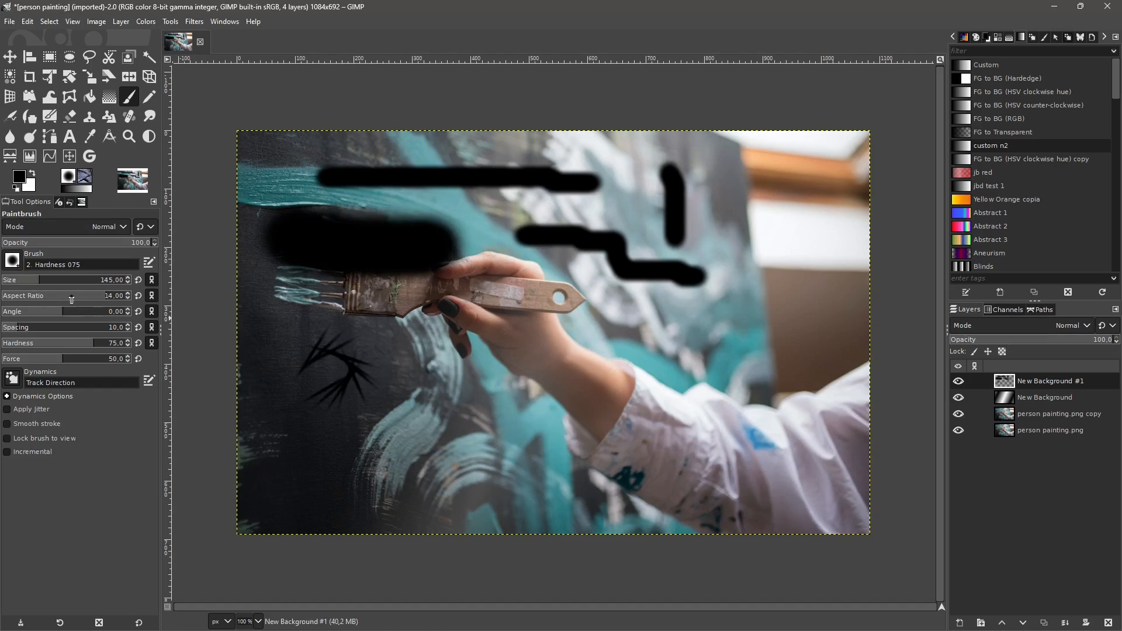
{"action": "left_click_drag", "start_coordinate": [73, 296], "coordinate": [49, 295]}
{"action": "left_click", "coordinate": [410, 355]}
{"action": "mouse_move", "coordinate": [410, 355]}
{"action": "left_mouse_down"}
{"action": "mouse_move", "coordinate": [439, 357]}
{"action": "mouse_move", "coordinate": [418, 380]}
{"action": "left_mouse_up"}
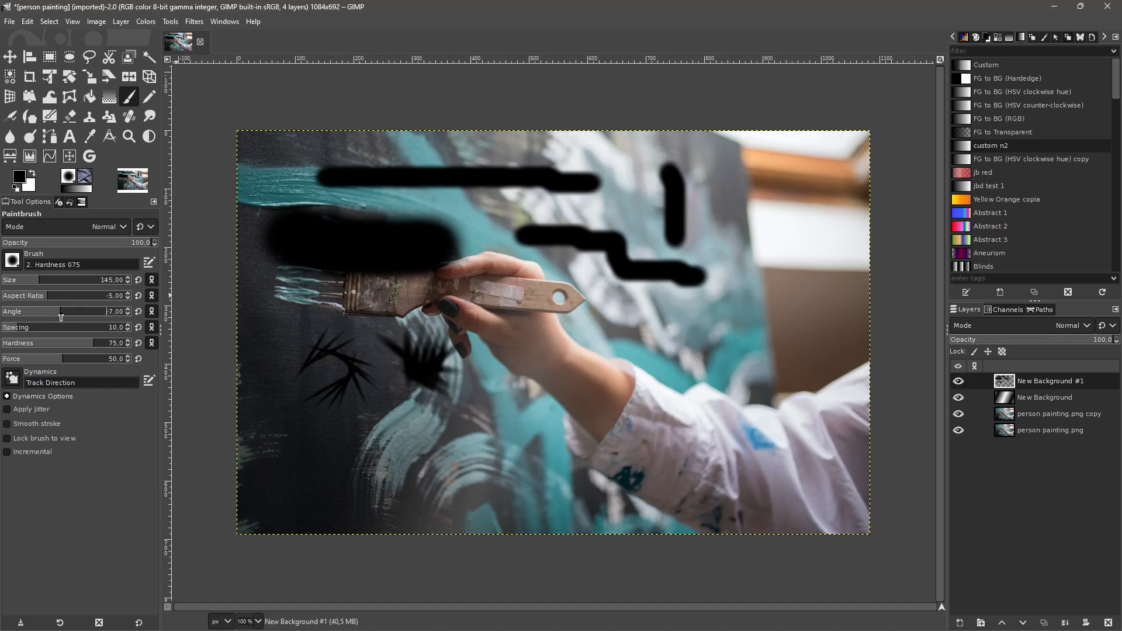
Step: Set the brush angle to 69 and spacing to 68, painting a continuous stroke and a trail of separated dabs across the lower image
{"action": "mouse_move", "coordinate": [243, 433]}
{"action": "left_mouse_down"}
{"action": "mouse_move", "coordinate": [482, 450]}
{"action": "mouse_move", "coordinate": [575, 440]}
{"action": "mouse_move", "coordinate": [608, 417]}
{"action": "left_mouse_up"}
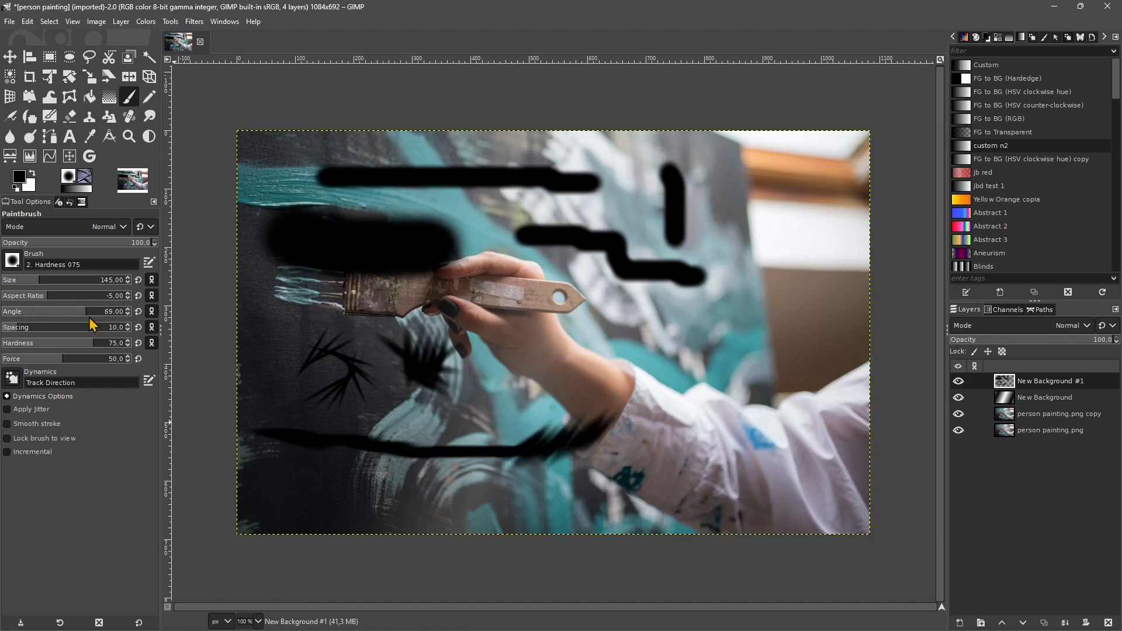
{"action": "left_click_drag", "start_coordinate": [47, 334], "coordinate": [63, 335]}
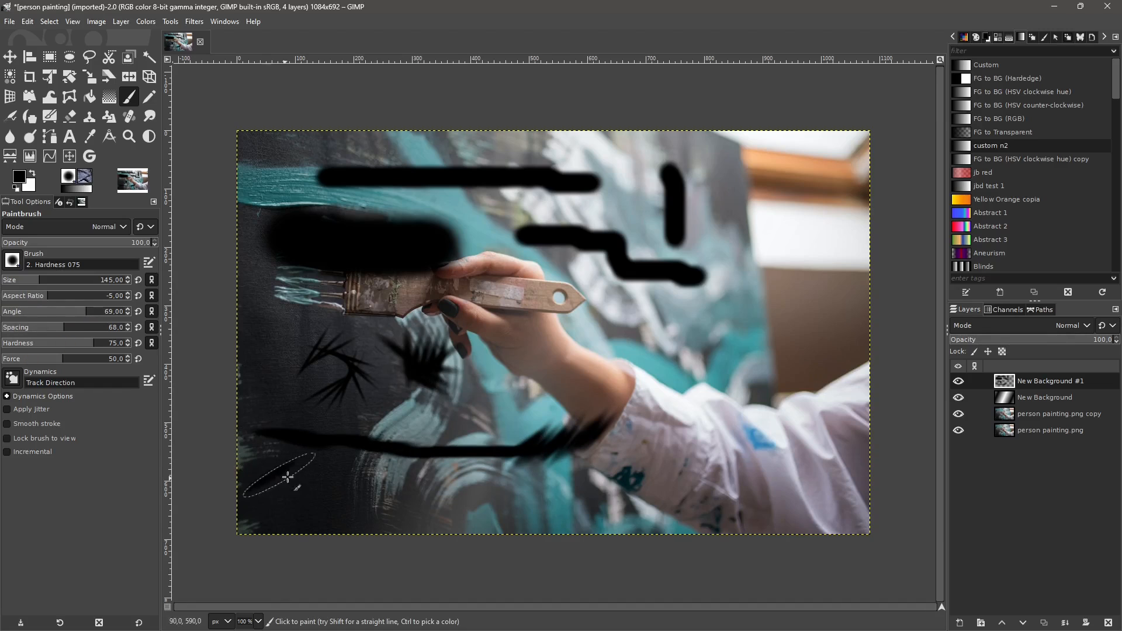
{"action": "mouse_move", "coordinate": [358, 482]}
{"action": "left_mouse_down"}
{"action": "mouse_move", "coordinate": [593, 490]}
{"action": "mouse_move", "coordinate": [658, 481]}
{"action": "mouse_move", "coordinate": [715, 452]}
{"action": "mouse_move", "coordinate": [774, 389]}
{"action": "mouse_move", "coordinate": [796, 321]}
{"action": "mouse_move", "coordinate": [786, 230]}
{"action": "mouse_move", "coordinate": [789, 266]}
{"action": "left_mouse_up"}
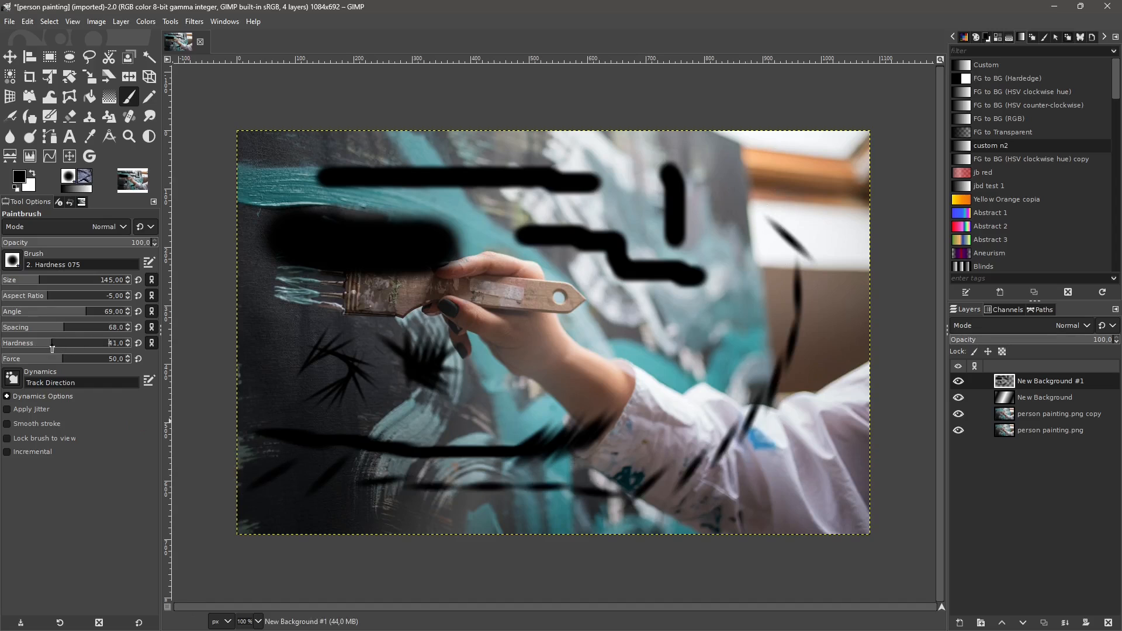
Step: Try a brush hardness of 0, then set it to 100 and paint a winding trail of crisp dabs across the image's middle
{"action": "left_click_drag", "start_coordinate": [52, 349], "coordinate": [3, 349]}
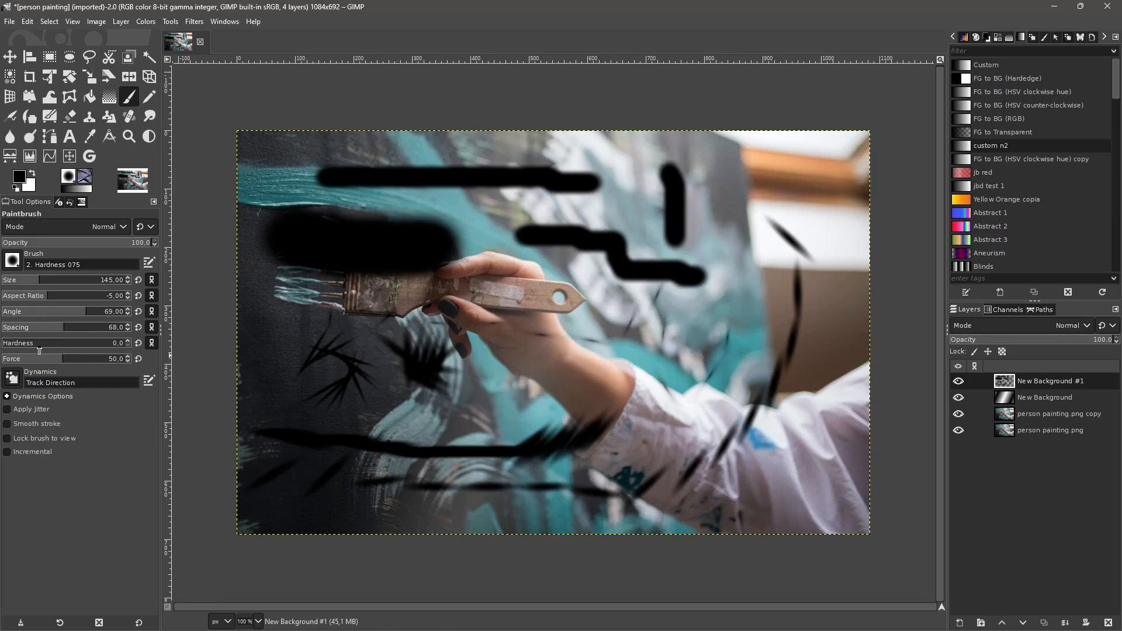
{"action": "left_click_drag", "start_coordinate": [39, 351], "coordinate": [124, 349]}
{"action": "mouse_move", "coordinate": [275, 328]}
{"action": "left_mouse_down"}
{"action": "mouse_move", "coordinate": [652, 234]}
{"action": "mouse_move", "coordinate": [621, 392]}
{"action": "mouse_move", "coordinate": [750, 316]}
{"action": "left_mouse_up"}
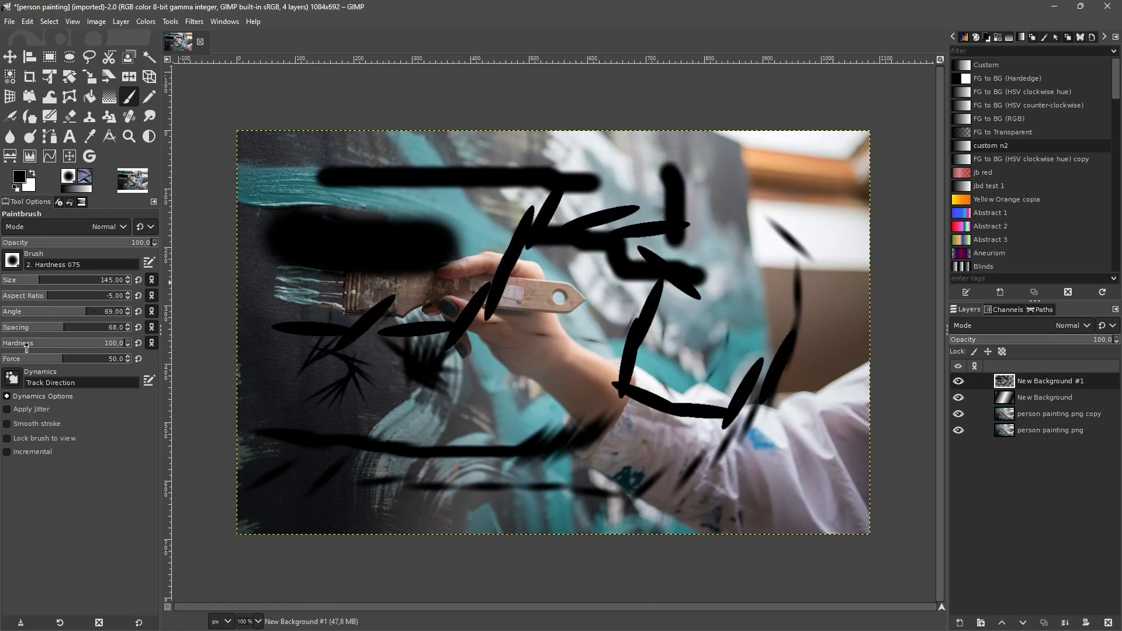
Step: Try a dab trail rising diagonally across the image, and paint again above the hand with a changed brush force
{"action": "left_click_drag", "start_coordinate": [97, 370], "coordinate": [132, 374]}
{"action": "mouse_move", "coordinate": [287, 422]}
{"action": "left_mouse_down"}
{"action": "mouse_move", "coordinate": [476, 415]}
{"action": "mouse_move", "coordinate": [704, 287]}
{"action": "left_mouse_up"}
{"action": "left_click_drag", "start_coordinate": [104, 359], "coordinate": [3, 359]}
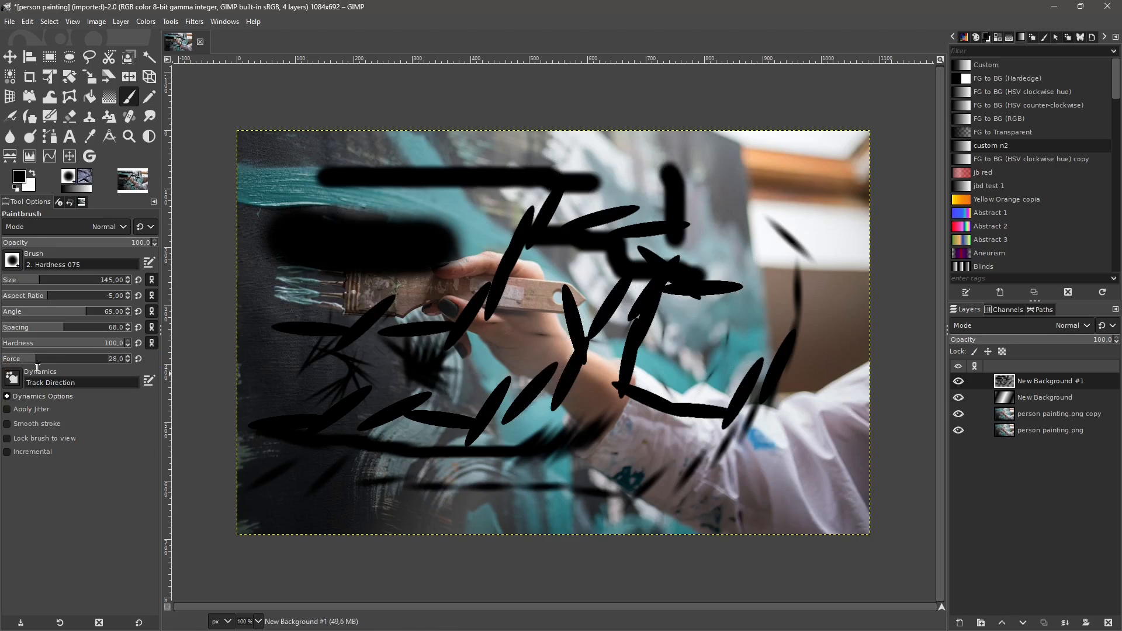
{"action": "left_click_drag", "start_coordinate": [38, 367], "coordinate": [40, 367]}
{"action": "mouse_move", "coordinate": [634, 182]}
{"action": "left_mouse_down"}
{"action": "mouse_move", "coordinate": [793, 187]}
{"action": "mouse_move", "coordinate": [649, 160]}
{"action": "mouse_move", "coordinate": [748, 176]}
{"action": "mouse_move", "coordinate": [666, 170]}
{"action": "mouse_move", "coordinate": [732, 180]}
{"action": "mouse_move", "coordinate": [711, 163]}
{"action": "mouse_move", "coordinate": [684, 198]}
{"action": "left_mouse_up"}
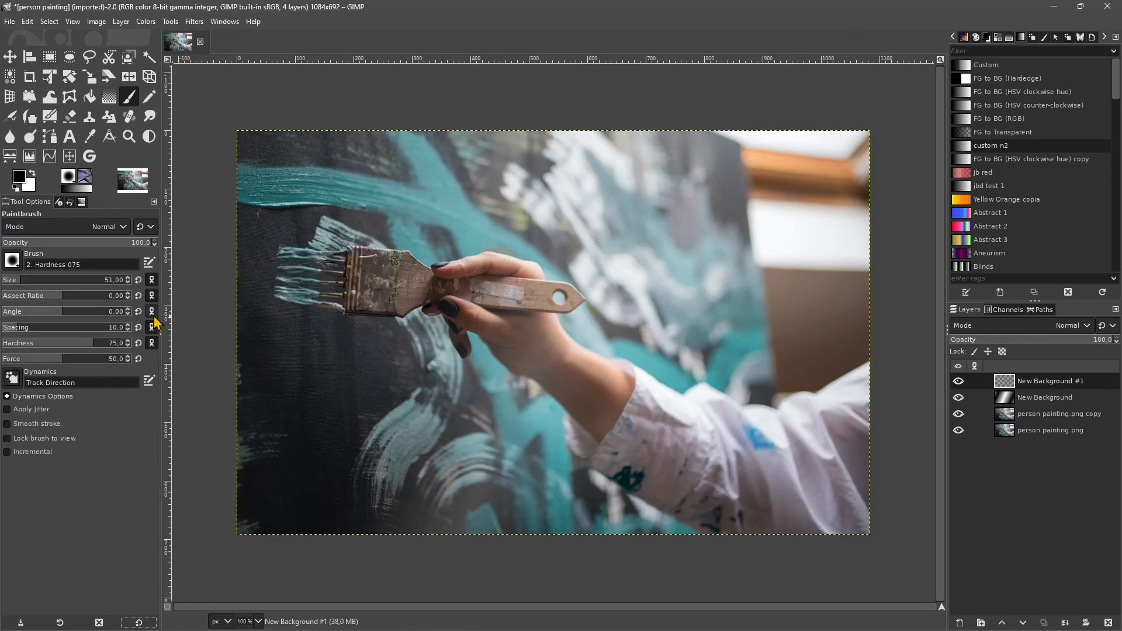
Step: Choose the 2. Star brush and paint a horizontal row of black stars across the upper image
{"action": "left_click", "coordinate": [11, 261]}
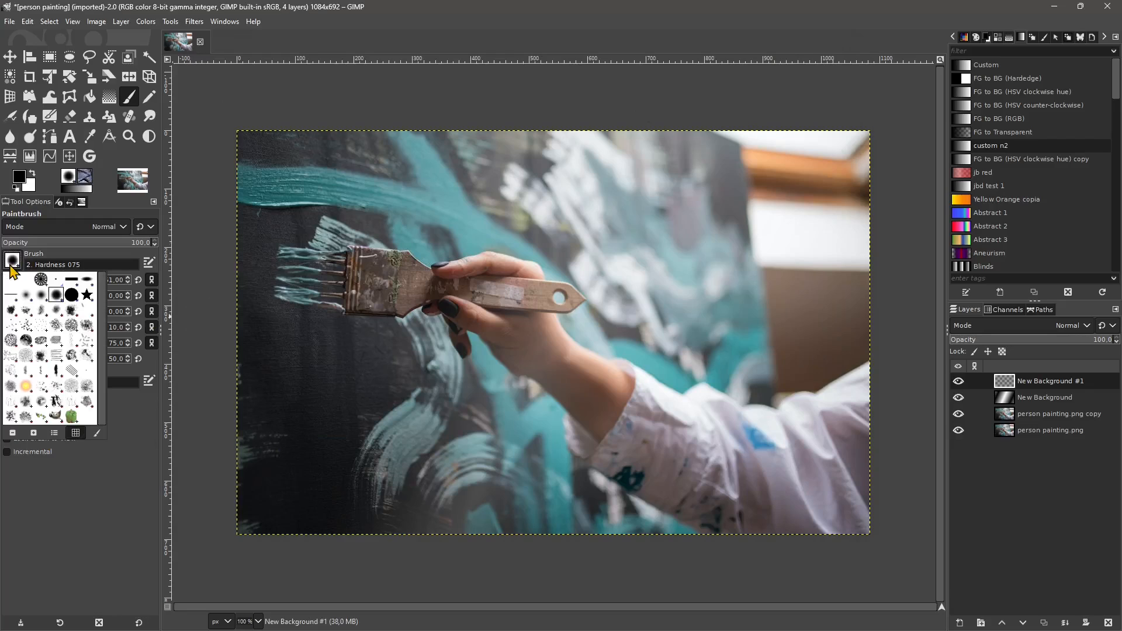
{"action": "left_click", "coordinate": [87, 296]}
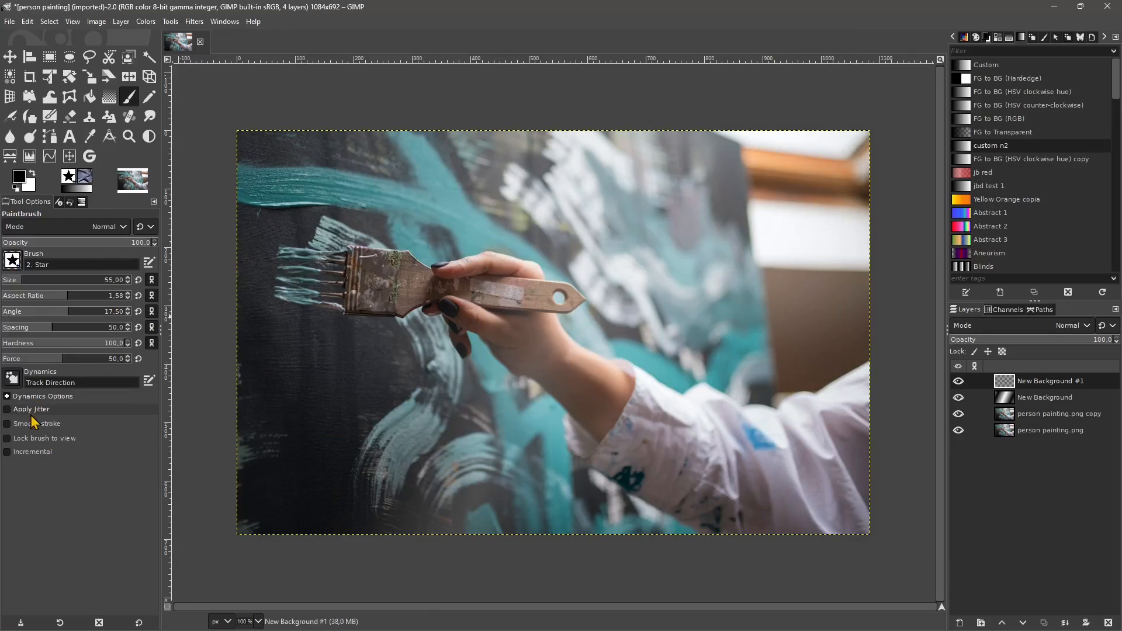
{"action": "left_click", "coordinate": [305, 178]}
{"action": "left_click_drag", "start_coordinate": [305, 178], "coordinate": [696, 193]}
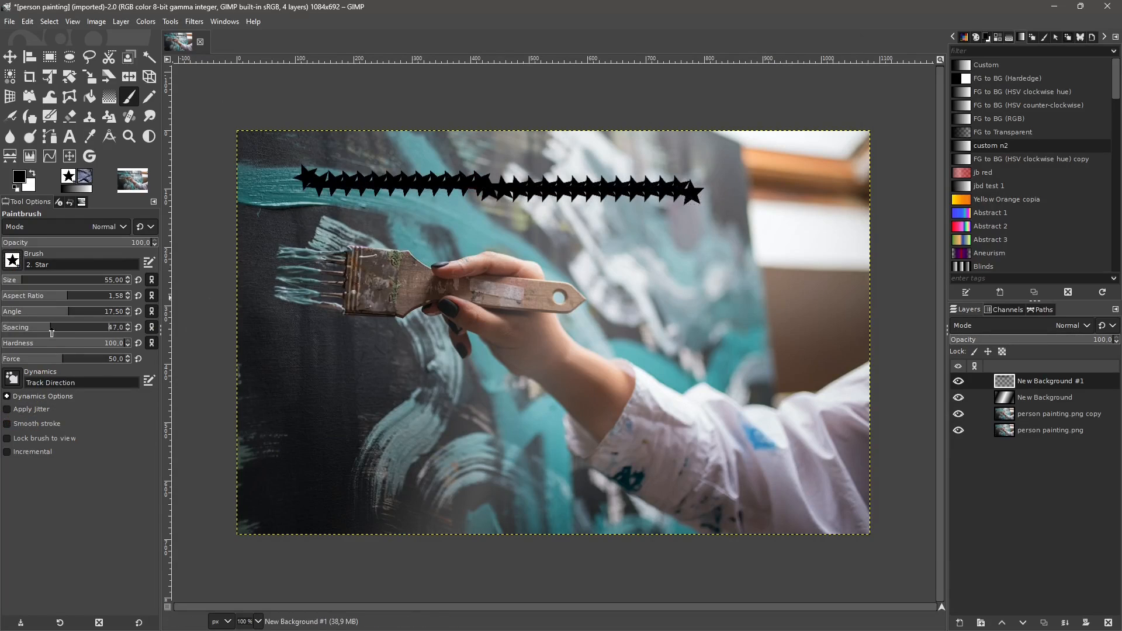
Step: Paint a wider-spaced star row below the first at spacing 71, and a third row with hardness lowered to 71
{"action": "left_click_drag", "start_coordinate": [63, 335], "coordinate": [67, 334]}
{"action": "left_click_drag", "start_coordinate": [295, 219], "coordinate": [832, 229]}
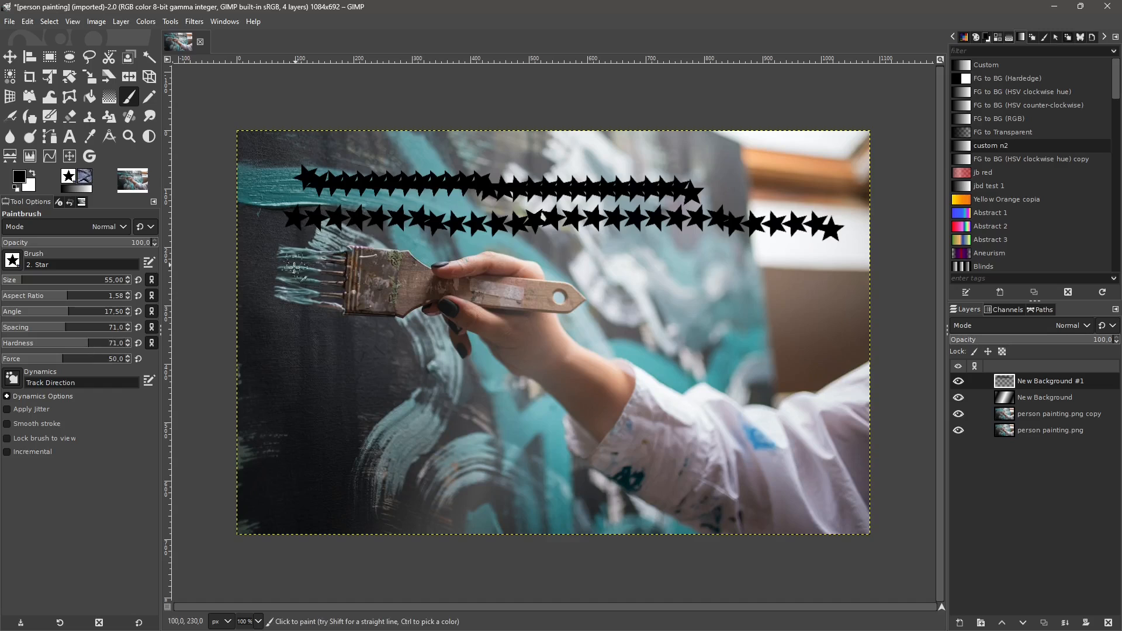
{"action": "left_click_drag", "start_coordinate": [283, 251], "coordinate": [567, 248]}
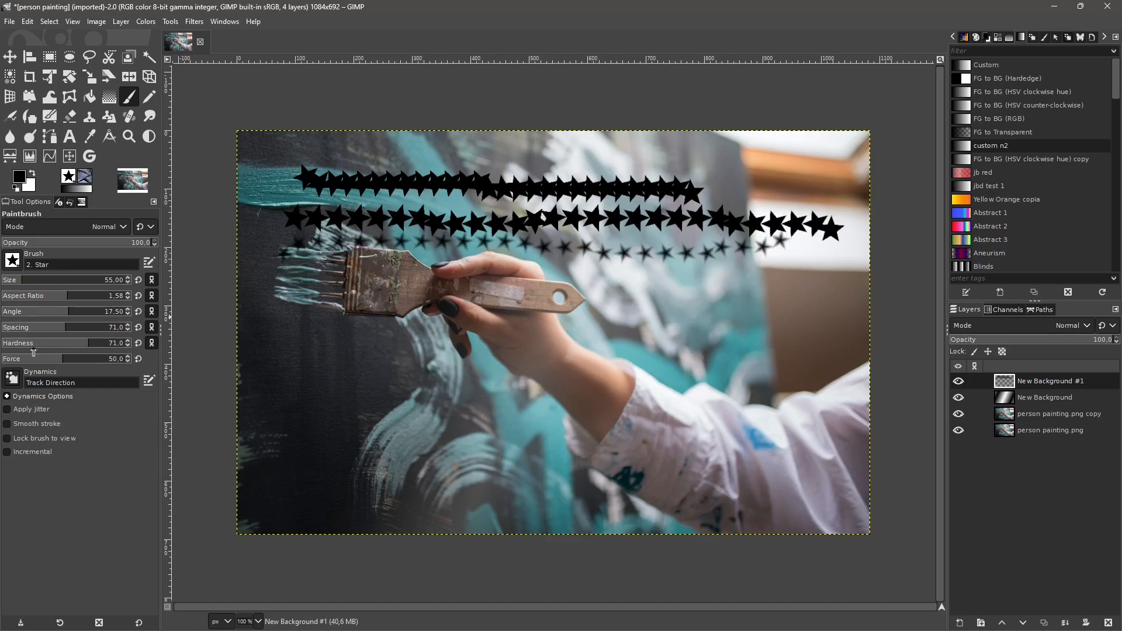
Step: Enable jitter and paint a star row below the hand, plus widely scattered stars lower down with a jitter amount of 2.33
{"action": "left_click", "coordinate": [12, 264]}
{"action": "left_click", "coordinate": [125, 464]}
{"action": "left_click", "coordinate": [9, 411]}
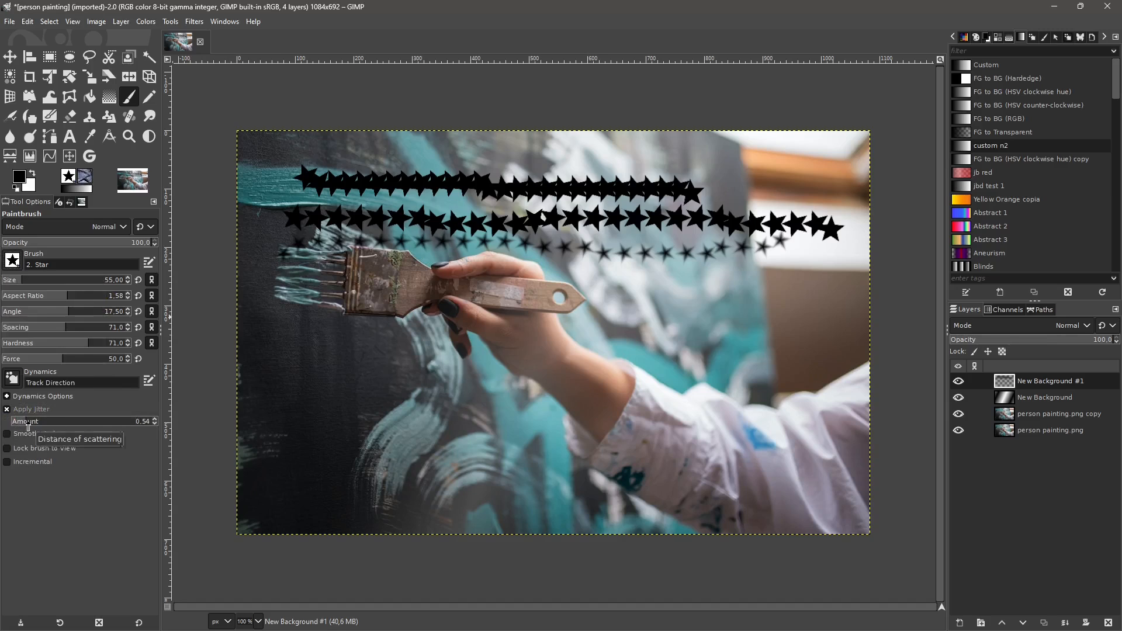
{"action": "left_click_drag", "start_coordinate": [276, 341], "coordinate": [792, 336]}
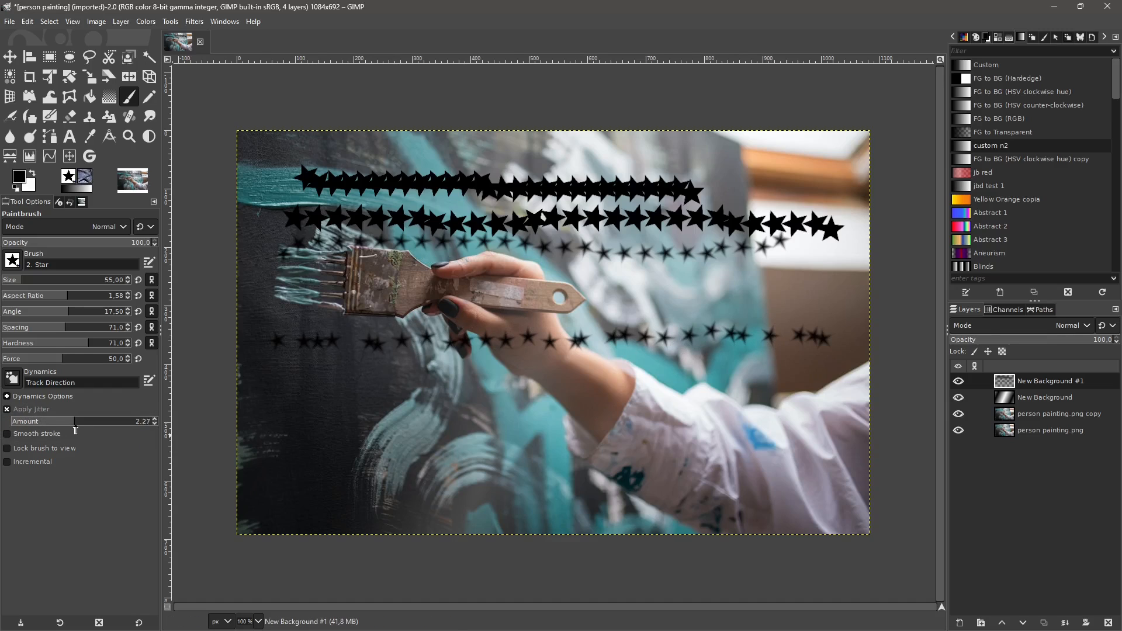
{"action": "left_click_drag", "start_coordinate": [75, 430], "coordinate": [77, 430]}
{"action": "left_click", "coordinate": [310, 393]}
{"action": "mouse_move", "coordinate": [386, 393]}
{"action": "left_mouse_down"}
{"action": "mouse_move", "coordinate": [481, 381]}
{"action": "mouse_move", "coordinate": [835, 386]}
{"action": "mouse_move", "coordinate": [391, 390]}
{"action": "mouse_move", "coordinate": [275, 412]}
{"action": "mouse_move", "coordinate": [345, 450]}
{"action": "mouse_move", "coordinate": [590, 432]}
{"action": "mouse_move", "coordinate": [728, 444]}
{"action": "left_mouse_up"}
Step: Enable smooth stroke with a weight of 717.5, and set force to 44, jitter amount to 0 and spacing to 4
{"action": "left_click", "coordinate": [24, 433]}
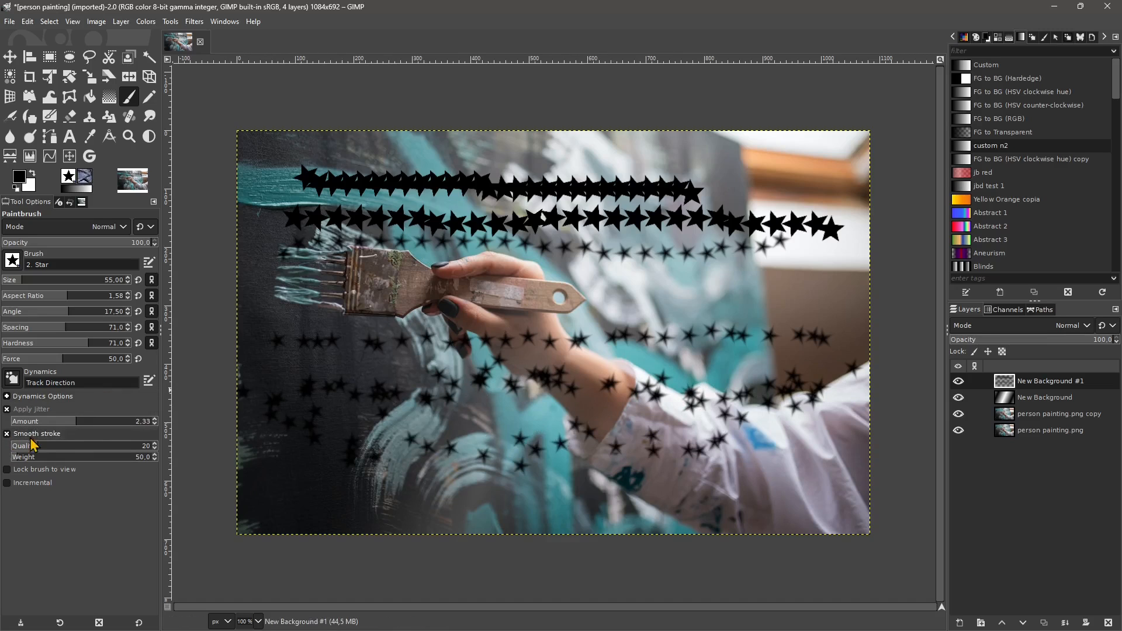
{"action": "left_click_drag", "start_coordinate": [28, 465], "coordinate": [112, 470]}
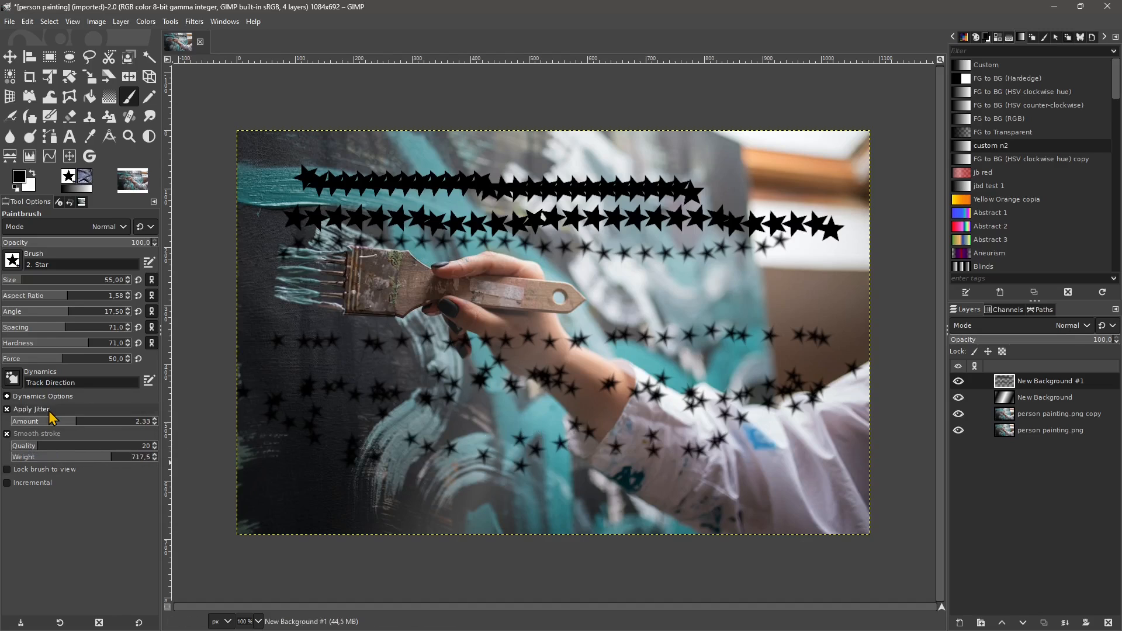
{"action": "left_click_drag", "start_coordinate": [52, 361], "coordinate": [55, 361]}
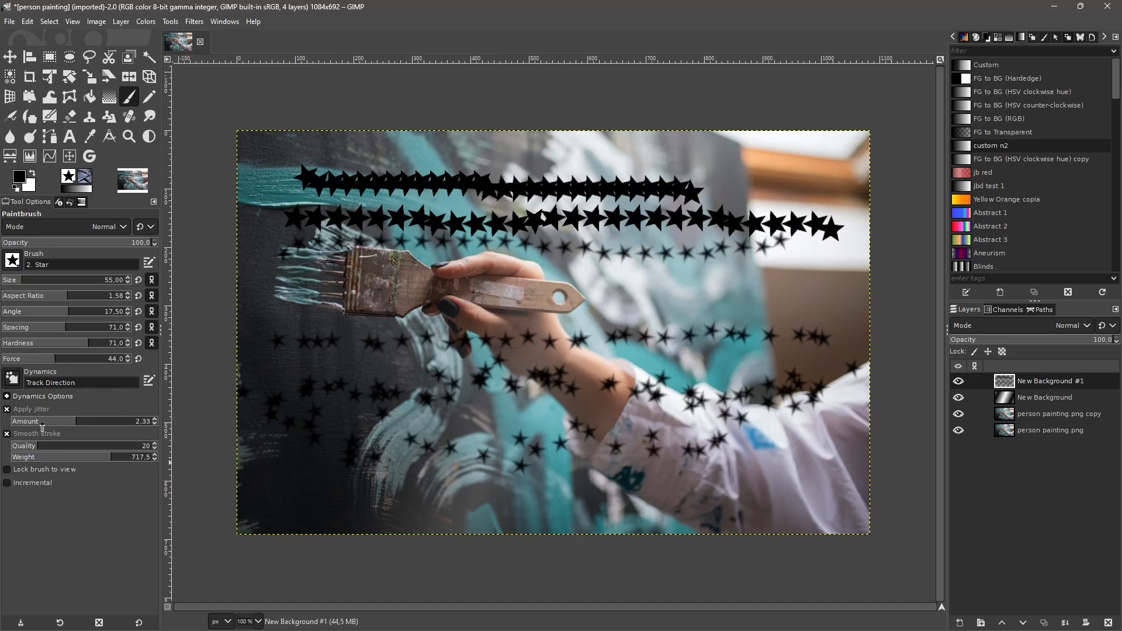
{"action": "left_click_drag", "start_coordinate": [43, 425], "coordinate": [14, 426]}
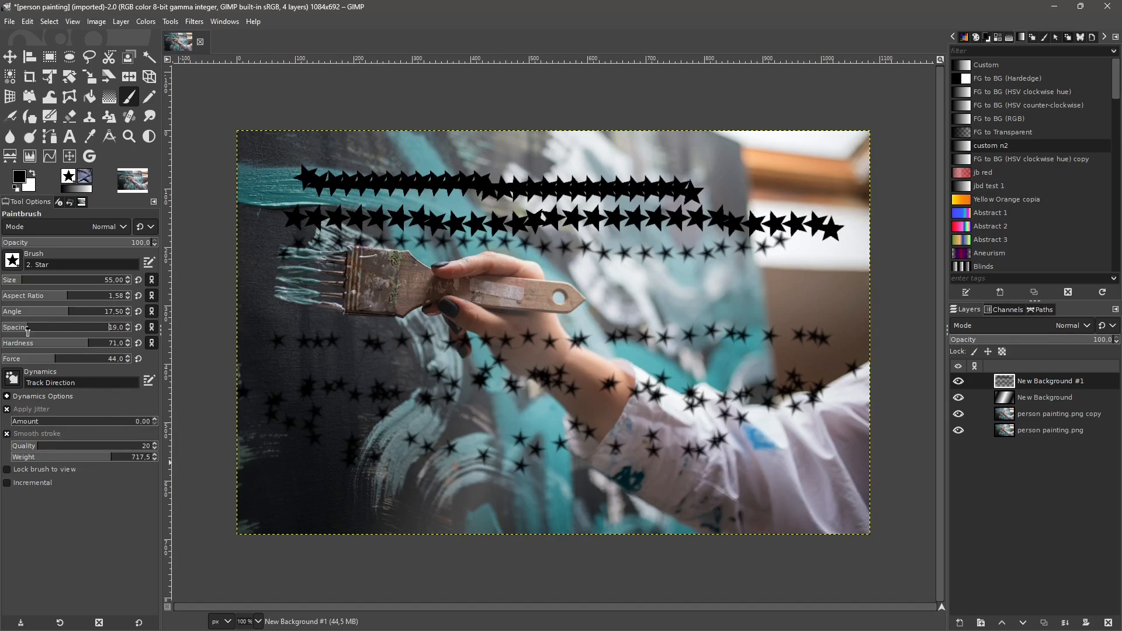
{"action": "left_click_drag", "start_coordinate": [28, 332], "coordinate": [12, 330]}
Step: Paint two smooth winding strokes across the image, plus a rougher one around the upper and outer area with smoothing weight 3
{"action": "mouse_move", "coordinate": [268, 460]}
{"action": "left_mouse_down"}
{"action": "mouse_move", "coordinate": [462, 470]}
{"action": "mouse_move", "coordinate": [529, 318]}
{"action": "mouse_move", "coordinate": [552, 429]}
{"action": "mouse_move", "coordinate": [716, 380]}
{"action": "mouse_move", "coordinate": [780, 327]}
{"action": "left_mouse_up"}
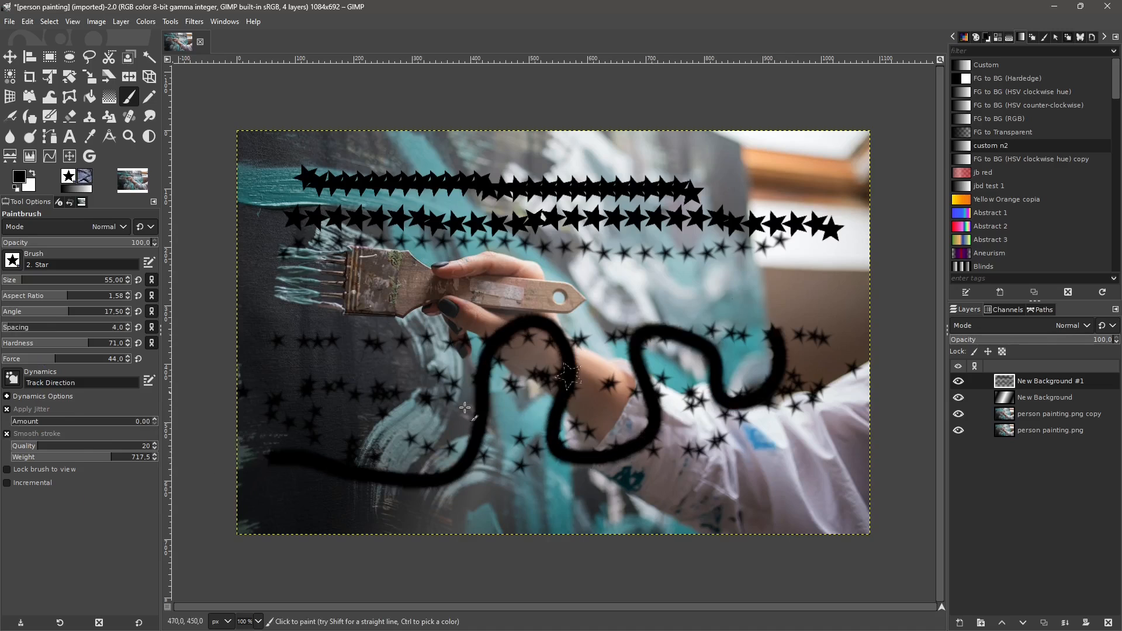
{"action": "mouse_move", "coordinate": [366, 351]}
{"action": "left_mouse_down"}
{"action": "mouse_move", "coordinate": [339, 393]}
{"action": "mouse_move", "coordinate": [324, 292]}
{"action": "mouse_move", "coordinate": [389, 218]}
{"action": "mouse_move", "coordinate": [533, 188]}
{"action": "mouse_move", "coordinate": [724, 199]}
{"action": "mouse_move", "coordinate": [742, 269]}
{"action": "left_mouse_up"}
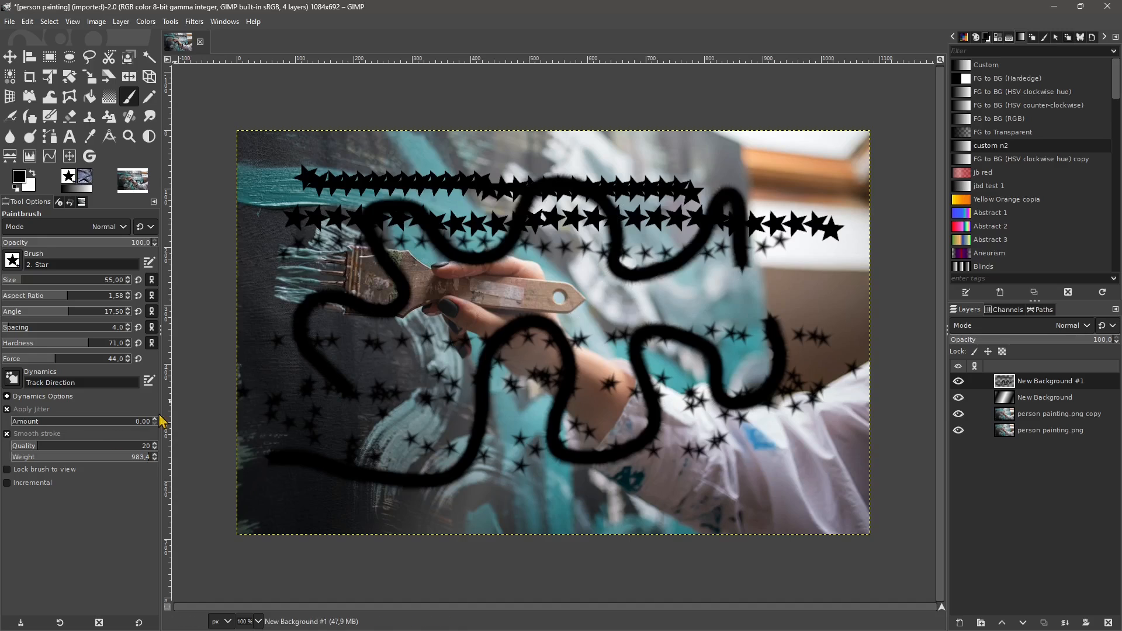
{"action": "left_click_drag", "start_coordinate": [54, 455], "coordinate": [12, 457]}
{"action": "mouse_move", "coordinate": [377, 170]}
{"action": "left_mouse_down"}
{"action": "mouse_move", "coordinate": [445, 151]}
{"action": "mouse_move", "coordinate": [564, 162]}
{"action": "mouse_move", "coordinate": [681, 146]}
{"action": "mouse_move", "coordinate": [784, 184]}
{"action": "mouse_move", "coordinate": [739, 286]}
{"action": "mouse_move", "coordinate": [818, 322]}
{"action": "mouse_move", "coordinate": [730, 488]}
{"action": "mouse_move", "coordinate": [705, 486]}
{"action": "left_mouse_up"}
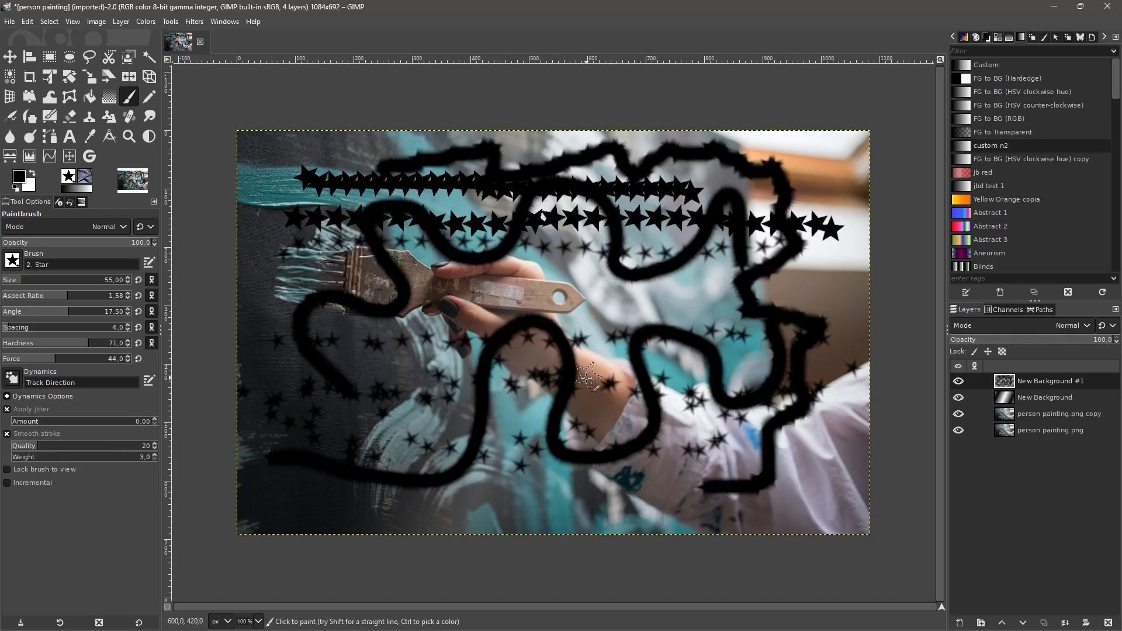
Step: Undo all the star-brush strokes to clear the paint from the photo
{"action": "key", "text": "ctrl+z"}
{"action": "key", "text": "ctrl+z"}
{"action": "key", "text": "ctrl+z"}
{"action": "key", "text": "ctrl+z"}
{"action": "key", "text": "ctrl+z"}
{"action": "key", "text": "ctrl+z"}
{"action": "key", "text": "ctrl+z"}
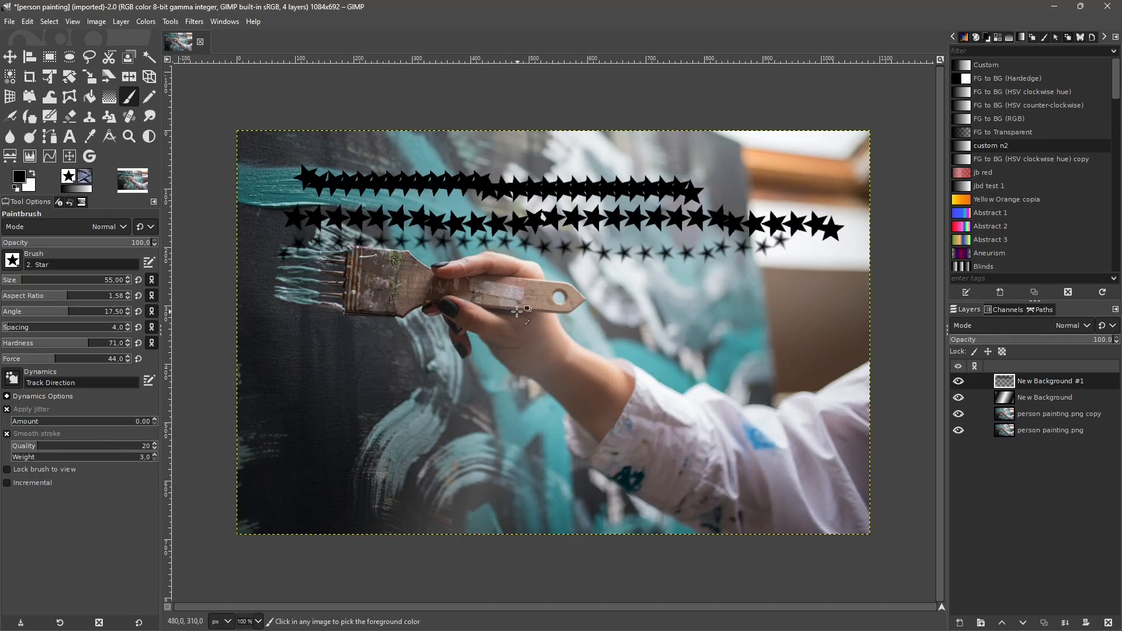
{"action": "key", "text": "ctrl+z"}
{"action": "key", "text": "ctrl+z"}
{"action": "key", "text": "ctrl+z"}
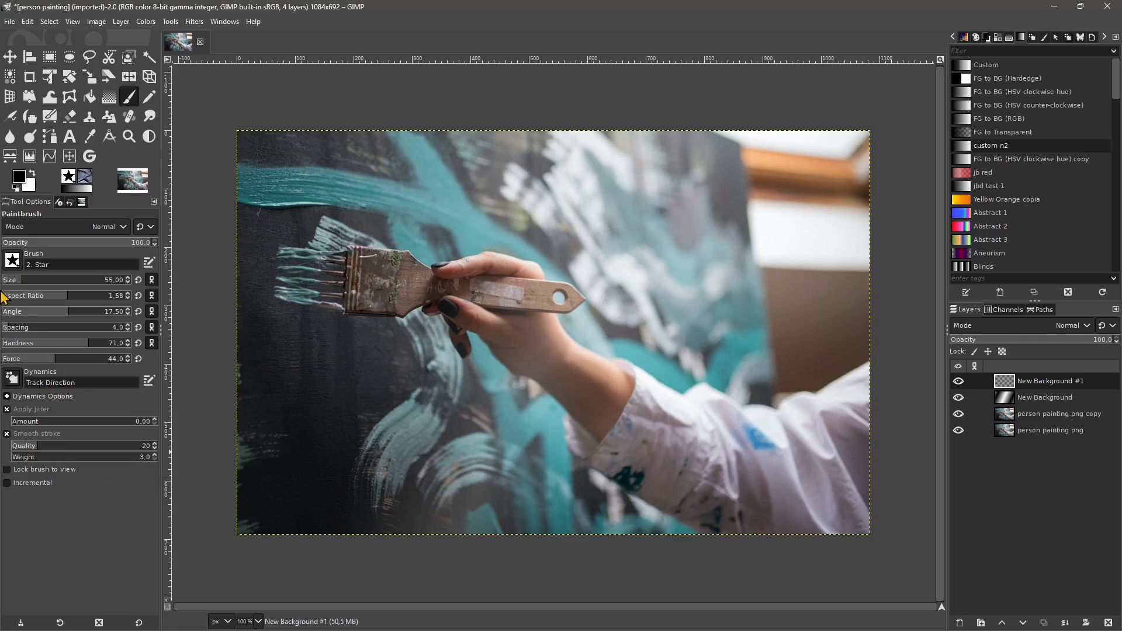
Step: Choose the Cell 02 brush and stamp three black cell patterns down the dark area below the pictured brush's bristles
{"action": "left_click", "coordinate": [18, 264]}
{"action": "left_click", "coordinate": [60, 338]}
{"action": "left_click", "coordinate": [319, 329]}
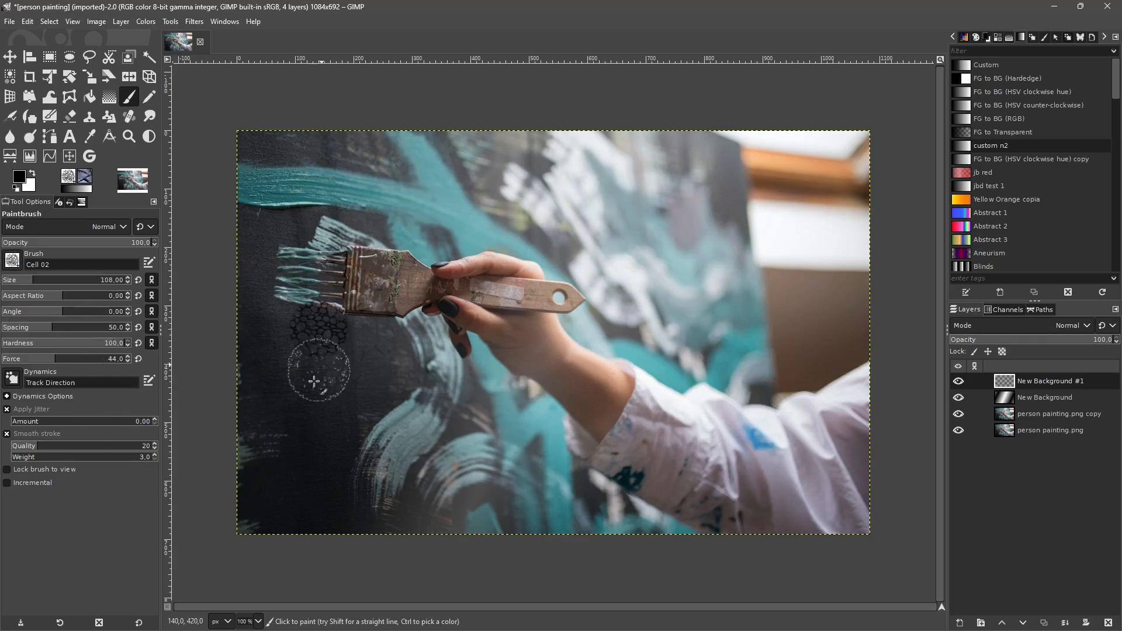
{"action": "left_click", "coordinate": [349, 411]}
{"action": "left_click", "coordinate": [326, 495]}
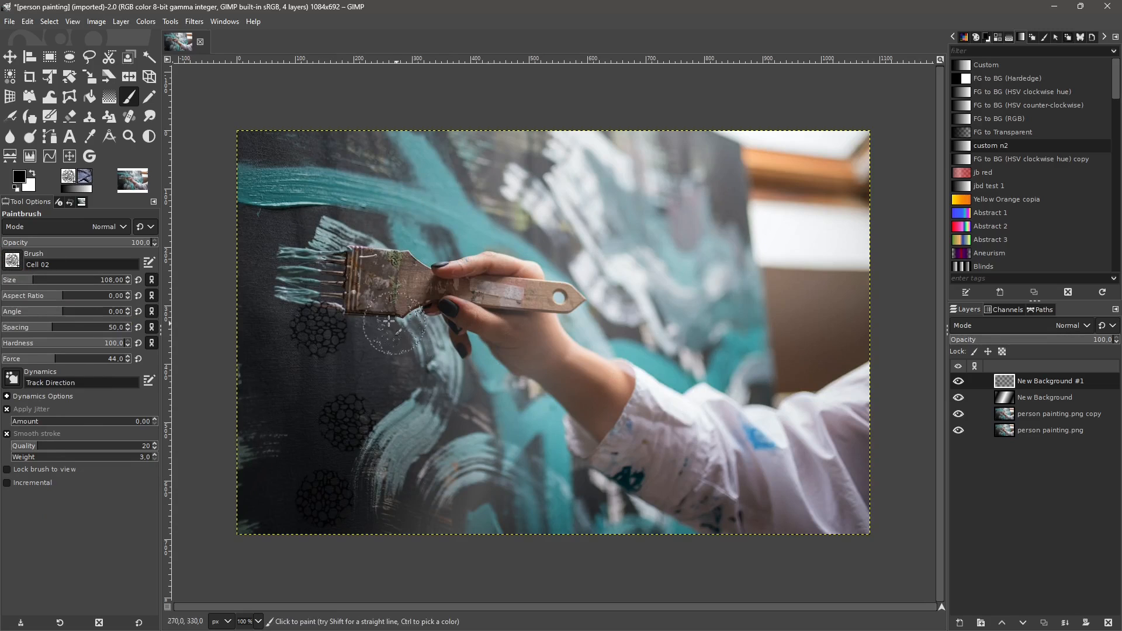
Step: Paint black grunge texture over the dark lower corner and along the image's bottom edge with the Grunge 01 brush
{"action": "left_click", "coordinate": [18, 270]}
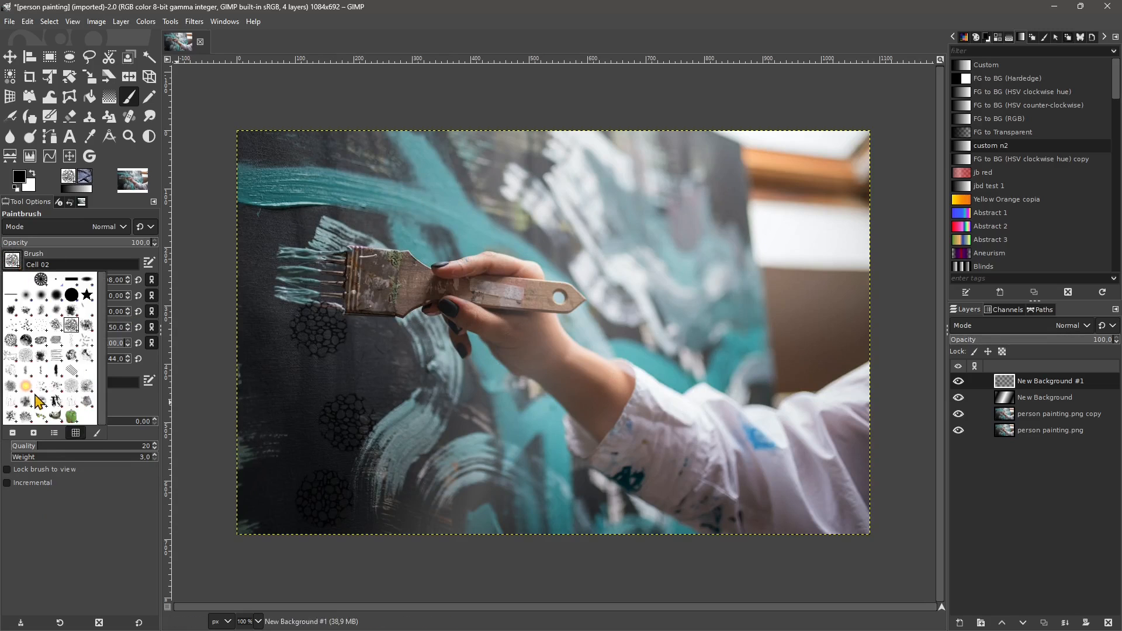
{"action": "left_click", "coordinate": [42, 365]}
{"action": "mouse_move", "coordinate": [280, 388]}
{"action": "left_mouse_down"}
{"action": "mouse_move", "coordinate": [309, 453]}
{"action": "mouse_move", "coordinate": [458, 487]}
{"action": "mouse_move", "coordinate": [661, 514]}
{"action": "mouse_move", "coordinate": [828, 519]}
{"action": "mouse_move", "coordinate": [270, 525]}
{"action": "mouse_move", "coordinate": [245, 515]}
{"action": "left_mouse_up"}
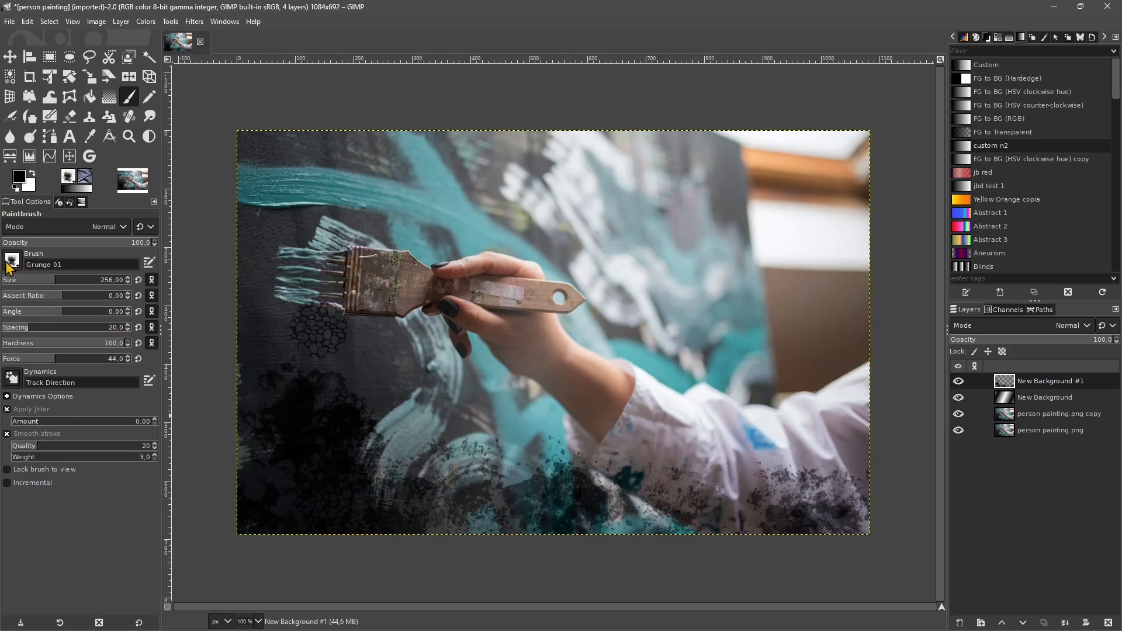
Step: Paint a thick black stroke over the lower brushwork of the image with the Oils 01 brush
{"action": "left_click", "coordinate": [10, 269]}
{"action": "left_click", "coordinate": [78, 362]}
{"action": "mouse_move", "coordinate": [398, 423]}
{"action": "left_mouse_down"}
{"action": "mouse_move", "coordinate": [423, 453]}
{"action": "mouse_move", "coordinate": [555, 485]}
{"action": "left_mouse_up"}
Step: Choose the Oils 02 brush, set the foreground color to the orange swatch and paint a thick patch in the lower dark corner
{"action": "left_click", "coordinate": [11, 261]}
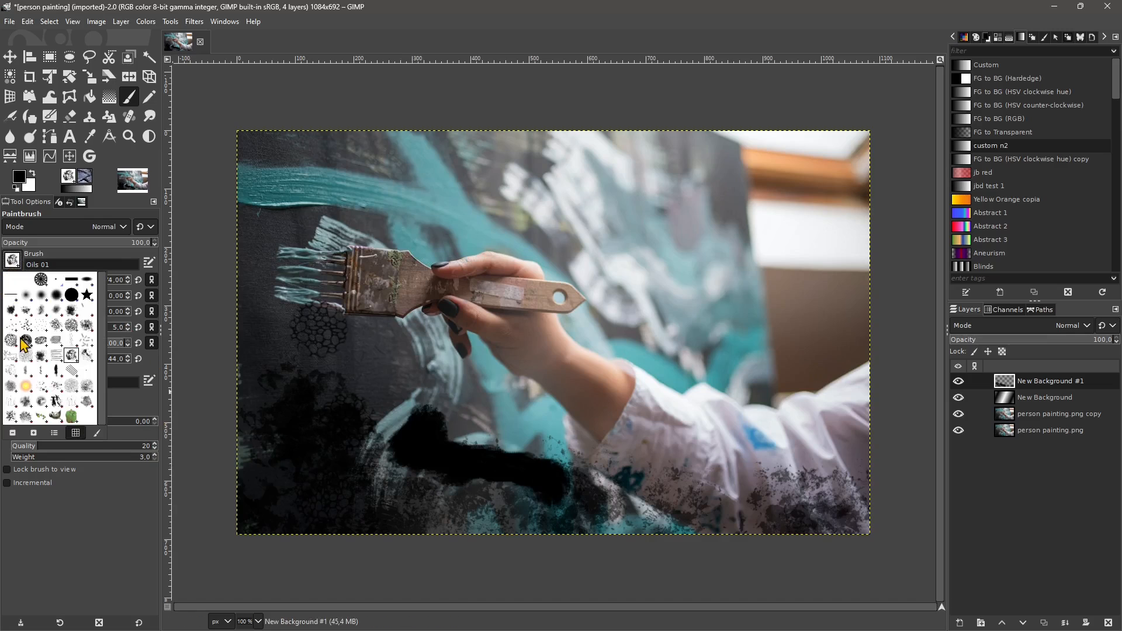
{"action": "left_click", "coordinate": [87, 358]}
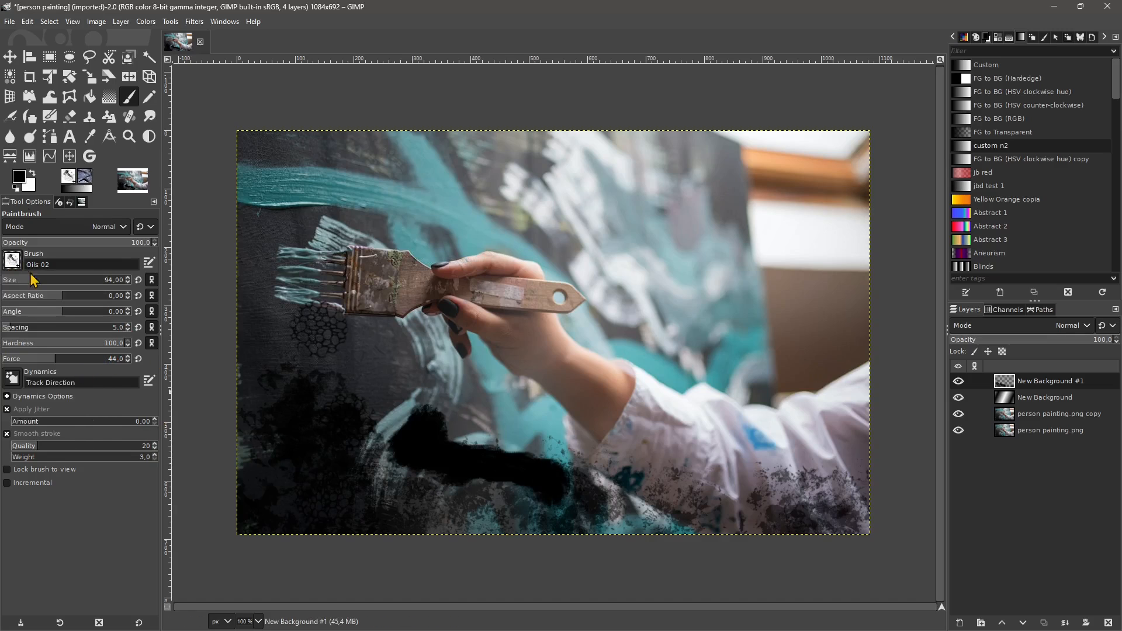
{"action": "left_click", "coordinate": [23, 180]}
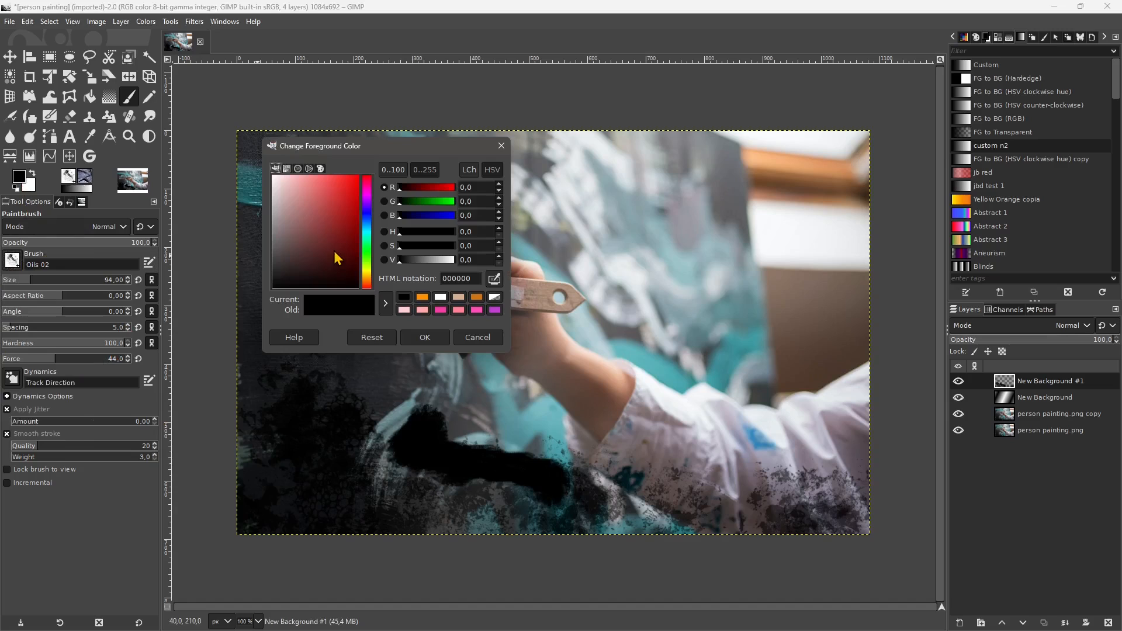
{"action": "left_click", "coordinate": [421, 298]}
{"action": "left_click", "coordinate": [425, 337]}
{"action": "mouse_move", "coordinate": [348, 462]}
{"action": "left_mouse_down"}
{"action": "mouse_move", "coordinate": [328, 486]}
{"action": "mouse_move", "coordinate": [271, 494]}
{"action": "mouse_move", "coordinate": [468, 508]}
{"action": "left_mouse_up"}
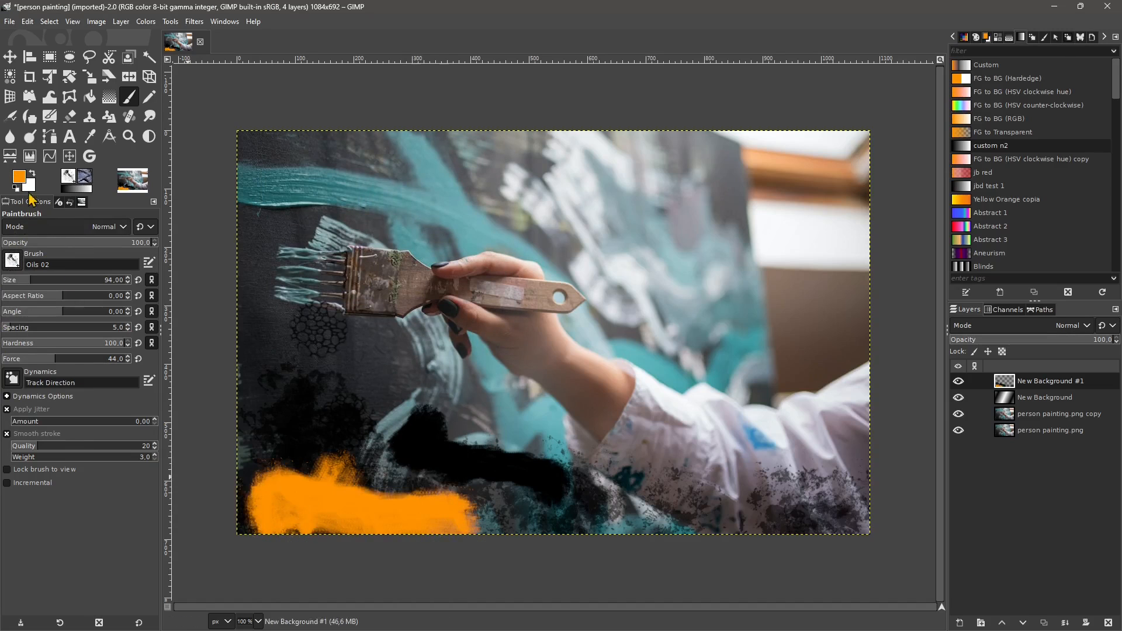
Step: Extend the orange paint along the bottom edge at opacity 70.3, and add a wavy trail above it with the Confetti brush
{"action": "left_click", "coordinate": [107, 247]}
{"action": "left_click_drag", "start_coordinate": [412, 462], "coordinate": [830, 529]}
{"action": "left_click", "coordinate": [12, 261]}
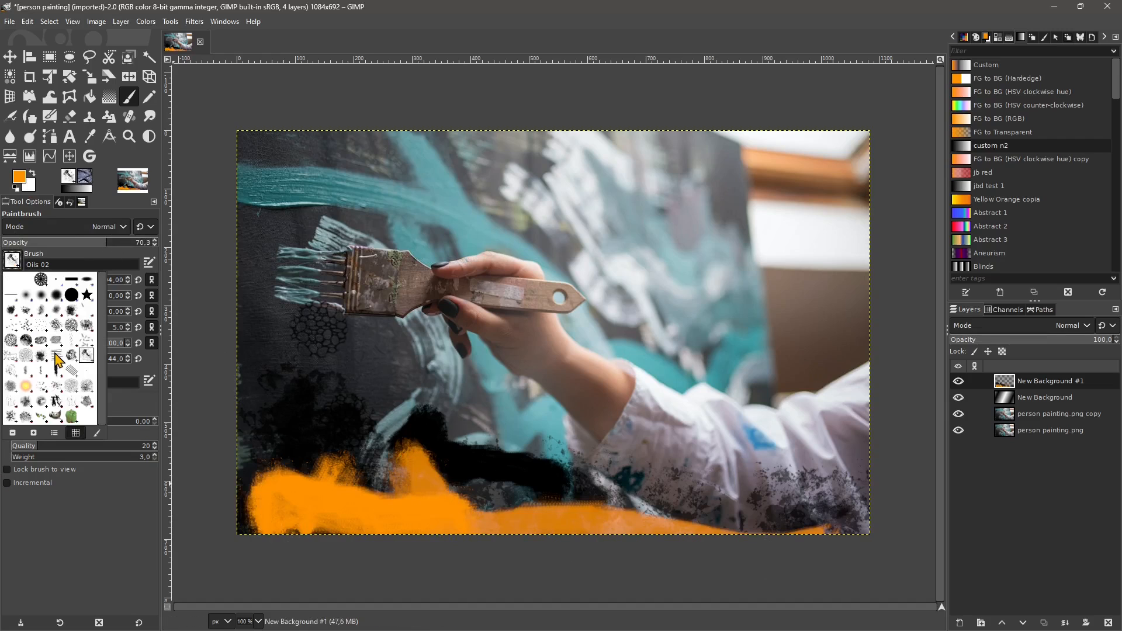
{"action": "left_click", "coordinate": [86, 353]}
{"action": "left_click_drag", "start_coordinate": [350, 420], "coordinate": [762, 473]}
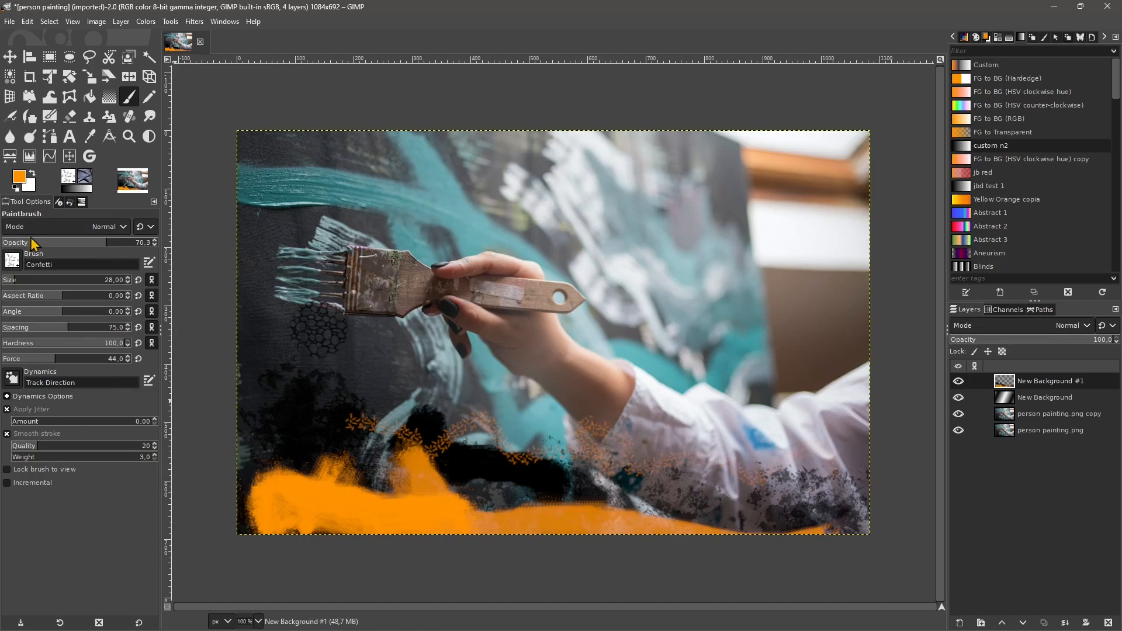
Step: Choose the Sparks brush and paint glowing spark trails curving along both sides of the image
{"action": "left_click", "coordinate": [12, 261]}
{"action": "left_click", "coordinate": [26, 385]}
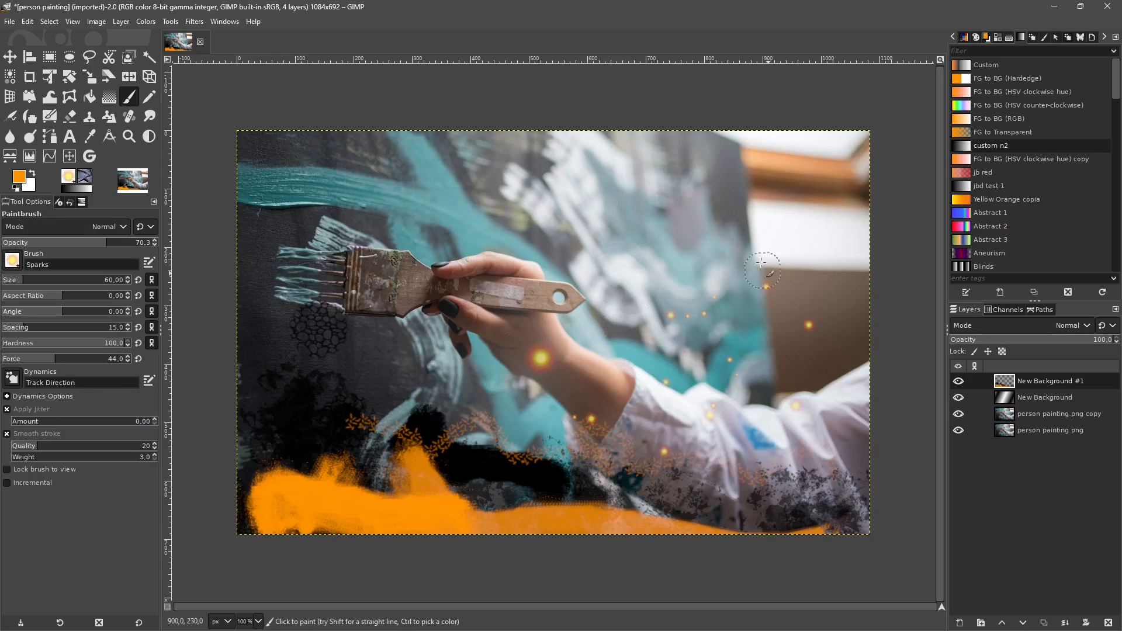
{"action": "mouse_move", "coordinate": [657, 233]}
{"action": "left_mouse_down"}
{"action": "mouse_move", "coordinate": [754, 206]}
{"action": "mouse_move", "coordinate": [789, 318]}
{"action": "mouse_move", "coordinate": [802, 427]}
{"action": "mouse_move", "coordinate": [685, 477]}
{"action": "left_mouse_up"}
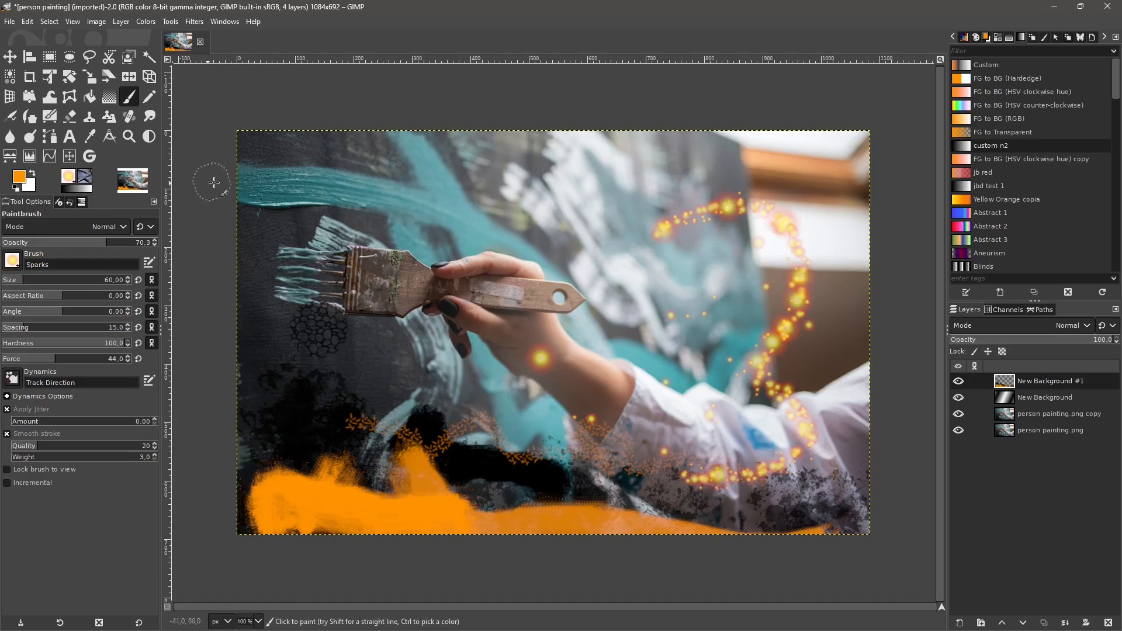
{"action": "mouse_move", "coordinate": [338, 174]}
{"action": "left_mouse_down"}
{"action": "mouse_move", "coordinate": [325, 171]}
{"action": "mouse_move", "coordinate": [249, 306]}
{"action": "mouse_move", "coordinate": [252, 447]}
{"action": "left_mouse_up"}
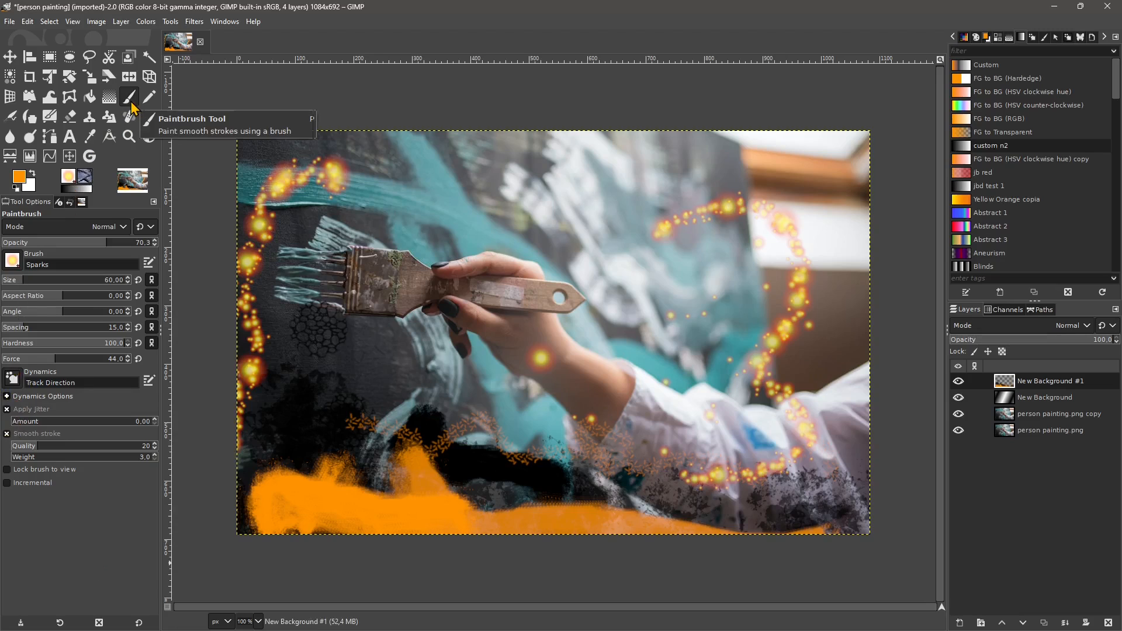
Step: Switch to the Pencil tool with the 2. Block 01 brush and draw two hard-edged orange lines, one jagged and one looping
{"action": "left_click", "coordinate": [149, 98]}
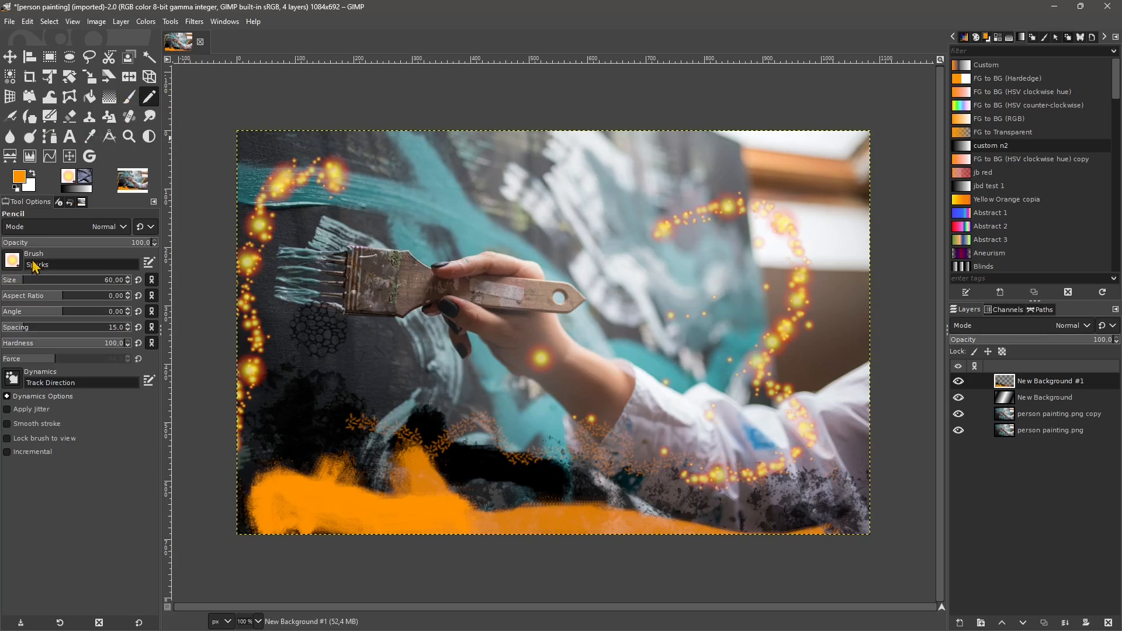
{"action": "left_click", "coordinate": [11, 260]}
{"action": "left_click", "coordinate": [71, 281]}
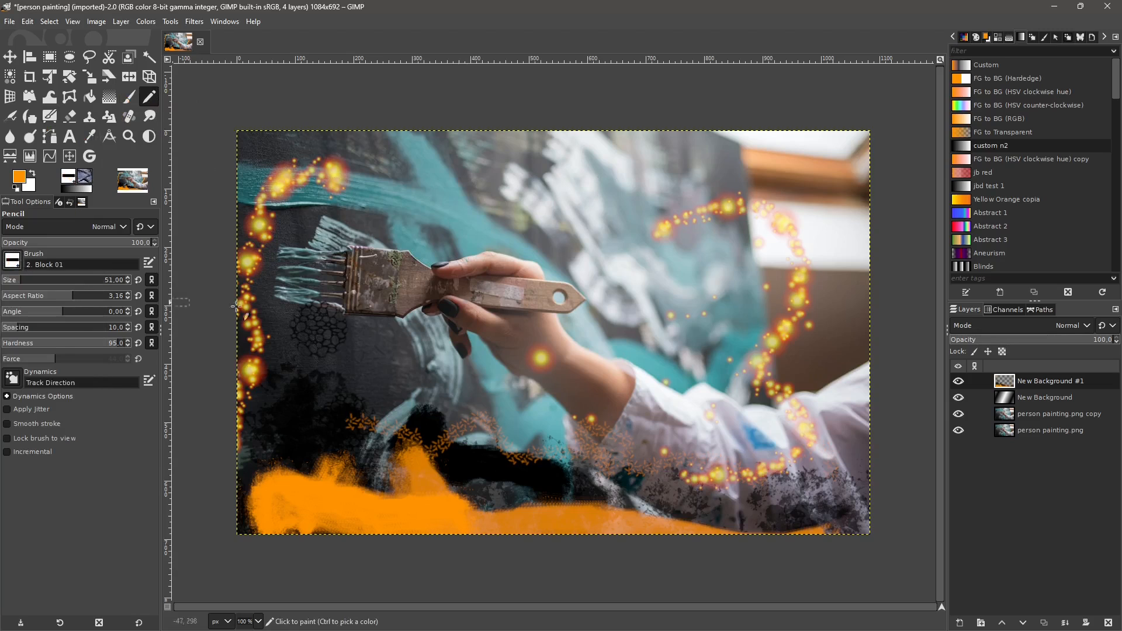
{"action": "mouse_move", "coordinate": [387, 176]}
{"action": "left_mouse_down"}
{"action": "mouse_move", "coordinate": [686, 188]}
{"action": "mouse_move", "coordinate": [766, 251]}
{"action": "mouse_move", "coordinate": [692, 437]}
{"action": "left_mouse_up"}
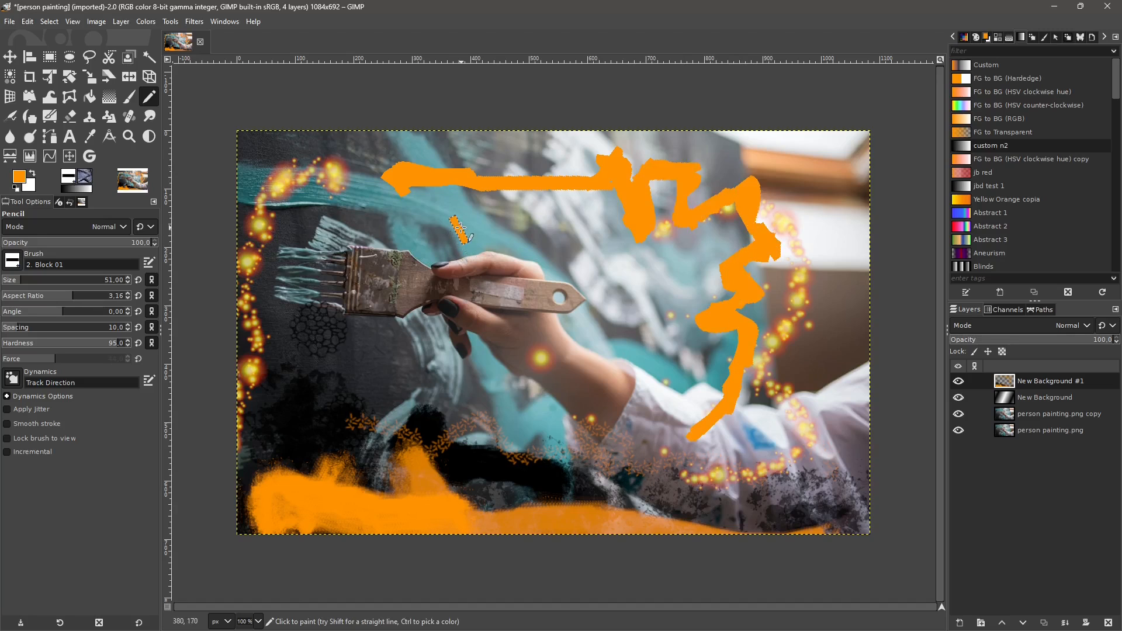
{"action": "mouse_move", "coordinate": [460, 229]}
{"action": "left_mouse_down"}
{"action": "mouse_move", "coordinate": [330, 288]}
{"action": "mouse_move", "coordinate": [308, 335]}
{"action": "mouse_move", "coordinate": [385, 346]}
{"action": "mouse_move", "coordinate": [433, 325]}
{"action": "mouse_move", "coordinate": [484, 281]}
{"action": "mouse_move", "coordinate": [518, 296]}
{"action": "mouse_move", "coordinate": [508, 380]}
{"action": "mouse_move", "coordinate": [412, 409]}
{"action": "left_mouse_up"}
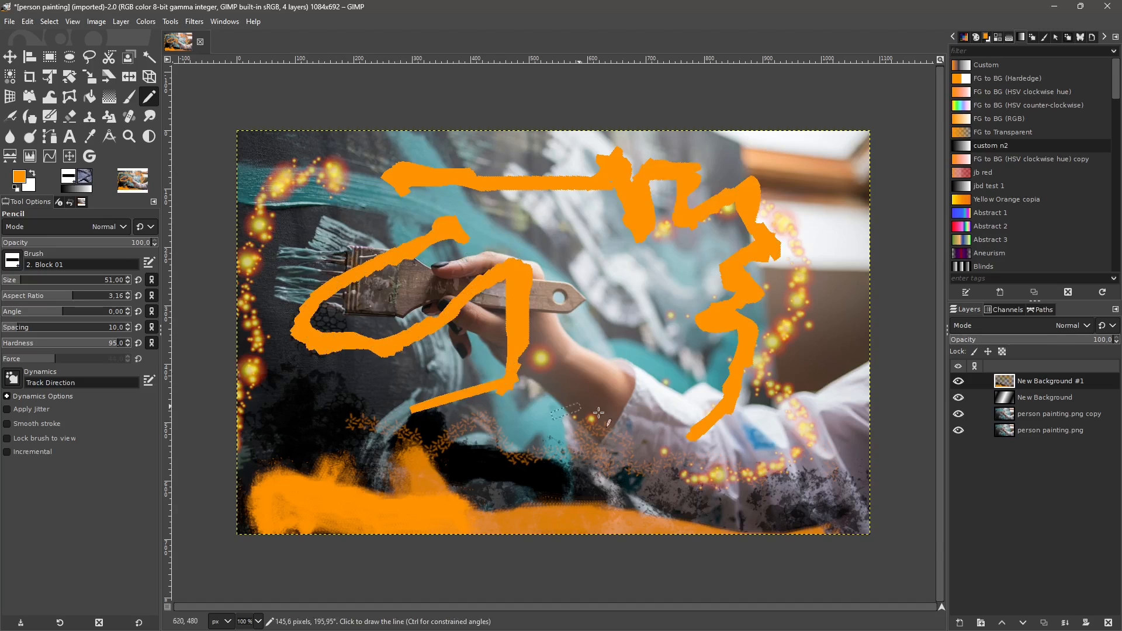
Step: Draw a series of connected straight orange pencil lines across the photo
{"action": "mouse_move", "coordinate": [494, 427]}
{"action": "left_mouse_down"}
{"action": "mouse_move", "coordinate": [620, 365]}
{"action": "mouse_move", "coordinate": [645, 246]}
{"action": "mouse_move", "coordinate": [549, 181]}
{"action": "mouse_move", "coordinate": [743, 166]}
{"action": "mouse_move", "coordinate": [842, 281]}
{"action": "mouse_move", "coordinate": [702, 327]}
{"action": "mouse_move", "coordinate": [635, 412]}
{"action": "left_mouse_up"}
{"action": "mouse_move", "coordinate": [752, 442]}
{"action": "left_mouse_down"}
{"action": "mouse_move", "coordinate": [812, 497]}
{"action": "mouse_move", "coordinate": [529, 465]}
{"action": "mouse_move", "coordinate": [362, 217]}
{"action": "mouse_move", "coordinate": [308, 312]}
{"action": "left_mouse_up"}
{"action": "left_click_drag", "start_coordinate": [312, 391], "coordinate": [462, 453]}
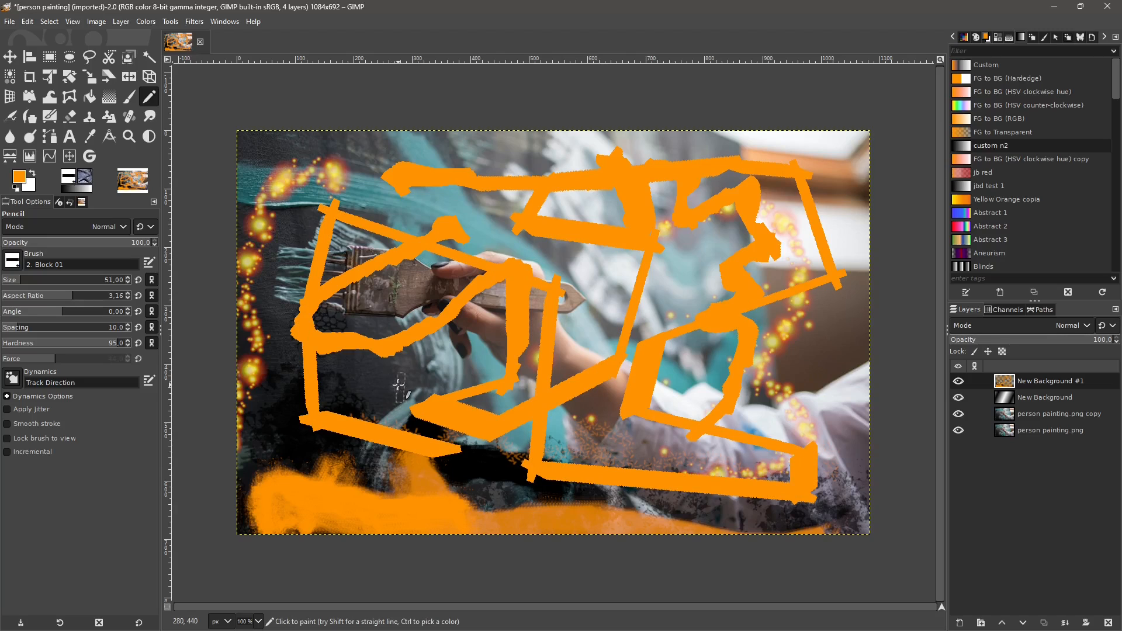
Step: Pick pale yellow from the upper spark trail as the foreground color and draw a pencil stroke across the middle of the photo
{"action": "key", "text": "ctrl"}
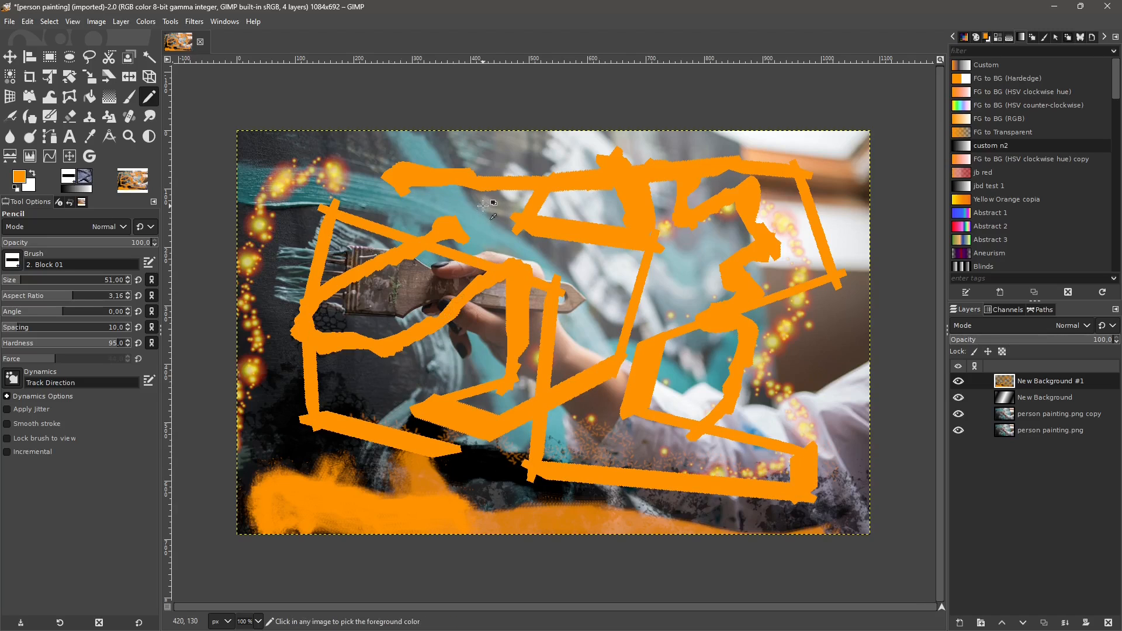
{"action": "left_click", "coordinate": [337, 174], "text": "ctrl"}
{"action": "mouse_move", "coordinate": [388, 187]}
{"action": "left_mouse_down"}
{"action": "mouse_move", "coordinate": [442, 173]}
{"action": "mouse_move", "coordinate": [429, 243]}
{"action": "mouse_move", "coordinate": [561, 299]}
{"action": "mouse_move", "coordinate": [602, 362]}
{"action": "mouse_move", "coordinate": [771, 345]}
{"action": "mouse_move", "coordinate": [790, 315]}
{"action": "left_mouse_up"}
Step: Undo all the pencil lines and the spark trails along both sides of the image
{"action": "key", "text": "ctrl+z"}
{"action": "key", "text": "ctrl+z"}
{"action": "key", "text": "ctrl+z"}
{"action": "key", "text": "ctrl+z"}
{"action": "key", "text": "ctrl+z"}
{"action": "key", "text": "ctrl+z"}
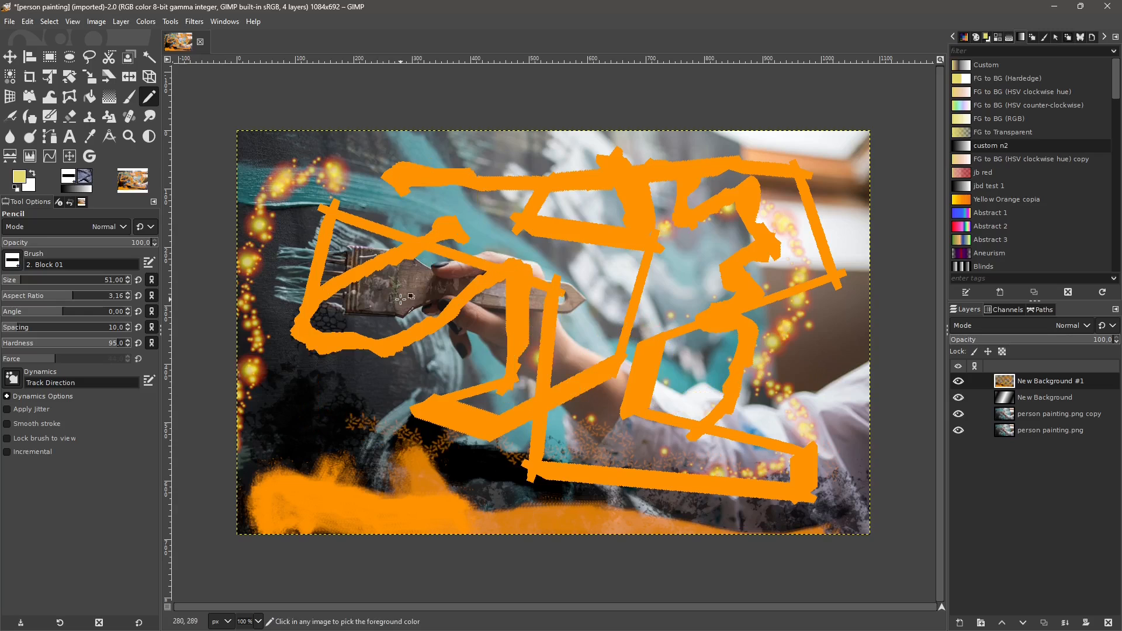
{"action": "key", "text": "ctrl+z"}
{"action": "key", "text": "ctrl+z"}
{"action": "key", "text": "ctrl+z"}
{"action": "key", "text": "ctrl+z"}
{"action": "key", "text": "ctrl+z"}
{"action": "key", "text": "ctrl+z"}
{"action": "key", "text": "ctrl+z"}
{"action": "key", "text": "ctrl+z"}
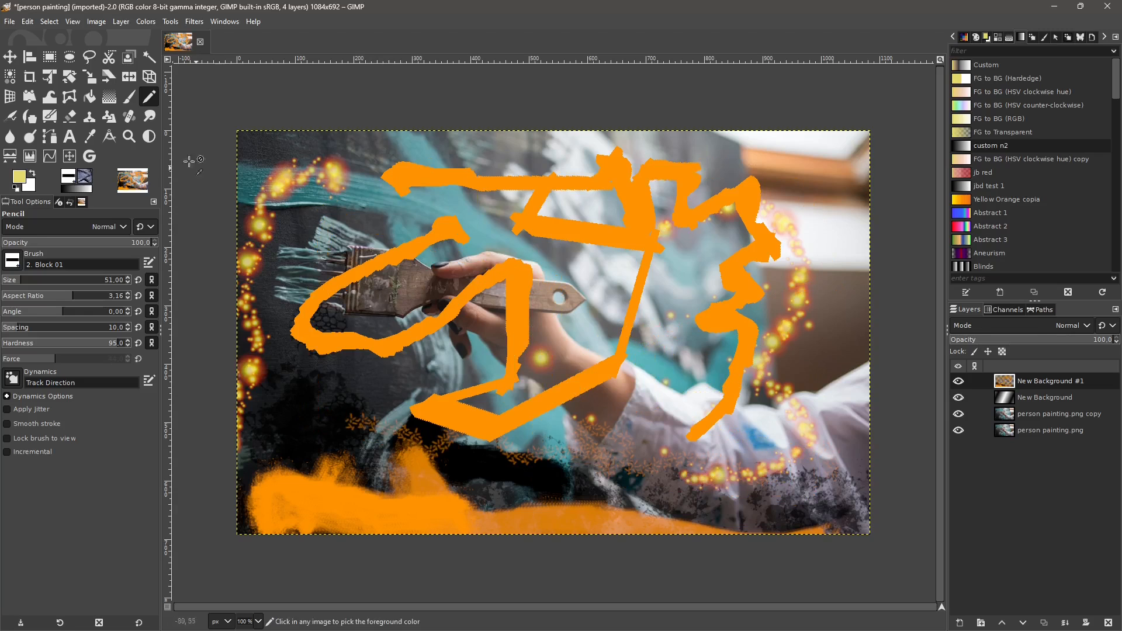
{"action": "key", "text": "ctrl+z"}
{"action": "key", "text": "ctrl+z"}
{"action": "key", "text": "ctrl+z"}
{"action": "key", "text": "ctrl+z"}
{"action": "key", "text": "ctrl+z"}
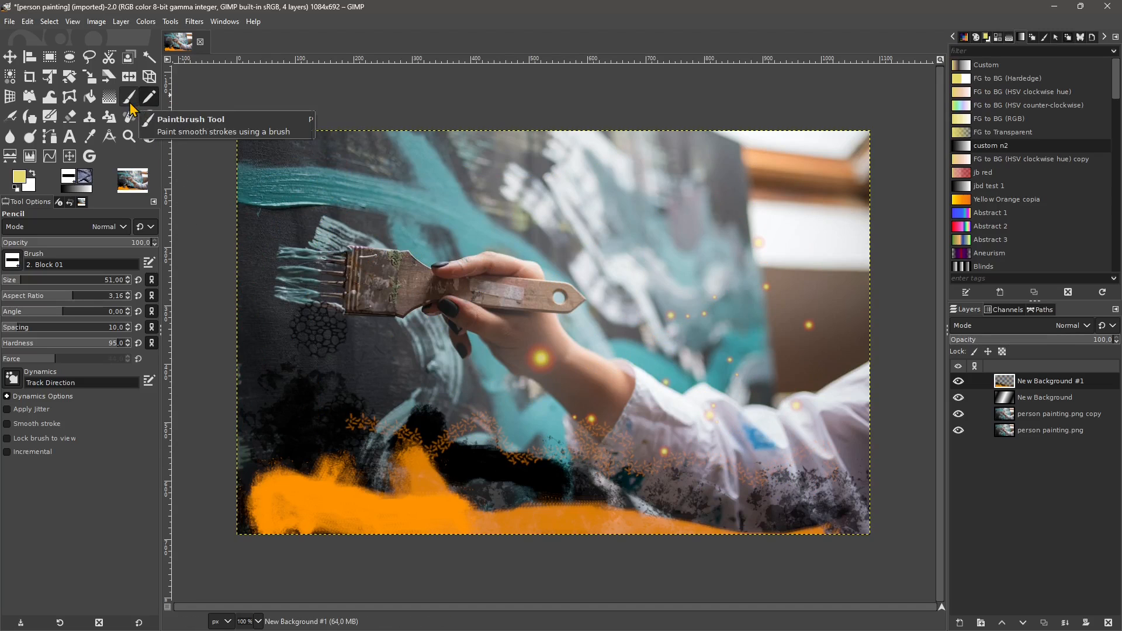
Step: With the Airbrush, spray a wavy yellow line above the hand and a honeycomb patch below the bristles using the Cell 02 brush
{"action": "left_click", "coordinate": [10, 116]}
{"action": "mouse_move", "coordinate": [397, 260]}
{"action": "left_mouse_down"}
{"action": "mouse_move", "coordinate": [455, 243]}
{"action": "mouse_move", "coordinate": [500, 208]}
{"action": "mouse_move", "coordinate": [599, 288]}
{"action": "mouse_move", "coordinate": [624, 356]}
{"action": "left_mouse_up"}
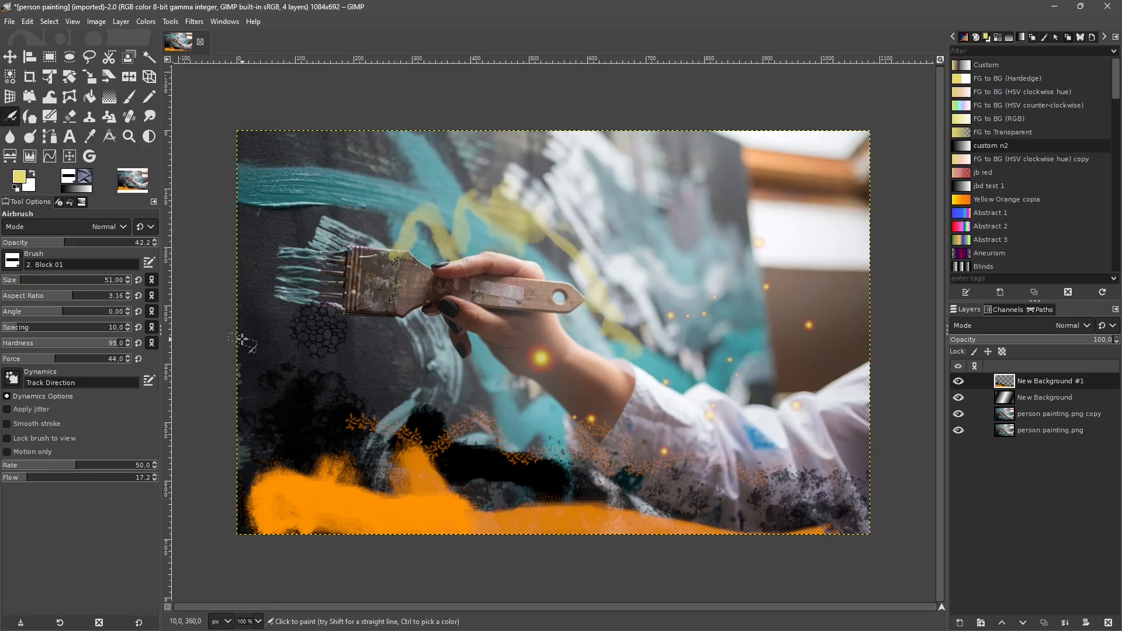
{"action": "left_click", "coordinate": [12, 260]}
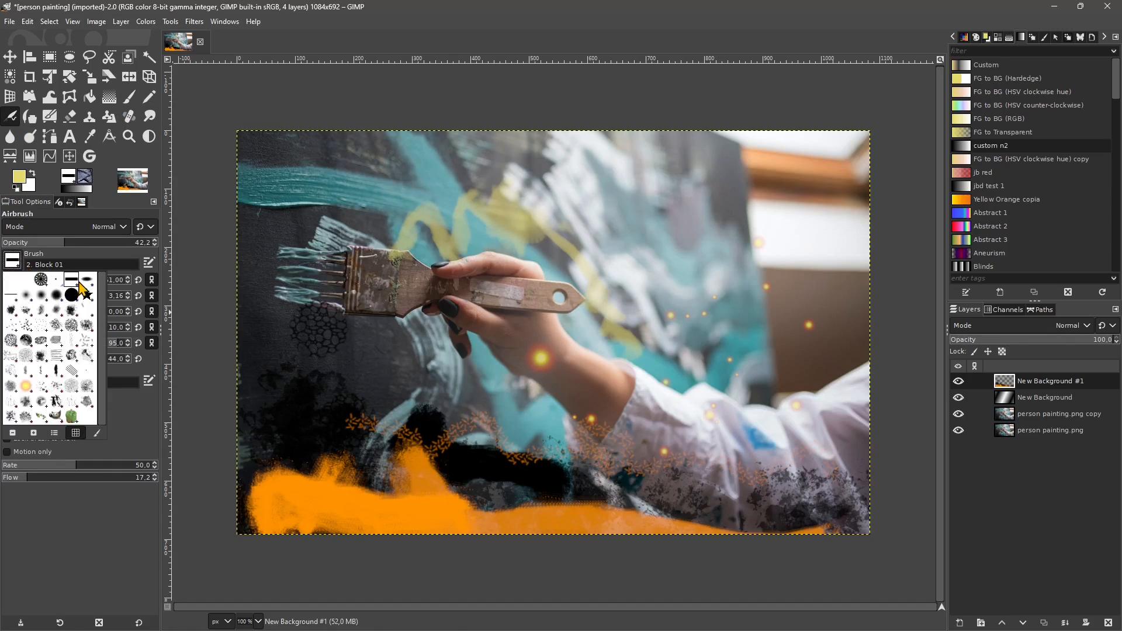
{"action": "left_click", "coordinate": [71, 327]}
{"action": "mouse_move", "coordinate": [347, 365]}
{"action": "left_mouse_down"}
{"action": "mouse_move", "coordinate": [367, 322]}
{"action": "mouse_move", "coordinate": [397, 330]}
{"action": "left_mouse_up"}
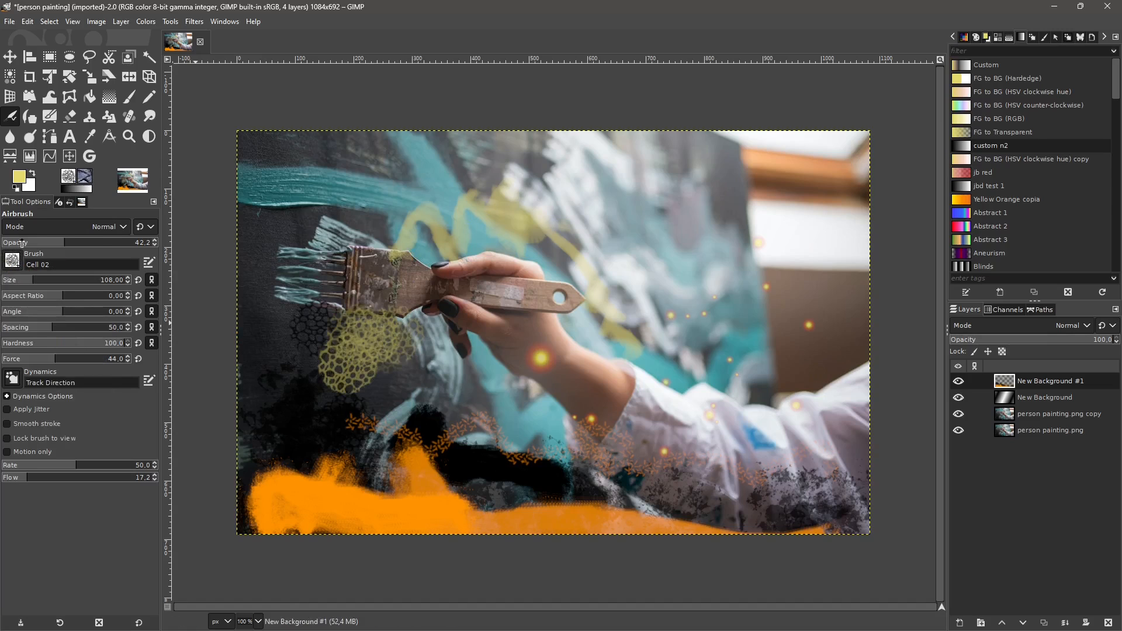
Step: Choose the Sponge 02 brush and spray yellow texture over the lower dark areas and the lower sleeve
{"action": "left_click", "coordinate": [12, 261]}
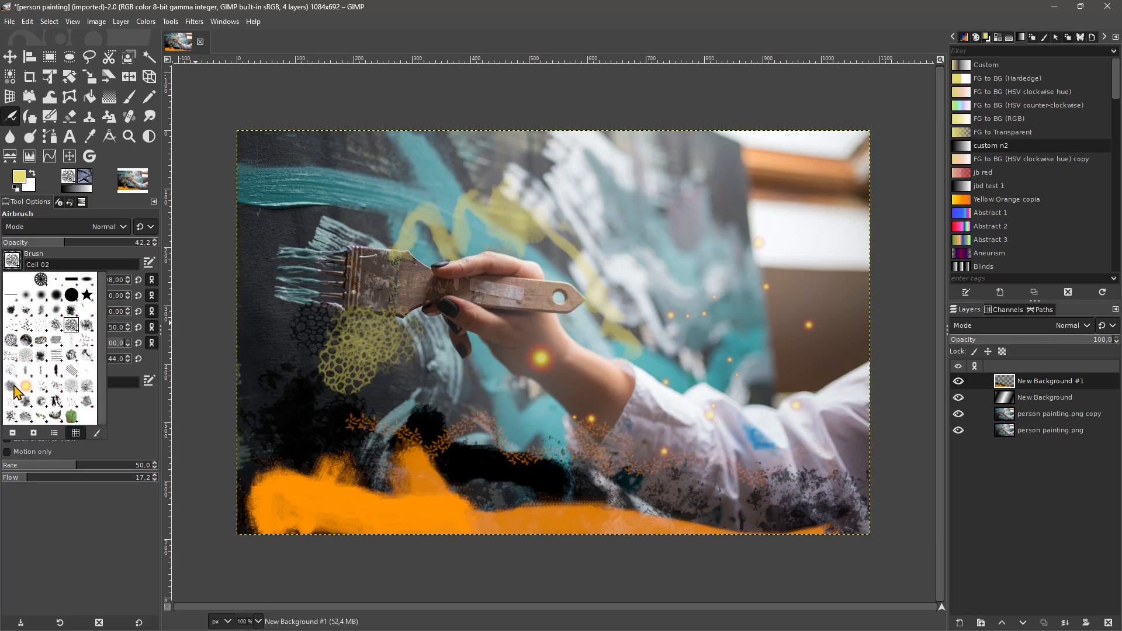
{"action": "left_click", "coordinate": [91, 397]}
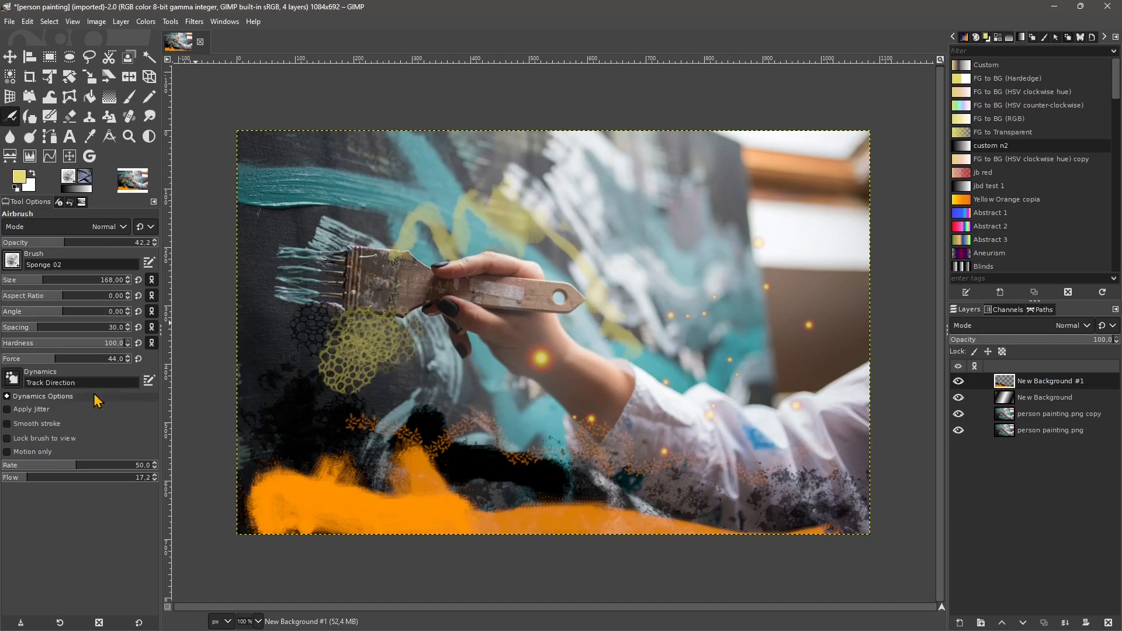
{"action": "mouse_move", "coordinate": [597, 412]}
{"action": "left_mouse_down"}
{"action": "mouse_move", "coordinate": [653, 466]}
{"action": "mouse_move", "coordinate": [623, 484]}
{"action": "mouse_move", "coordinate": [613, 471]}
{"action": "mouse_move", "coordinate": [572, 470]}
{"action": "mouse_move", "coordinate": [704, 462]}
{"action": "mouse_move", "coordinate": [684, 464]}
{"action": "mouse_move", "coordinate": [785, 504]}
{"action": "left_mouse_up"}
{"action": "mouse_move", "coordinate": [410, 386]}
{"action": "left_mouse_down"}
{"action": "mouse_move", "coordinate": [356, 380]}
{"action": "mouse_move", "coordinate": [269, 432]}
{"action": "mouse_move", "coordinate": [257, 333]}
{"action": "mouse_move", "coordinate": [245, 526]}
{"action": "left_mouse_up"}
{"action": "mouse_move", "coordinate": [384, 508]}
{"action": "left_mouse_down"}
{"action": "mouse_move", "coordinate": [469, 538]}
{"action": "mouse_move", "coordinate": [576, 499]}
{"action": "left_mouse_up"}
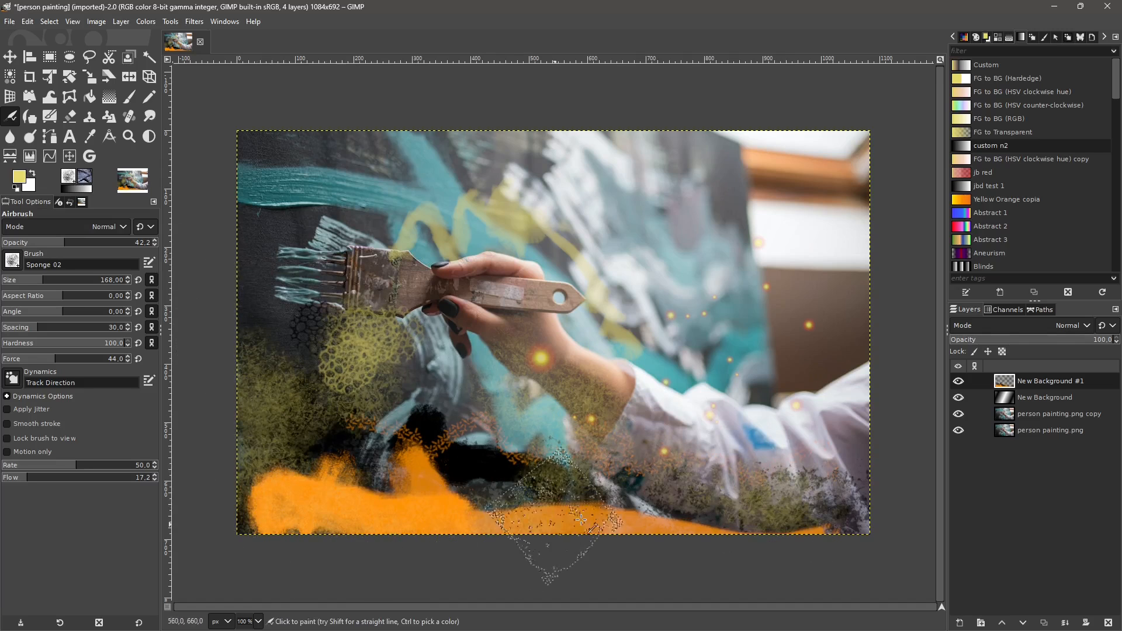
Step: Choose the Acrylic 02 brush and reset the Airbrush options to their defaults with a black foreground color
{"action": "left_click", "coordinate": [12, 260]}
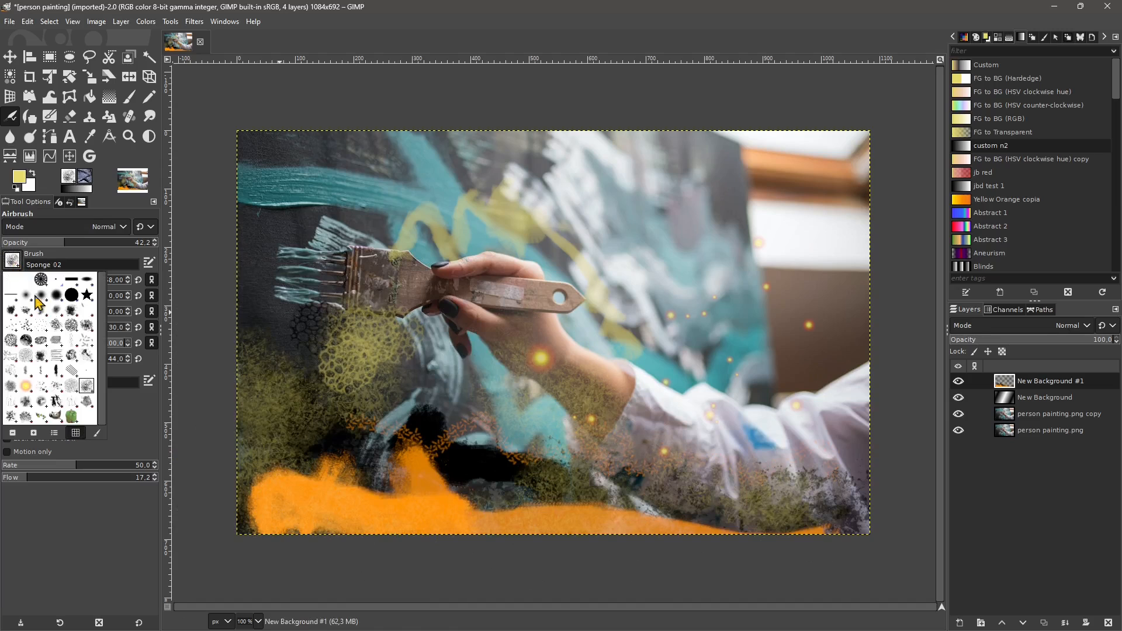
{"action": "left_click", "coordinate": [28, 314]}
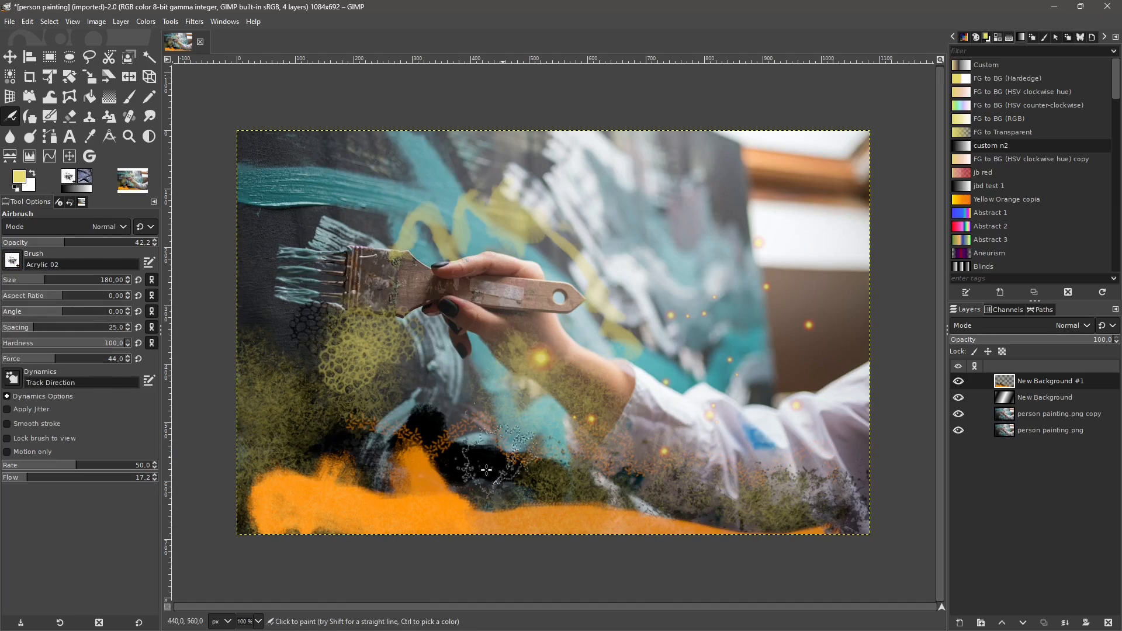
{"action": "left_click", "coordinate": [140, 623]}
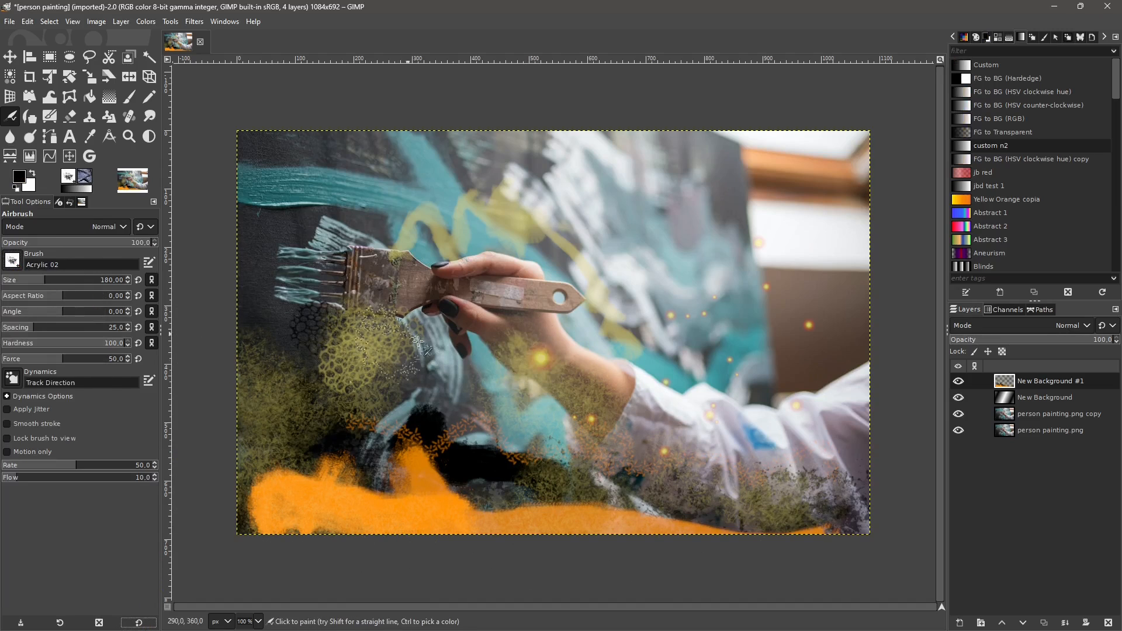
Step: Spray faint black texture over the forearm, bristles and sleeve, and switch the Airbrush to the Bristles 02 brush
{"action": "mouse_move", "coordinate": [583, 394]}
{"action": "left_mouse_down"}
{"action": "mouse_move", "coordinate": [817, 442]}
{"action": "mouse_move", "coordinate": [876, 422]}
{"action": "mouse_move", "coordinate": [555, 456]}
{"action": "left_mouse_up"}
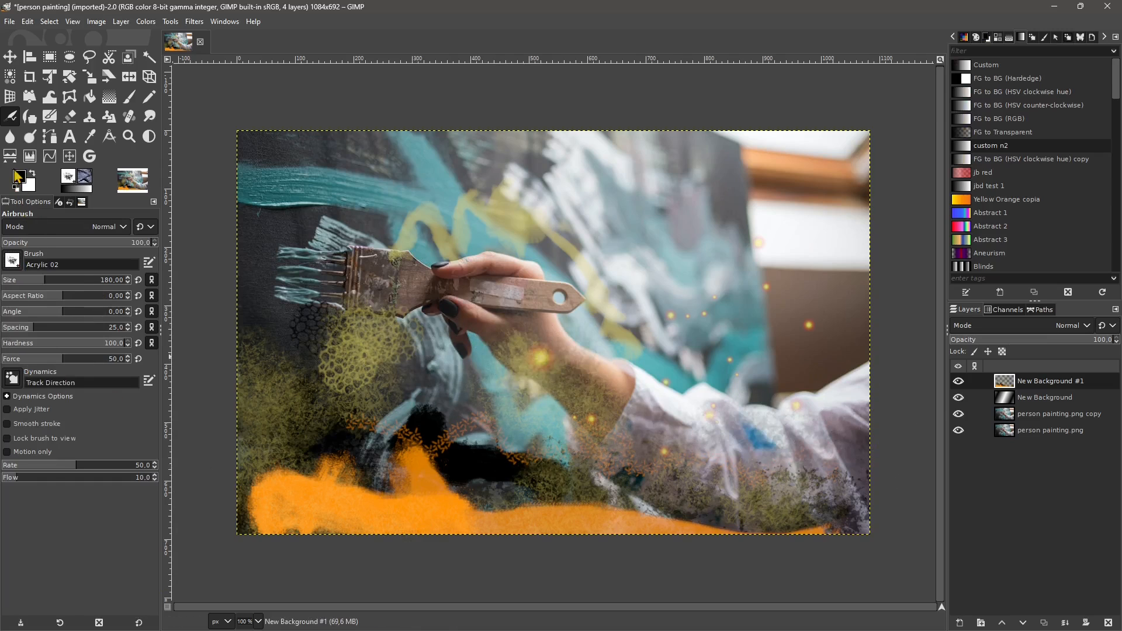
{"action": "left_click_drag", "start_coordinate": [287, 257], "coordinate": [328, 232]}
{"action": "left_click_drag", "start_coordinate": [650, 393], "coordinate": [742, 419]}
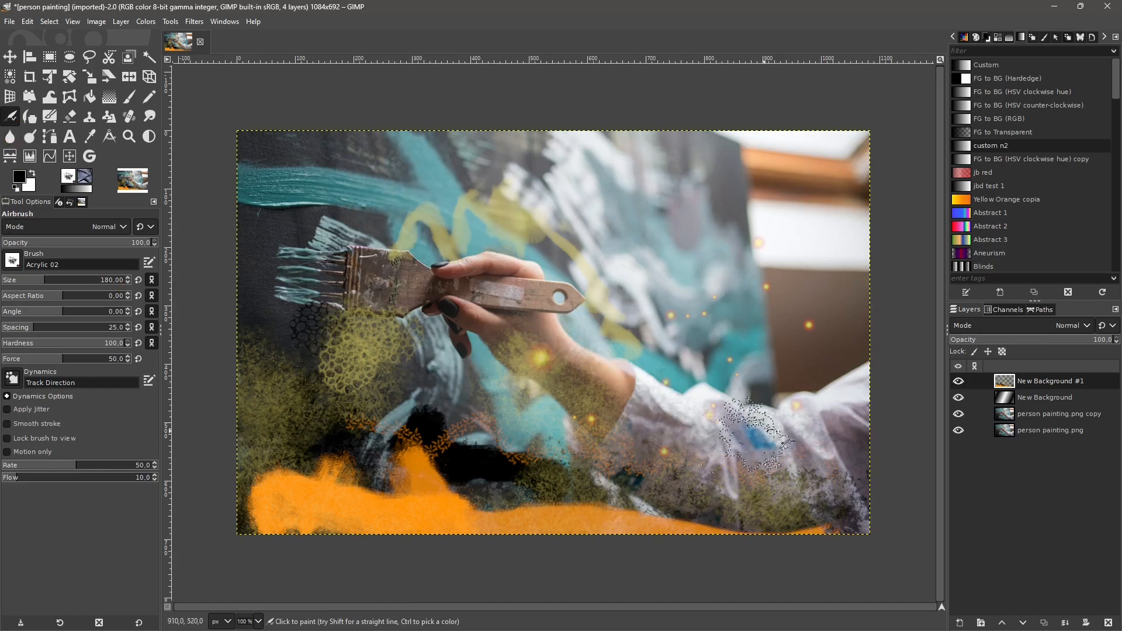
{"action": "left_click", "coordinate": [11, 260]}
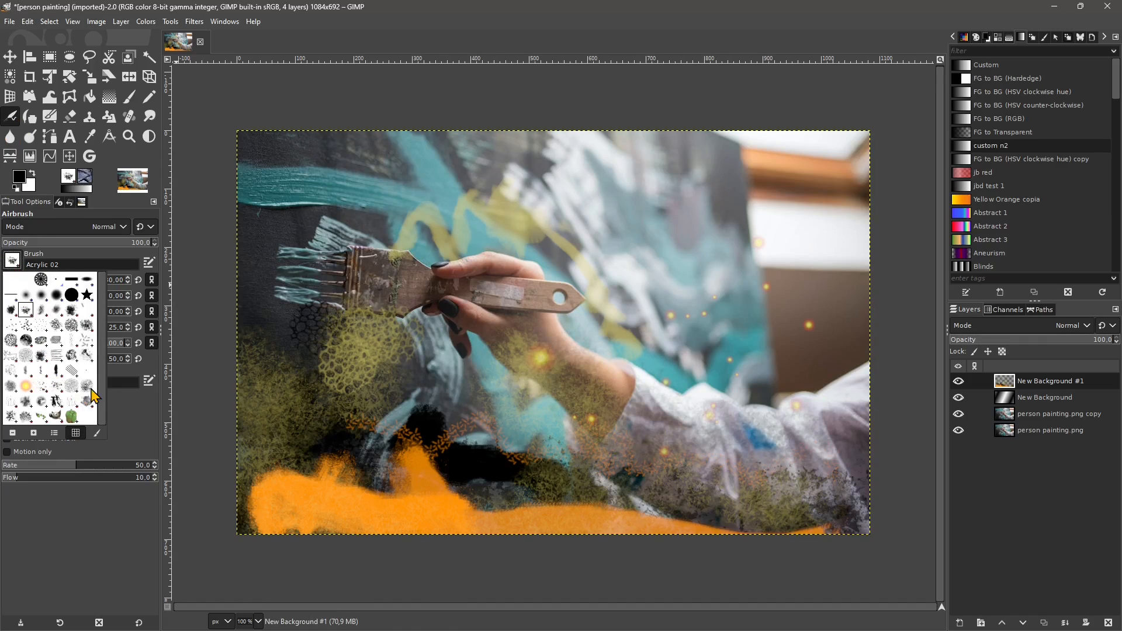
{"action": "double_click", "coordinate": [32, 332]}
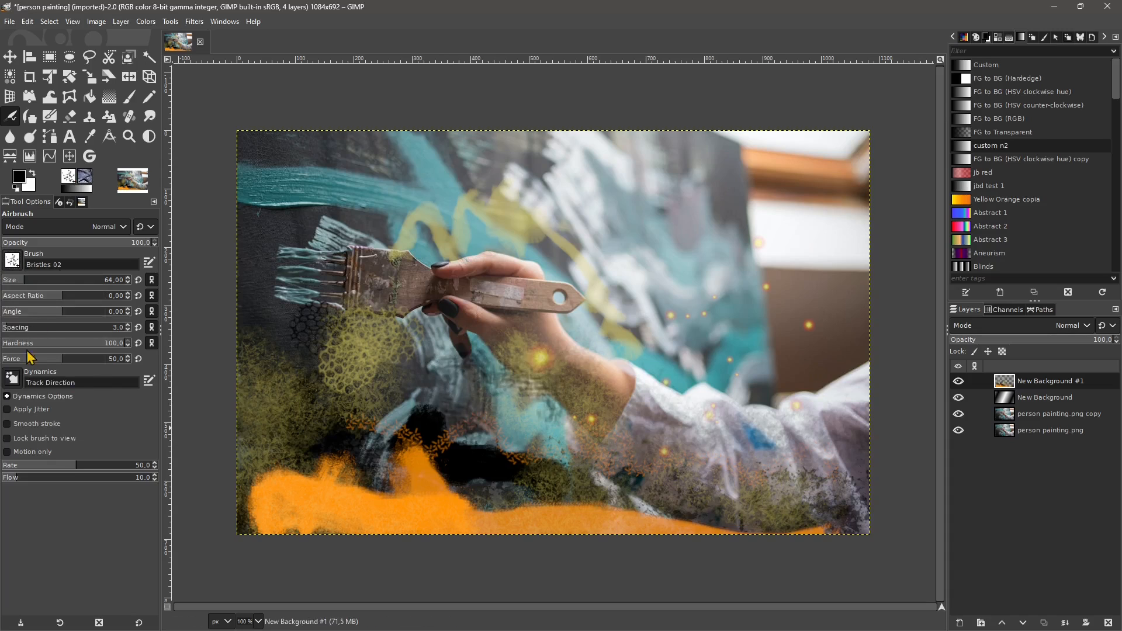
Step: Draw two wide translucent Ink strokes, setting quality 29, weight 538.9, size 53.3 and angle 12.8 for the second one
{"action": "left_click", "coordinate": [27, 121]}
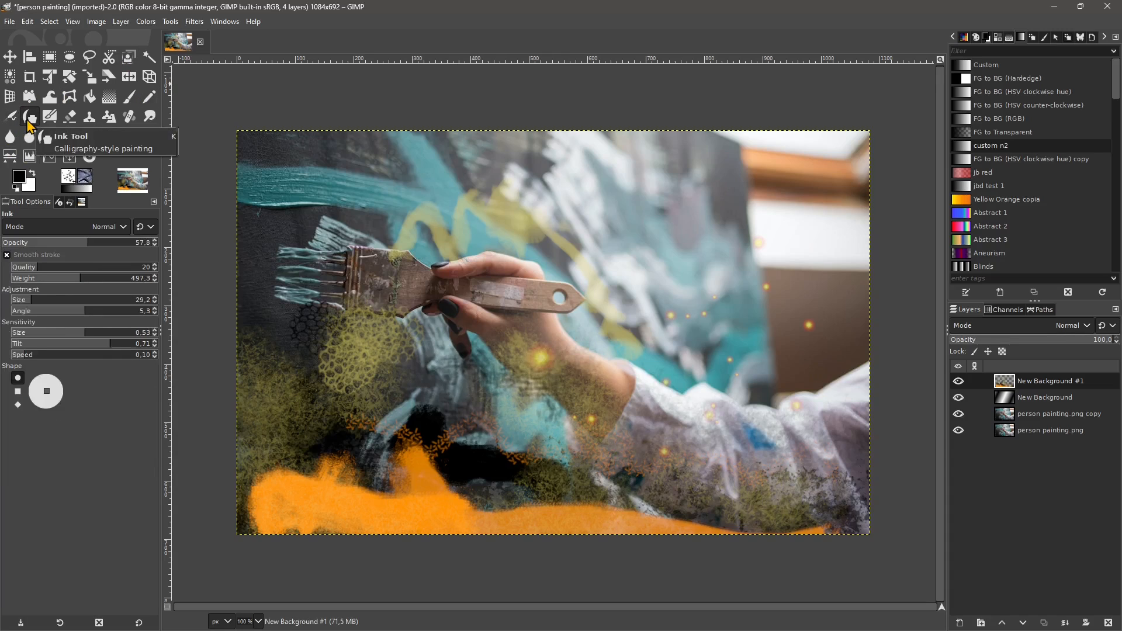
{"action": "mouse_move", "coordinate": [561, 183]}
{"action": "left_mouse_down"}
{"action": "mouse_move", "coordinate": [716, 195]}
{"action": "mouse_move", "coordinate": [704, 266]}
{"action": "mouse_move", "coordinate": [757, 277]}
{"action": "mouse_move", "coordinate": [766, 342]}
{"action": "left_mouse_up"}
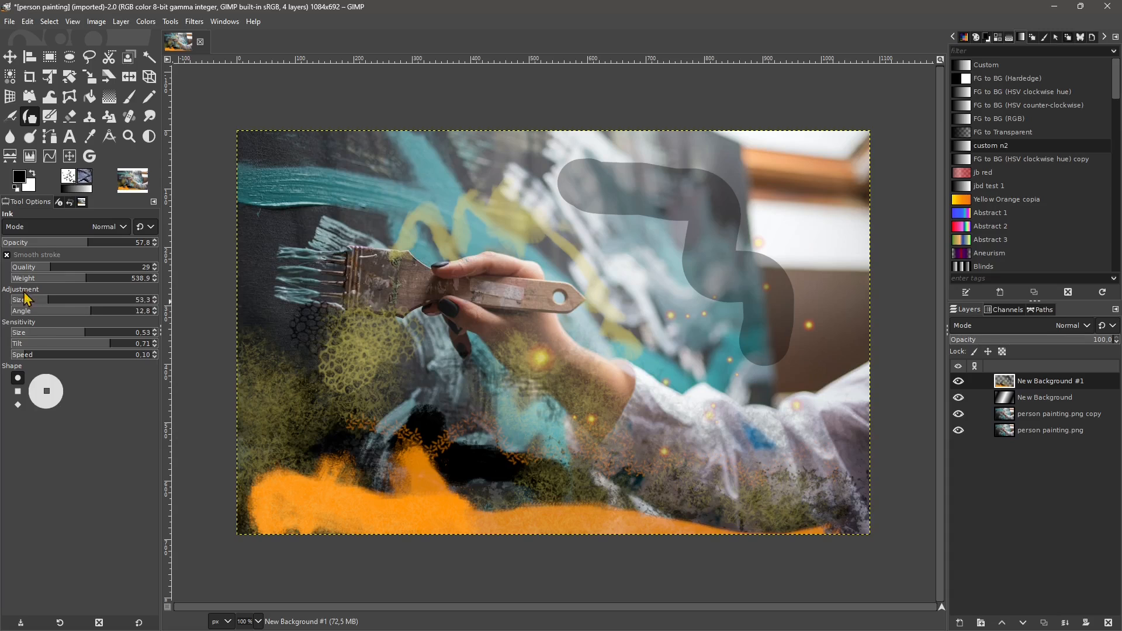
{"action": "mouse_move", "coordinate": [463, 201]}
{"action": "left_mouse_down"}
{"action": "mouse_move", "coordinate": [464, 191]}
{"action": "mouse_move", "coordinate": [333, 328]}
{"action": "mouse_move", "coordinate": [403, 379]}
{"action": "left_mouse_up"}
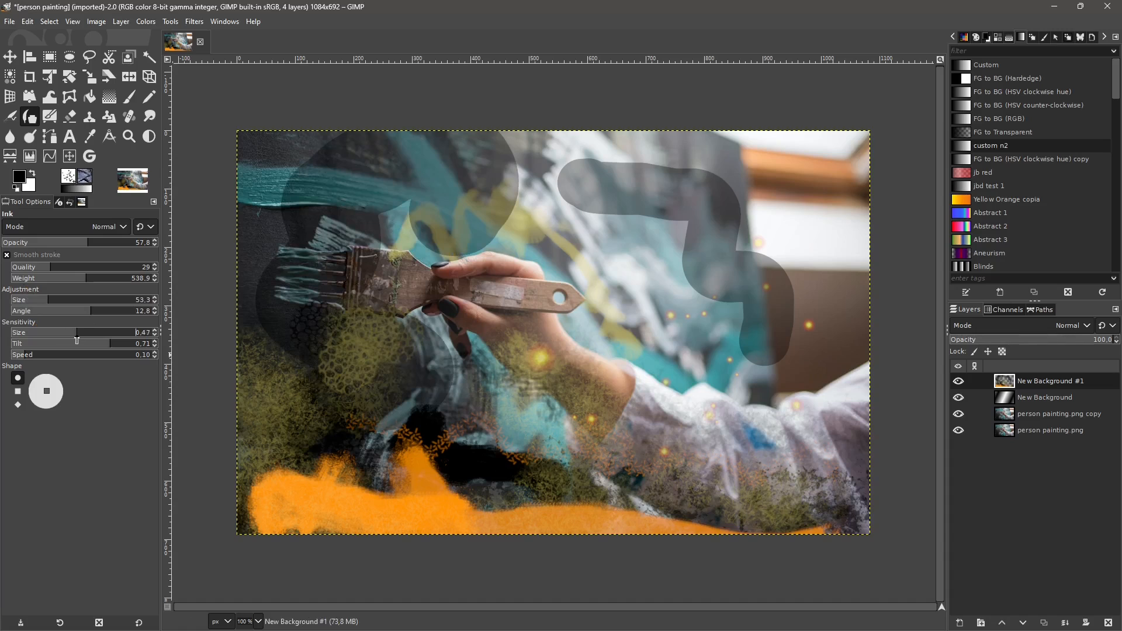
Step: Set the Ink size sensitivity to 0.46, tilt to 0.42 and a diamond shape, and draw a broad stroke across the photo
{"action": "left_click", "coordinate": [53, 346]}
{"action": "left_click", "coordinate": [17, 405]}
{"action": "mouse_move", "coordinate": [350, 406]}
{"action": "left_mouse_down"}
{"action": "mouse_move", "coordinate": [565, 368]}
{"action": "mouse_move", "coordinate": [626, 263]}
{"action": "mouse_move", "coordinate": [669, 317]}
{"action": "mouse_move", "coordinate": [748, 378]}
{"action": "mouse_move", "coordinate": [710, 205]}
{"action": "left_mouse_up"}
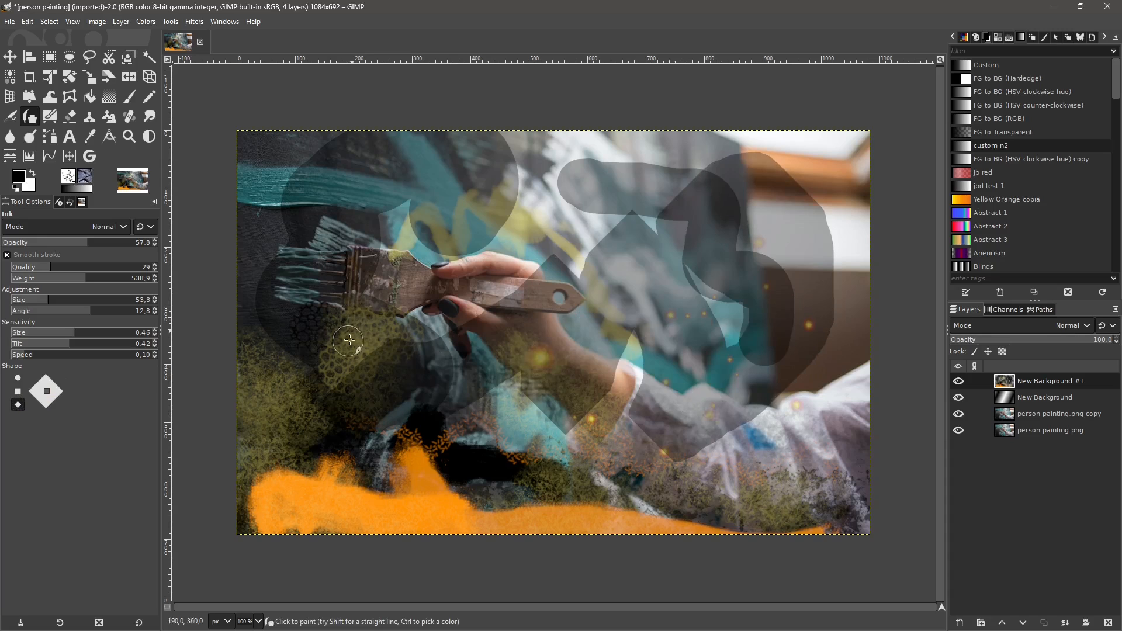
Step: Undo the ink strokes and the black airbrush texture, and review the Pencil and Ink tool options
{"action": "key", "text": "ctrl+z"}
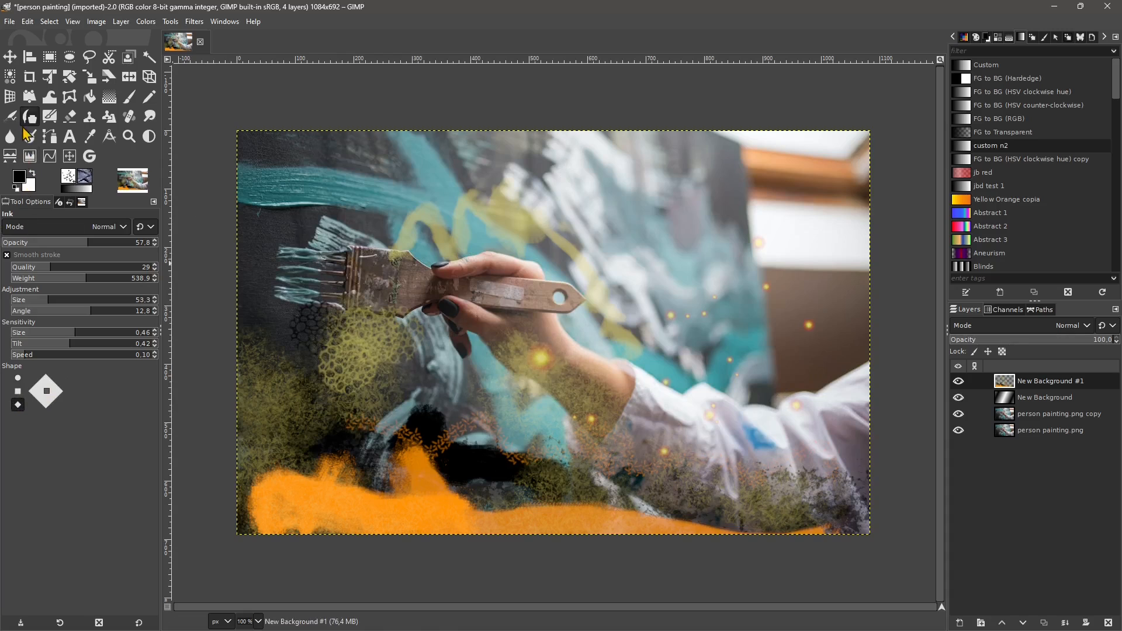
{"action": "left_click", "coordinate": [149, 96]}
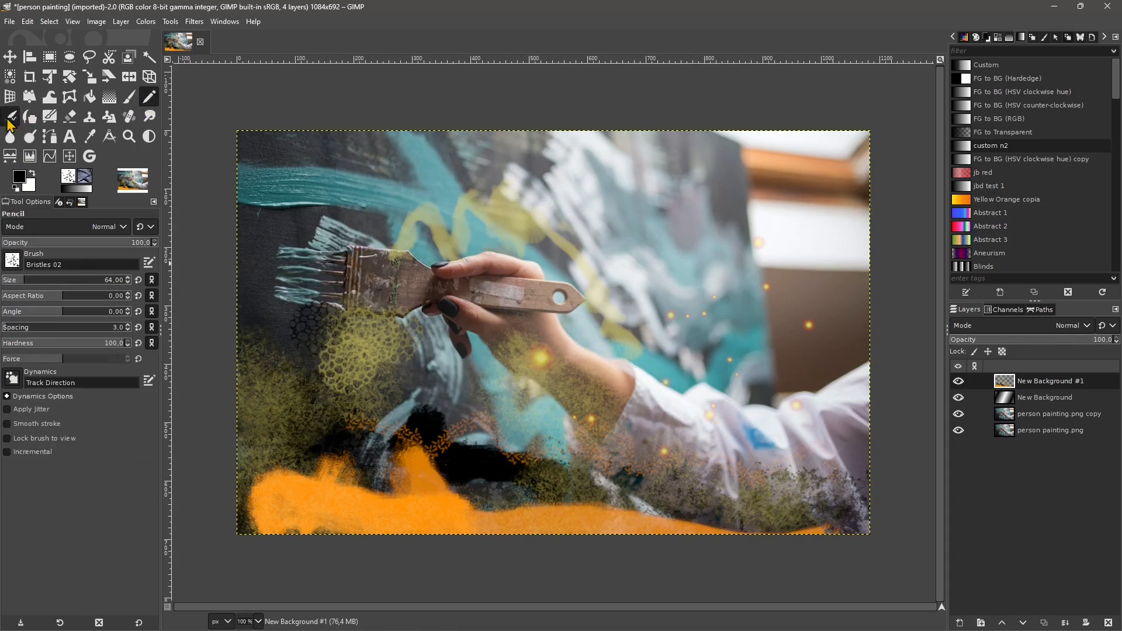
{"action": "left_click", "coordinate": [29, 116]}
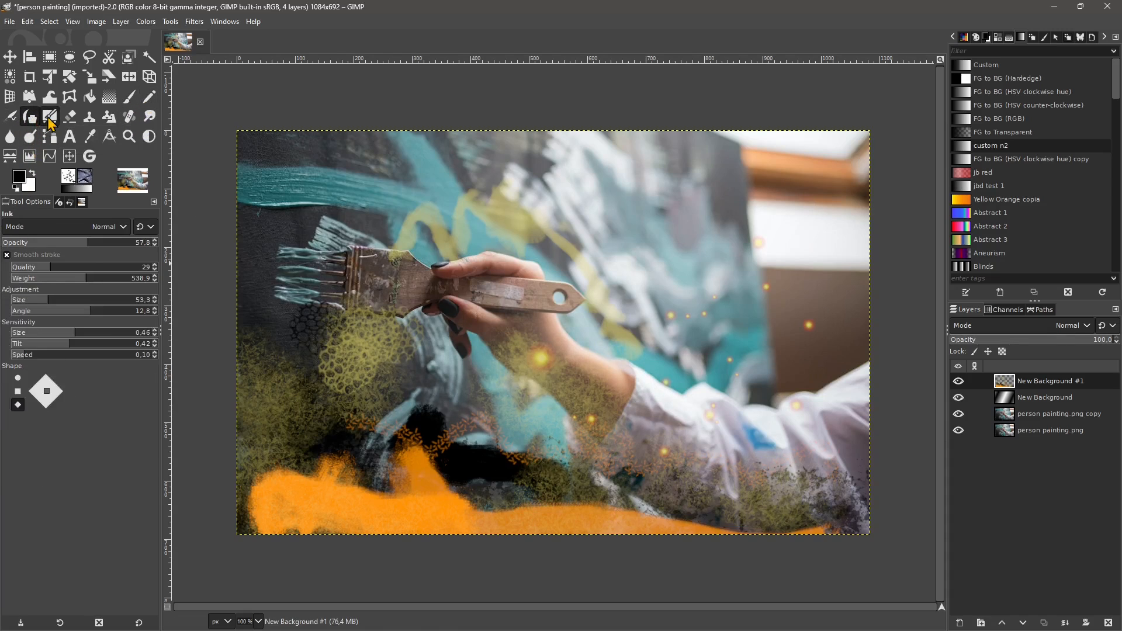
Step: Draw thick black squiggles across the upper photo with the MyPaint Brush tool's 1pixel brush, and set the smooth stroke weight to 297.9
{"action": "left_click", "coordinate": [49, 119]}
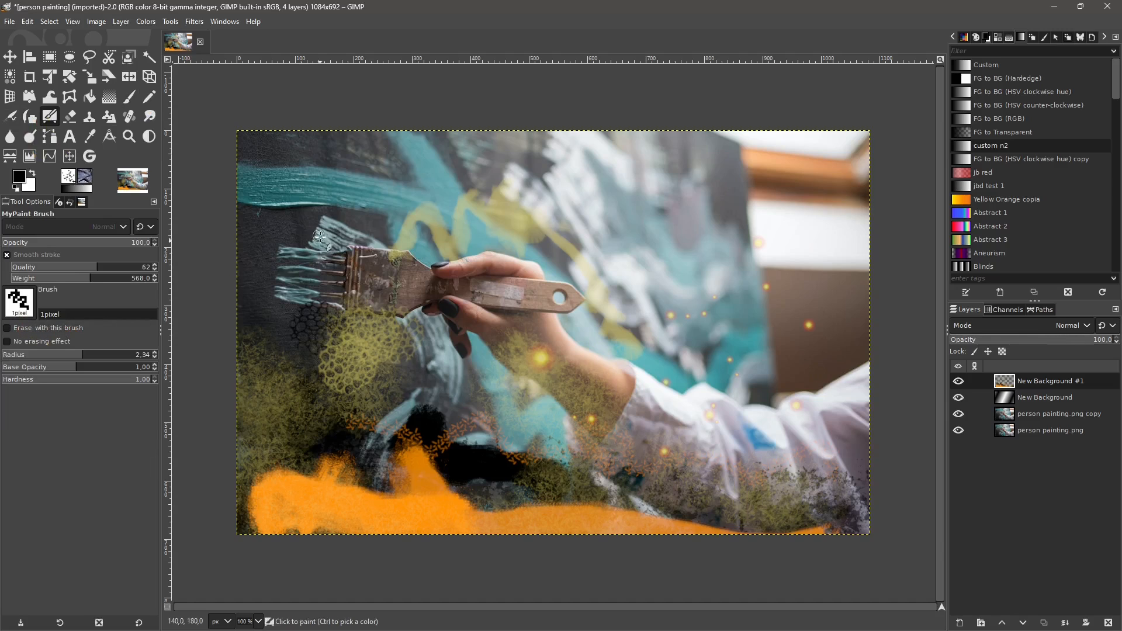
{"action": "mouse_move", "coordinate": [365, 150]}
{"action": "left_mouse_down"}
{"action": "mouse_move", "coordinate": [365, 185]}
{"action": "mouse_move", "coordinate": [409, 196]}
{"action": "mouse_move", "coordinate": [461, 169]}
{"action": "mouse_move", "coordinate": [476, 178]}
{"action": "mouse_move", "coordinate": [468, 187]}
{"action": "left_mouse_up"}
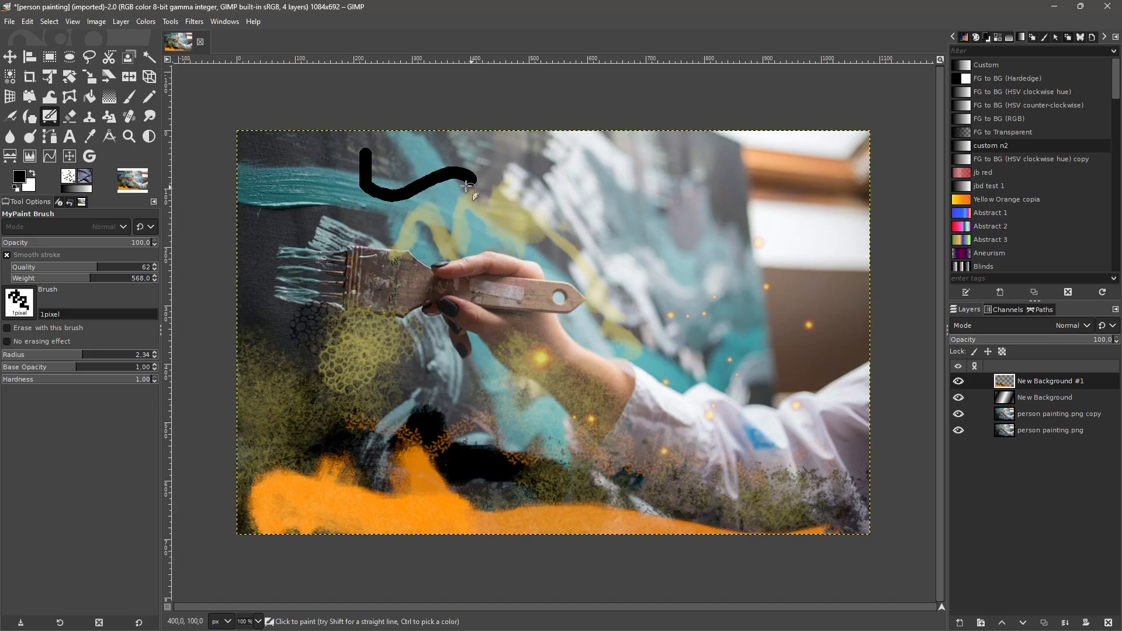
{"action": "mouse_move", "coordinate": [341, 149]}
{"action": "left_mouse_down"}
{"action": "mouse_move", "coordinate": [339, 193]}
{"action": "mouse_move", "coordinate": [295, 198]}
{"action": "left_mouse_up"}
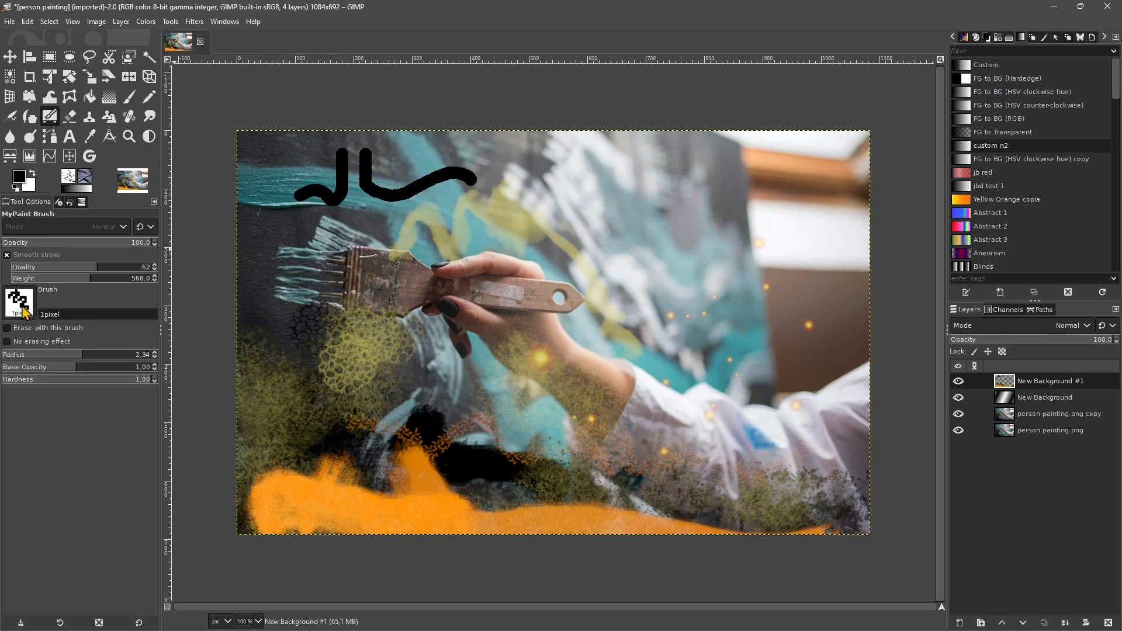
{"action": "mouse_move", "coordinate": [474, 222]}
{"action": "left_mouse_down"}
{"action": "mouse_move", "coordinate": [544, 226]}
{"action": "mouse_move", "coordinate": [619, 193]}
{"action": "mouse_move", "coordinate": [640, 259]}
{"action": "mouse_move", "coordinate": [684, 218]}
{"action": "mouse_move", "coordinate": [745, 244]}
{"action": "left_mouse_up"}
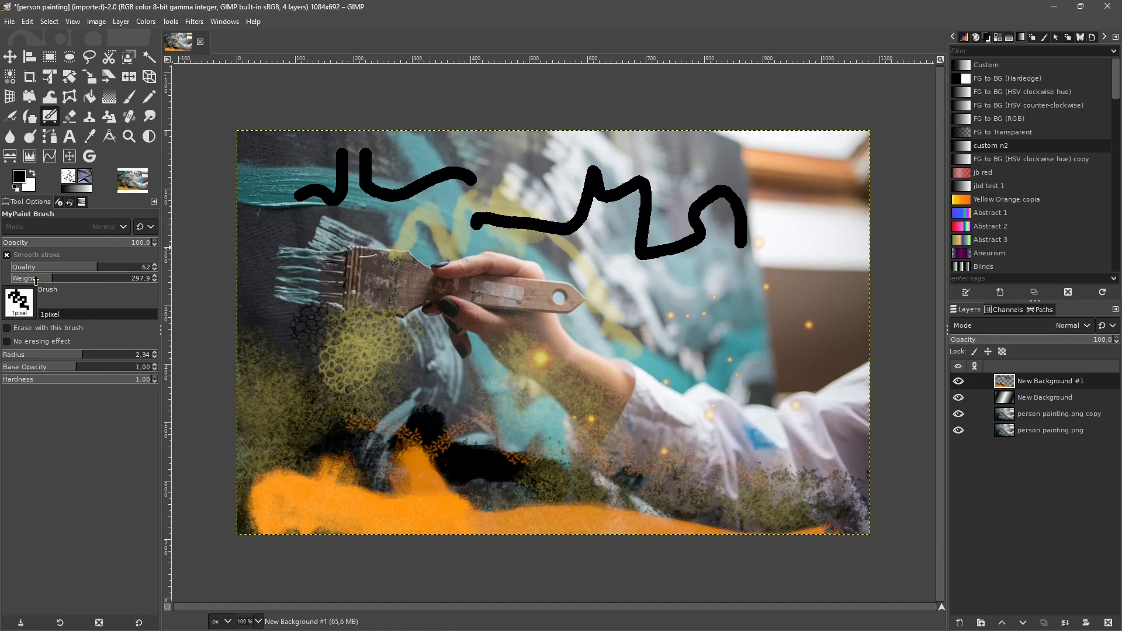
Step: Scribble a thin black line over the hand with an acrylic brush and a faint gray zigzag beside it with acrylic 03 with water
{"action": "left_click", "coordinate": [19, 303]}
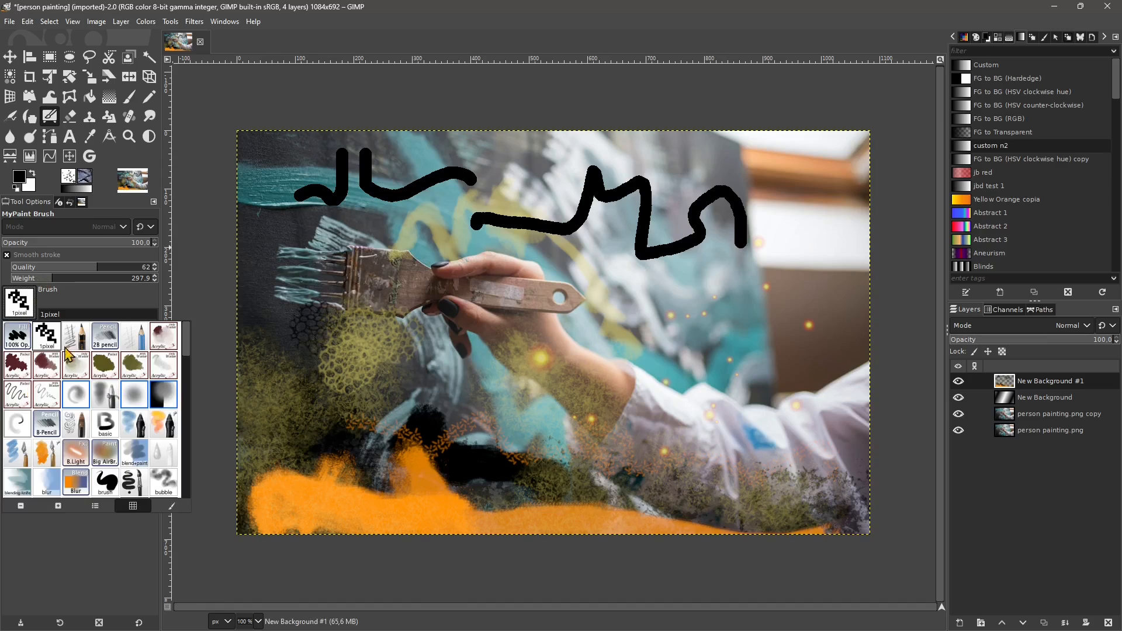
{"action": "left_click", "coordinate": [28, 374]}
{"action": "mouse_move", "coordinate": [386, 240]}
{"action": "left_mouse_down"}
{"action": "mouse_move", "coordinate": [428, 248]}
{"action": "mouse_move", "coordinate": [471, 228]}
{"action": "mouse_move", "coordinate": [593, 266]}
{"action": "mouse_move", "coordinate": [556, 254]}
{"action": "mouse_move", "coordinate": [641, 300]}
{"action": "mouse_move", "coordinate": [675, 261]}
{"action": "mouse_move", "coordinate": [692, 269]}
{"action": "mouse_move", "coordinate": [728, 334]}
{"action": "mouse_move", "coordinate": [769, 323]}
{"action": "mouse_move", "coordinate": [807, 286]}
{"action": "left_mouse_up"}
{"action": "left_click", "coordinate": [24, 314]}
{"action": "left_click", "coordinate": [46, 366]}
Step: Choose the basic MyPaint brush and draw a faint gray curved stroke below the hand and across the forearm
{"action": "left_click", "coordinate": [24, 313]}
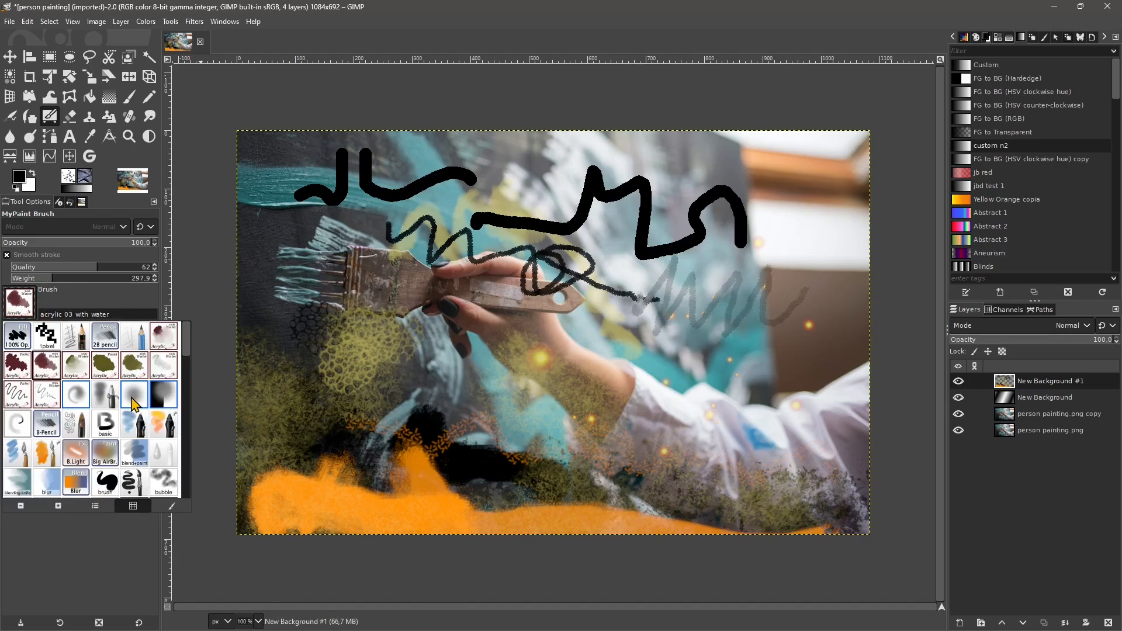
{"action": "left_click", "coordinate": [108, 436]}
{"action": "mouse_move", "coordinate": [369, 377]}
{"action": "left_mouse_down"}
{"action": "mouse_move", "coordinate": [491, 327]}
{"action": "mouse_move", "coordinate": [673, 327]}
{"action": "mouse_move", "coordinate": [626, 339]}
{"action": "left_mouse_up"}
Step: Choose the fill MyPaint brush and scribble thick black zigzags over the dark area below the hand
{"action": "left_click", "coordinate": [20, 303]}
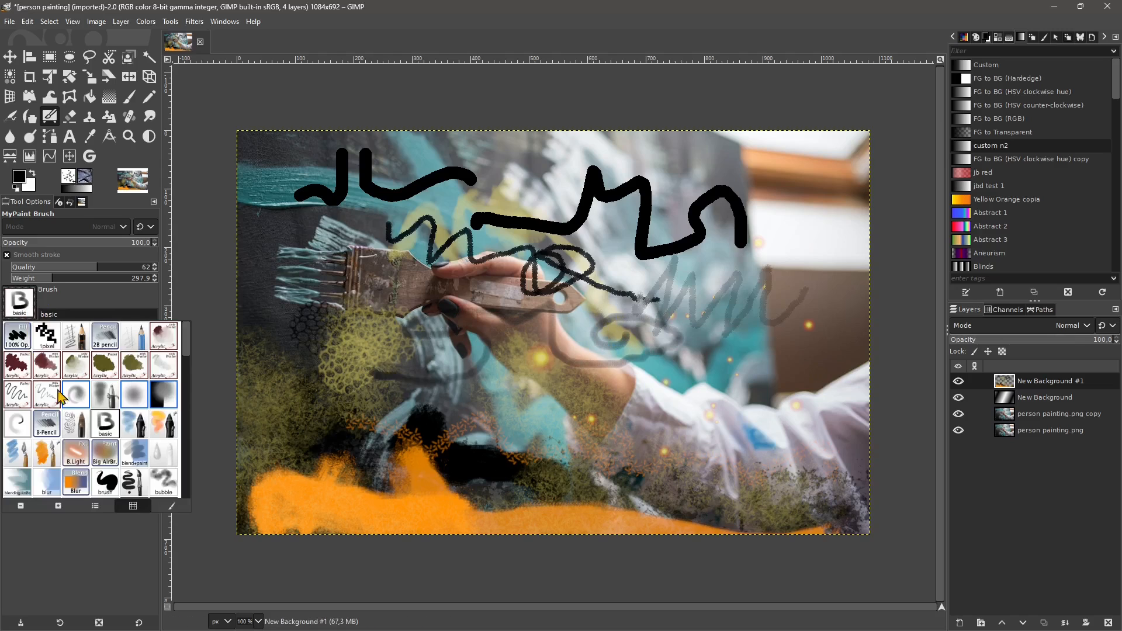
{"action": "scroll", "coordinate": [78, 415], "scroll_direction": "down", "scroll_amount": 1}
{"action": "scroll", "coordinate": [130, 436], "scroll_direction": "down", "scroll_amount": 2}
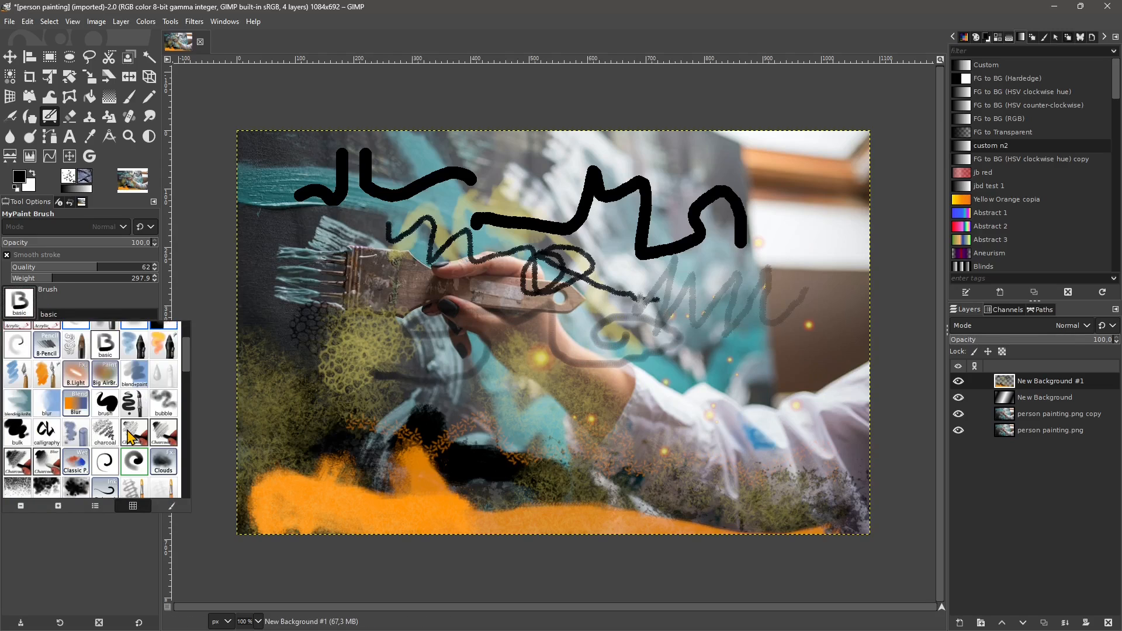
{"action": "scroll", "coordinate": [131, 436], "scroll_direction": "down", "scroll_amount": 5}
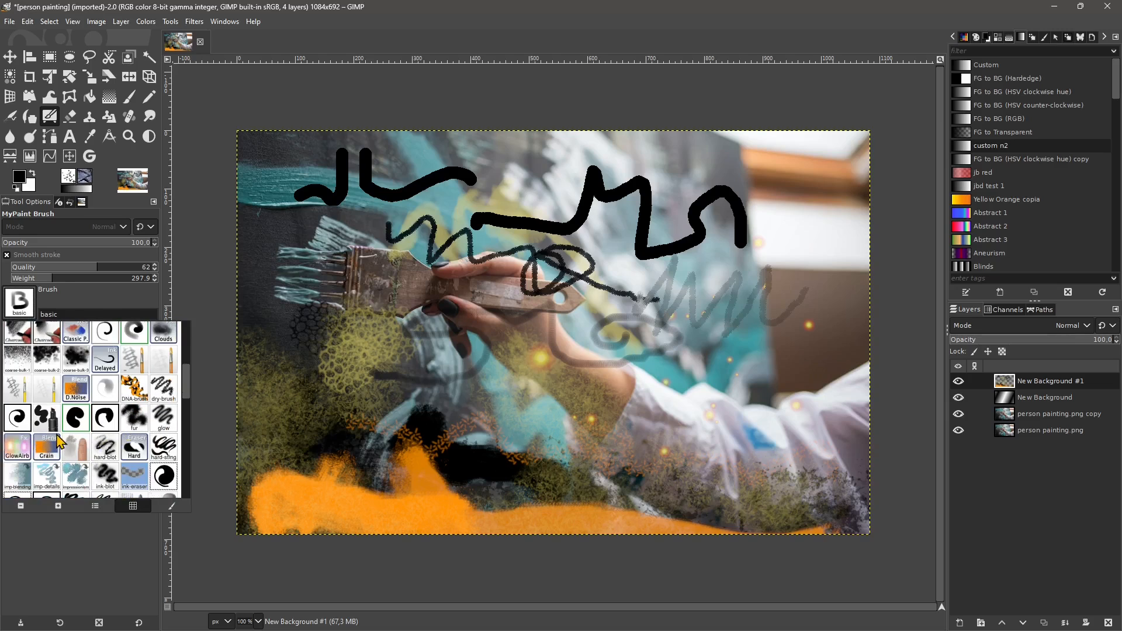
{"action": "left_click", "coordinate": [47, 418]}
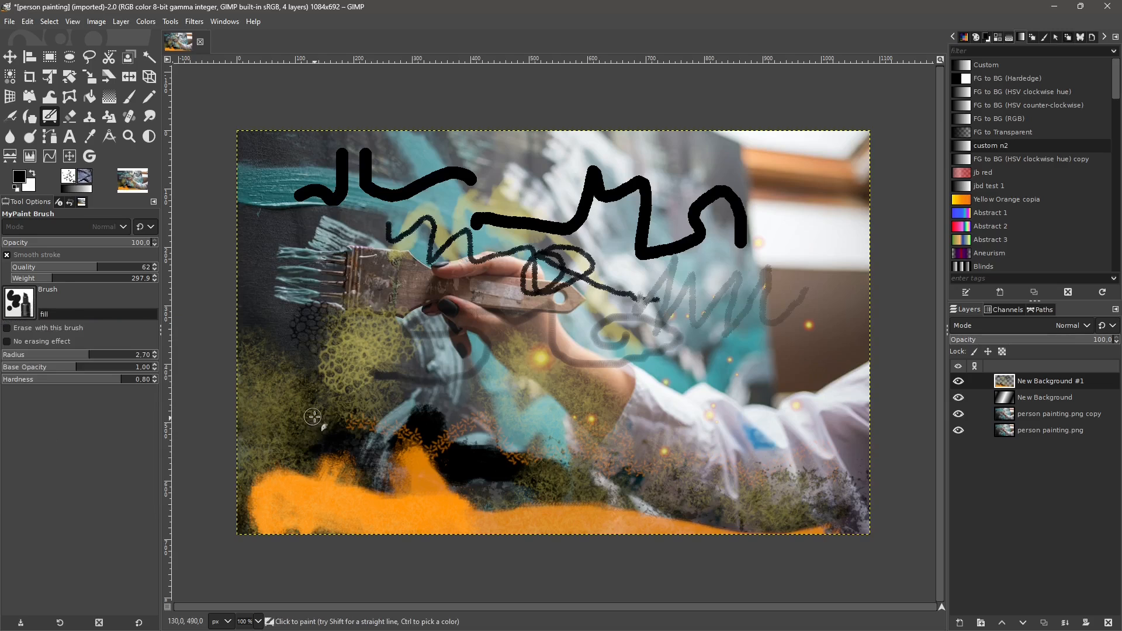
{"action": "mouse_move", "coordinate": [299, 339]}
{"action": "left_mouse_down"}
{"action": "mouse_move", "coordinate": [337, 411]}
{"action": "mouse_move", "coordinate": [431, 378]}
{"action": "mouse_move", "coordinate": [378, 373]}
{"action": "mouse_move", "coordinate": [468, 394]}
{"action": "mouse_move", "coordinate": [417, 424]}
{"action": "mouse_move", "coordinate": [491, 420]}
{"action": "mouse_move", "coordinate": [476, 466]}
{"action": "left_mouse_up"}
Step: Choose the Marker MyPaint brush and paint small broken black marks around the painter's sleeve
{"action": "left_click", "coordinate": [29, 305]}
{"action": "scroll", "coordinate": [88, 462], "scroll_direction": "down", "scroll_amount": 2}
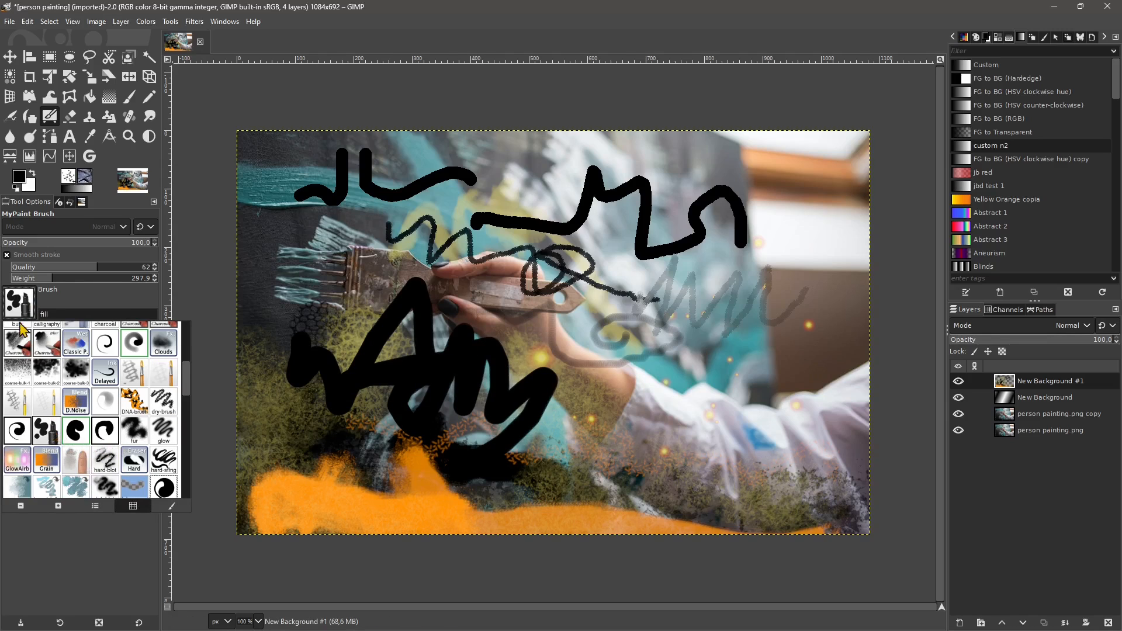
{"action": "scroll", "coordinate": [54, 465], "scroll_direction": "down", "scroll_amount": 4}
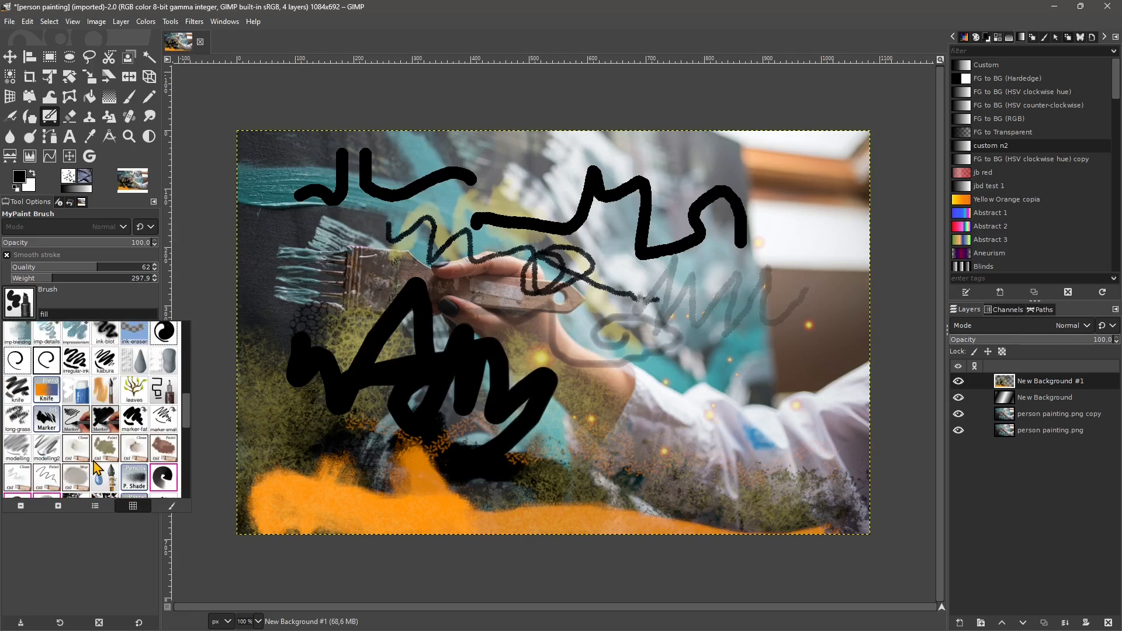
{"action": "left_click", "coordinate": [57, 429]}
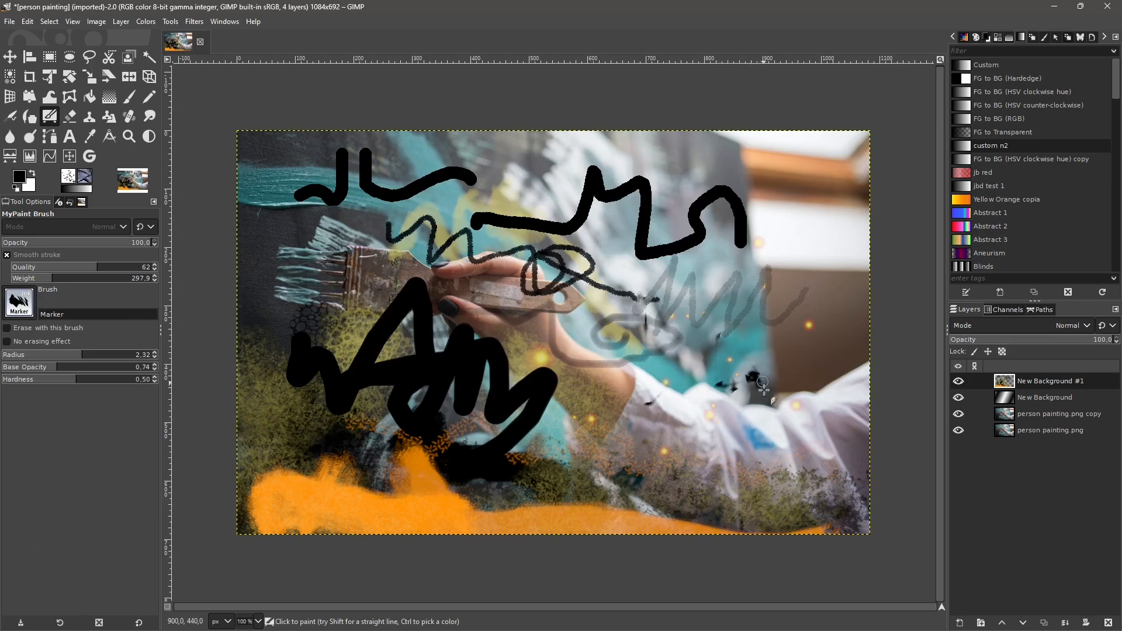
Step: Smear the thick black zigzags below the hand using the large watercolor fringe brush
{"action": "left_click", "coordinate": [18, 302]}
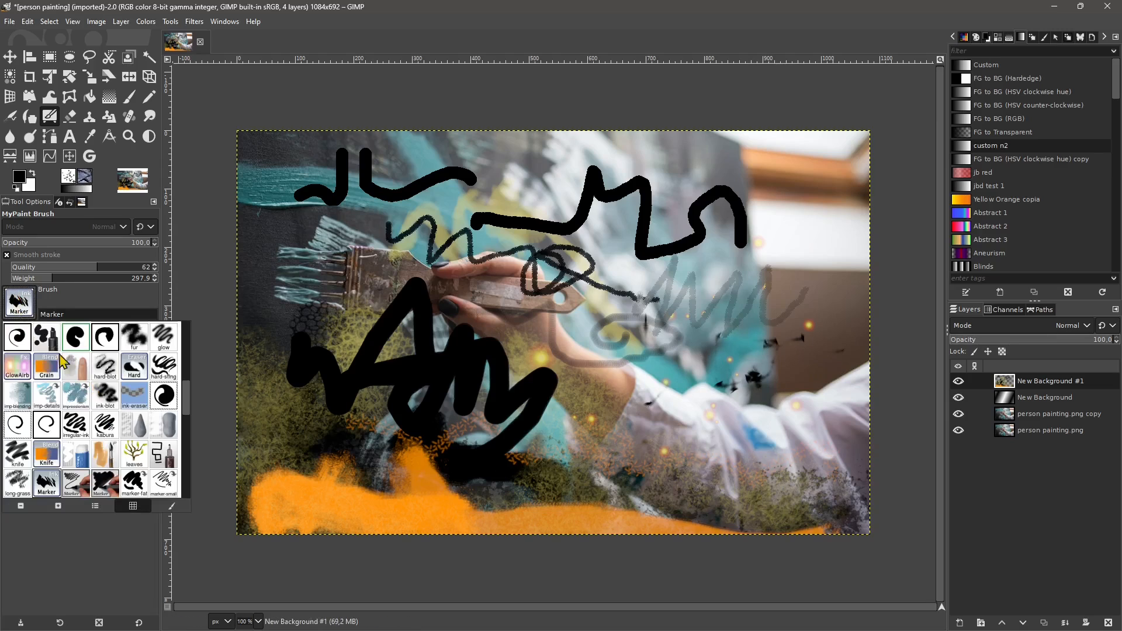
{"action": "left_click", "coordinate": [101, 467]}
{"action": "mouse_move", "coordinate": [444, 450]}
{"action": "left_mouse_down"}
{"action": "mouse_move", "coordinate": [503, 374]}
{"action": "mouse_move", "coordinate": [450, 327]}
{"action": "mouse_move", "coordinate": [445, 394]}
{"action": "mouse_move", "coordinate": [458, 393]}
{"action": "mouse_move", "coordinate": [326, 380]}
{"action": "mouse_move", "coordinate": [607, 450]}
{"action": "left_mouse_up"}
Step: Choose the rough MyPaint brush and make faint strokes on the photo
{"action": "left_click", "coordinate": [32, 311]}
{"action": "scroll", "coordinate": [114, 457], "scroll_direction": "down", "scroll_amount": 5}
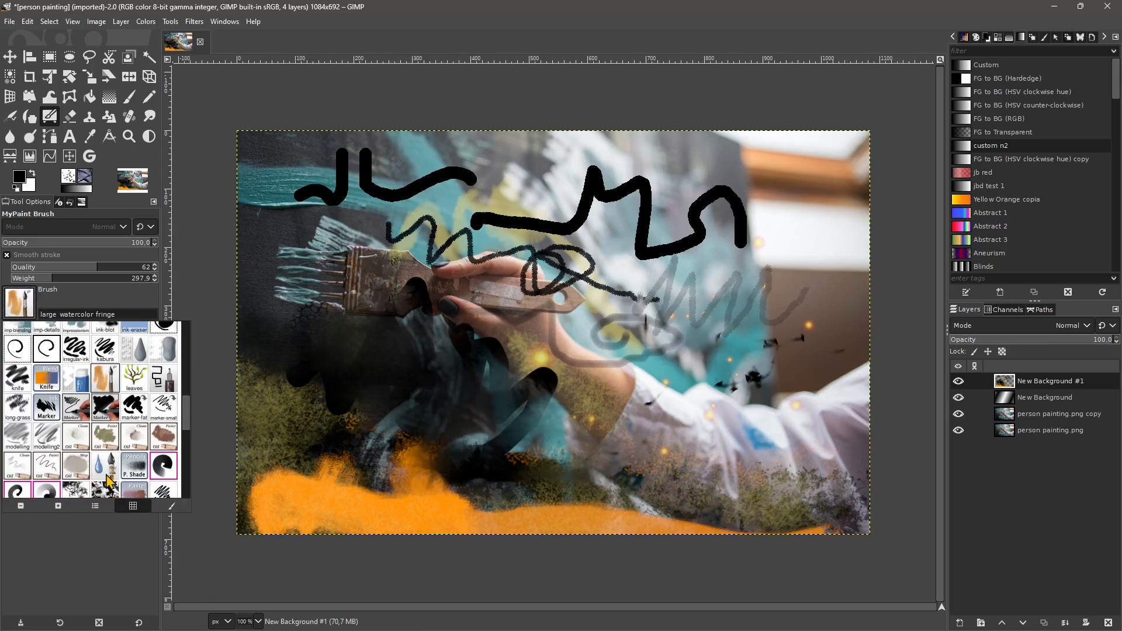
{"action": "scroll", "coordinate": [130, 463], "scroll_direction": "down", "scroll_amount": 1}
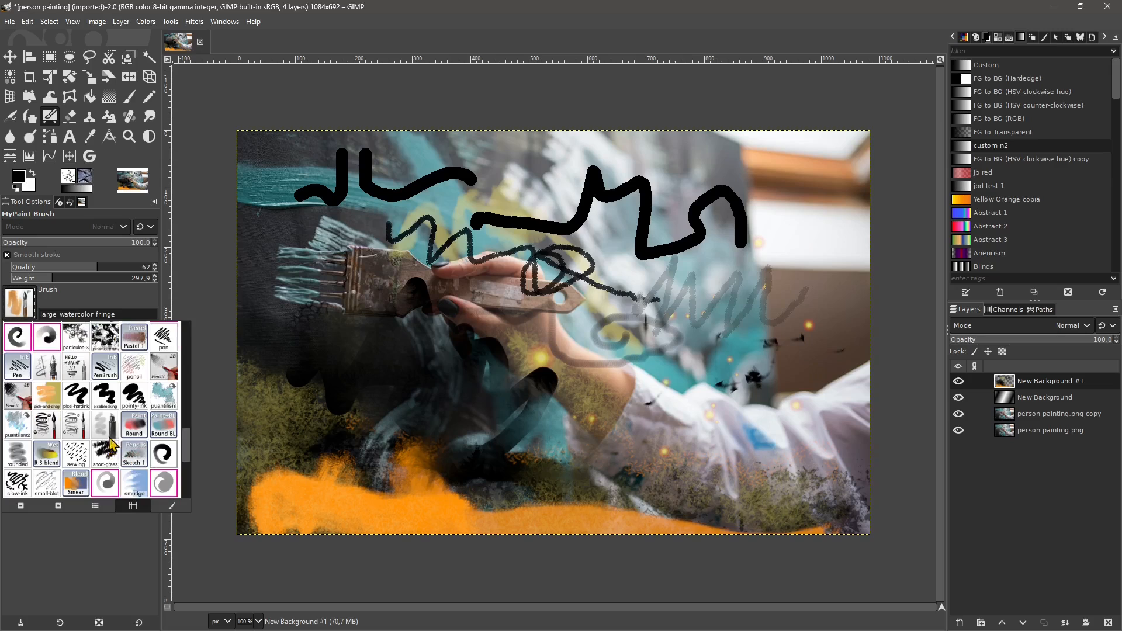
{"action": "left_click", "coordinate": [129, 462]}
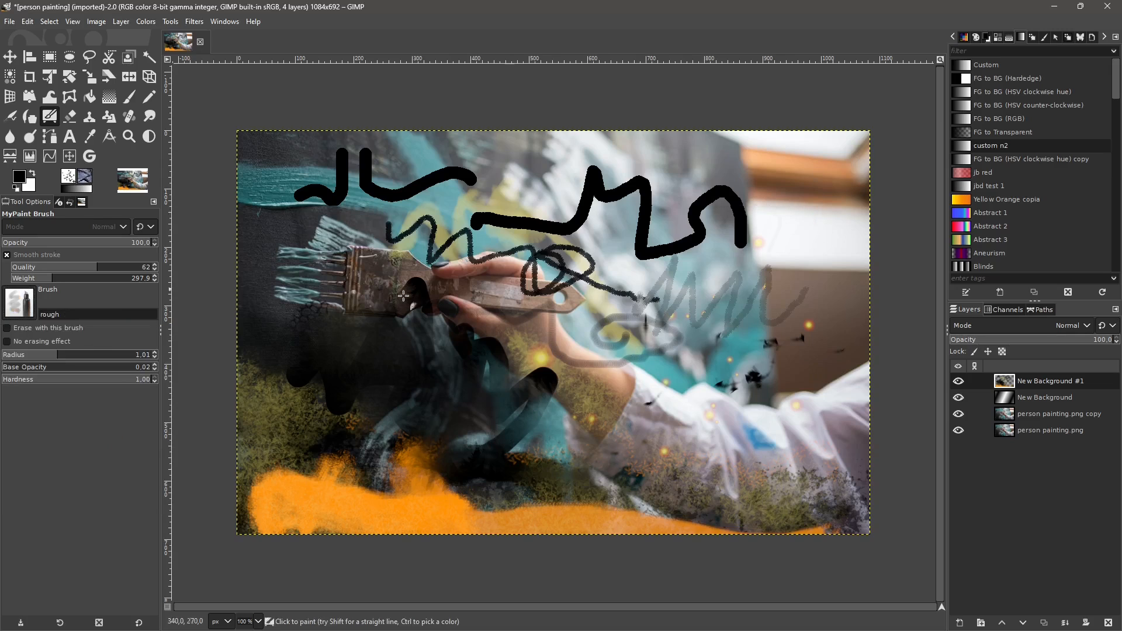
Step: Switch to the thin watercolor brush and paint lightly over the photo
{"action": "left_click", "coordinate": [19, 302]}
{"action": "scroll", "coordinate": [79, 438], "scroll_direction": "down", "scroll_amount": 4}
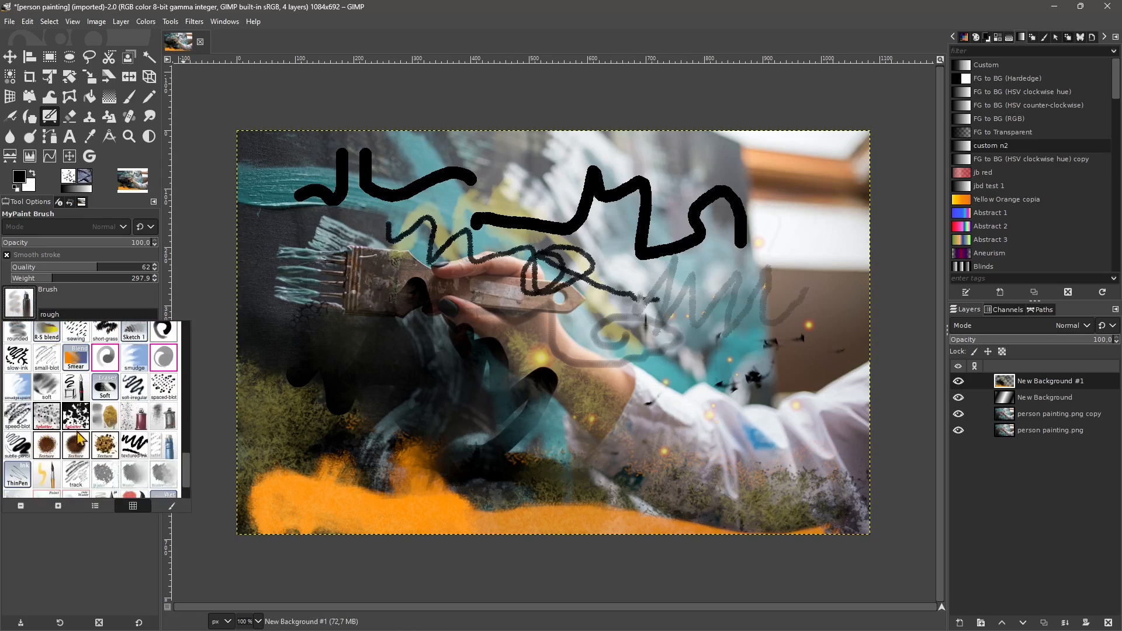
{"action": "scroll", "coordinate": [79, 438], "scroll_direction": "down", "scroll_amount": 2}
{"action": "left_click", "coordinate": [56, 435]}
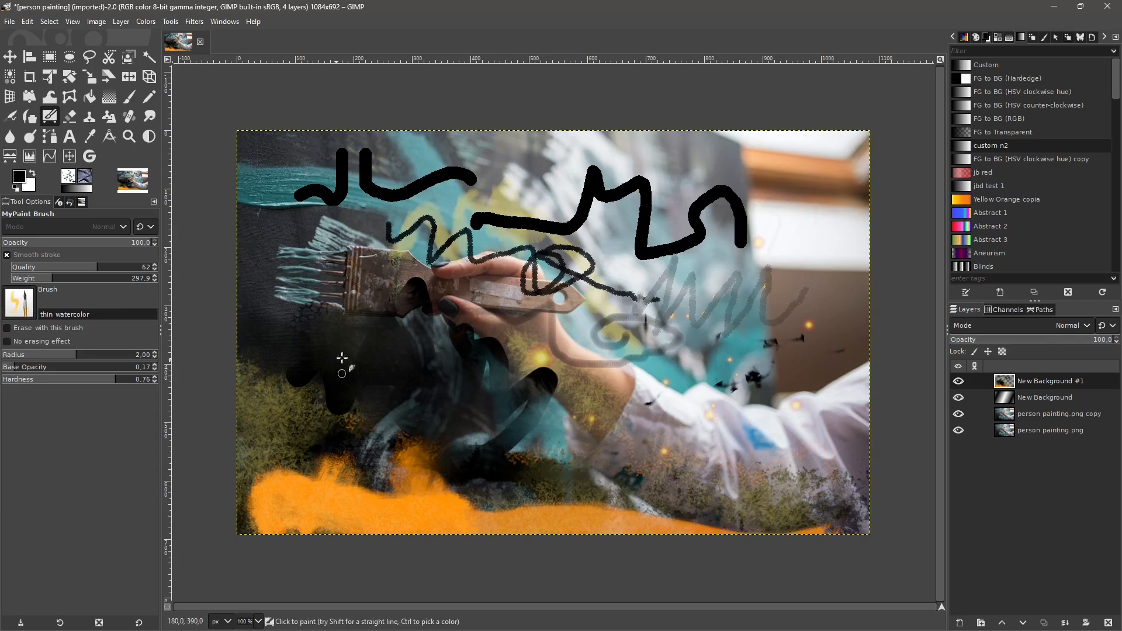
Step: Draw a looping gray line across the upper photo with the wet paint sm brush, and smudge around the sleeve with Wet Direction
{"action": "left_click", "coordinate": [19, 302]}
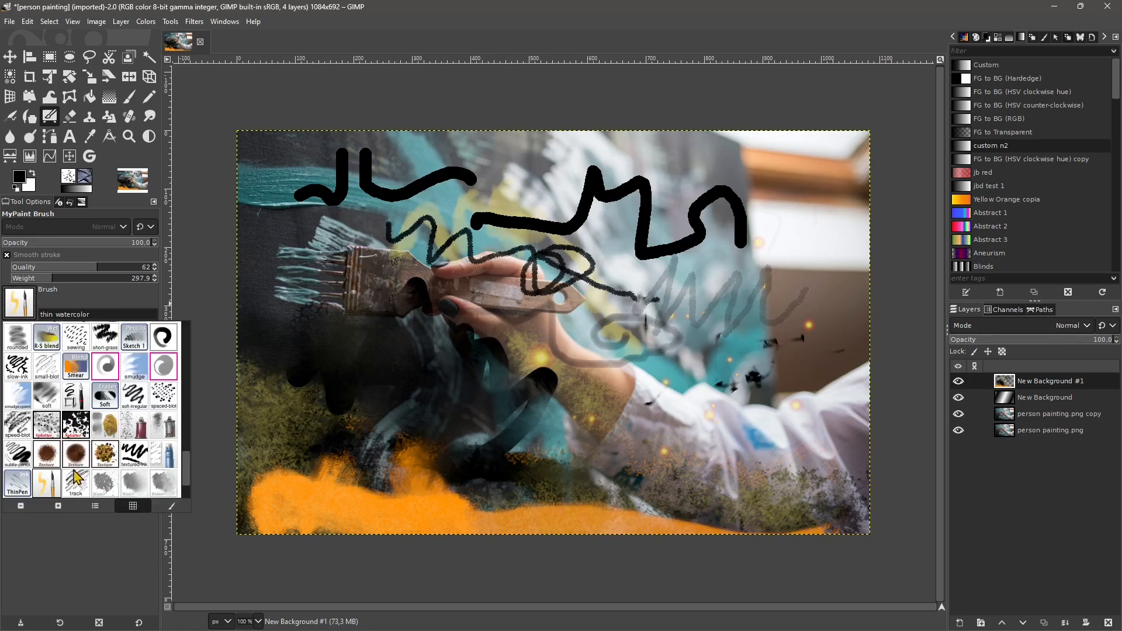
{"action": "scroll", "coordinate": [79, 467], "scroll_direction": "down", "scroll_amount": 3}
{"action": "left_click", "coordinate": [47, 484]}
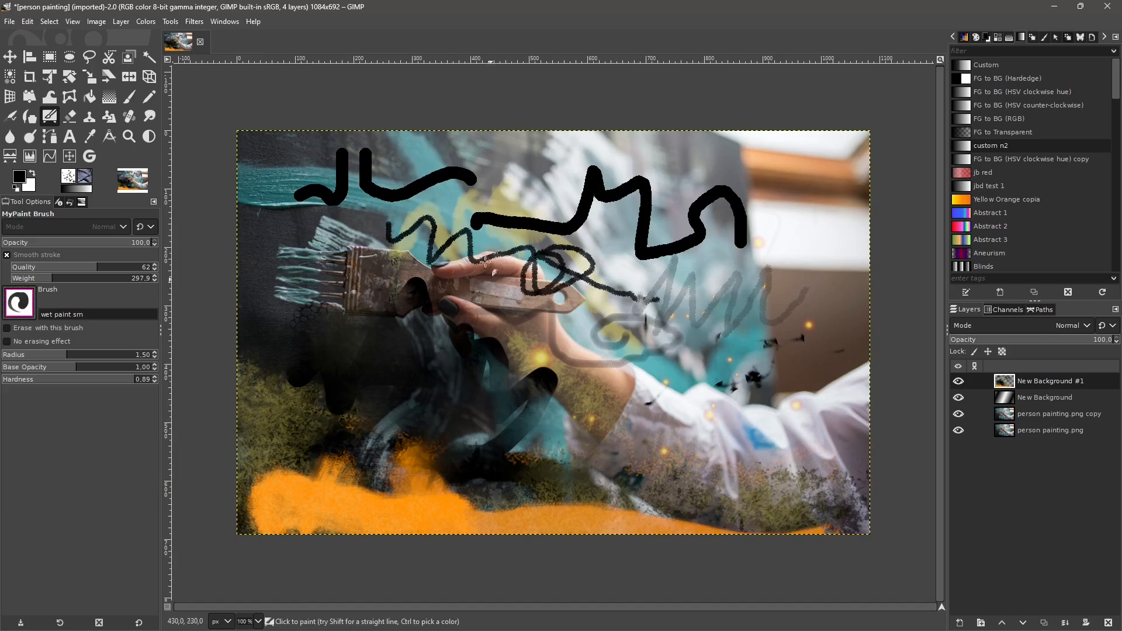
{"action": "mouse_move", "coordinate": [477, 228]}
{"action": "left_mouse_down"}
{"action": "mouse_move", "coordinate": [585, 175]}
{"action": "mouse_move", "coordinate": [797, 183]}
{"action": "mouse_move", "coordinate": [699, 389]}
{"action": "left_mouse_up"}
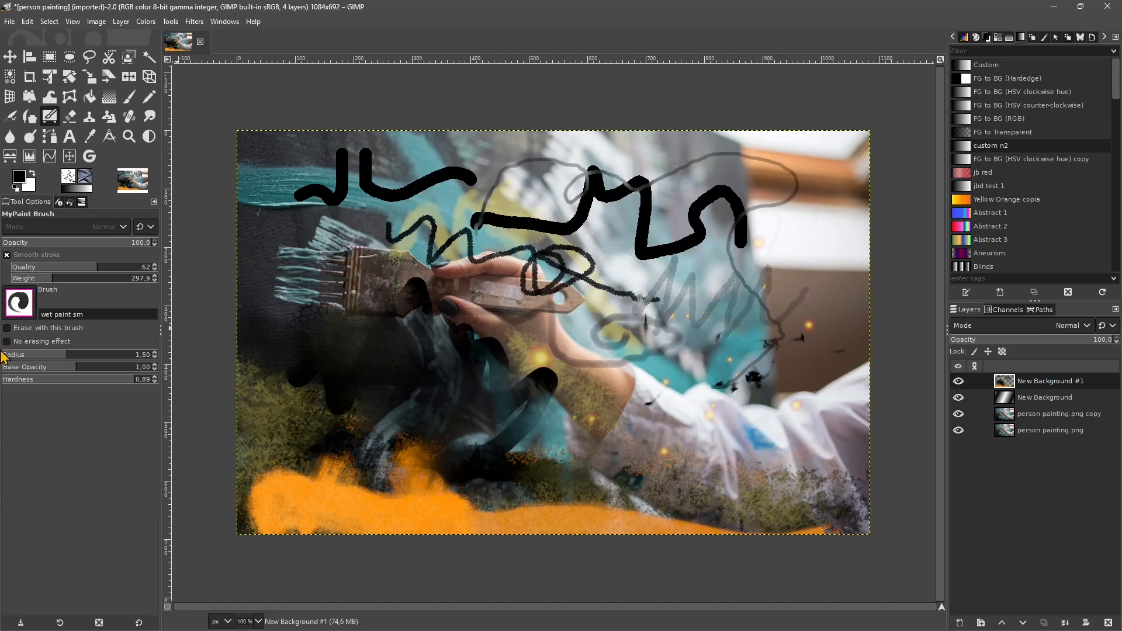
{"action": "left_click", "coordinate": [19, 302]}
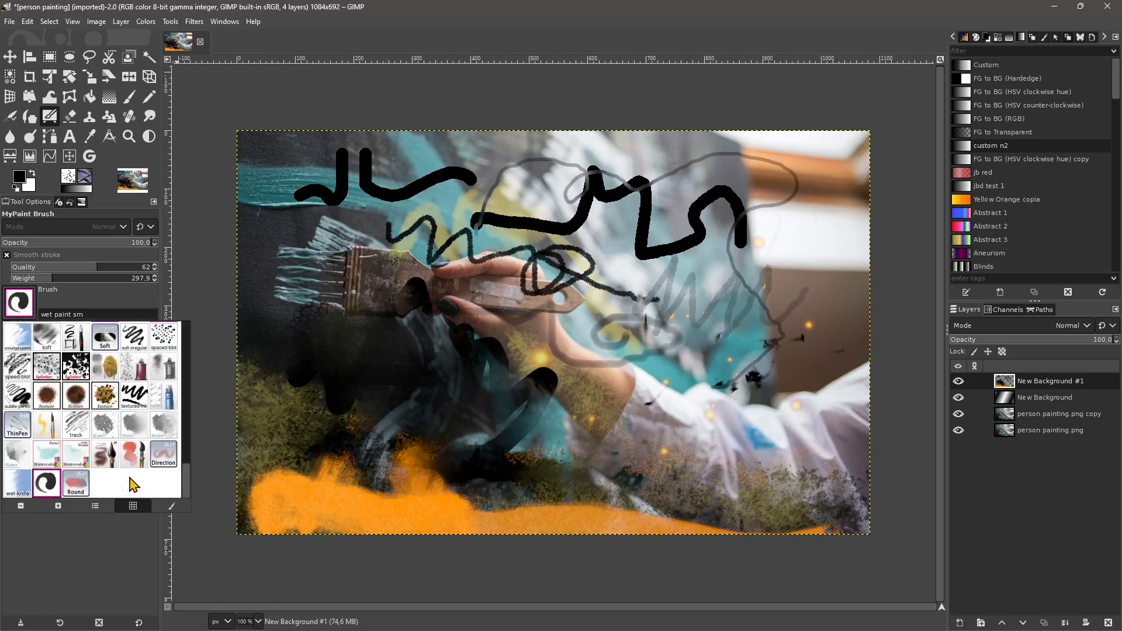
{"action": "left_click", "coordinate": [163, 464]}
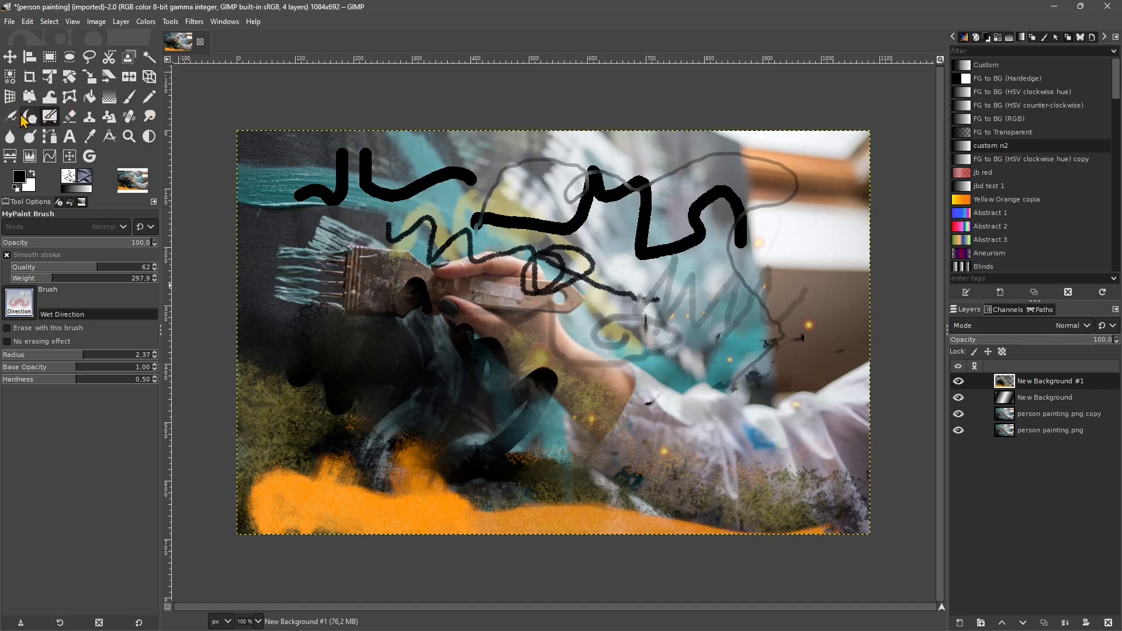
Step: Erase the dark paint beneath the pictured paintbrush with a hard round Eraser brush, and switch the Eraser to the 2. Star brush
{"action": "left_click", "coordinate": [71, 118]}
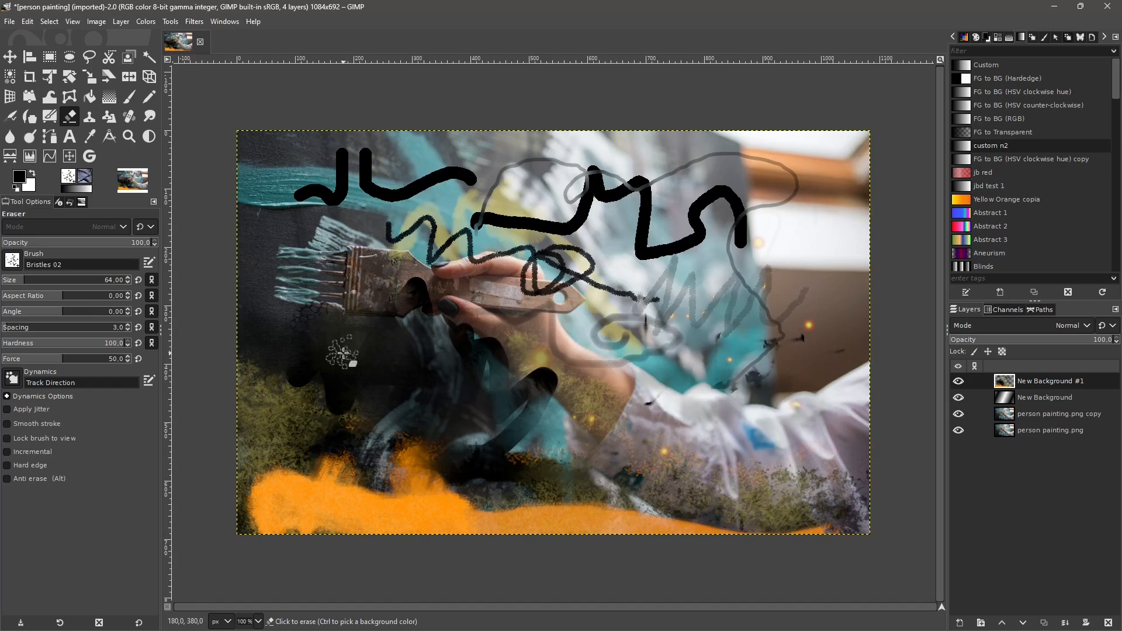
{"action": "left_click", "coordinate": [13, 260]}
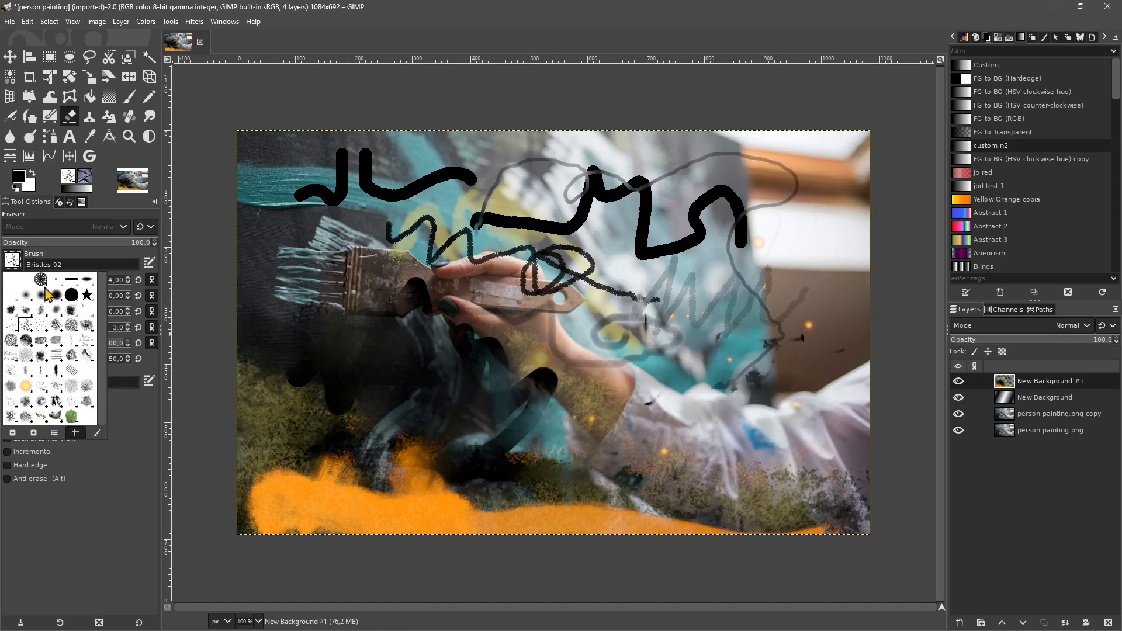
{"action": "left_click", "coordinate": [72, 294]}
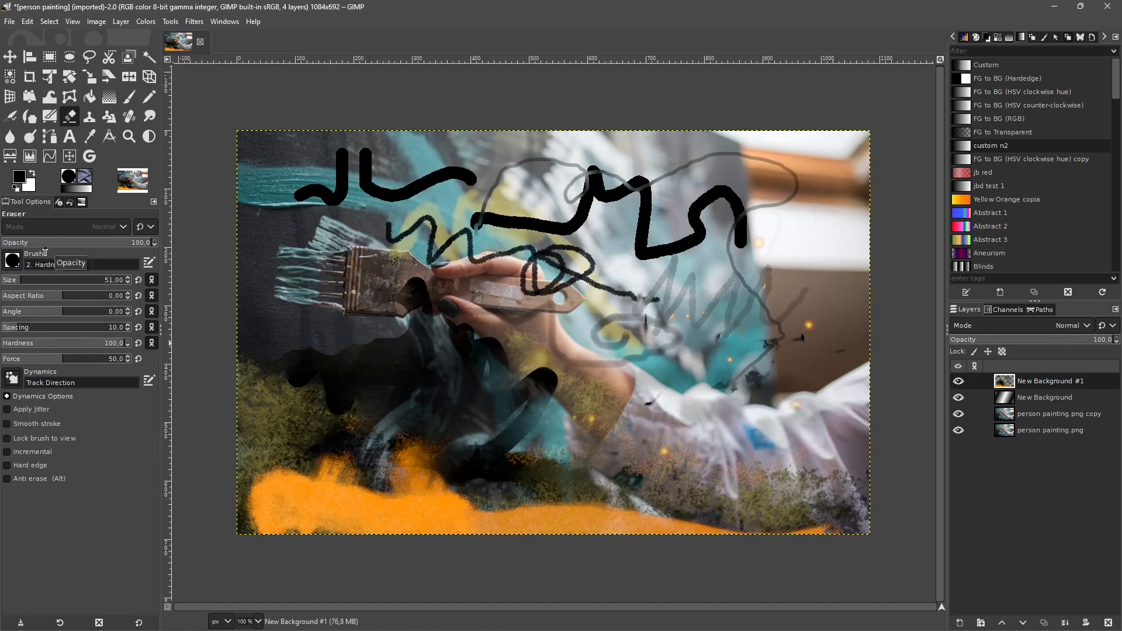
{"action": "left_click", "coordinate": [12, 261]}
{"action": "double_click", "coordinate": [89, 298]}
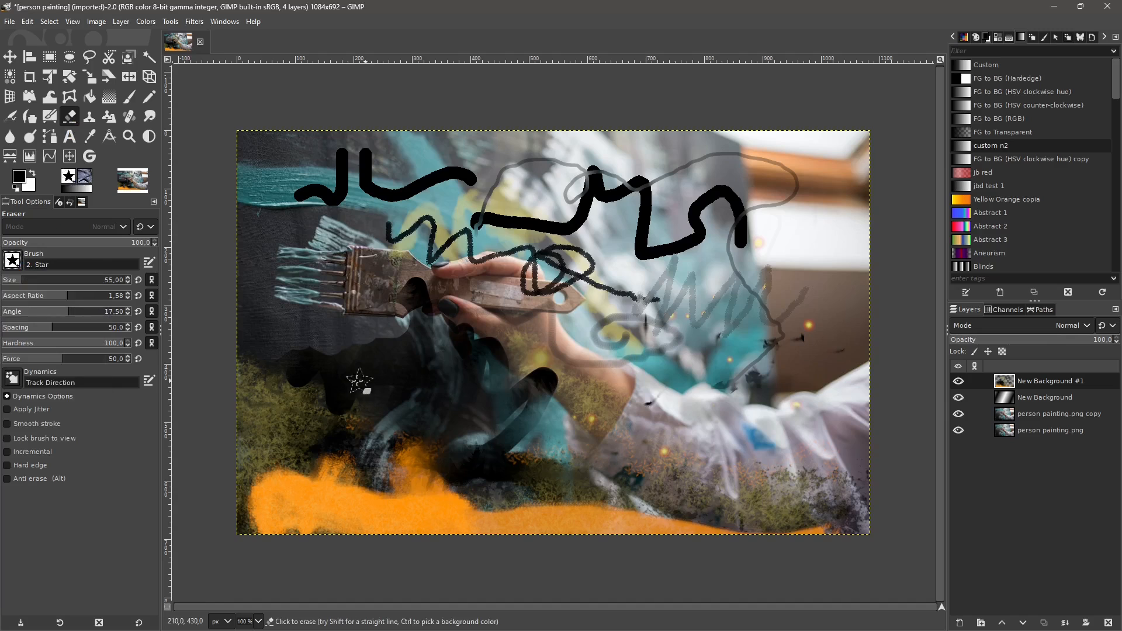
Step: Try erasing large star shapes from the lower-left paint with the Eraser size at 373, and undo them
{"action": "left_click_drag", "start_coordinate": [38, 287], "coordinate": [70, 291]}
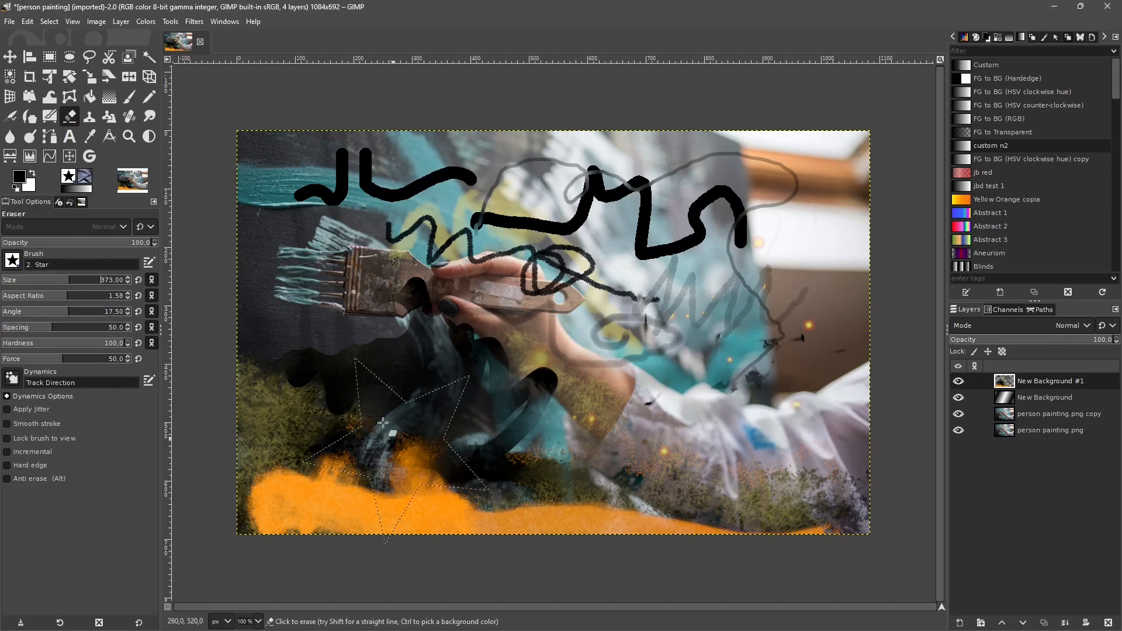
{"action": "left_click", "coordinate": [383, 394]}
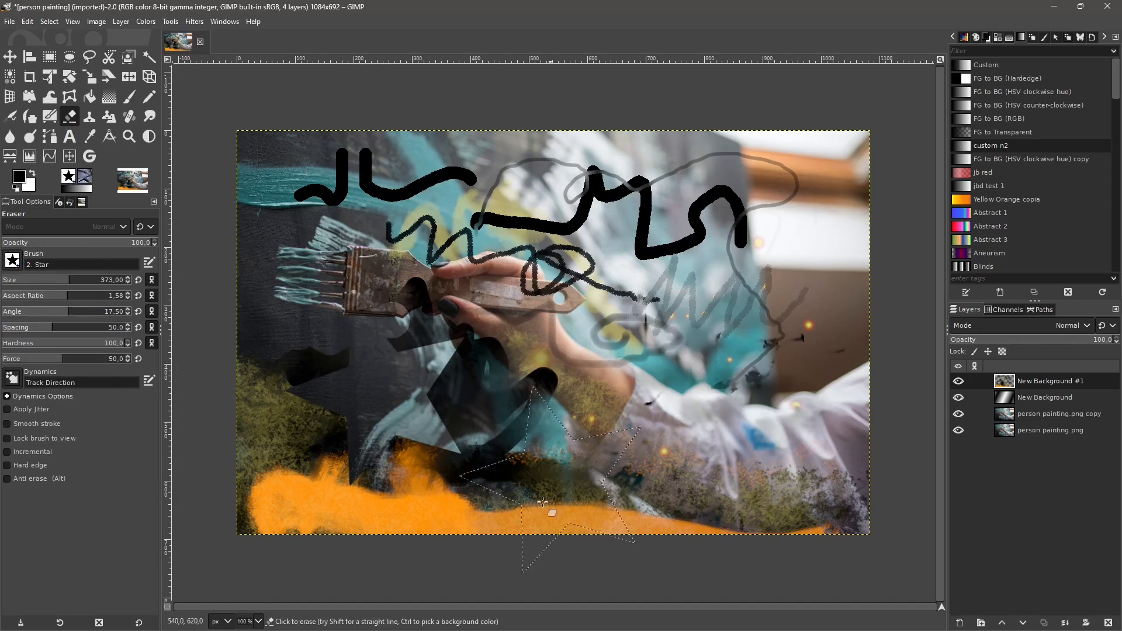
{"action": "left_click", "coordinate": [470, 441]}
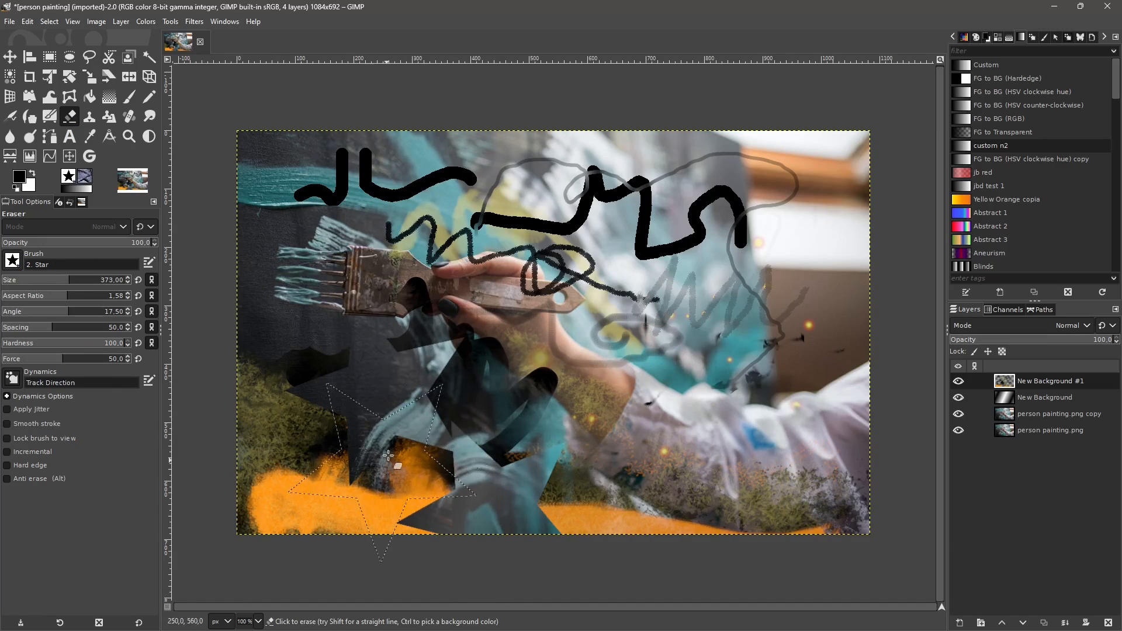
{"action": "key", "text": "ctrl+z"}
{"action": "key", "text": "ctrl+z"}
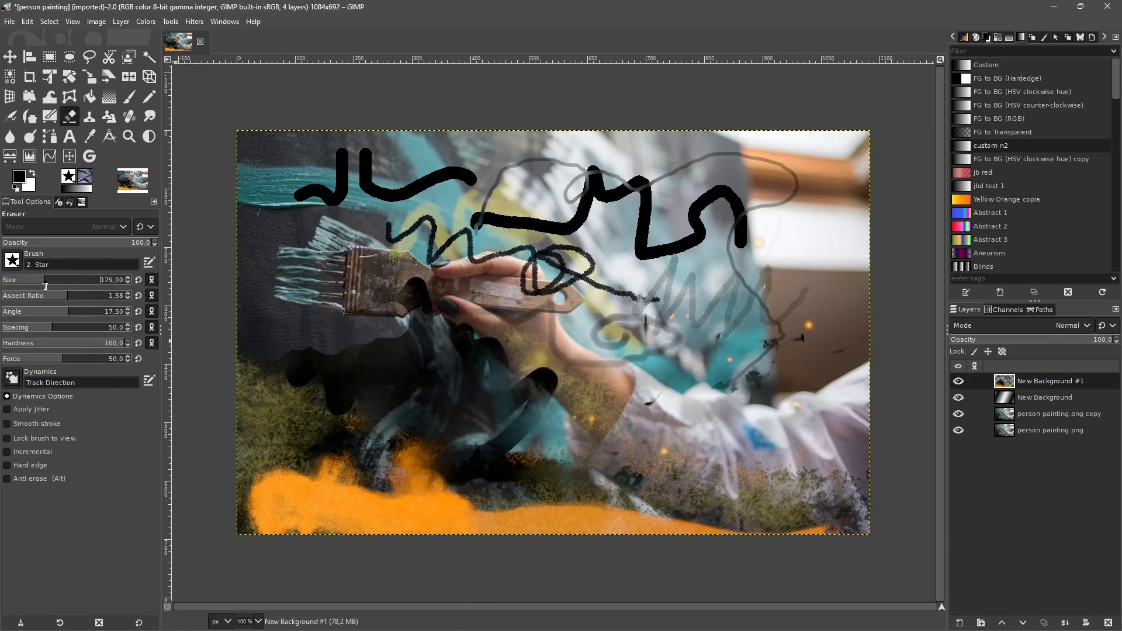
Step: Set the Eraser size to 164 and erase separate star shapes across the orange paint, the dark area and the pictured hand
{"action": "left_click_drag", "start_coordinate": [45, 286], "coordinate": [42, 286]}
{"action": "left_click", "coordinate": [340, 488]}
{"action": "left_click", "coordinate": [433, 513]}
{"action": "left_click", "coordinate": [531, 533]}
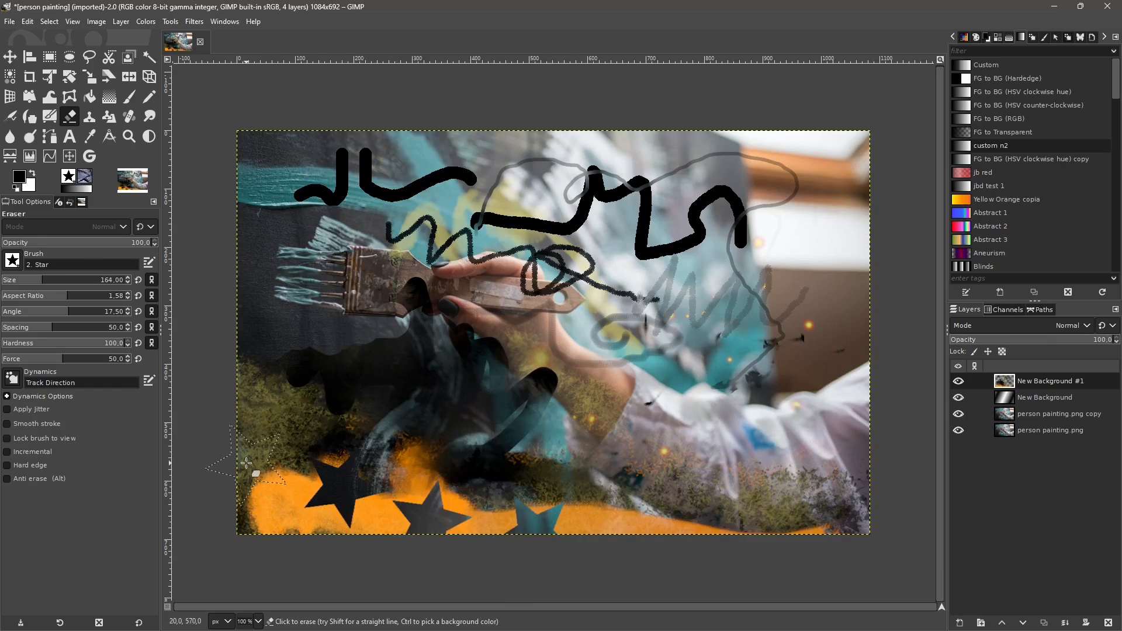
{"action": "left_click", "coordinate": [246, 463]}
{"action": "left_click", "coordinate": [615, 495]}
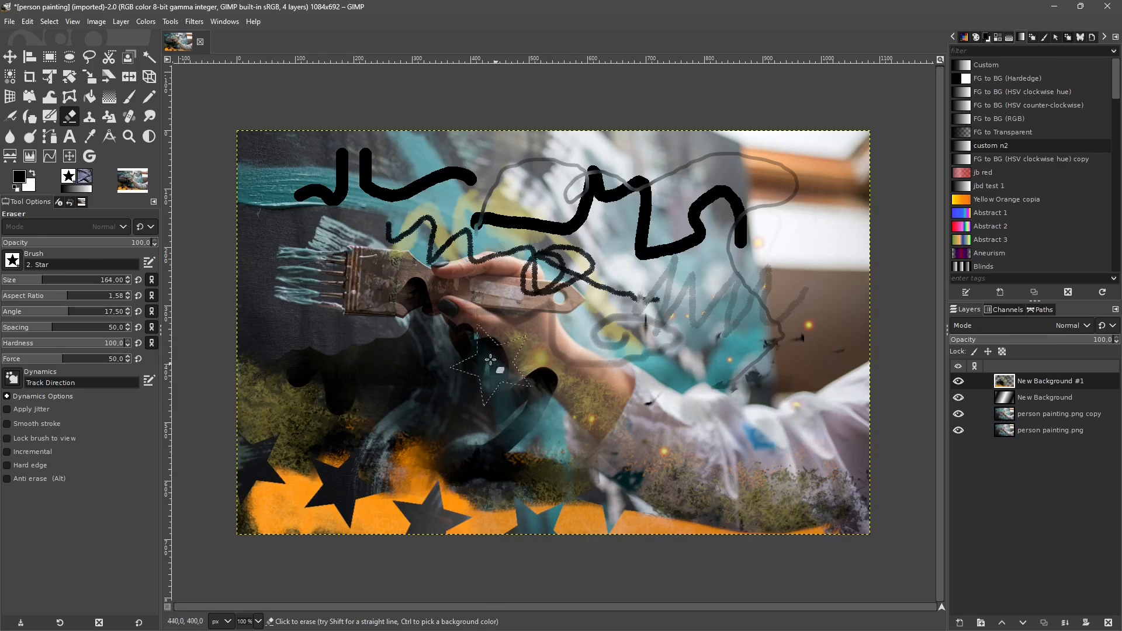
{"action": "left_click", "coordinate": [432, 354]}
{"action": "left_click", "coordinate": [400, 305]}
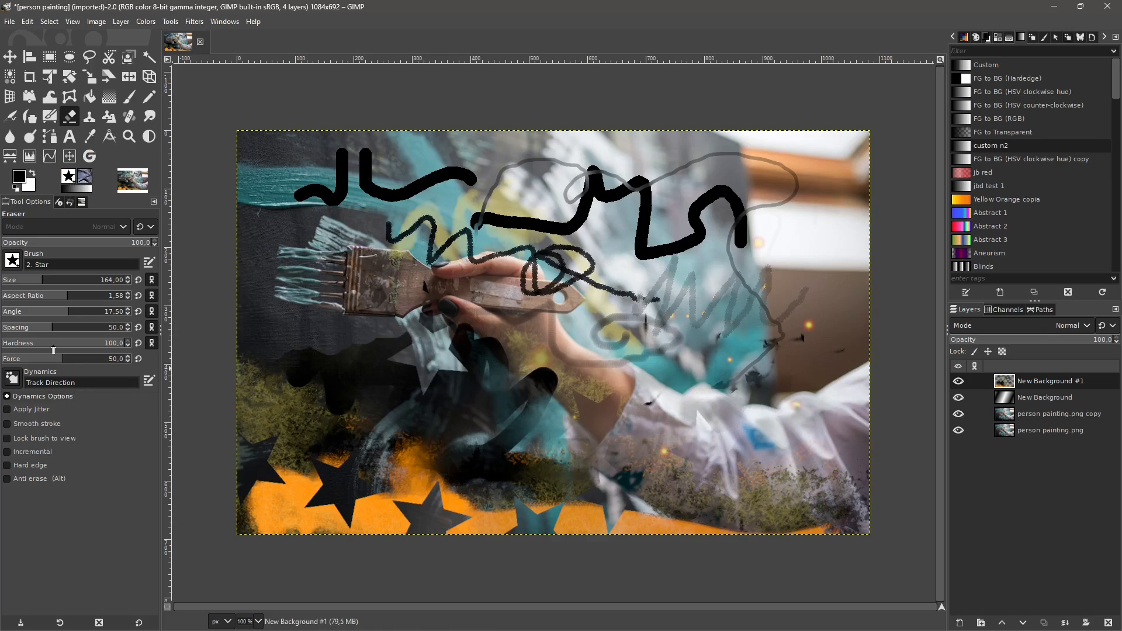
Step: Lower the Eraser hardness to 47 and erase a soft-edged star above the orange paint near the lower center
{"action": "left_click_drag", "start_coordinate": [86, 351], "coordinate": [61, 350]}
{"action": "left_click", "coordinate": [478, 470]}
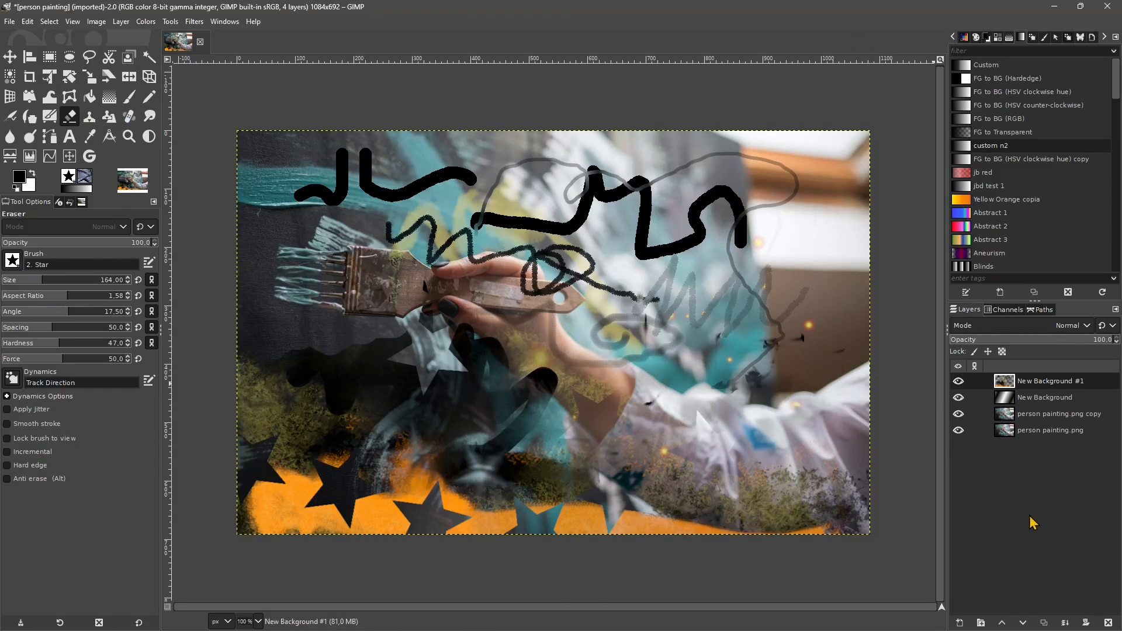
Step: Add a new 1084 × 692 px layer filled with transparency, and toggle the New Background #1 layer's visibility off and on
{"action": "left_click", "coordinate": [960, 623]}
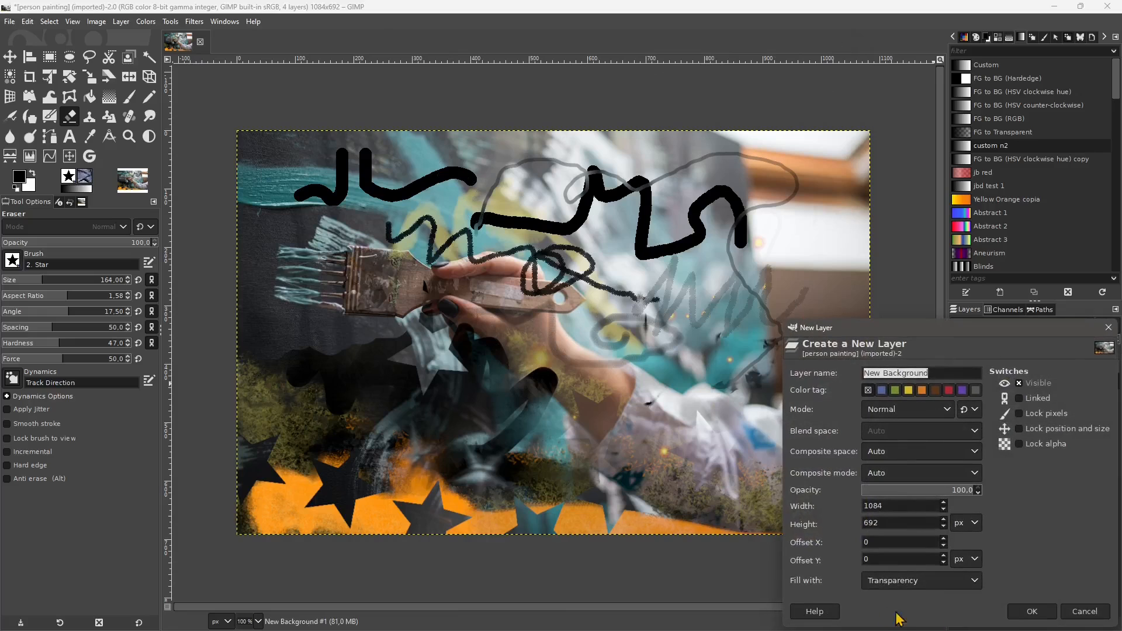
{"action": "left_click", "coordinate": [1017, 614]}
{"action": "left_click", "coordinate": [958, 398]}
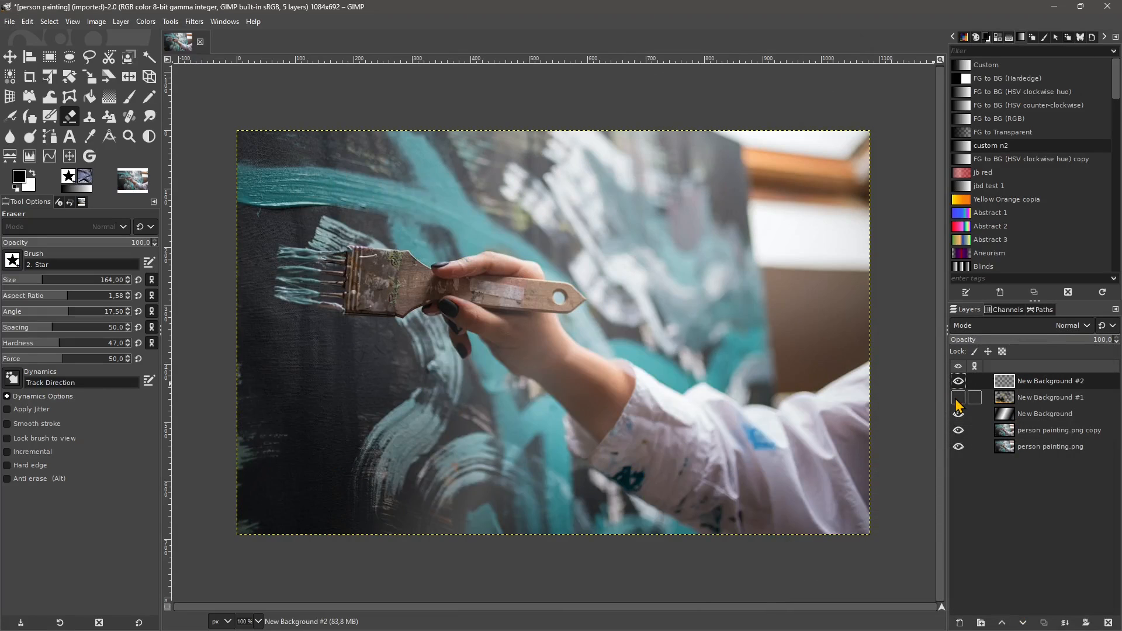
{"action": "left_click", "coordinate": [958, 399]}
Step: Try the Color erase blend mode on the New Background #1 layer and step through the modes to Lighten only
{"action": "left_click", "coordinate": [1029, 399]}
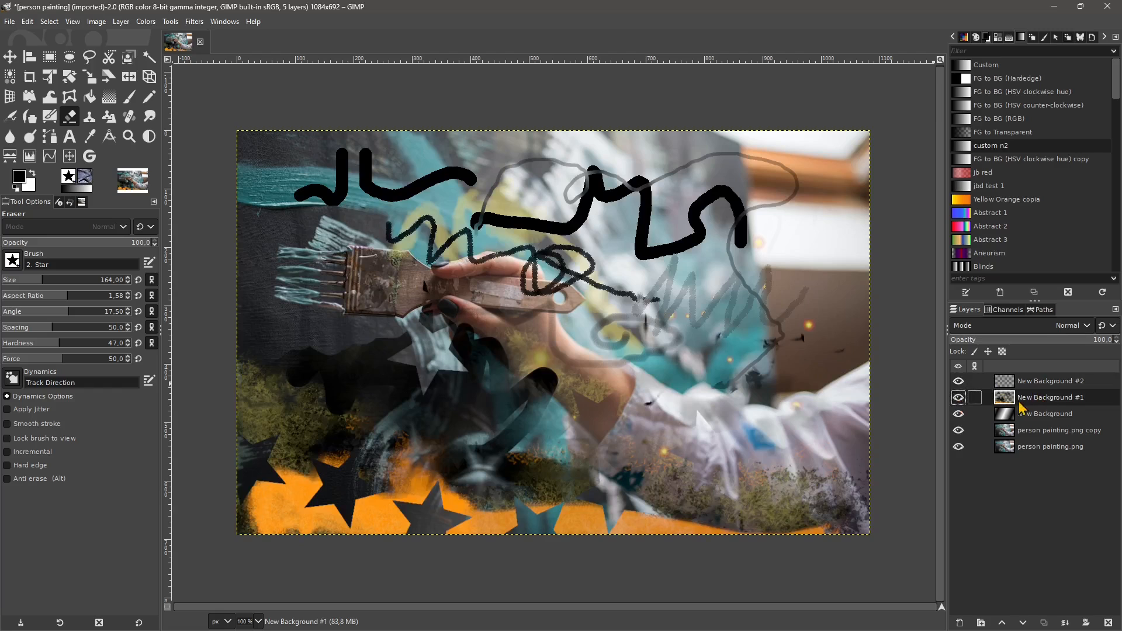
{"action": "left_click", "coordinate": [974, 329]}
{"action": "left_click", "coordinate": [967, 39]}
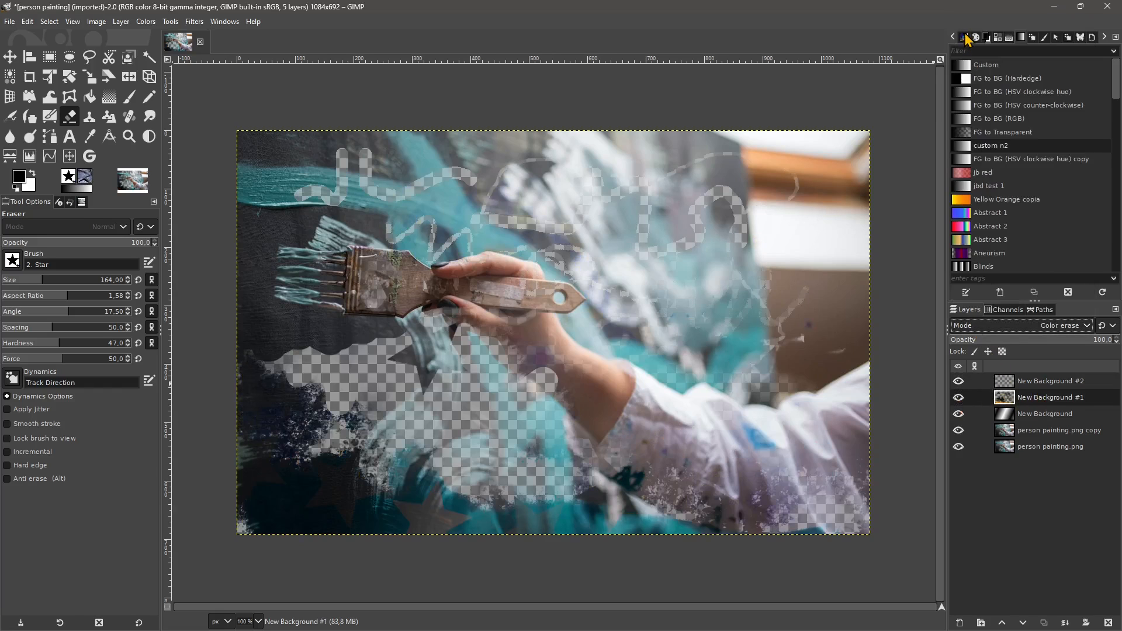
{"action": "key", "text": "Down"}
{"action": "key", "text": "Down"}
{"action": "key", "text": "Down"}
{"action": "key", "text": "Down"}
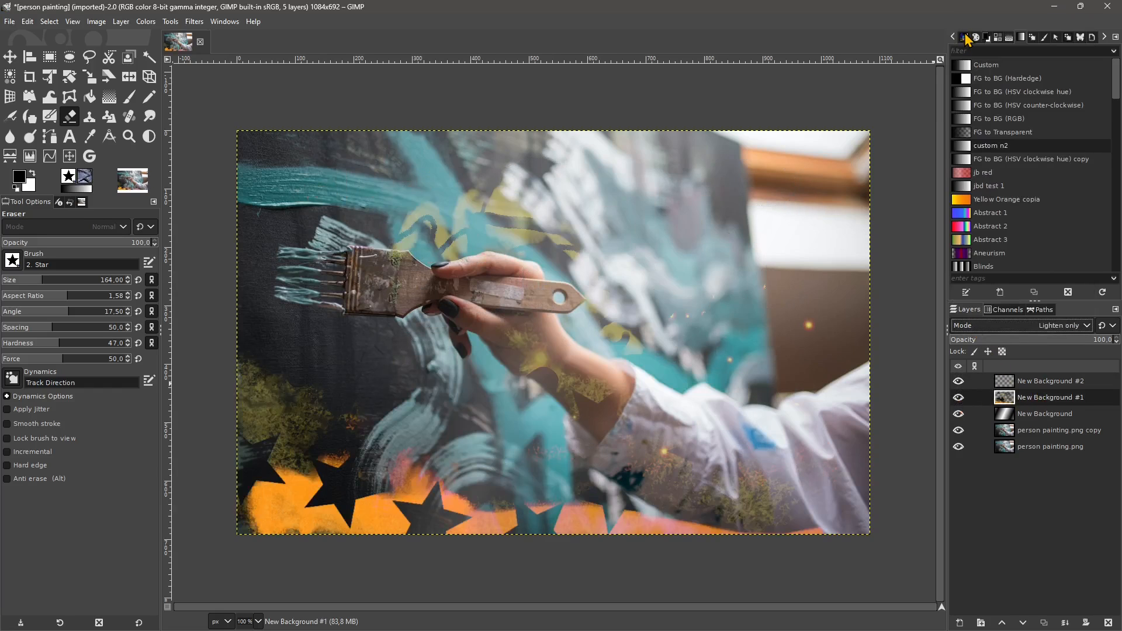
Step: Step the New Background #1 layer's blend mode forward through Multiply, Hard light, Difference and Divide to Luminance
{"action": "key", "text": "Down"}
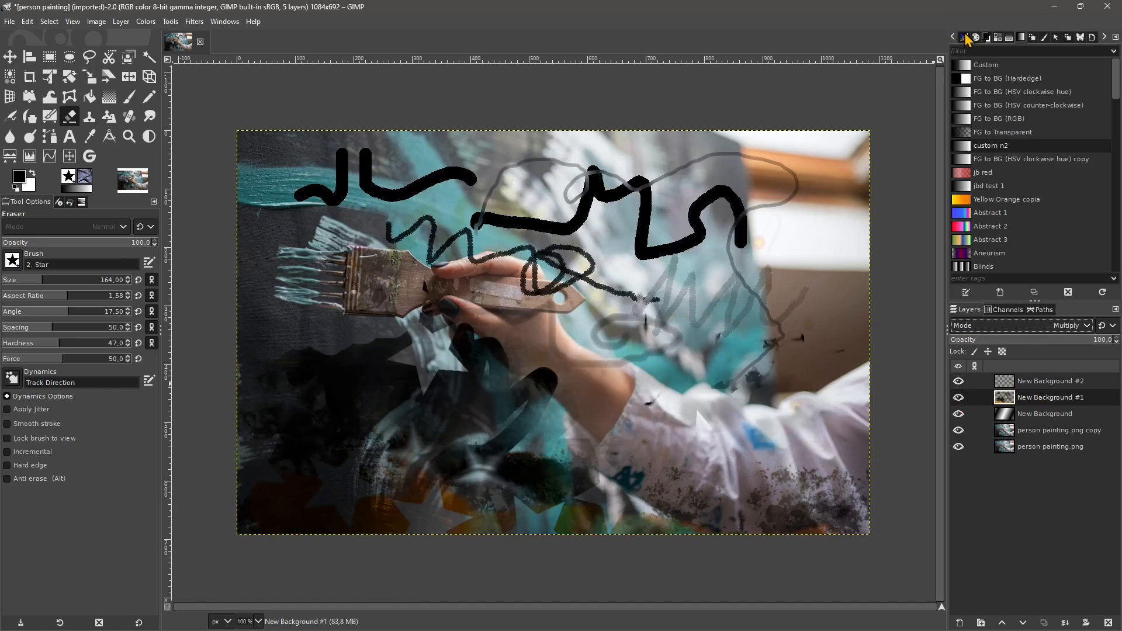
{"action": "key", "text": "Down"}
{"action": "key", "text": "Down"}
{"action": "key", "text": "Down"}
{"action": "key", "text": "Down"}
{"action": "key", "text": "Down"}
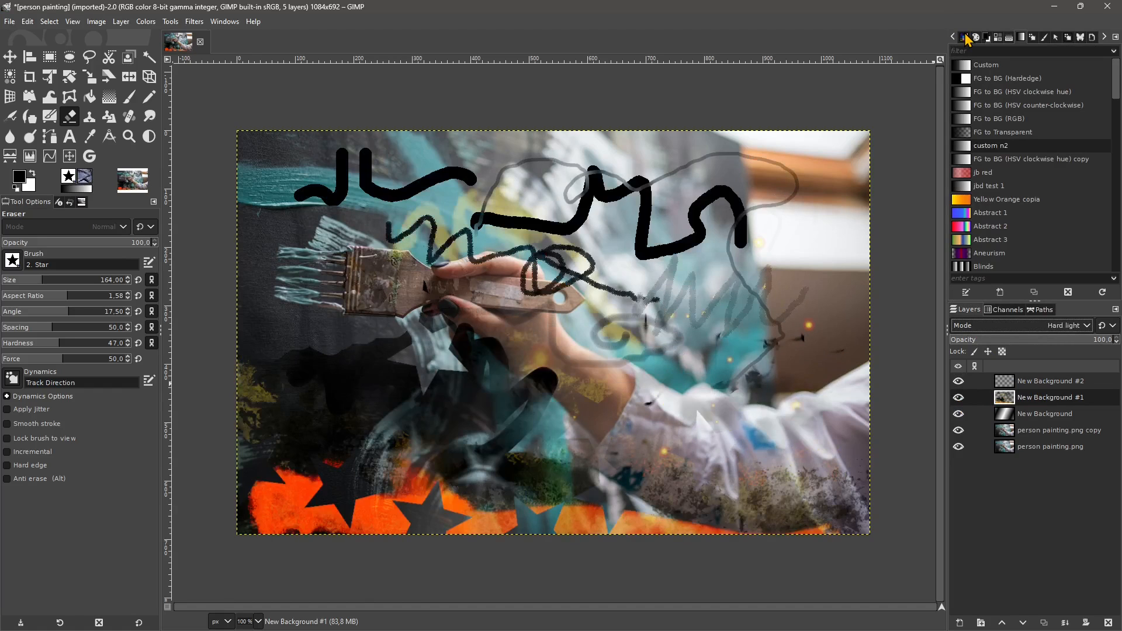
{"action": "key", "text": "Down"}
{"action": "key", "text": "Down"}
{"action": "key", "text": "Down"}
{"action": "key", "text": "Down"}
{"action": "key", "text": "Down"}
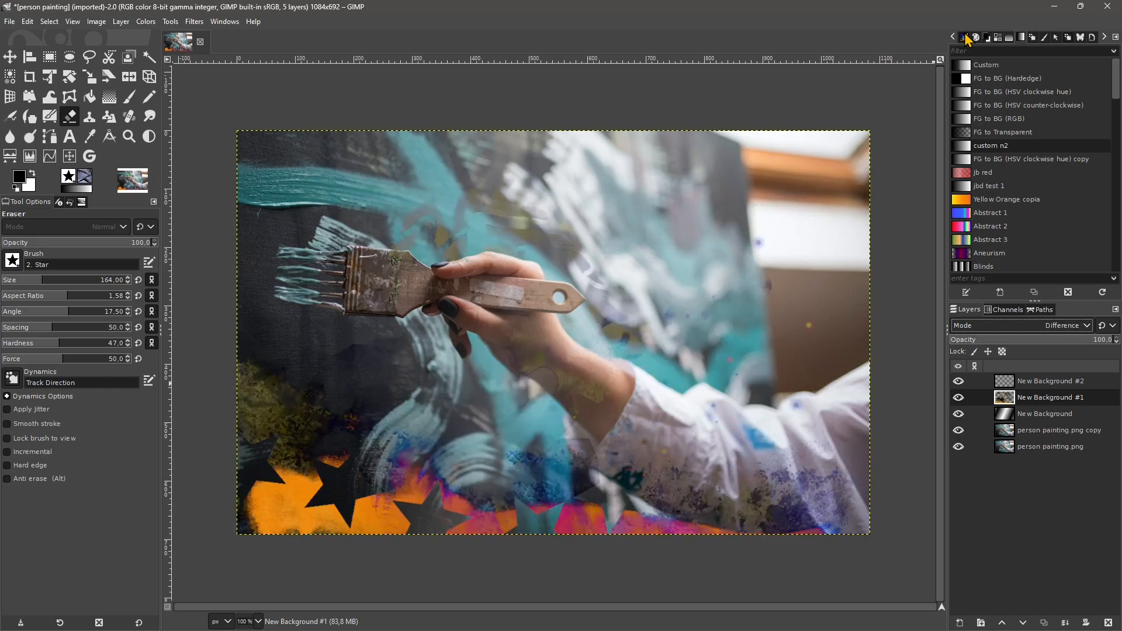
{"action": "key", "text": "Down"}
{"action": "key", "text": "Down"}
{"action": "key", "text": "Down"}
{"action": "key", "text": "Down"}
{"action": "key", "text": "Down"}
{"action": "key", "text": "Down"}
{"action": "key", "text": "Down"}
{"action": "key", "text": "Down"}
{"action": "key", "text": "Down"}
{"action": "key", "text": "Down"}
{"action": "key", "text": "Down"}
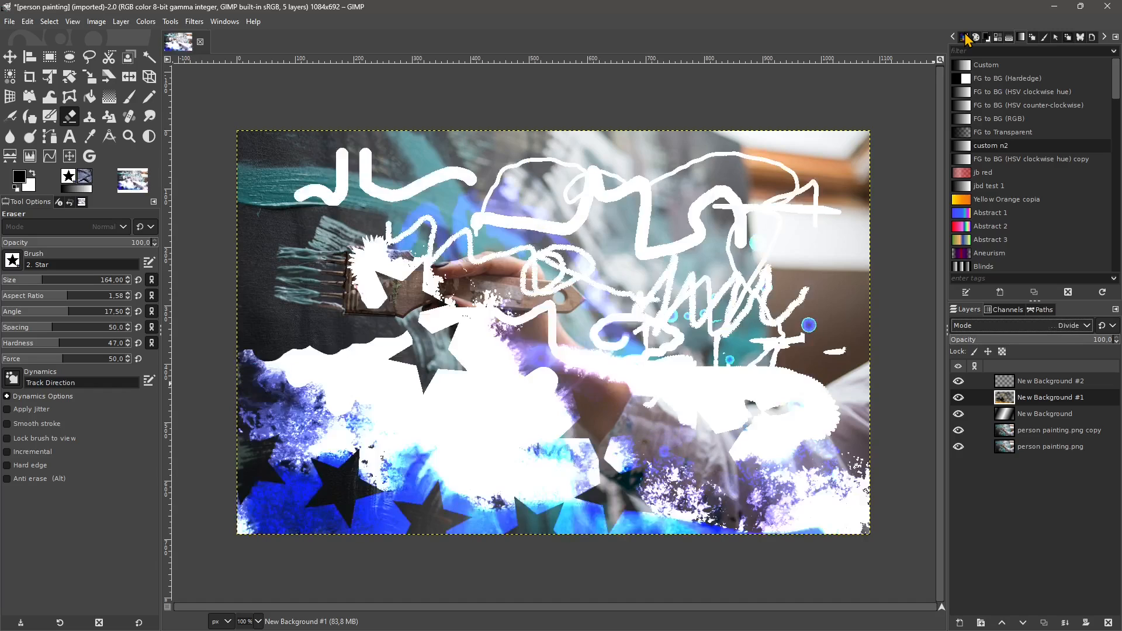
{"action": "key", "text": "Down"}
{"action": "key", "text": "Down"}
{"action": "key", "text": "Down"}
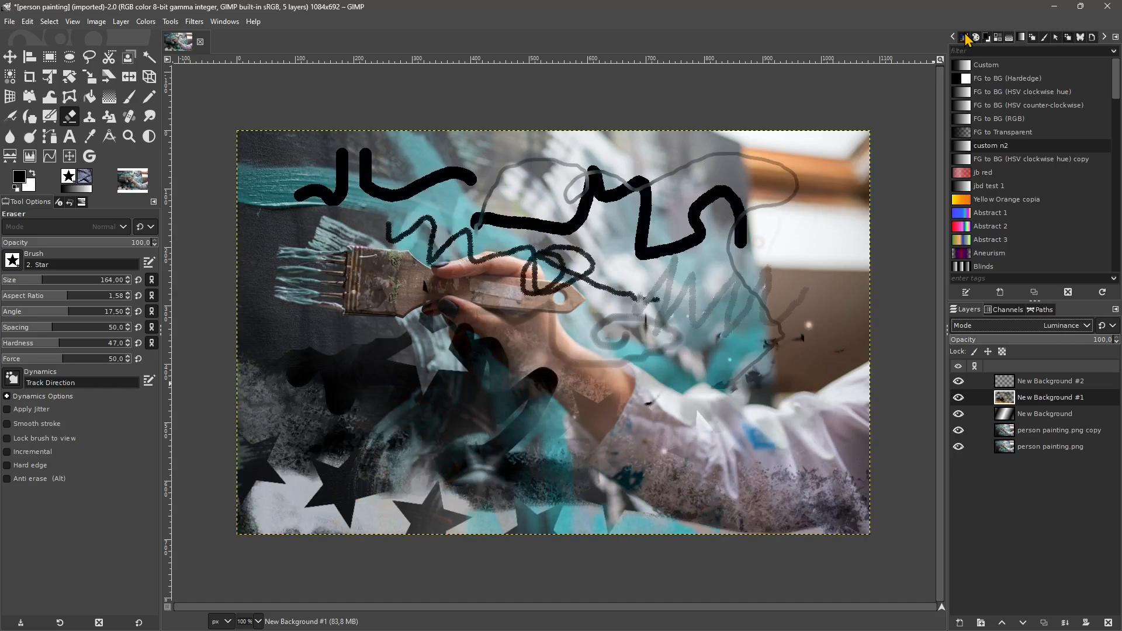
Step: Step the layer's blend mode back from Luminance through LCh Hue and Hard mix to Luma darken only
{"action": "key", "text": "Up"}
{"action": "key", "text": "Up"}
{"action": "key", "text": "Up"}
{"action": "key", "text": "Up"}
{"action": "key", "text": "Up"}
{"action": "key", "text": "Up"}
{"action": "key", "text": "Up"}
{"action": "key", "text": "Up"}
{"action": "key", "text": "Up"}
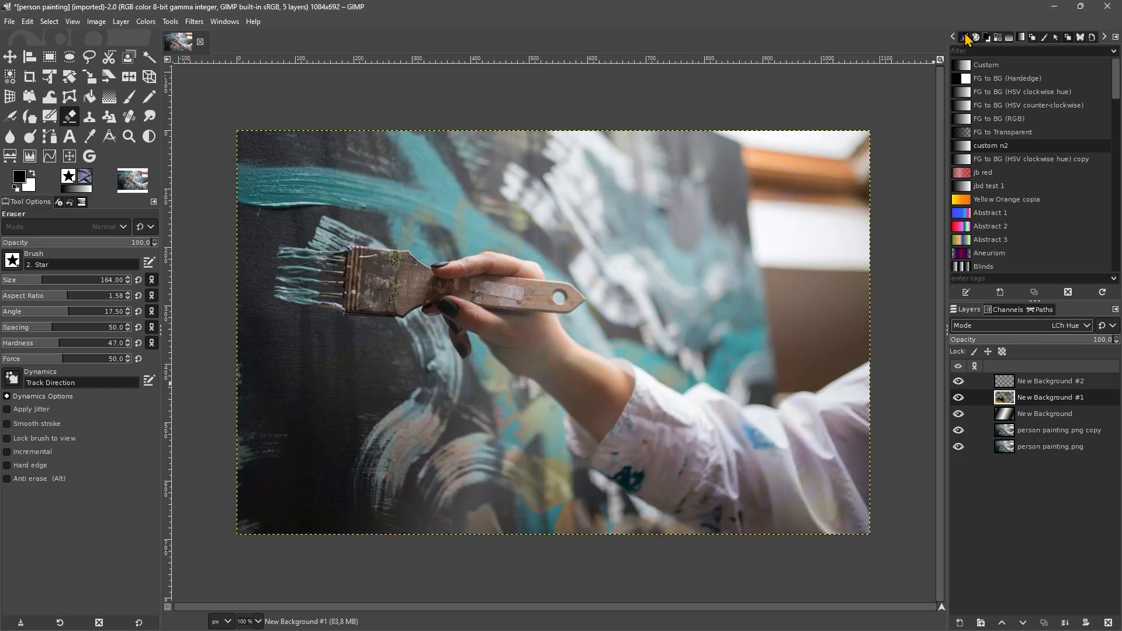
{"action": "key", "text": "Up"}
{"action": "key", "text": "Up"}
{"action": "key", "text": "Up"}
{"action": "key", "text": "Up"}
{"action": "key", "text": "Up"}
{"action": "key", "text": "Up"}
{"action": "key", "text": "Up"}
{"action": "key", "text": "Up"}
{"action": "key", "text": "Up"}
{"action": "key", "text": "Up"}
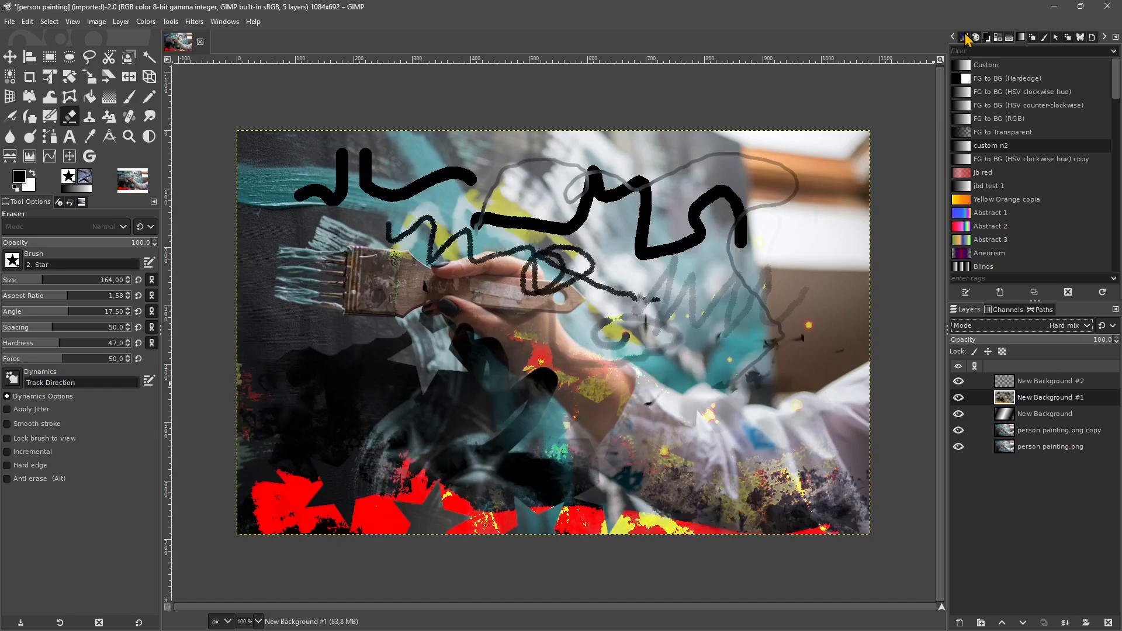
{"action": "key", "text": "Up"}
{"action": "key", "text": "Up"}
{"action": "key", "text": "Up"}
{"action": "key", "text": "Up"}
{"action": "key", "text": "Up"}
{"action": "key", "text": "Up"}
{"action": "key", "text": "Up"}
{"action": "key", "text": "Up"}
{"action": "key", "text": "Up"}
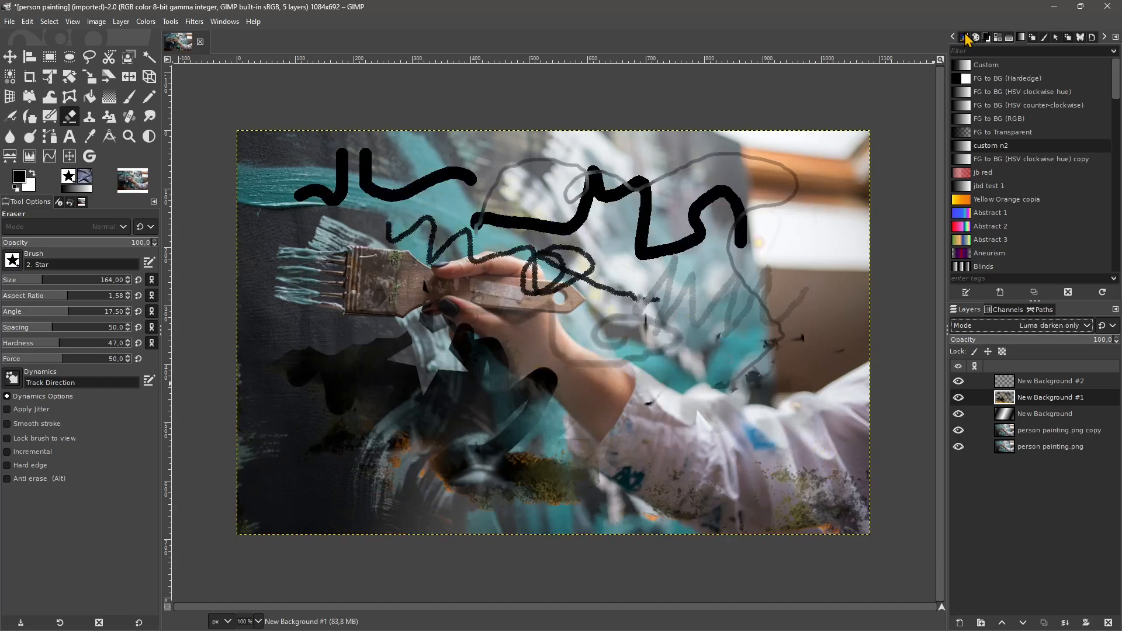
Step: Advance the New Background #1 blend mode through Darken only to Soft light
{"action": "key", "text": "Down"}
{"action": "key", "text": "Down"}
{"action": "key", "text": "Down"}
{"action": "key", "text": "Down"}
{"action": "key", "text": "Down"}
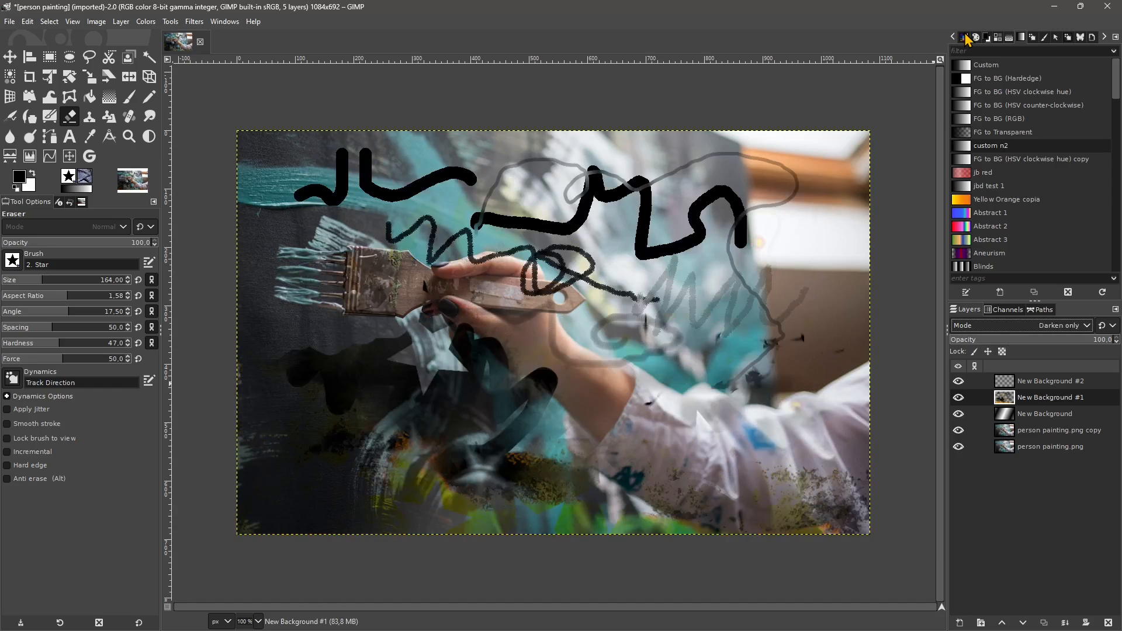
{"action": "key", "text": "Down"}
{"action": "key", "text": "Down"}
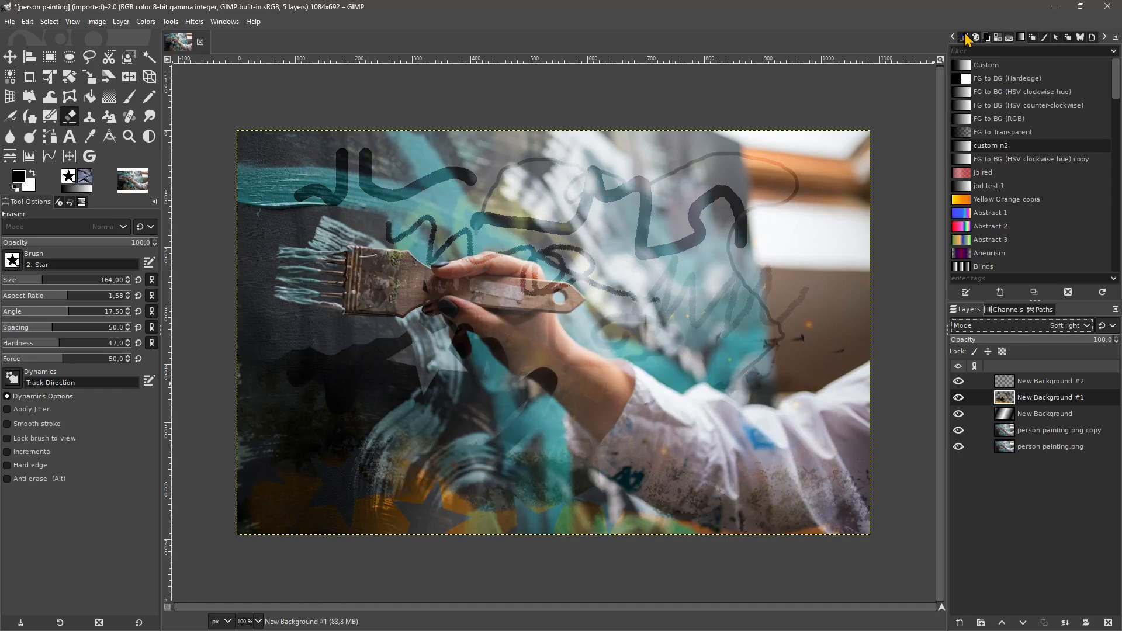
Step: Step the blend mode back from Soft light through Multiply to Split
{"action": "key", "text": "Up"}
{"action": "key", "text": "Up"}
{"action": "key", "text": "Up"}
{"action": "key", "text": "Up"}
{"action": "key", "text": "Up"}
{"action": "key", "text": "Up"}
{"action": "key", "text": "Up"}
{"action": "key", "text": "Up"}
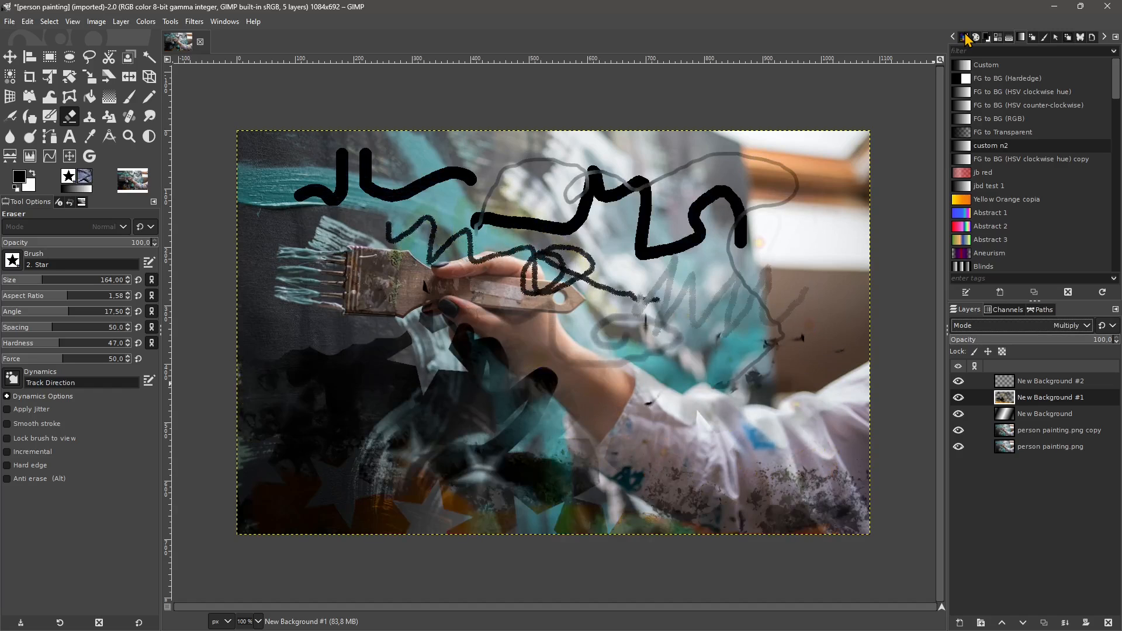
{"action": "key", "text": "Up"}
{"action": "key", "text": "Up"}
{"action": "key", "text": "Up"}
{"action": "key", "text": "Up"}
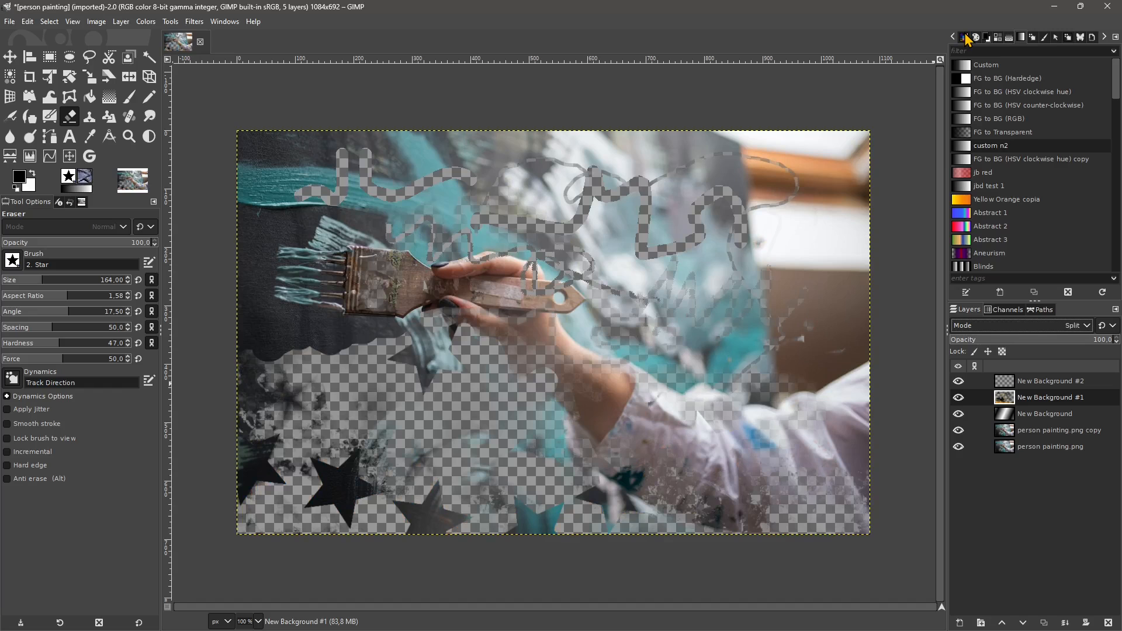
Step: Cycle through more blend modes, including Darken only, and leave the New Background #1 layer on Addition
{"action": "key", "text": "Up"}
{"action": "key", "text": "Up"}
{"action": "key", "text": "Up"}
{"action": "key", "text": "Up"}
{"action": "key", "text": "Up"}
{"action": "key", "text": "Down"}
{"action": "key", "text": "Down"}
{"action": "key", "text": "Down"}
{"action": "key", "text": "Down"}
{"action": "key", "text": "Down"}
{"action": "key", "text": "Down"}
{"action": "key", "text": "Down"}
{"action": "key", "text": "Down"}
{"action": "key", "text": "Down"}
{"action": "key", "text": "Down"}
{"action": "key", "text": "Down"}
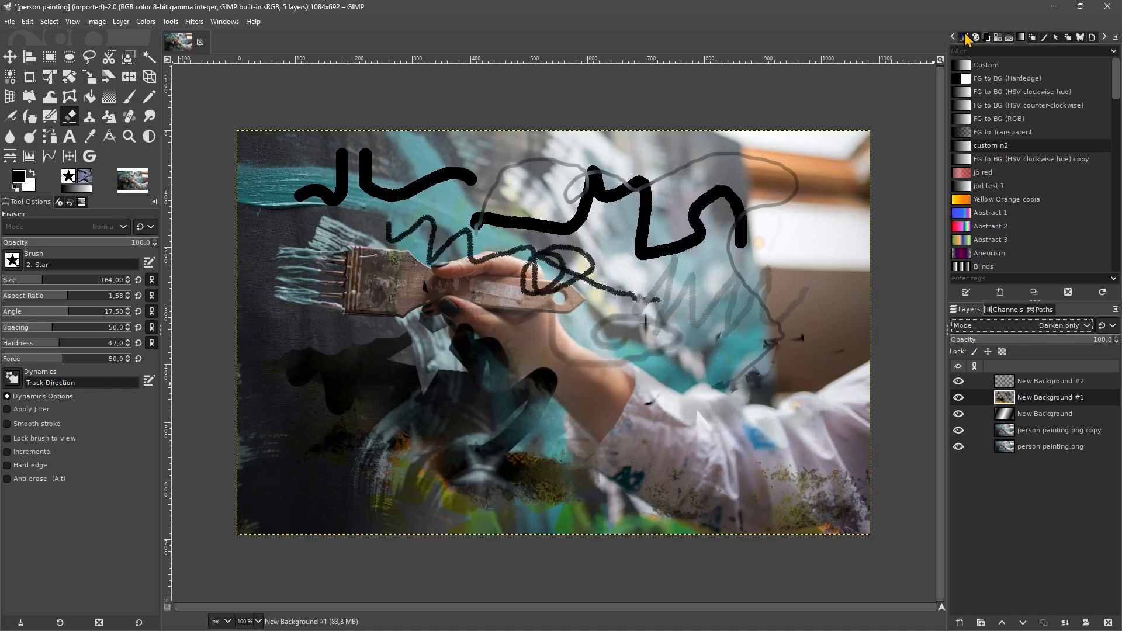
{"action": "key", "text": "Up"}
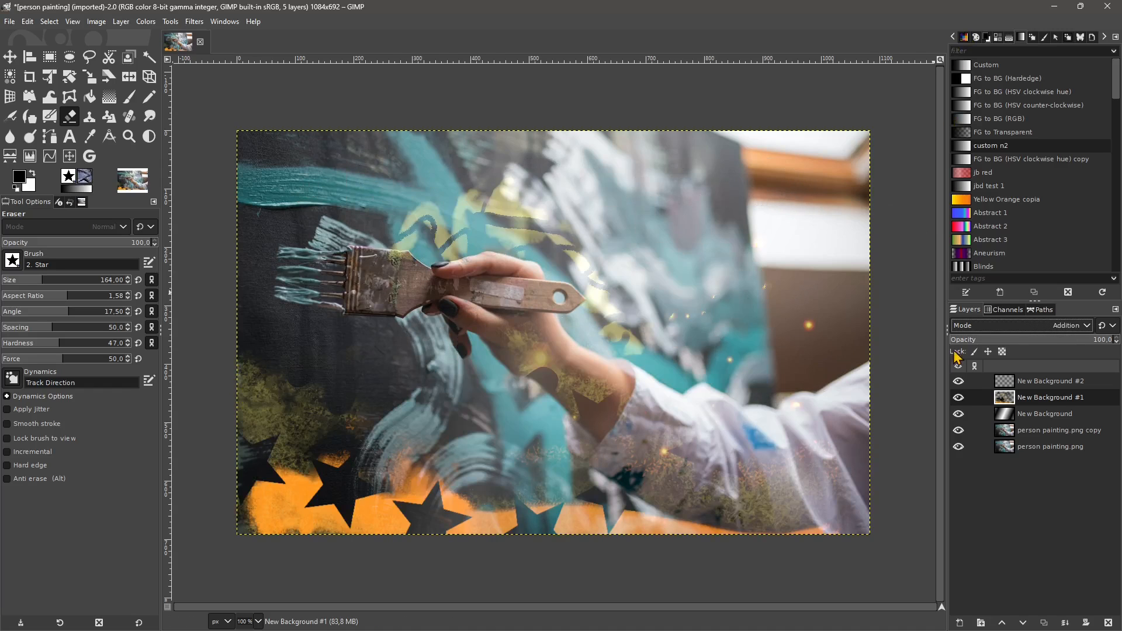
Step: Hide the New Background #1 layer and make New Background #2 the active layer
{"action": "left_click", "coordinate": [959, 397]}
{"action": "left_click", "coordinate": [1034, 383]}
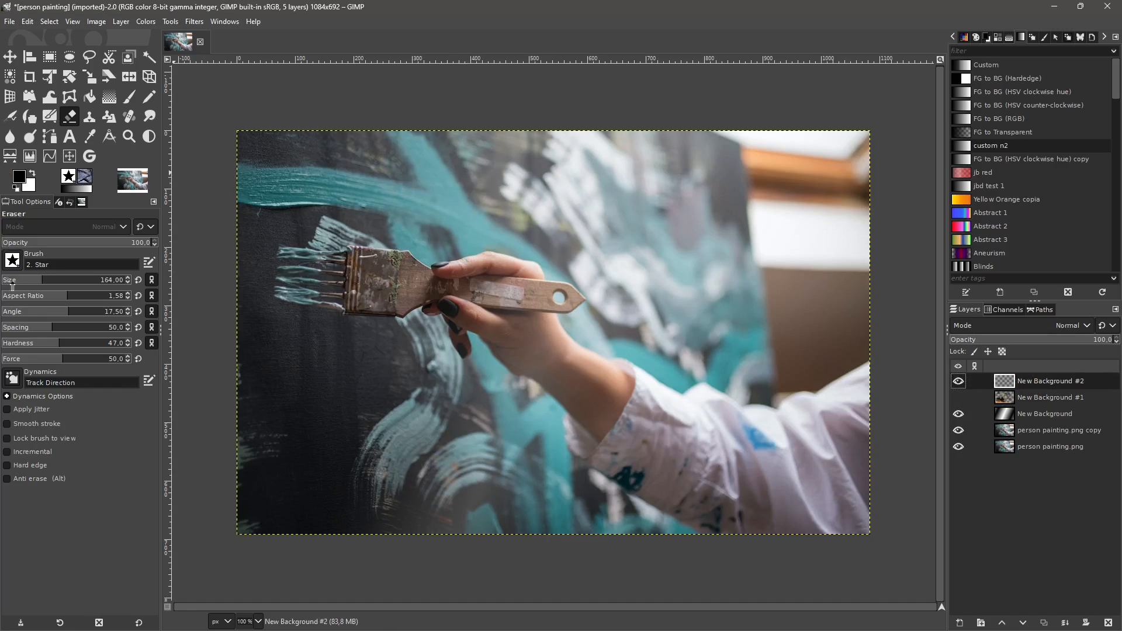
Step: Choose the soft irregular brush for the MyPaint Brush tool, and undo a test stroke below the pictured paintbrush
{"action": "left_click", "coordinate": [49, 117]}
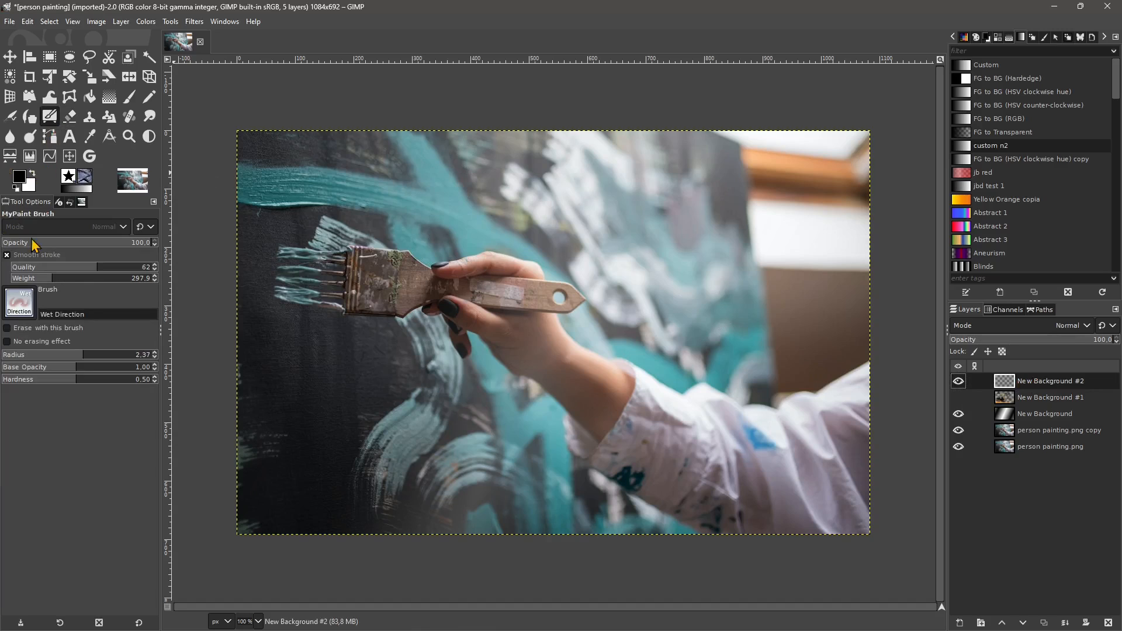
{"action": "left_click", "coordinate": [19, 303]}
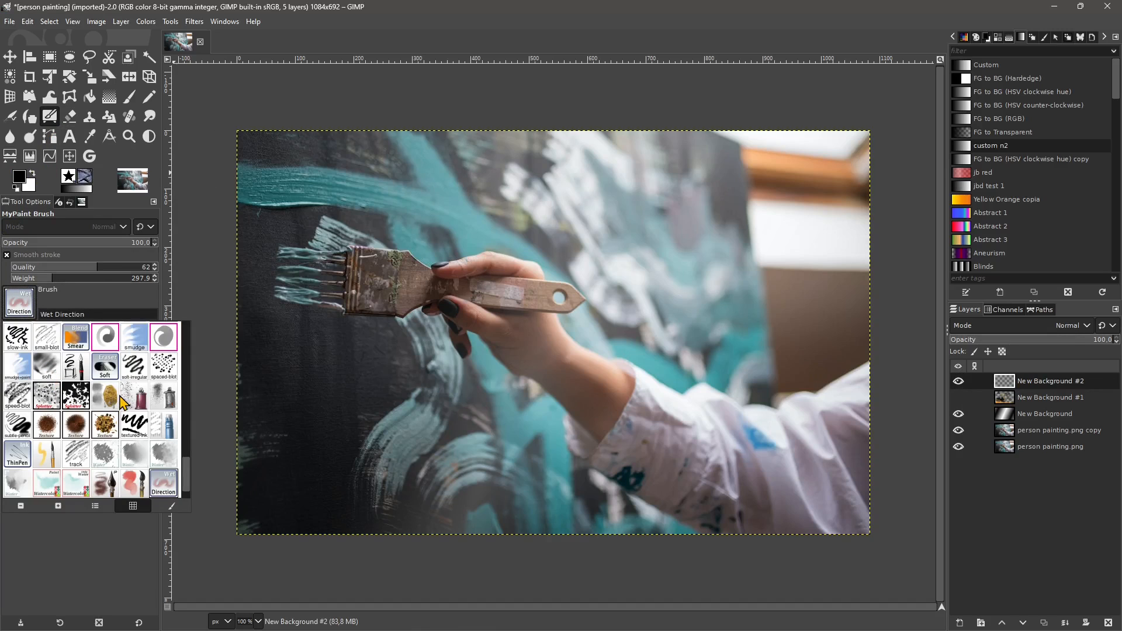
{"action": "left_click", "coordinate": [135, 366]}
{"action": "mouse_move", "coordinate": [384, 315]}
{"action": "left_mouse_down"}
{"action": "mouse_move", "coordinate": [370, 392]}
{"action": "mouse_move", "coordinate": [356, 416]}
{"action": "left_mouse_up"}
{"action": "key", "text": "ctrl+z"}
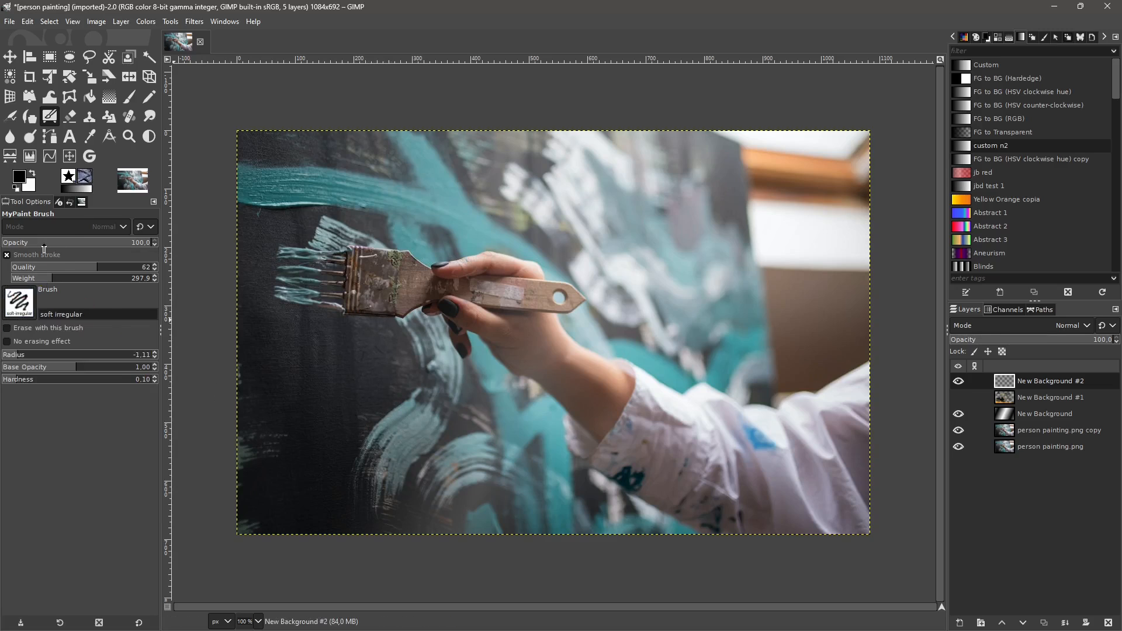
Step: Set the MyPaint brush radius to 0.75, paint test strokes below the pictured paintbrush, and undo them
{"action": "left_click_drag", "start_coordinate": [28, 358], "coordinate": [39, 363]}
{"action": "mouse_move", "coordinate": [355, 329]}
{"action": "left_mouse_down"}
{"action": "mouse_move", "coordinate": [346, 372]}
{"action": "mouse_move", "coordinate": [293, 462]}
{"action": "mouse_move", "coordinate": [407, 383]}
{"action": "mouse_move", "coordinate": [415, 399]}
{"action": "mouse_move", "coordinate": [388, 363]}
{"action": "mouse_move", "coordinate": [374, 376]}
{"action": "left_mouse_up"}
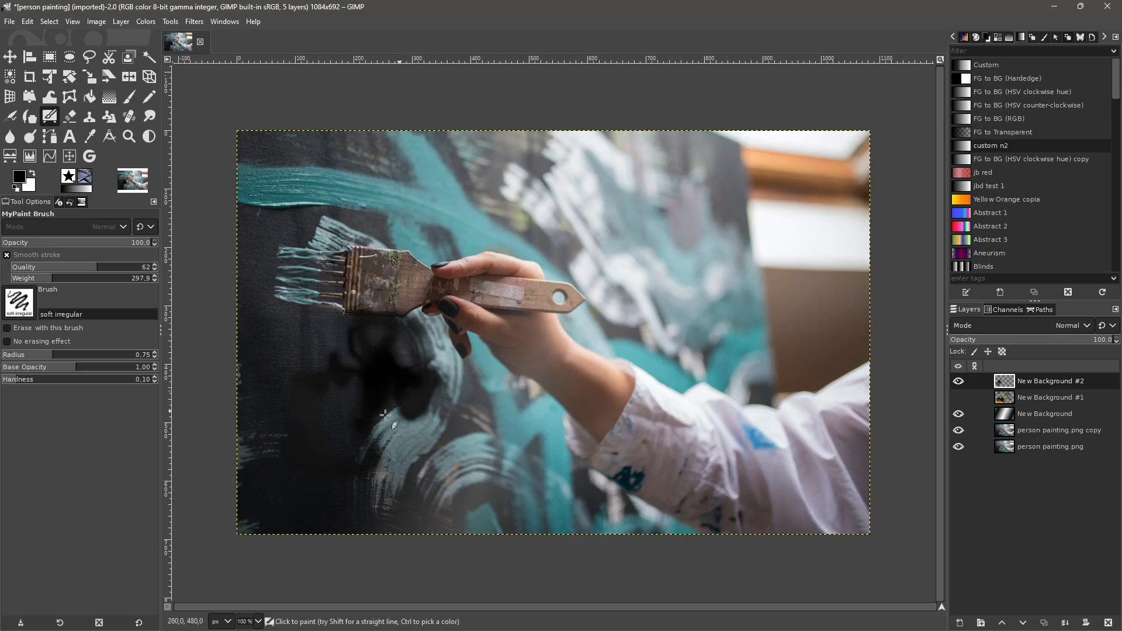
{"action": "key", "text": "ctrl+z"}
{"action": "key", "text": "ctrl+z"}
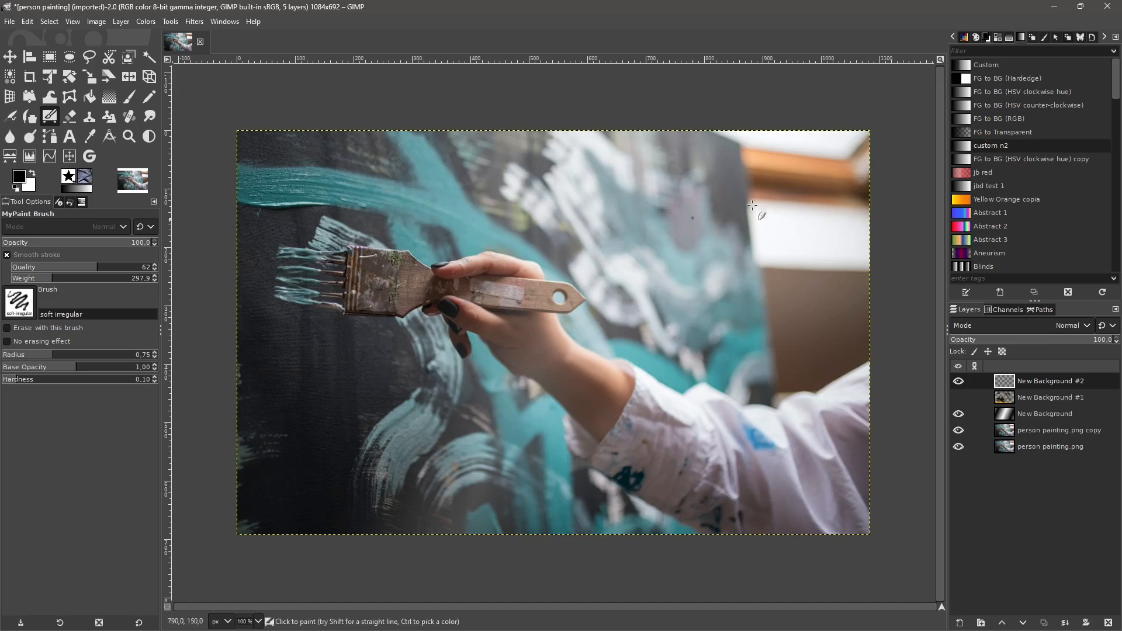
Step: Set the painting symmetry to Mirror and enable Horizontal Symmetry
{"action": "left_click", "coordinate": [1080, 38]}
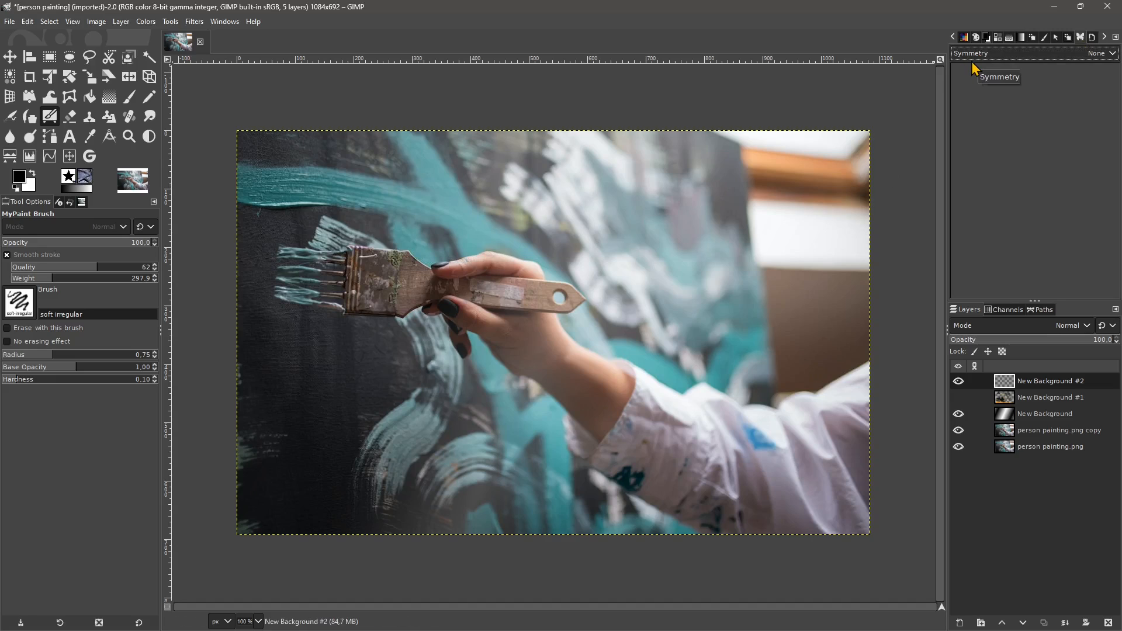
{"action": "left_click", "coordinate": [1112, 53]}
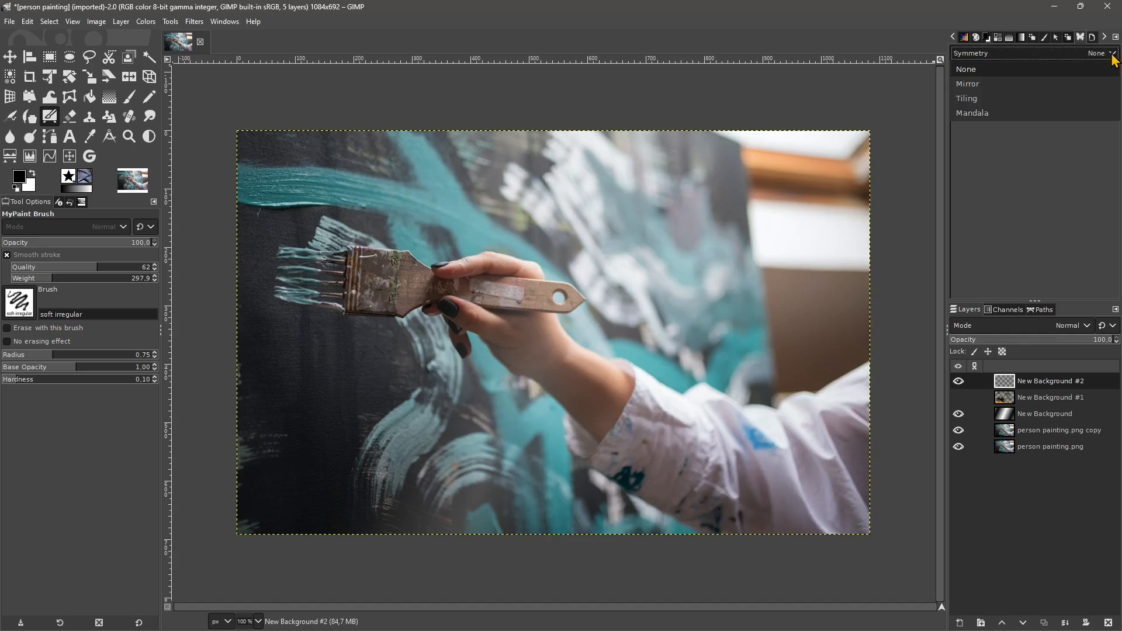
{"action": "left_click", "coordinate": [973, 86]}
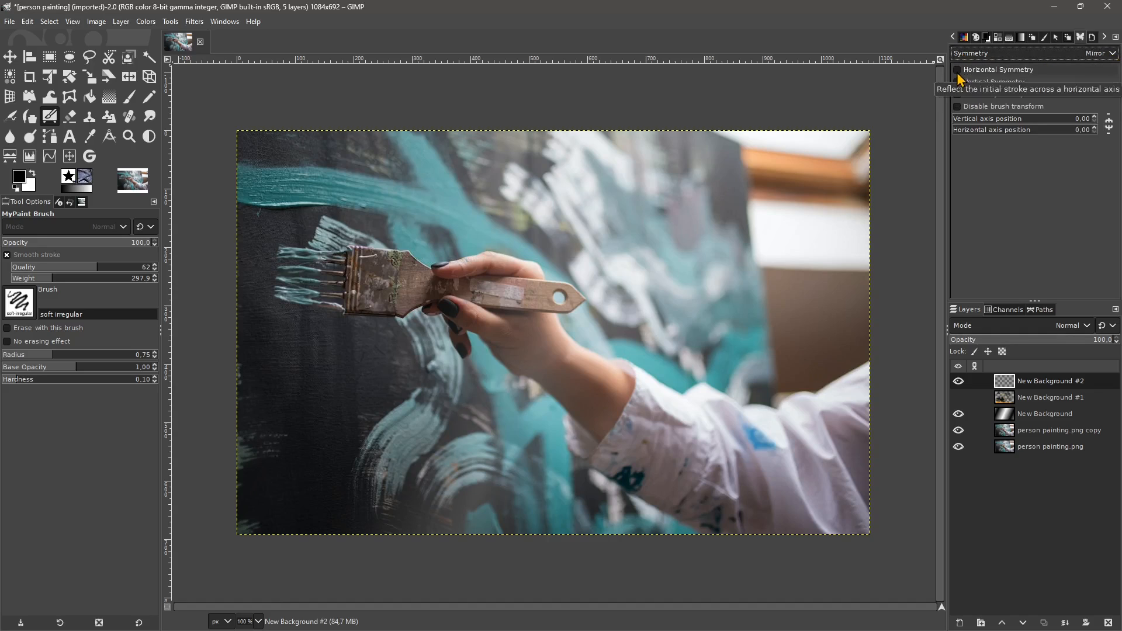
{"action": "left_click", "coordinate": [958, 71]}
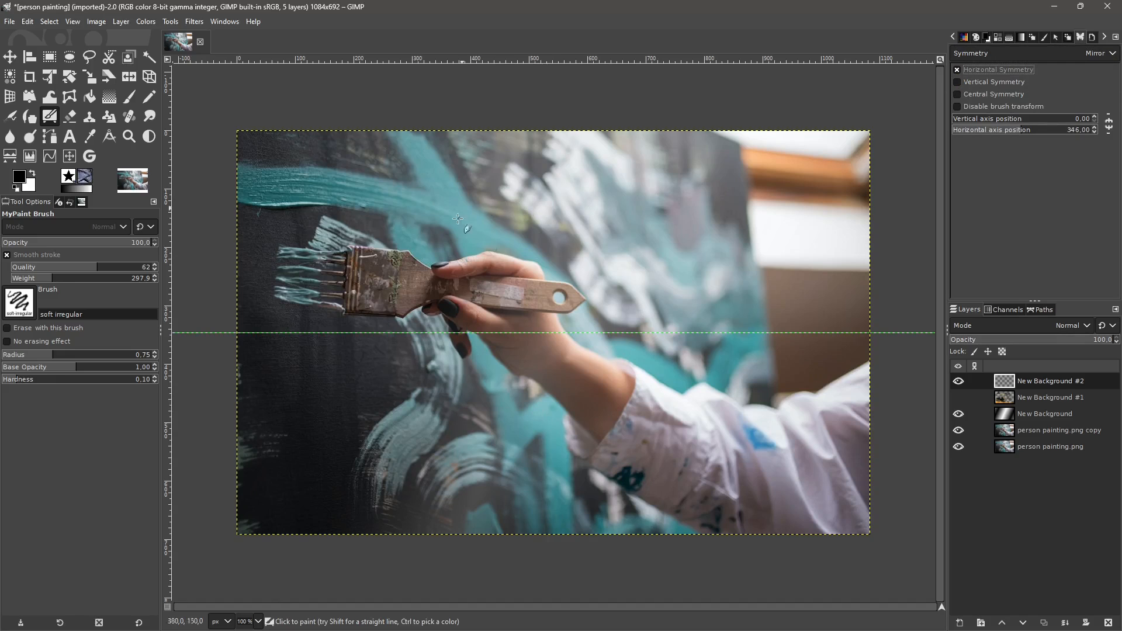
Step: Paint test strokes mirrored across the horizontal axis near the image center, and undo them
{"action": "mouse_move", "coordinate": [549, 219]}
{"action": "left_mouse_down"}
{"action": "mouse_move", "coordinate": [531, 235]}
{"action": "mouse_move", "coordinate": [537, 210]}
{"action": "mouse_move", "coordinate": [531, 248]}
{"action": "mouse_move", "coordinate": [587, 263]}
{"action": "mouse_move", "coordinate": [549, 180]}
{"action": "mouse_move", "coordinate": [539, 237]}
{"action": "mouse_move", "coordinate": [576, 270]}
{"action": "mouse_move", "coordinate": [554, 317]}
{"action": "mouse_move", "coordinate": [561, 342]}
{"action": "mouse_move", "coordinate": [529, 360]}
{"action": "mouse_move", "coordinate": [536, 320]}
{"action": "mouse_move", "coordinate": [556, 390]}
{"action": "mouse_move", "coordinate": [527, 237]}
{"action": "mouse_move", "coordinate": [502, 259]}
{"action": "left_mouse_up"}
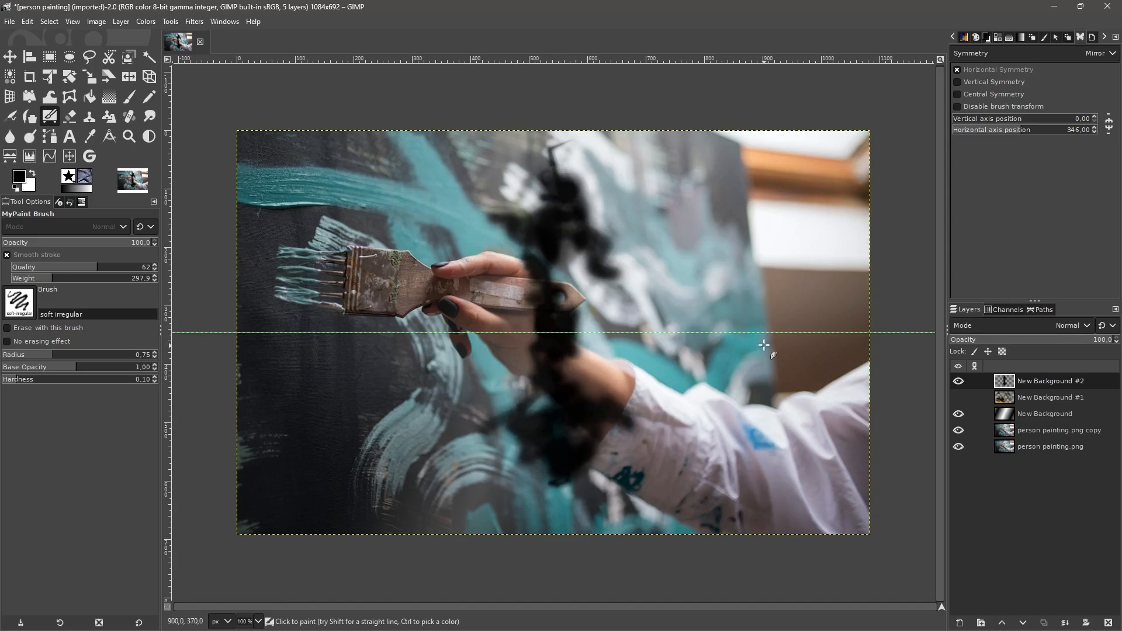
{"action": "key", "text": "ctrl+z"}
{"action": "key", "text": "ctrl+z"}
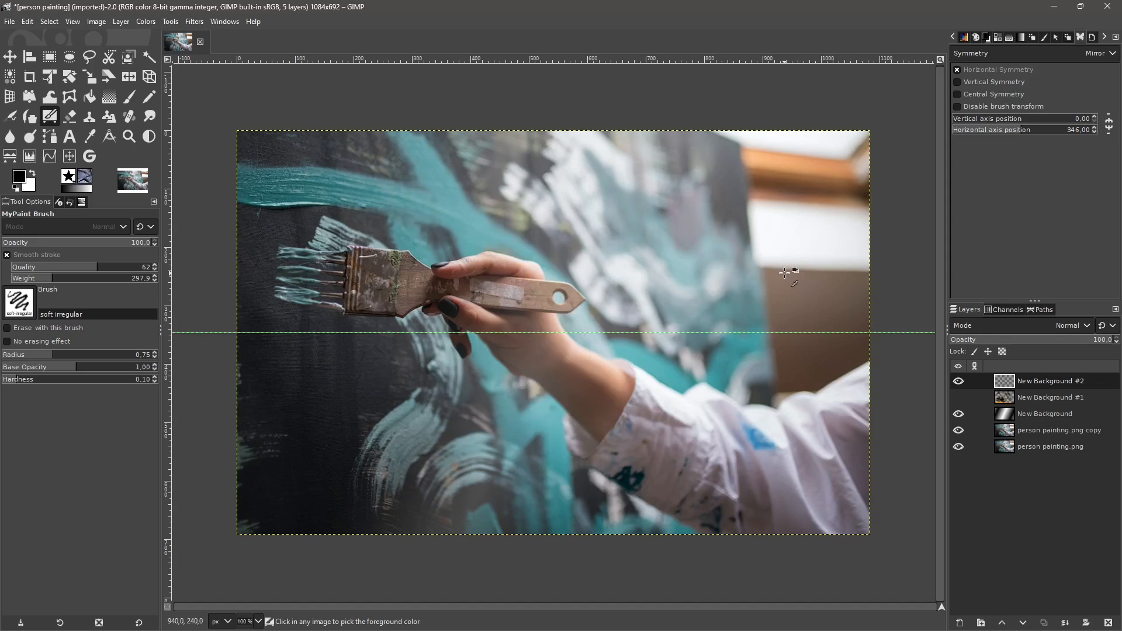
Step: Switch from Horizontal to Vertical Symmetry, paint a test stroke across the hand, and undo it
{"action": "left_click", "coordinate": [957, 70]}
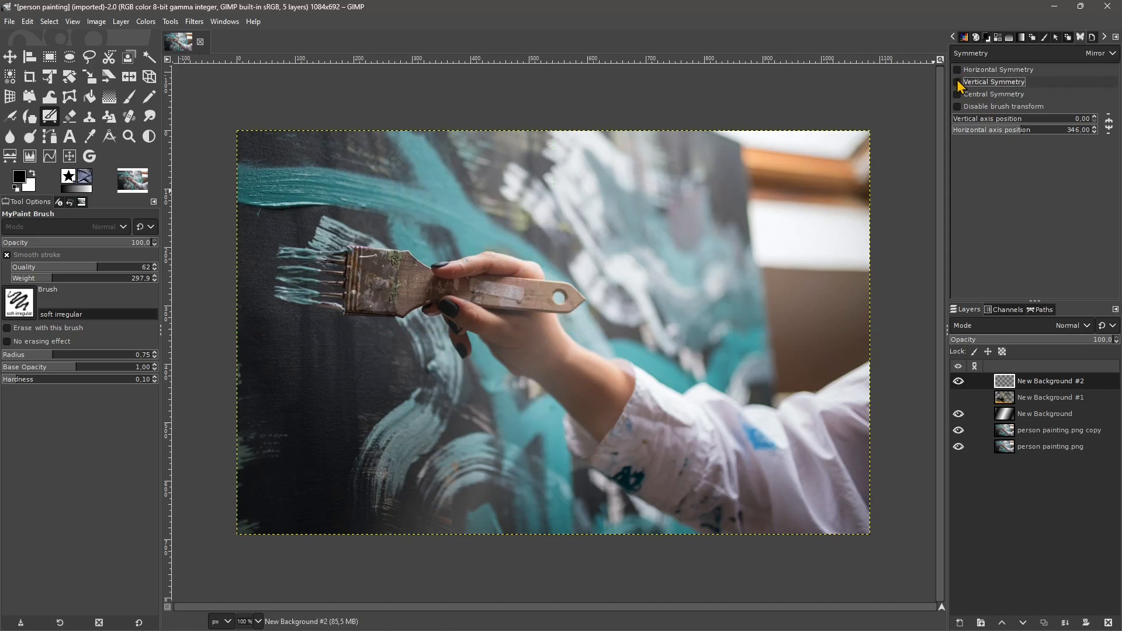
{"action": "left_click", "coordinate": [957, 82]}
{"action": "mouse_move", "coordinate": [484, 261]}
{"action": "left_mouse_down"}
{"action": "mouse_move", "coordinate": [521, 238]}
{"action": "mouse_move", "coordinate": [428, 232]}
{"action": "mouse_move", "coordinate": [470, 230]}
{"action": "mouse_move", "coordinate": [546, 285]}
{"action": "mouse_move", "coordinate": [550, 324]}
{"action": "mouse_move", "coordinate": [541, 328]}
{"action": "mouse_move", "coordinate": [535, 304]}
{"action": "mouse_move", "coordinate": [551, 335]}
{"action": "mouse_move", "coordinate": [497, 305]}
{"action": "mouse_move", "coordinate": [503, 297]}
{"action": "mouse_move", "coordinate": [493, 335]}
{"action": "mouse_move", "coordinate": [516, 401]}
{"action": "mouse_move", "coordinate": [388, 384]}
{"action": "mouse_move", "coordinate": [445, 395]}
{"action": "mouse_move", "coordinate": [382, 431]}
{"action": "mouse_move", "coordinate": [495, 419]}
{"action": "mouse_move", "coordinate": [544, 387]}
{"action": "mouse_move", "coordinate": [553, 307]}
{"action": "mouse_move", "coordinate": [544, 198]}
{"action": "mouse_move", "coordinate": [529, 357]}
{"action": "mouse_move", "coordinate": [467, 366]}
{"action": "mouse_move", "coordinate": [523, 264]}
{"action": "mouse_move", "coordinate": [410, 187]}
{"action": "mouse_move", "coordinate": [468, 264]}
{"action": "mouse_move", "coordinate": [436, 333]}
{"action": "mouse_move", "coordinate": [638, 360]}
{"action": "left_mouse_up"}
{"action": "key", "text": "ctrl+z"}
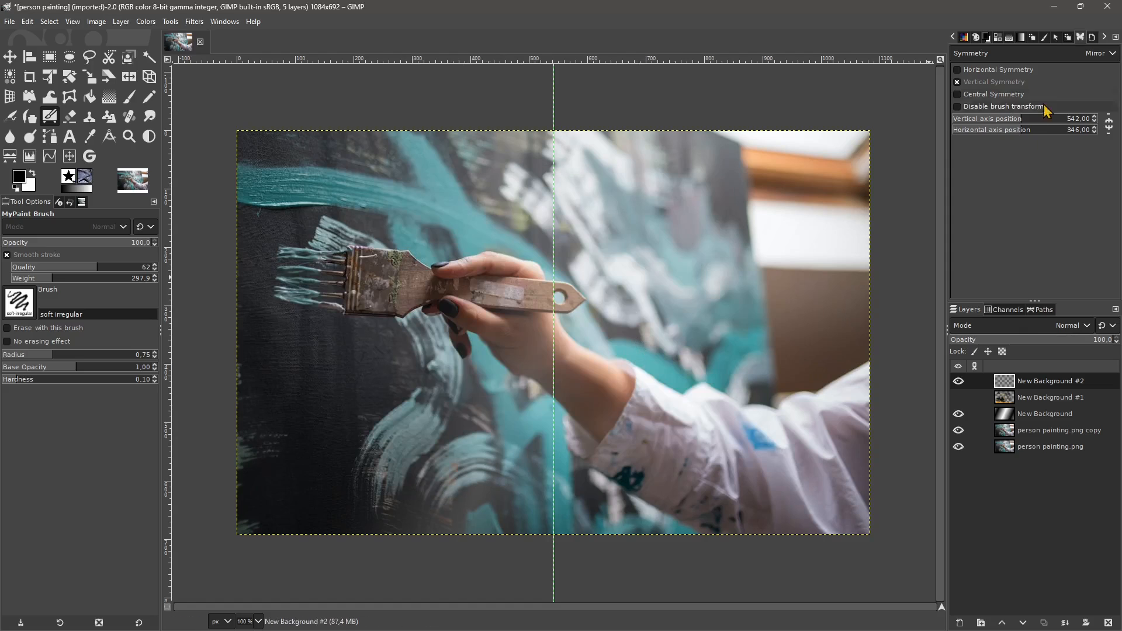
Step: Combine Horizontal and Vertical Symmetry, paint test strokes around the image center, and undo them
{"action": "left_click", "coordinate": [957, 69]}
{"action": "left_click_drag", "start_coordinate": [578, 248], "coordinate": [695, 202]}
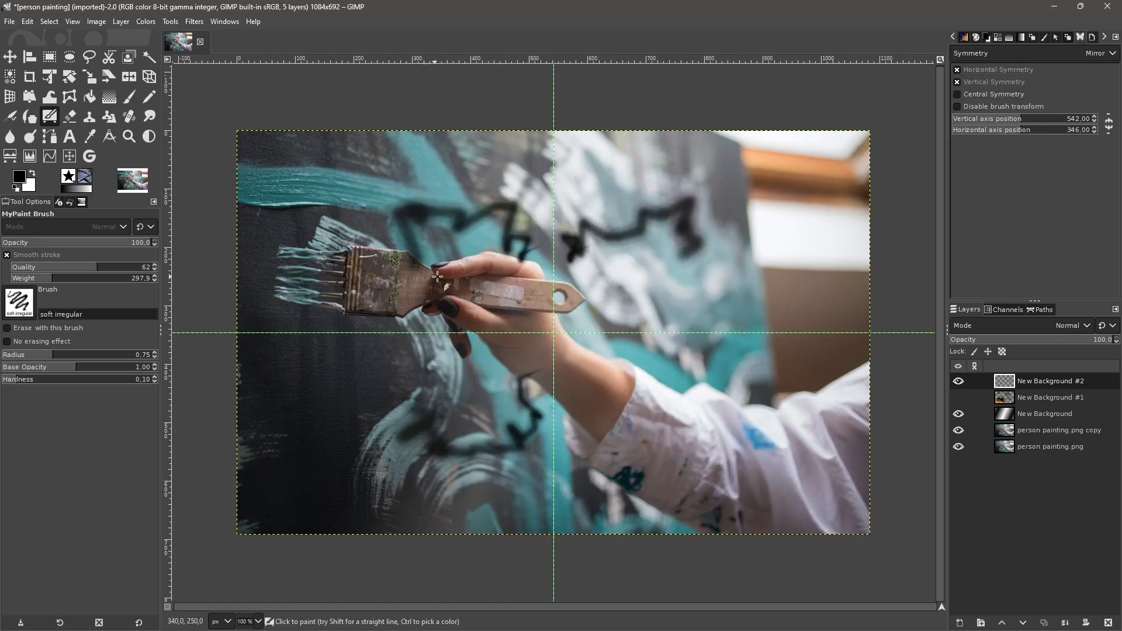
{"action": "mouse_move", "coordinate": [564, 217]}
{"action": "left_mouse_down"}
{"action": "mouse_move", "coordinate": [685, 232]}
{"action": "mouse_move", "coordinate": [691, 261]}
{"action": "mouse_move", "coordinate": [637, 269]}
{"action": "mouse_move", "coordinate": [604, 235]}
{"action": "mouse_move", "coordinate": [637, 298]}
{"action": "left_mouse_up"}
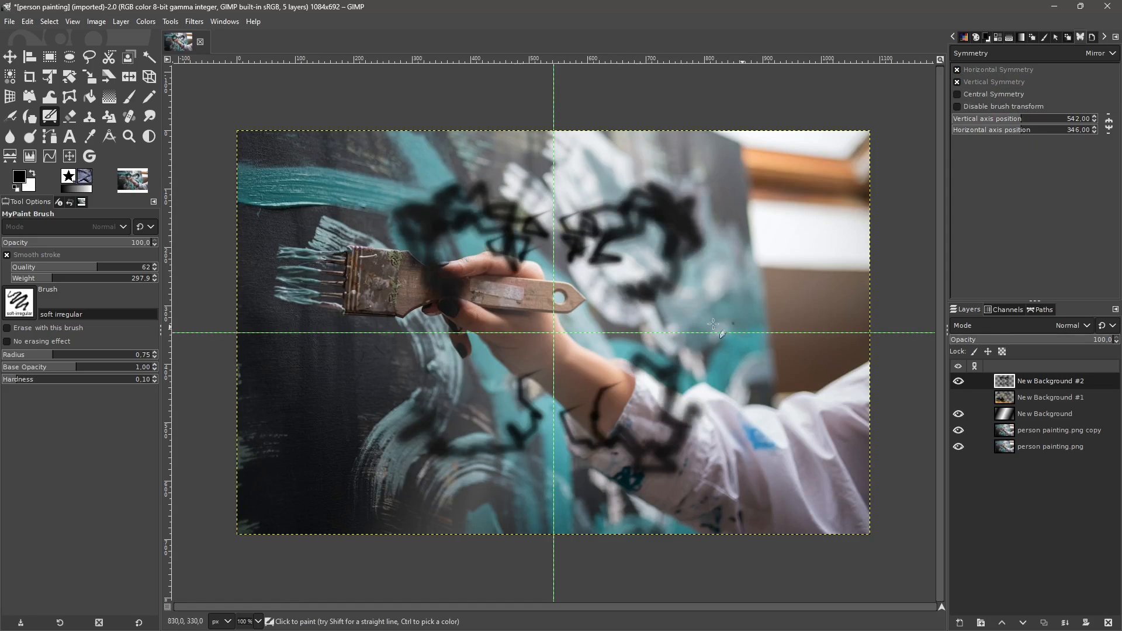
{"action": "key", "text": "ctrl+z"}
{"action": "key", "text": "ctrl+z"}
{"action": "key", "text": "ctrl+z"}
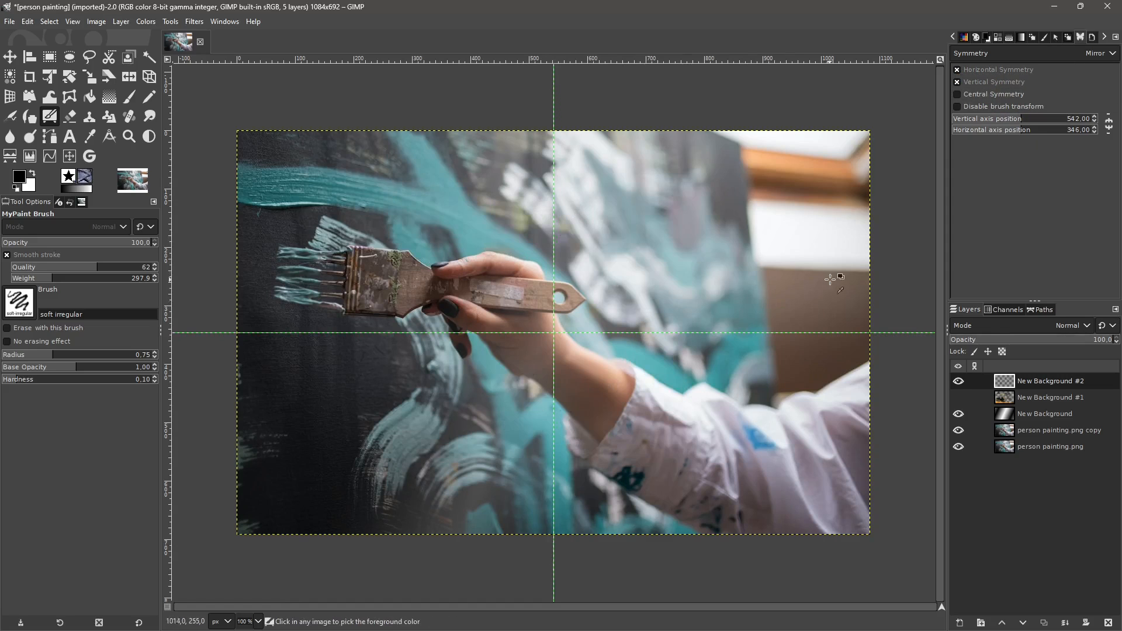
Step: Switch to Central Symmetry only and paint several black strokes over the hand and around the image center
{"action": "left_click", "coordinate": [958, 81]}
{"action": "left_click", "coordinate": [957, 70]}
{"action": "left_click", "coordinate": [958, 93]}
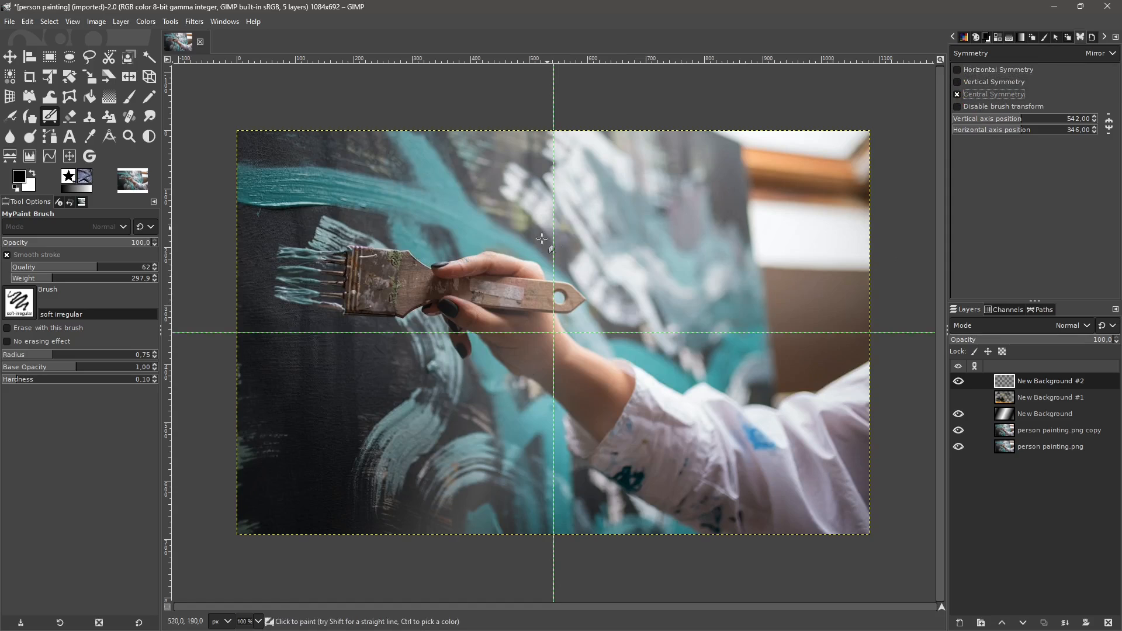
{"action": "mouse_move", "coordinate": [484, 262]}
{"action": "left_mouse_down"}
{"action": "mouse_move", "coordinate": [451, 247]}
{"action": "mouse_move", "coordinate": [481, 324]}
{"action": "mouse_move", "coordinate": [526, 343]}
{"action": "mouse_move", "coordinate": [519, 381]}
{"action": "mouse_move", "coordinate": [514, 317]}
{"action": "mouse_move", "coordinate": [529, 307]}
{"action": "mouse_move", "coordinate": [521, 195]}
{"action": "mouse_move", "coordinate": [392, 235]}
{"action": "mouse_move", "coordinate": [406, 288]}
{"action": "left_mouse_up"}
{"action": "mouse_move", "coordinate": [475, 337]}
{"action": "left_mouse_down"}
{"action": "mouse_move", "coordinate": [498, 425]}
{"action": "mouse_move", "coordinate": [398, 357]}
{"action": "left_mouse_up"}
{"action": "mouse_move", "coordinate": [545, 319]}
{"action": "left_mouse_down"}
{"action": "mouse_move", "coordinate": [511, 320]}
{"action": "mouse_move", "coordinate": [519, 295]}
{"action": "mouse_move", "coordinate": [442, 253]}
{"action": "mouse_move", "coordinate": [423, 292]}
{"action": "mouse_move", "coordinate": [535, 326]}
{"action": "mouse_move", "coordinate": [547, 343]}
{"action": "mouse_move", "coordinate": [479, 438]}
{"action": "mouse_move", "coordinate": [516, 377]}
{"action": "mouse_move", "coordinate": [567, 383]}
{"action": "mouse_move", "coordinate": [545, 466]}
{"action": "mouse_move", "coordinate": [556, 493]}
{"action": "mouse_move", "coordinate": [602, 506]}
{"action": "mouse_move", "coordinate": [579, 281]}
{"action": "mouse_move", "coordinate": [634, 200]}
{"action": "mouse_move", "coordinate": [584, 248]}
{"action": "mouse_move", "coordinate": [576, 323]}
{"action": "mouse_move", "coordinate": [679, 307]}
{"action": "mouse_move", "coordinate": [584, 289]}
{"action": "mouse_move", "coordinate": [536, 264]}
{"action": "left_mouse_up"}
Step: Undo the centrally mirrored strokes back to the short marks on the hand and forearm
{"action": "key", "text": "ctrl+z"}
{"action": "key", "text": "ctrl+z"}
{"action": "key", "text": "ctrl+z"}
{"action": "key", "text": "ctrl+z"}
{"action": "key", "text": "ctrl+z"}
{"action": "key", "text": "ctrl+z"}
{"action": "key", "text": "ctrl+z"}
{"action": "key", "text": "ctrl+z"}
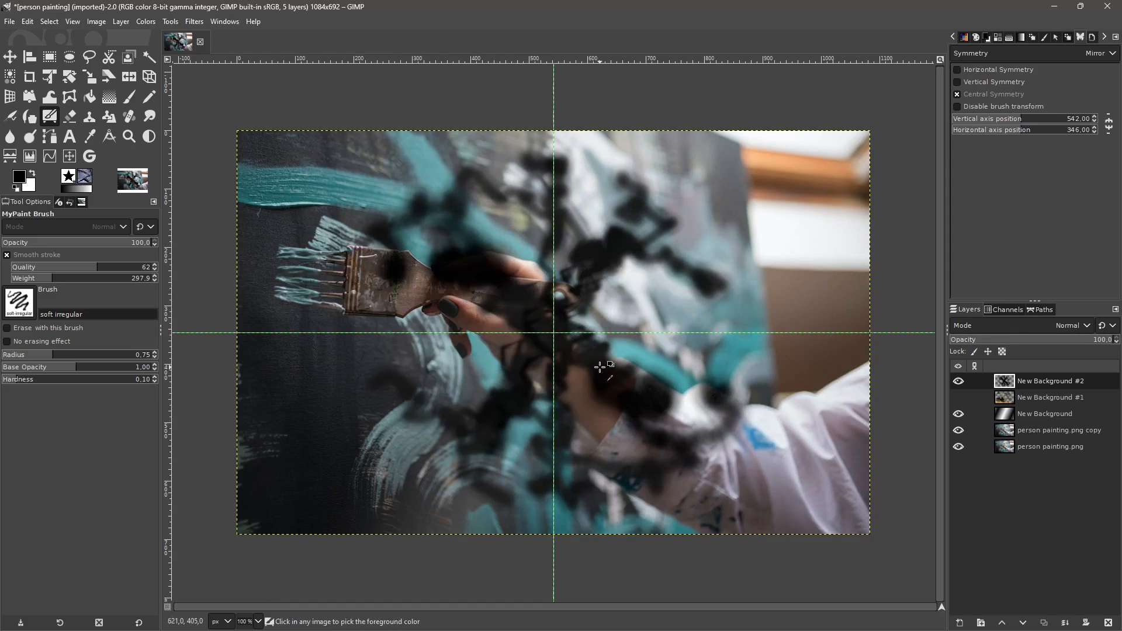
{"action": "key", "text": "ctrl+z"}
{"action": "key", "text": "ctrl+z"}
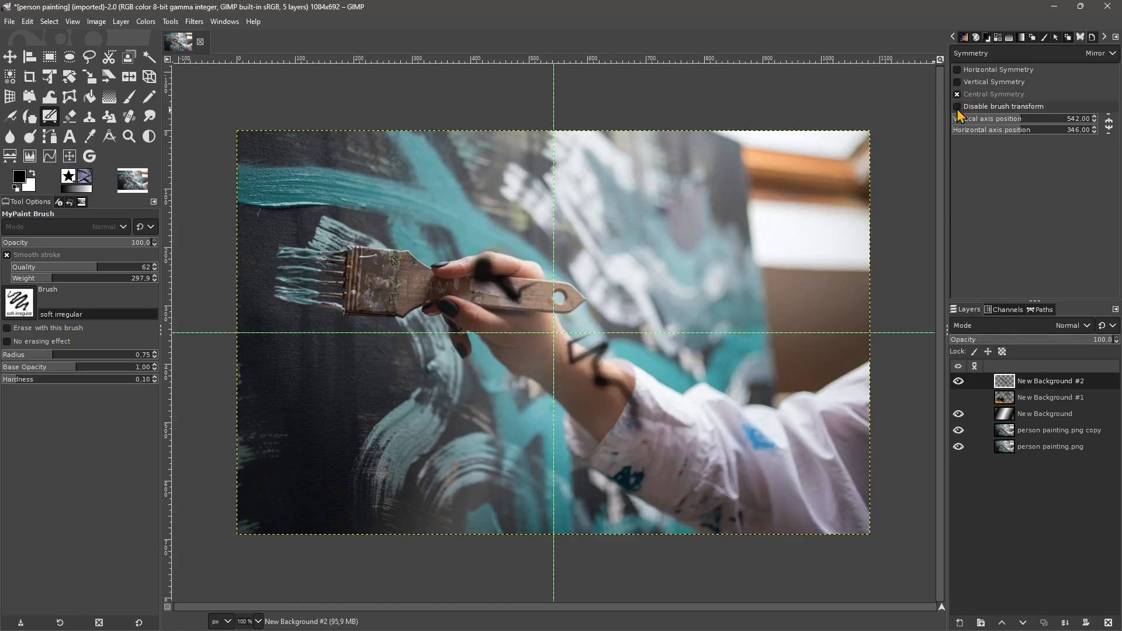
Step: Move the mirror symmetry's vertical axis and set its horizontal axis to 238.42, and switch the symmetry type to Tiling
{"action": "left_click_drag", "start_coordinate": [1020, 116], "coordinate": [1000, 144]}
{"action": "left_click", "coordinate": [1095, 54]}
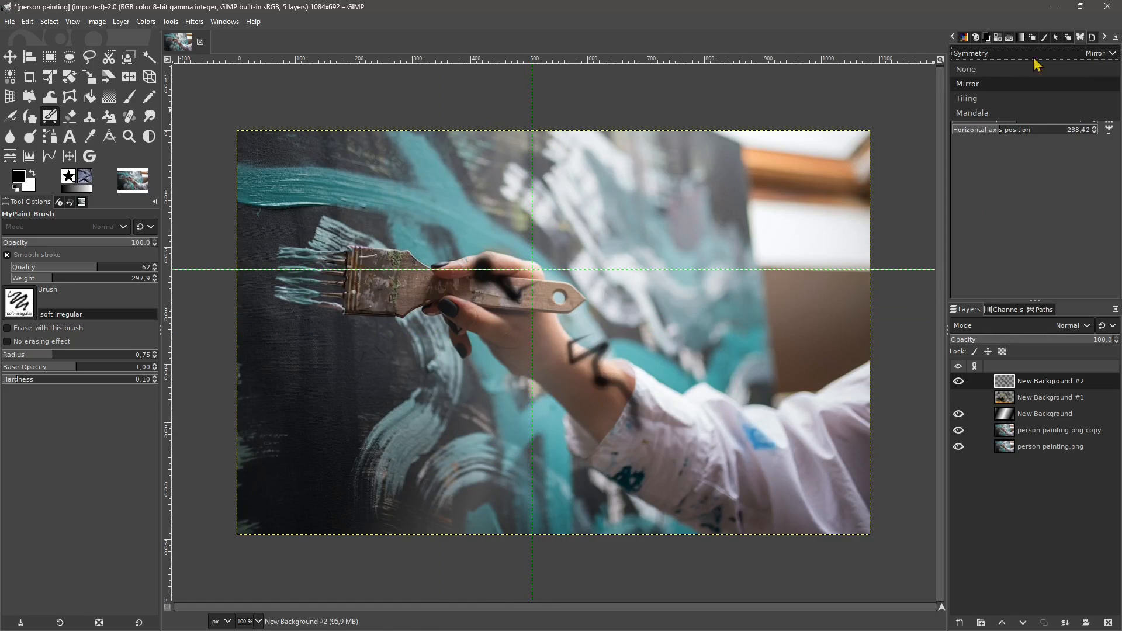
{"action": "left_click", "coordinate": [968, 99]}
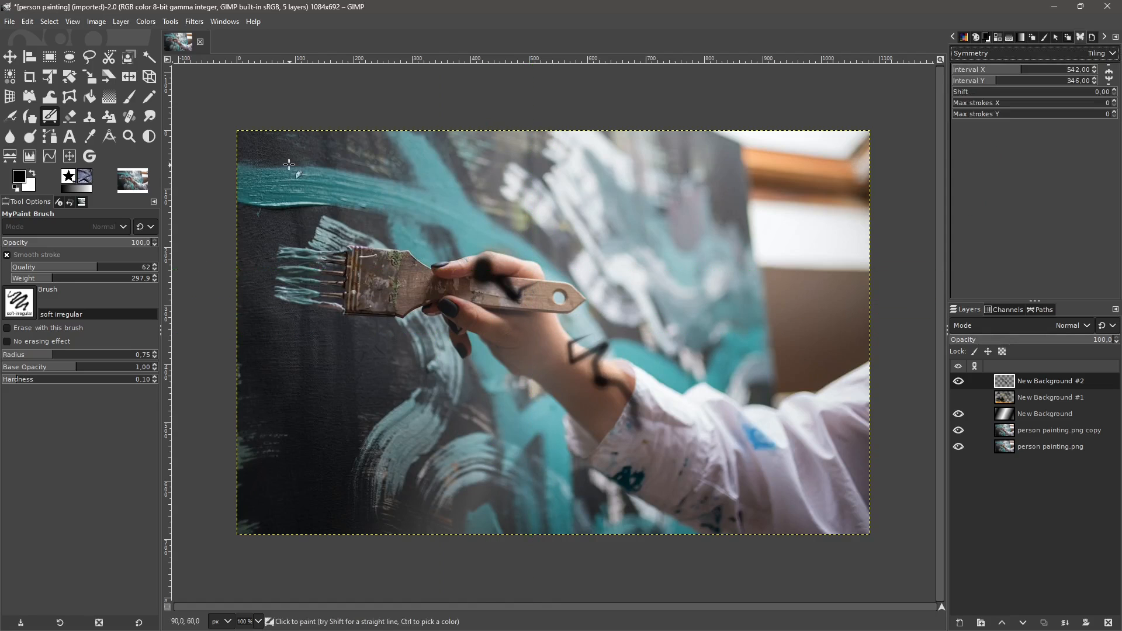
Step: Paint tiled black test strokes starting on the upper teal area and undo them
{"action": "mouse_move", "coordinate": [289, 165]}
{"action": "left_mouse_down"}
{"action": "mouse_move", "coordinate": [298, 193]}
{"action": "mouse_move", "coordinate": [369, 223]}
{"action": "left_mouse_up"}
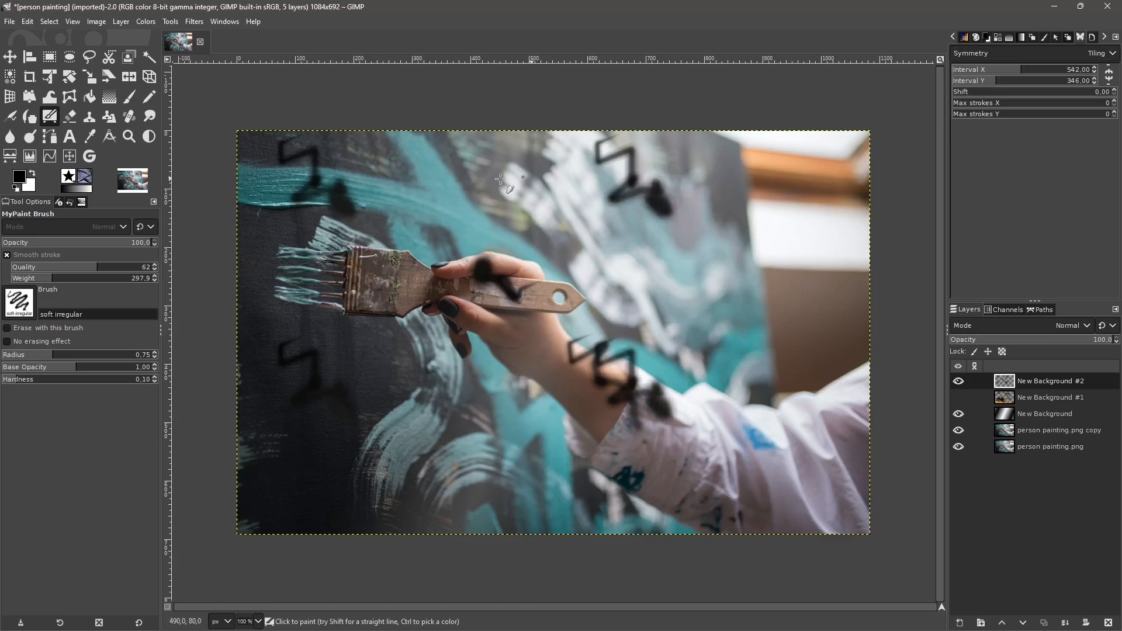
{"action": "mouse_move", "coordinate": [330, 173]}
{"action": "left_mouse_down"}
{"action": "mouse_move", "coordinate": [285, 191]}
{"action": "mouse_move", "coordinate": [396, 208]}
{"action": "left_mouse_up"}
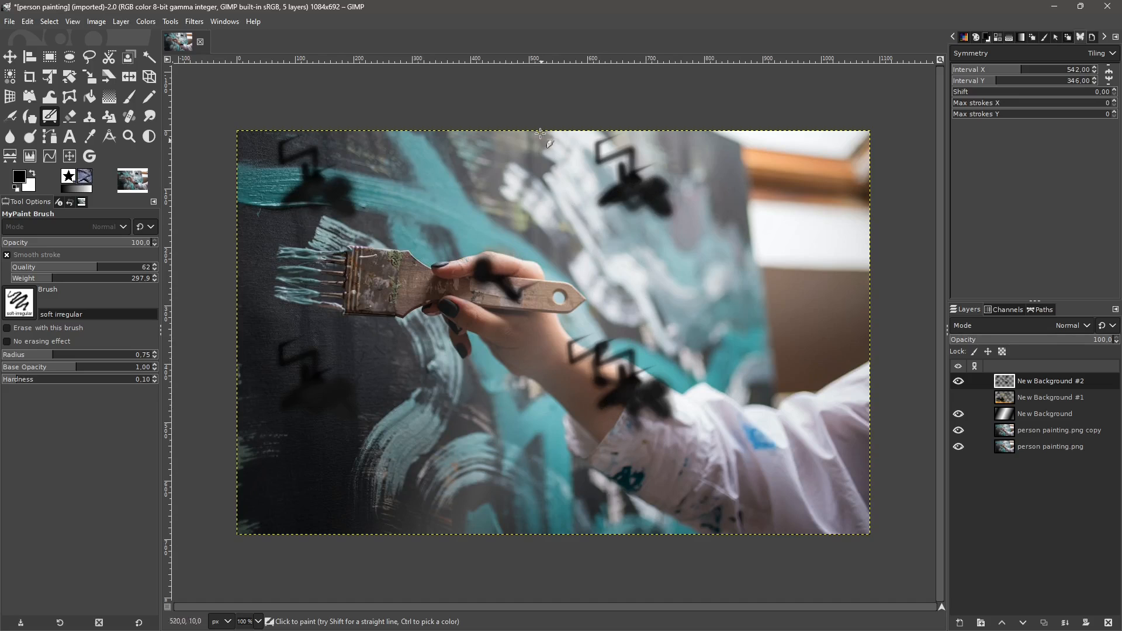
{"action": "key", "text": "ctrl+z"}
{"action": "key", "text": "ctrl+z"}
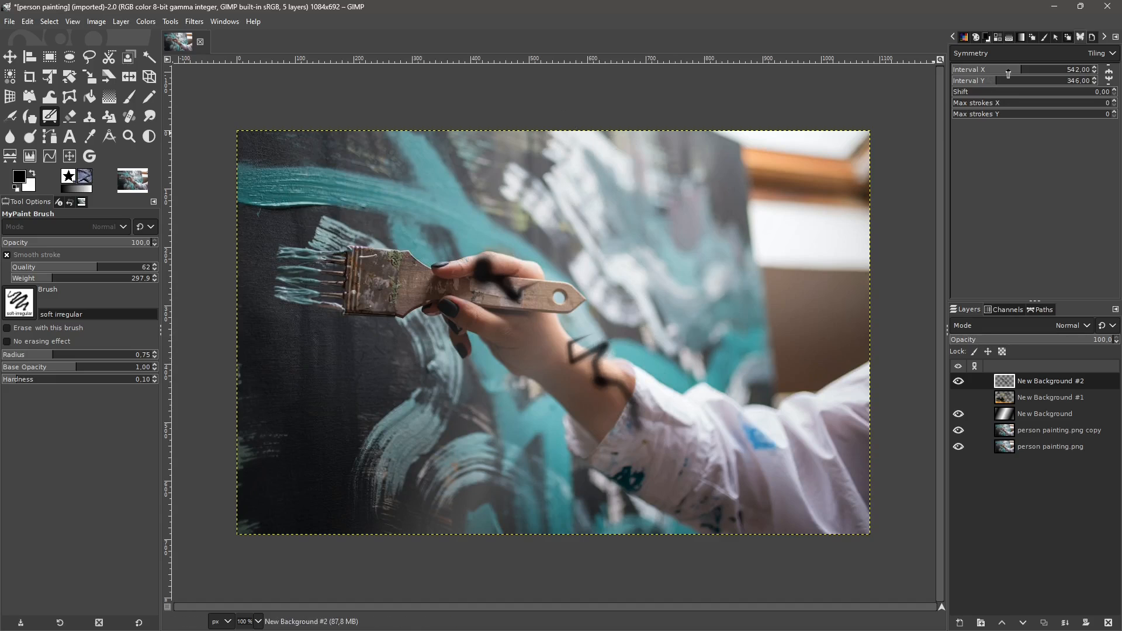
Step: Set the tiling Interval X to 118.42 and Interval Y to 141.19, and paint a short hooked stroke above the paintbrush
{"action": "left_click_drag", "start_coordinate": [1017, 74], "coordinate": [968, 81]}
{"action": "left_click", "coordinate": [316, 219]}
{"action": "mouse_move", "coordinate": [316, 218]}
{"action": "left_mouse_down"}
{"action": "mouse_move", "coordinate": [362, 214]}
{"action": "mouse_move", "coordinate": [366, 242]}
{"action": "left_mouse_up"}
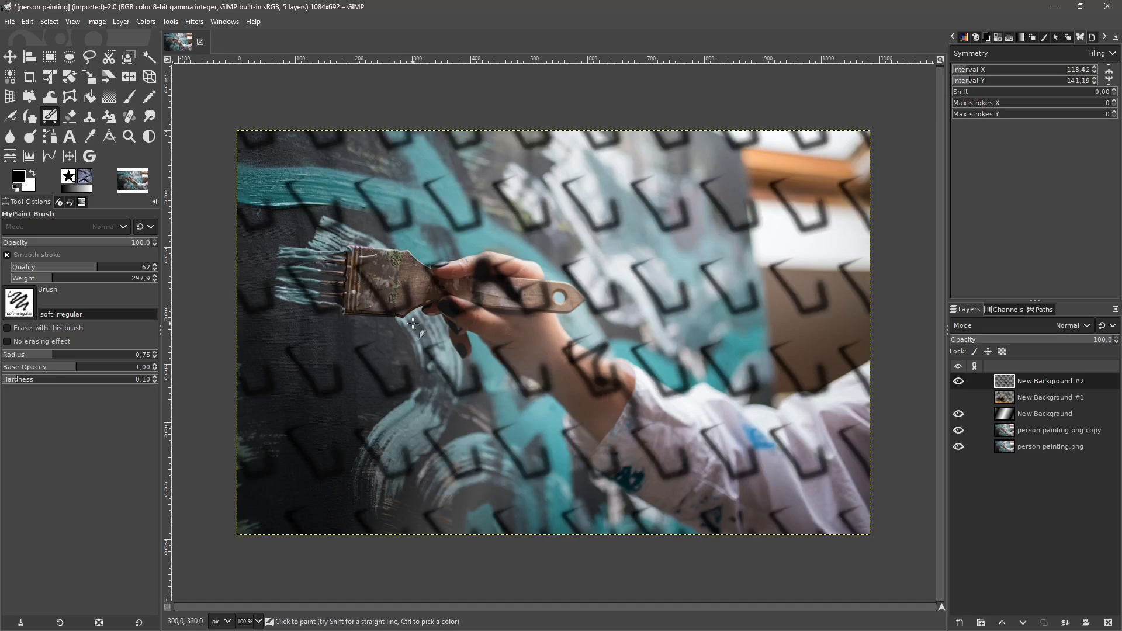
Step: Try further tiled strokes below the paintbrush, undo them, and add a short stroke to the repeated hook pattern
{"action": "mouse_move", "coordinate": [393, 340]}
{"action": "left_mouse_down"}
{"action": "mouse_move", "coordinate": [386, 368]}
{"action": "mouse_move", "coordinate": [371, 350]}
{"action": "mouse_move", "coordinate": [361, 410]}
{"action": "left_mouse_up"}
{"action": "mouse_move", "coordinate": [377, 352]}
{"action": "left_mouse_down"}
{"action": "mouse_move", "coordinate": [385, 385]}
{"action": "mouse_move", "coordinate": [346, 401]}
{"action": "mouse_move", "coordinate": [391, 419]}
{"action": "left_mouse_up"}
{"action": "key", "text": "ctrl+z"}
{"action": "key", "text": "ctrl+z"}
{"action": "key", "text": "ctrl+z"}
{"action": "left_click_drag", "start_coordinate": [367, 218], "coordinate": [374, 216]}
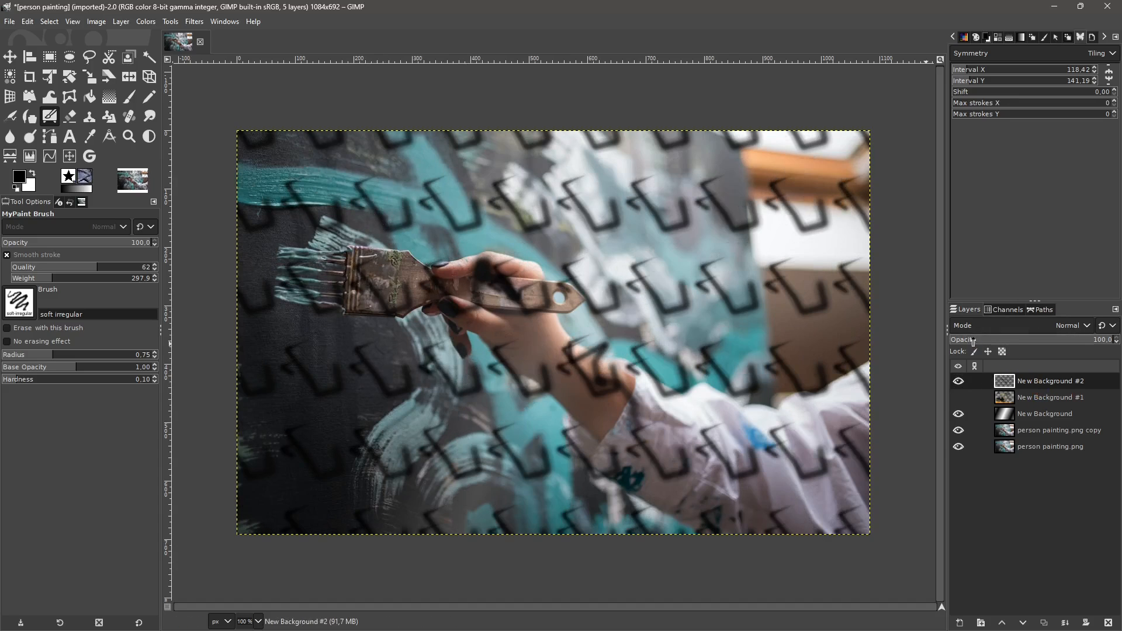
Step: Try the Linear burn blend mode on the New Background #2 layer and step onward to Exclusion
{"action": "left_click_drag", "start_coordinate": [973, 342], "coordinate": [965, 349]}
{"action": "key", "text": "ctrl+z"}
{"action": "left_click", "coordinate": [970, 329]}
{"action": "left_click", "coordinate": [982, 233]}
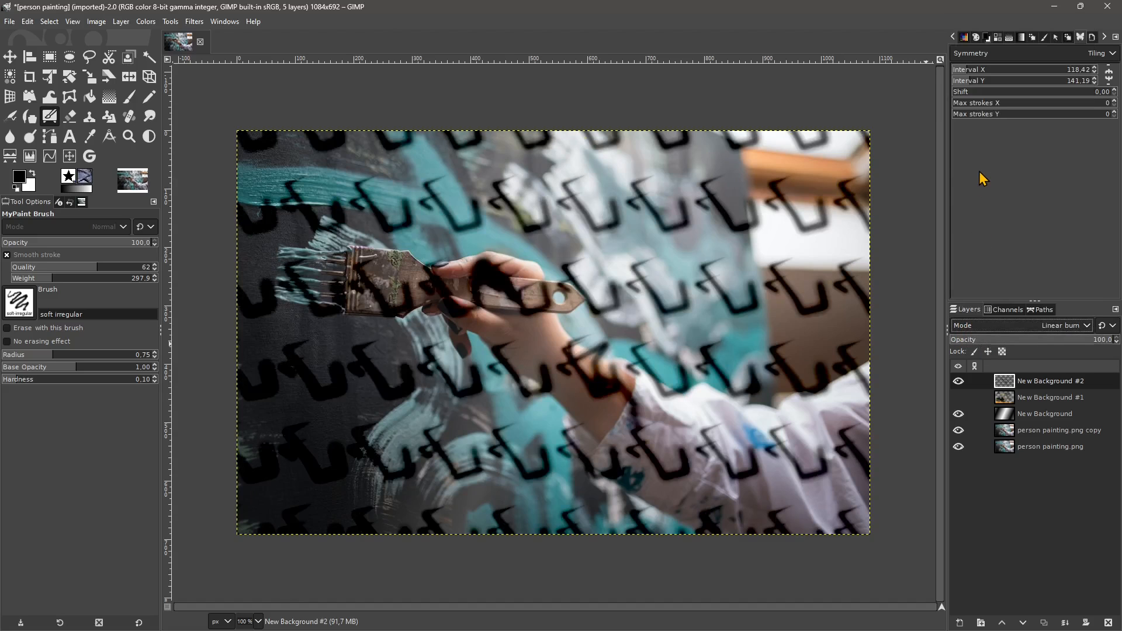
{"action": "key", "text": "Down"}
{"action": "key", "text": "Down"}
{"action": "key", "text": "Down"}
{"action": "key", "text": "Down"}
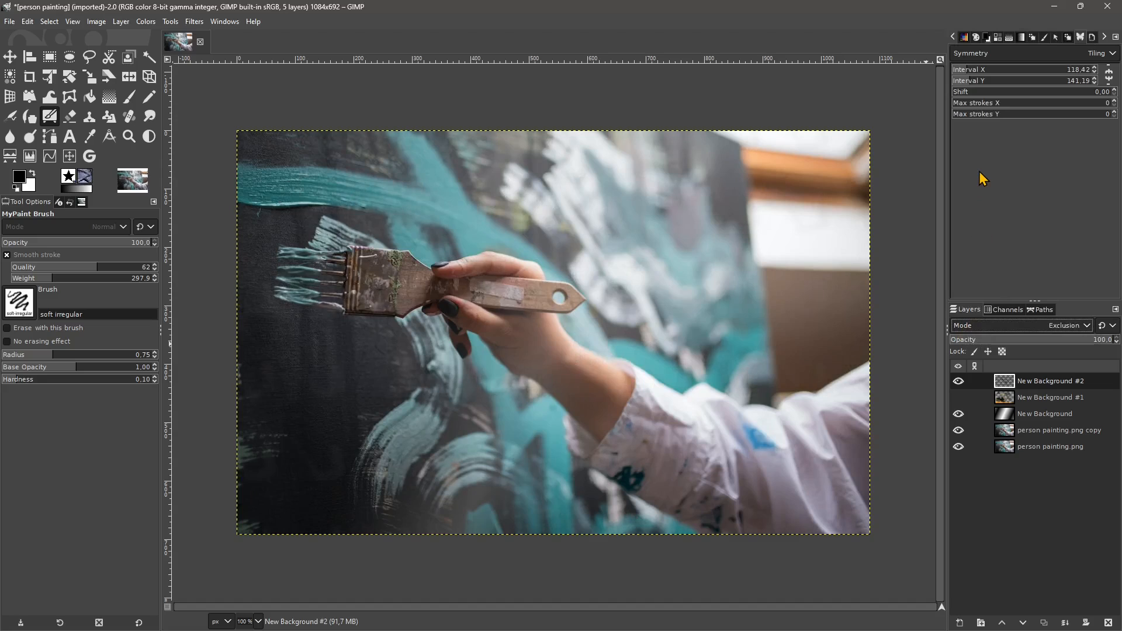
Step: Step the layer's blend mode back from Exclusion through Darken only and Color erase to Normal
{"action": "key", "text": "Up"}
{"action": "key", "text": "Up"}
{"action": "key", "text": "Up"}
{"action": "key", "text": "Up"}
{"action": "key", "text": "Up"}
{"action": "key", "text": "Up"}
{"action": "key", "text": "Up"}
{"action": "key", "text": "Up"}
{"action": "key", "text": "Up"}
{"action": "key", "text": "Up"}
{"action": "key", "text": "Up"}
{"action": "key", "text": "Up"}
{"action": "key", "text": "Up"}
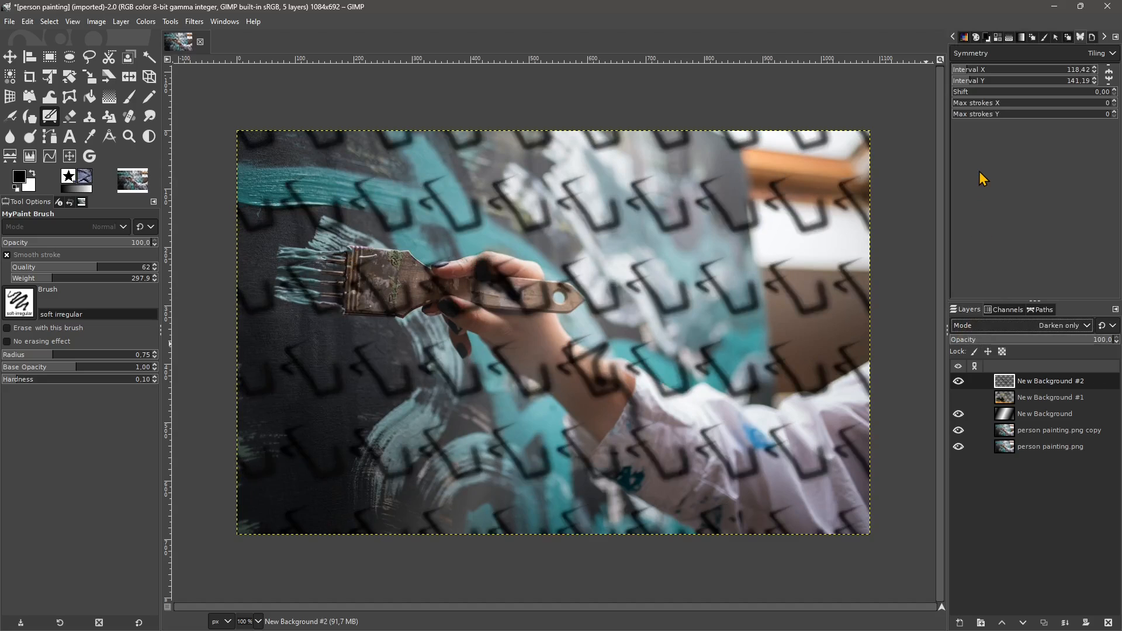
{"action": "key", "text": "Up"}
{"action": "key", "text": "Up"}
{"action": "key", "text": "Up"}
{"action": "key", "text": "Up"}
{"action": "key", "text": "Up"}
{"action": "key", "text": "Up"}
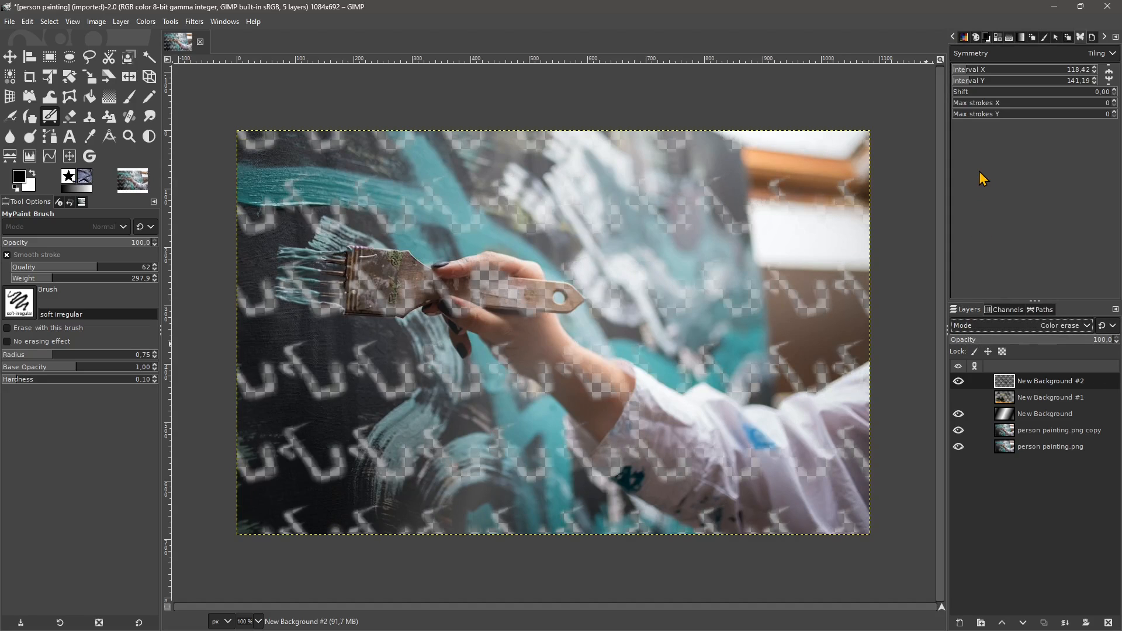
{"action": "key", "text": "Up"}
{"action": "key", "text": "Up"}
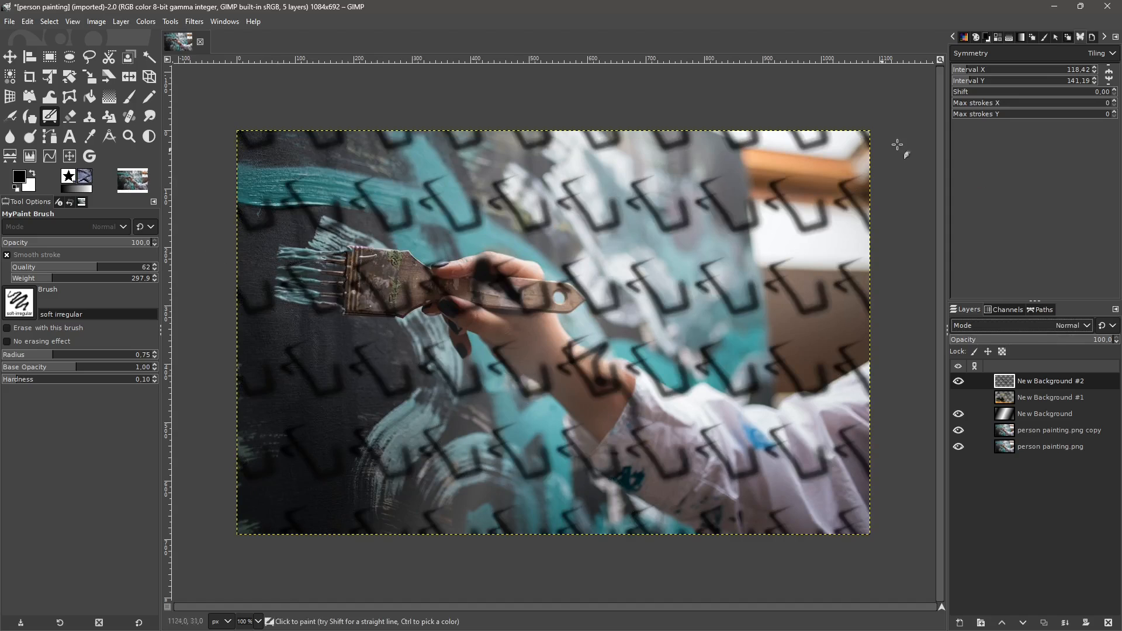
Step: Step the layer's blend mode through Dodge to Luma darken only and lower the layer opacity to 35.7
{"action": "key", "text": "Down"}
{"action": "key", "text": "Down"}
{"action": "key", "text": "Down"}
{"action": "key", "text": "Down"}
{"action": "key", "text": "Down"}
{"action": "key", "text": "Down"}
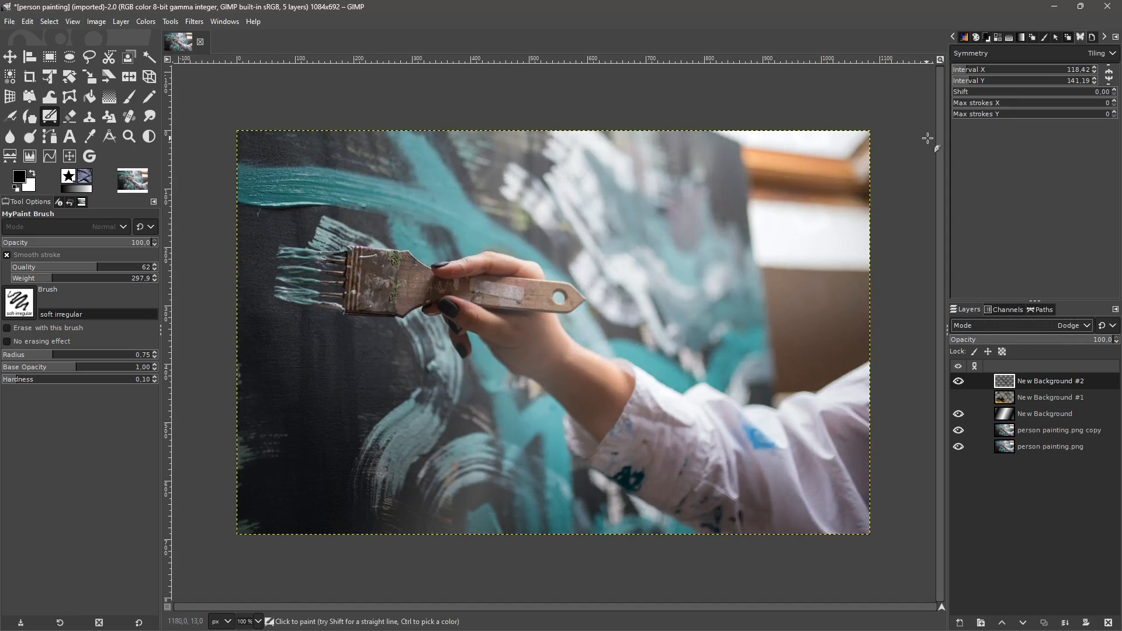
{"action": "key", "text": "Down"}
{"action": "key", "text": "Down"}
{"action": "key", "text": "Down"}
{"action": "left_click", "coordinate": [1008, 339]}
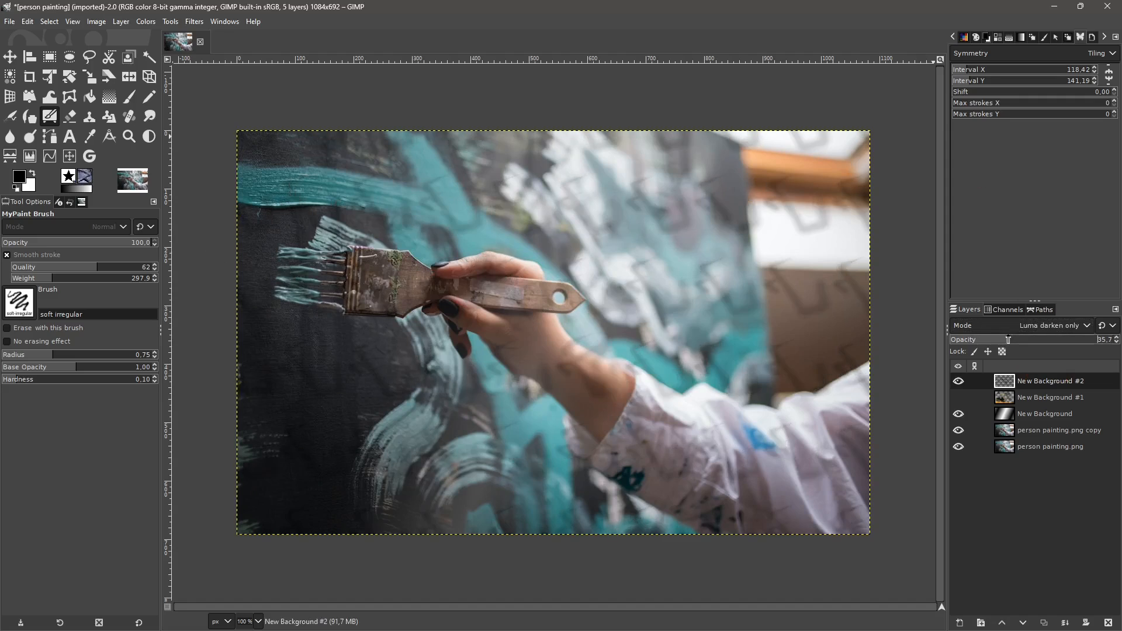
Step: Restore the New Background #2 layer to 100 opacity and Normal blend mode
{"action": "left_click_drag", "start_coordinate": [1002, 340], "coordinate": [1119, 346]}
{"action": "left_click", "coordinate": [998, 329]}
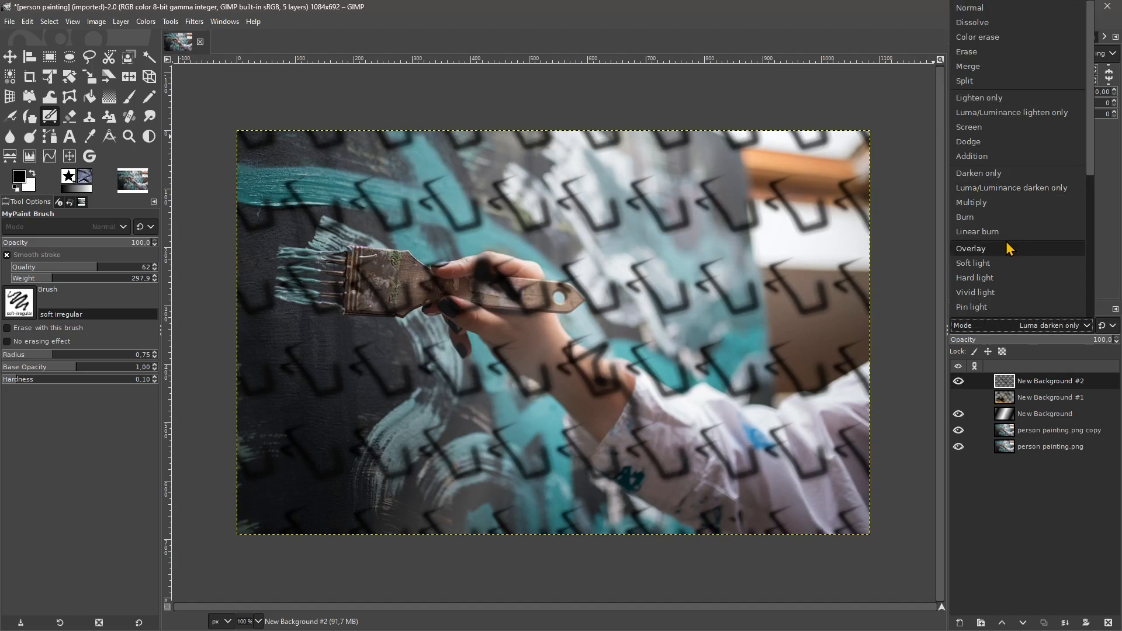
{"action": "left_click", "coordinate": [971, 9]}
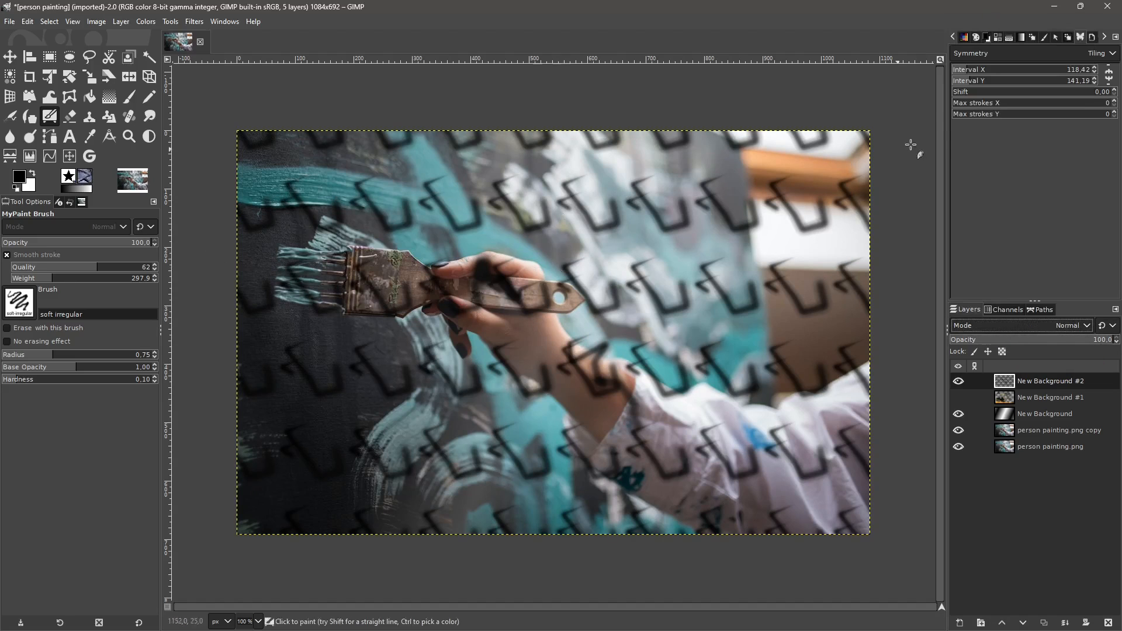
Step: Undo the painted strokes until the tiled pattern and the earlier black marks on the hand and forearm are removed
{"action": "left_click", "coordinate": [971, 97]}
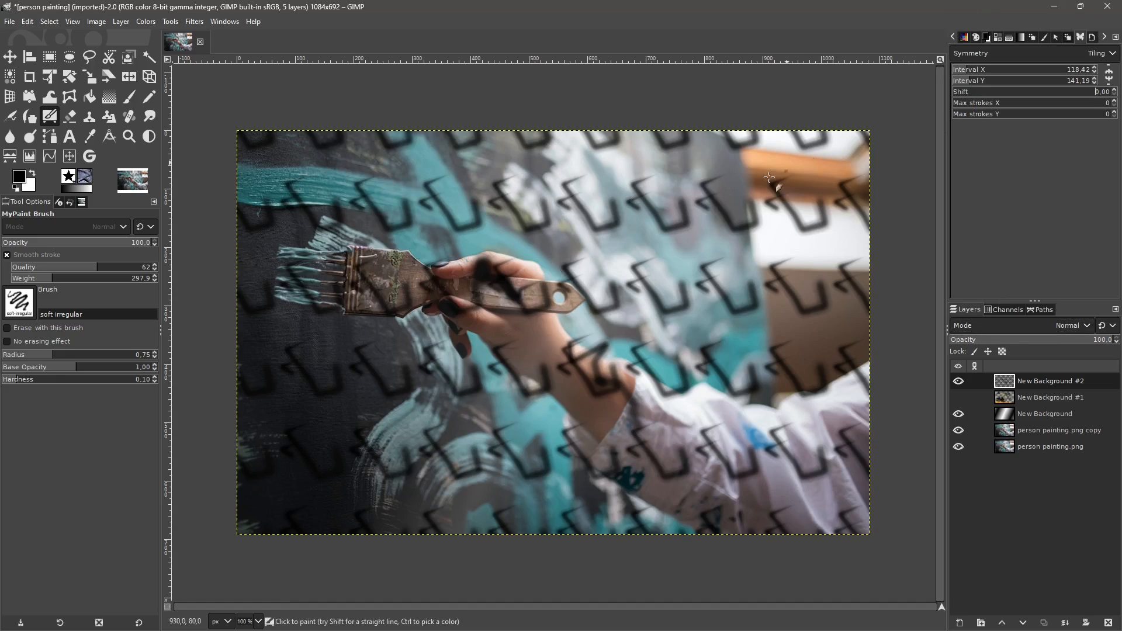
{"action": "left_click_drag", "start_coordinate": [510, 284], "coordinate": [554, 331]}
{"action": "key", "text": "ctrl+z"}
{"action": "key", "text": "ctrl+z"}
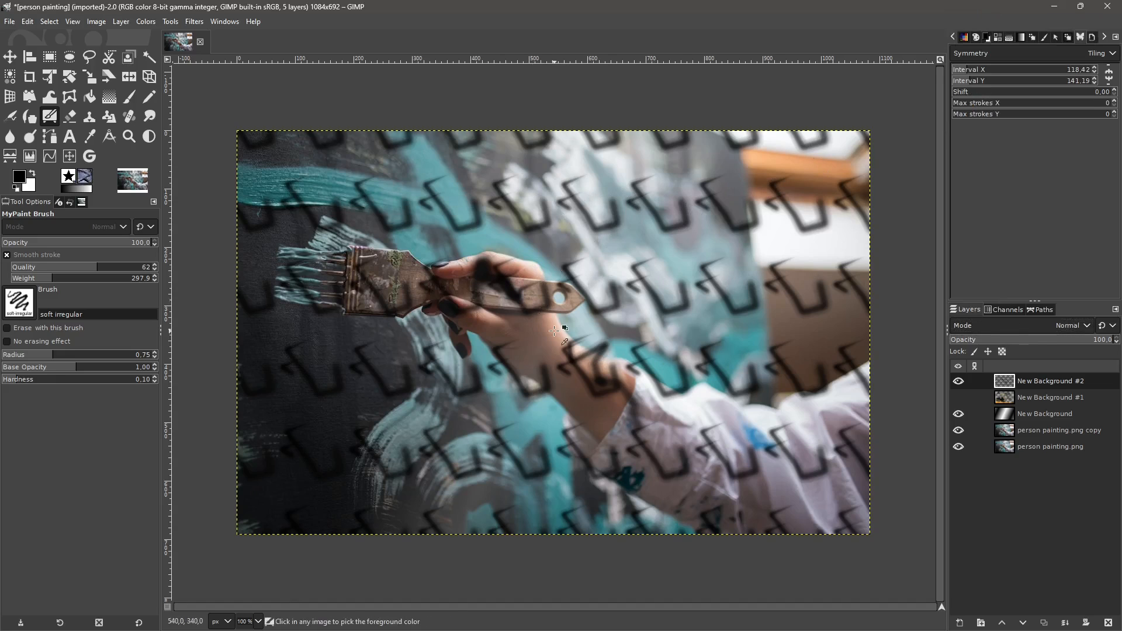
{"action": "key", "text": "ctrl+z"}
{"action": "key", "text": "ctrl+z"}
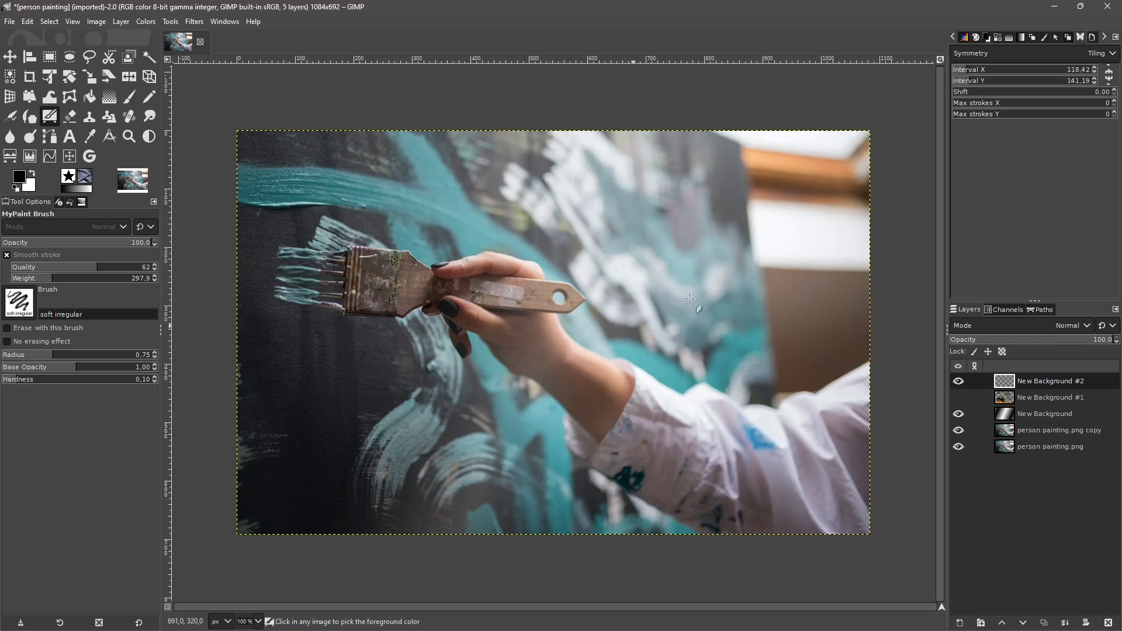
Step: Set the tiling Shift to 4.00 and paint a small tiled stroke over the background painting
{"action": "left_click", "coordinate": [1114, 92]}
{"action": "left_click", "coordinate": [1114, 91]}
{"action": "mouse_move", "coordinate": [643, 212]}
{"action": "left_mouse_down"}
{"action": "mouse_move", "coordinate": [636, 228]}
{"action": "mouse_move", "coordinate": [672, 213]}
{"action": "left_mouse_up"}
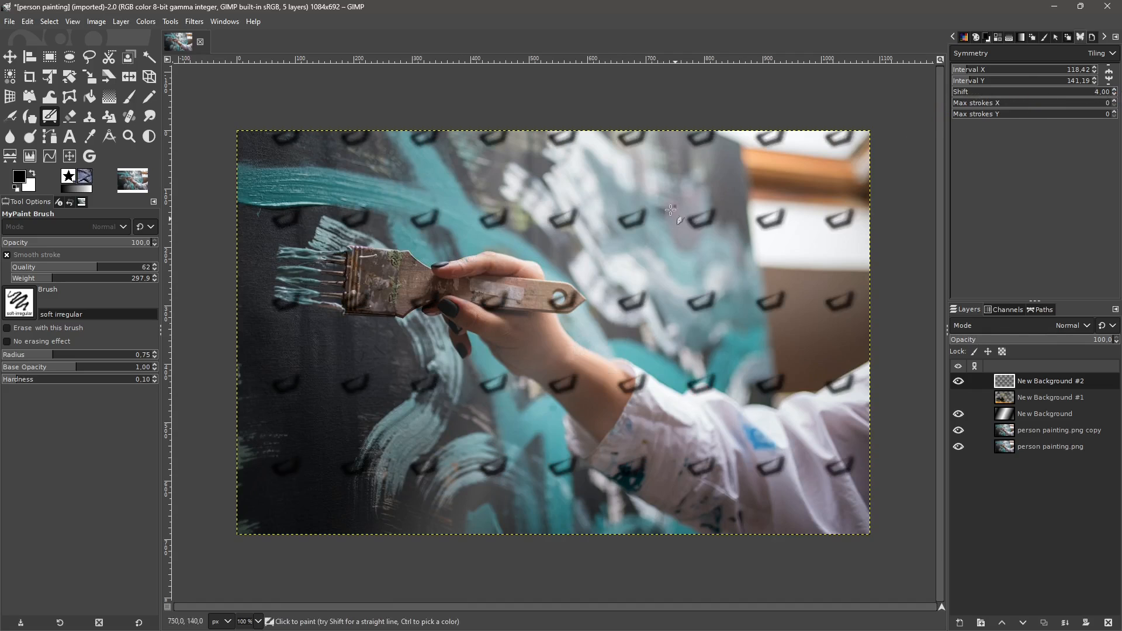
Step: Set Max strokes X to 19 and Max strokes Y to 21, paint dense tiled test strokes, and undo all tiled strokes
{"action": "left_click", "coordinate": [981, 109]}
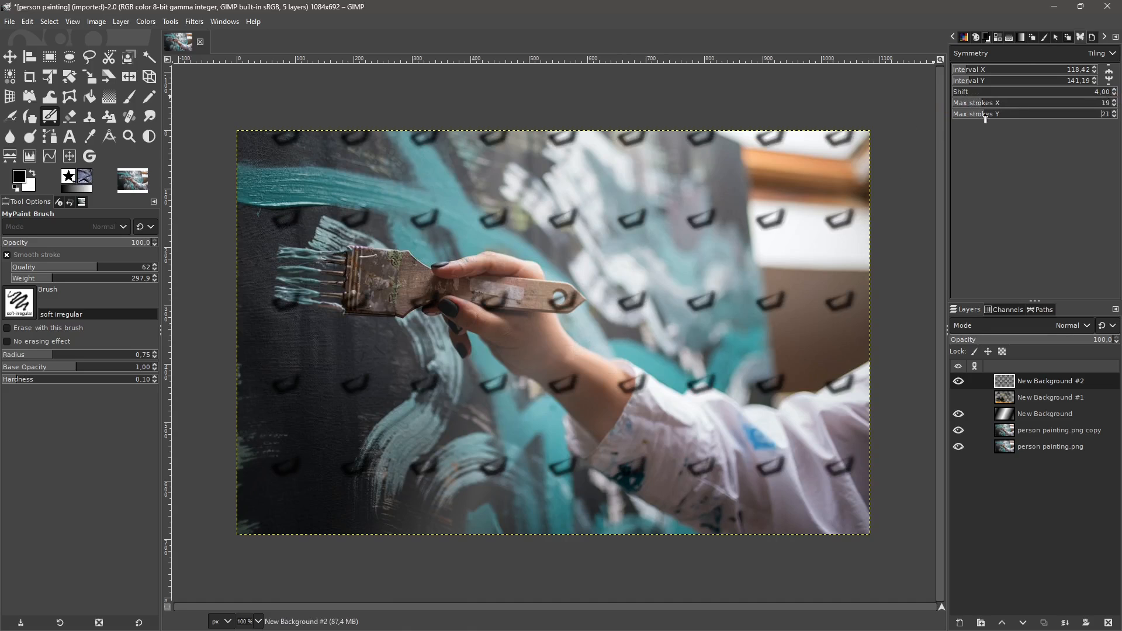
{"action": "mouse_move", "coordinate": [488, 161]}
{"action": "left_mouse_down"}
{"action": "mouse_move", "coordinate": [477, 194]}
{"action": "mouse_move", "coordinate": [483, 230]}
{"action": "mouse_move", "coordinate": [570, 197]}
{"action": "mouse_move", "coordinate": [446, 184]}
{"action": "mouse_move", "coordinate": [417, 252]}
{"action": "left_mouse_up"}
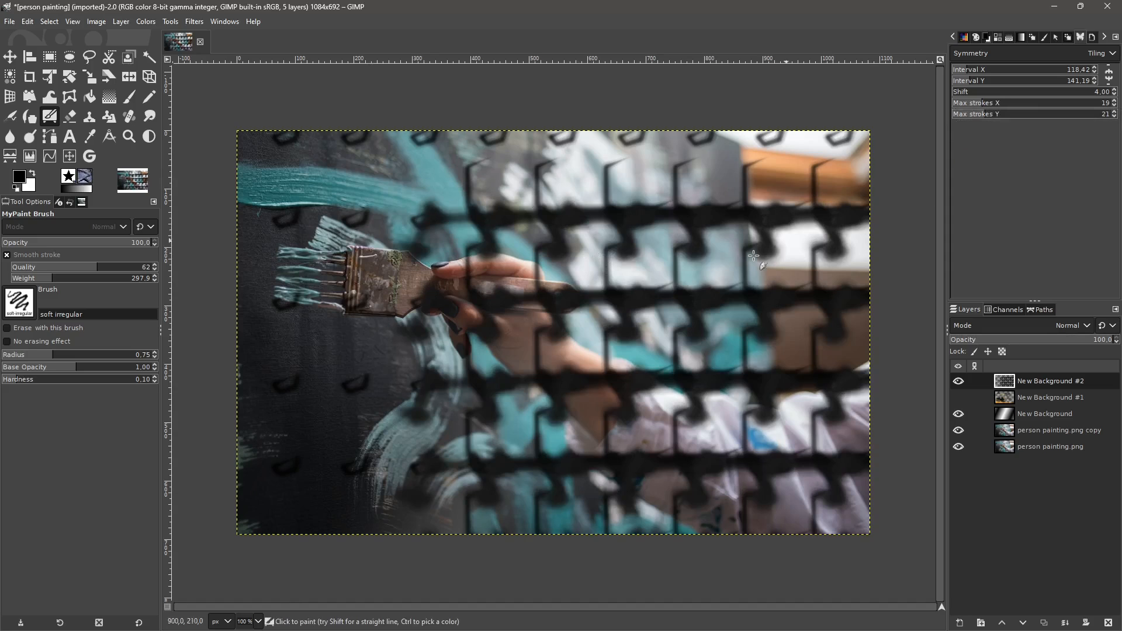
{"action": "key", "text": "ctrl+z"}
{"action": "key", "text": "ctrl+z"}
{"action": "key", "text": "ctrl+z"}
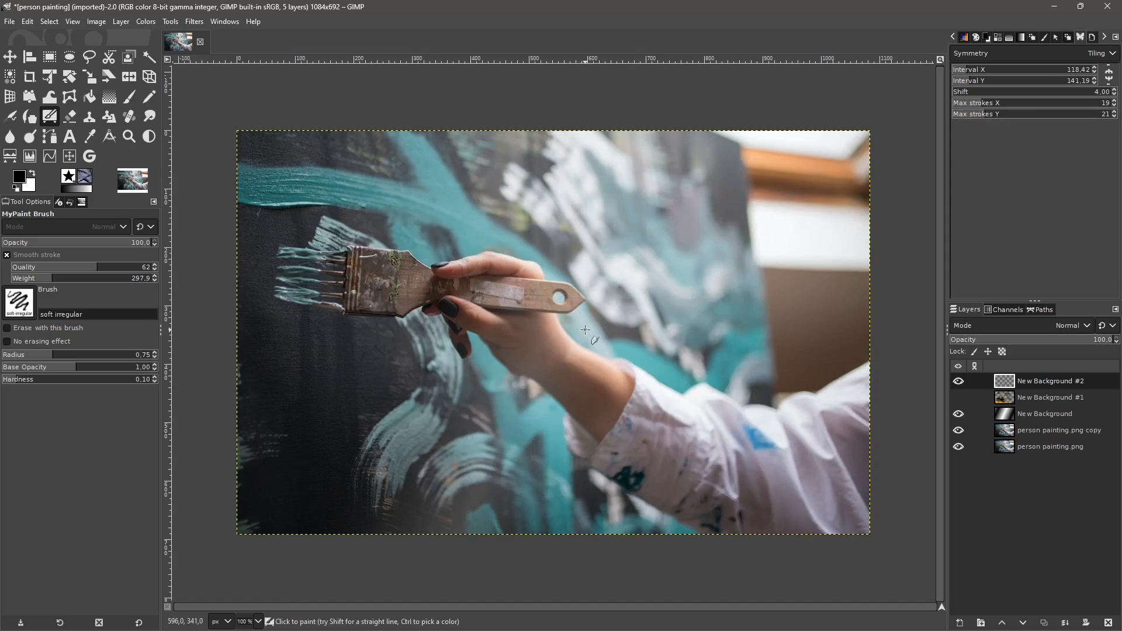
Step: Switch the symmetry type to Mandala, paint a test stroke outward from the image center, and undo it
{"action": "left_click", "coordinate": [972, 54]}
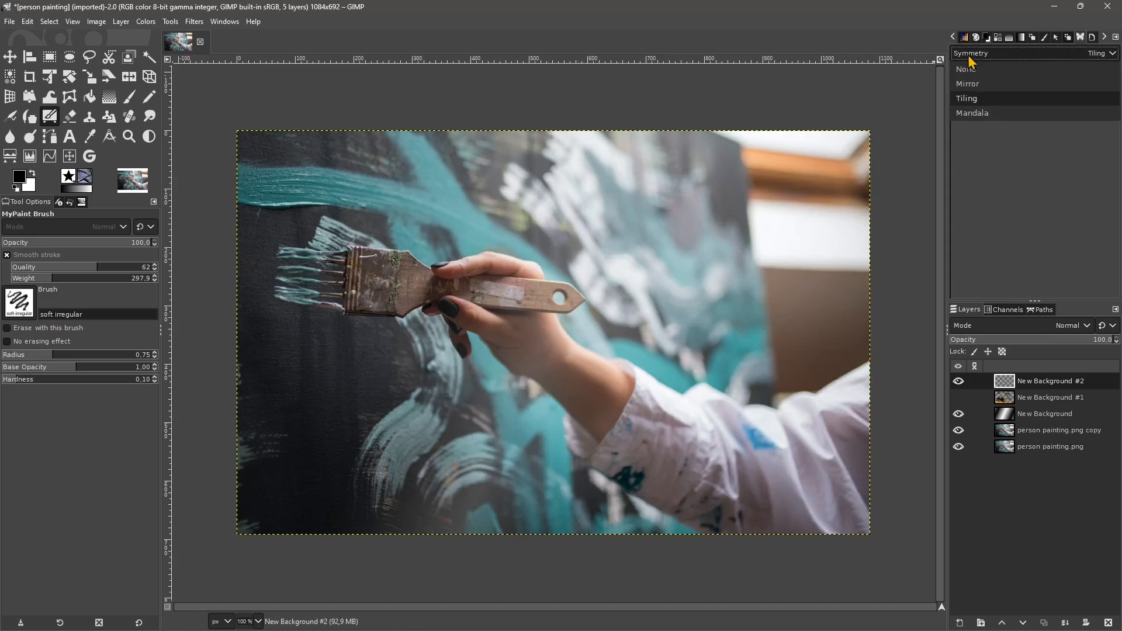
{"action": "left_click", "coordinate": [963, 114]}
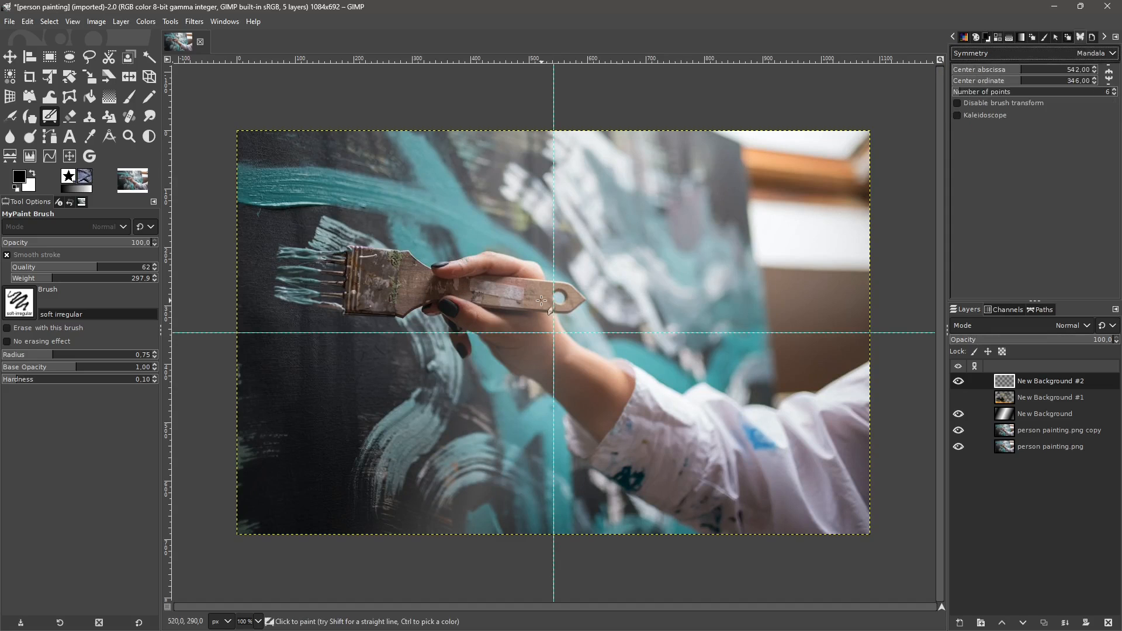
{"action": "mouse_move", "coordinate": [550, 326]}
{"action": "left_mouse_down"}
{"action": "mouse_move", "coordinate": [488, 275]}
{"action": "mouse_move", "coordinate": [386, 227]}
{"action": "mouse_move", "coordinate": [320, 279]}
{"action": "mouse_move", "coordinate": [330, 308]}
{"action": "left_mouse_up"}
{"action": "key", "text": "ctrl+z"}
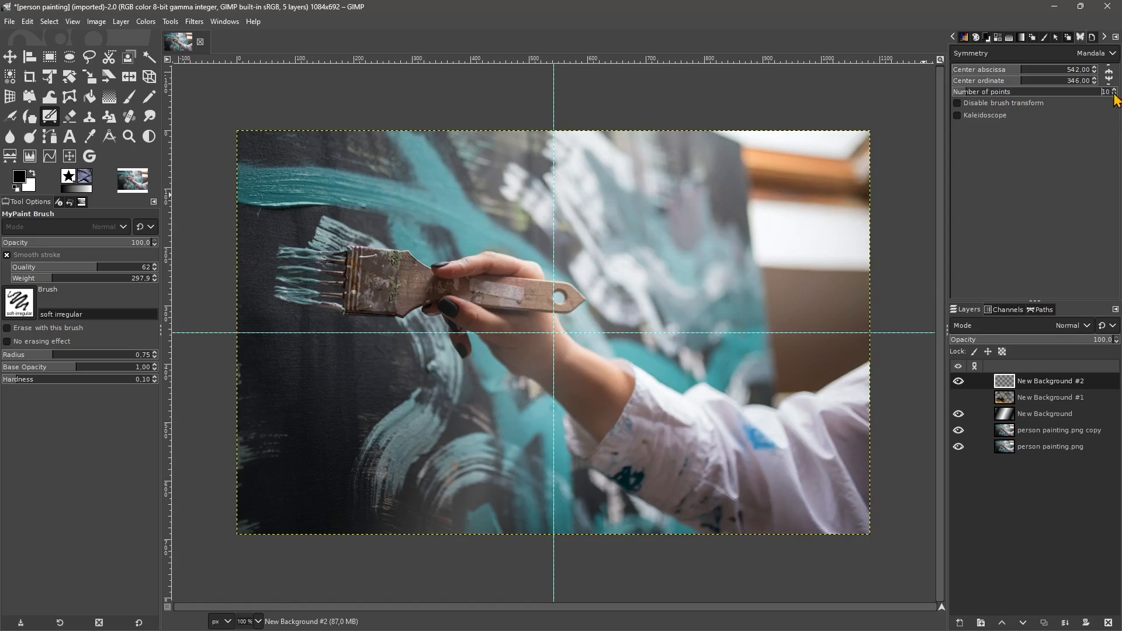
Step: Paint a zigzag mandala with 10 points around the image center, and move the symmetry center to 537.45, 305.29
{"action": "mouse_move", "coordinate": [542, 333]}
{"action": "left_mouse_down"}
{"action": "mouse_move", "coordinate": [445, 240]}
{"action": "mouse_move", "coordinate": [350, 182]}
{"action": "mouse_move", "coordinate": [450, 251]}
{"action": "left_mouse_up"}
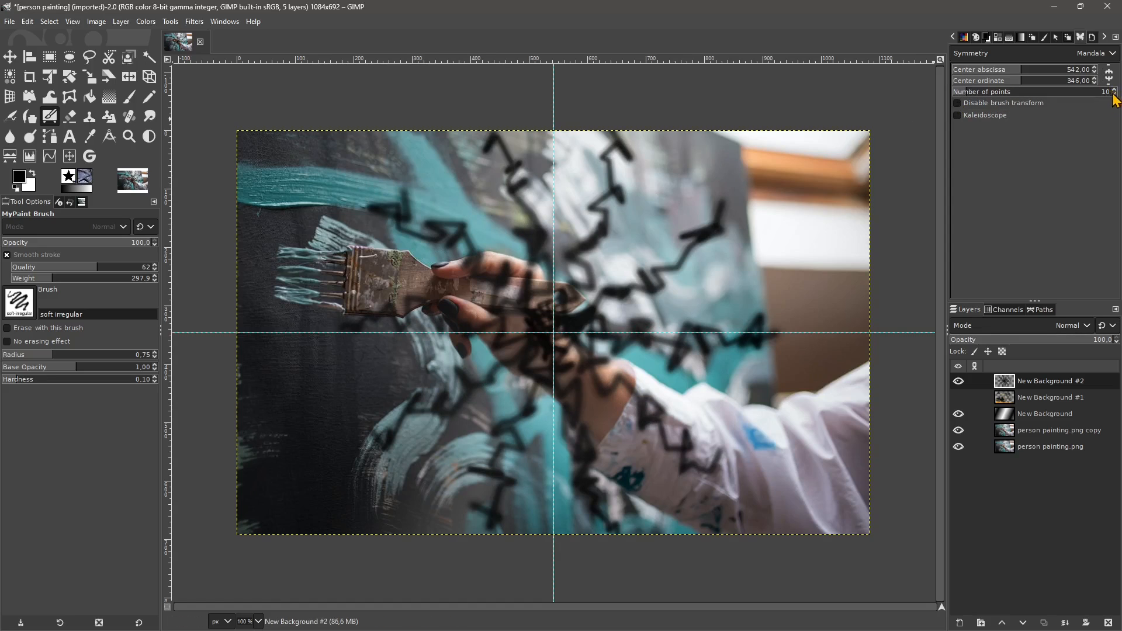
{"action": "left_click", "coordinate": [1003, 72]}
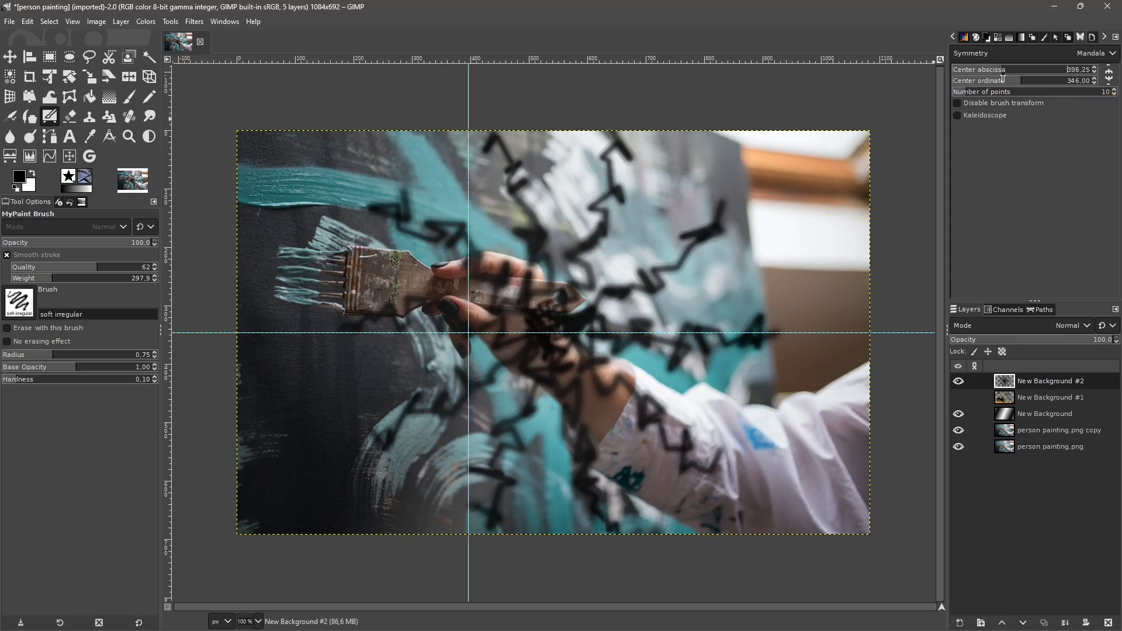
{"action": "mouse_move", "coordinate": [1003, 73]}
{"action": "left_mouse_down"}
{"action": "mouse_move", "coordinate": [1020, 73]}
{"action": "mouse_move", "coordinate": [1002, 84]}
{"action": "mouse_move", "coordinate": [1013, 84]}
{"action": "left_mouse_up"}
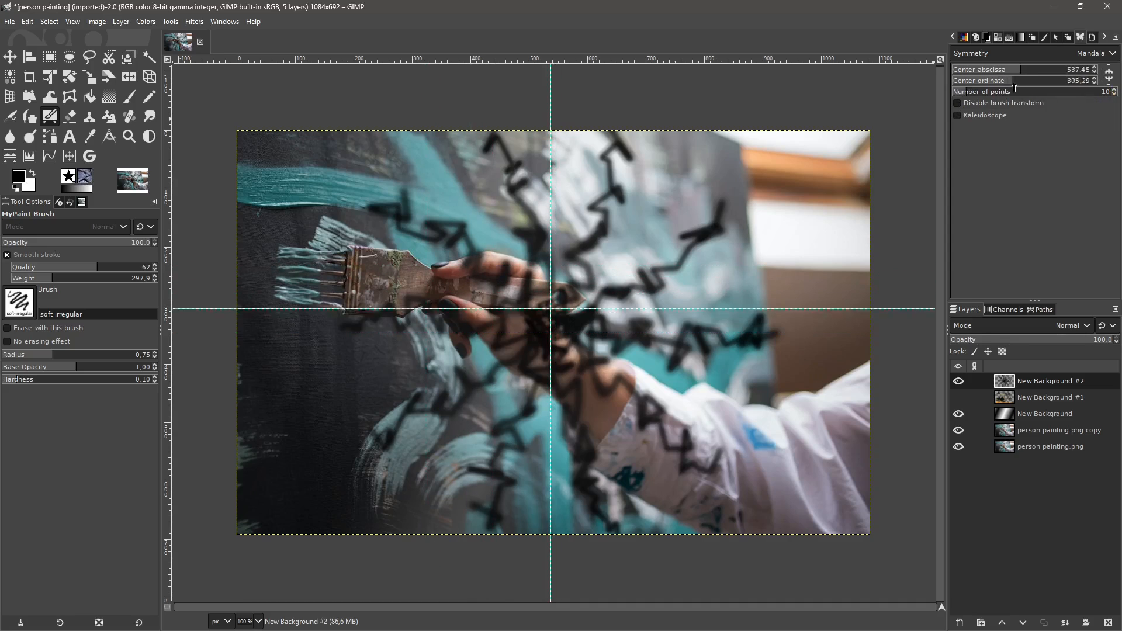
Step: Hide all visible layers below New Background #2 and fill the mandala's center with dense black strokes
{"action": "left_click", "coordinate": [958, 431]}
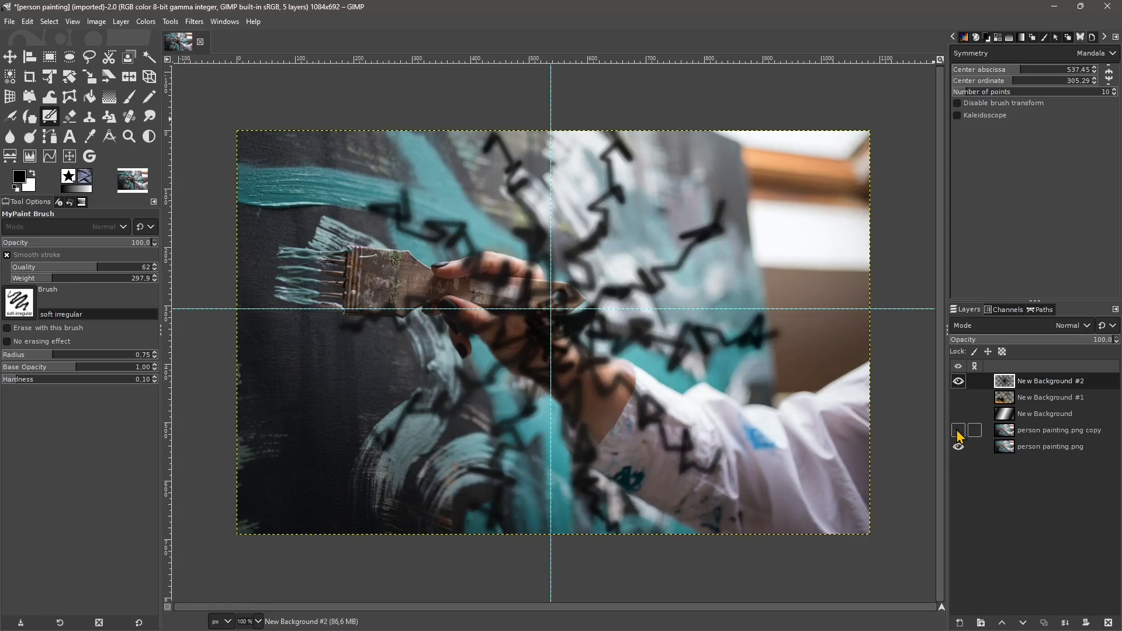
{"action": "left_click", "coordinate": [958, 447]}
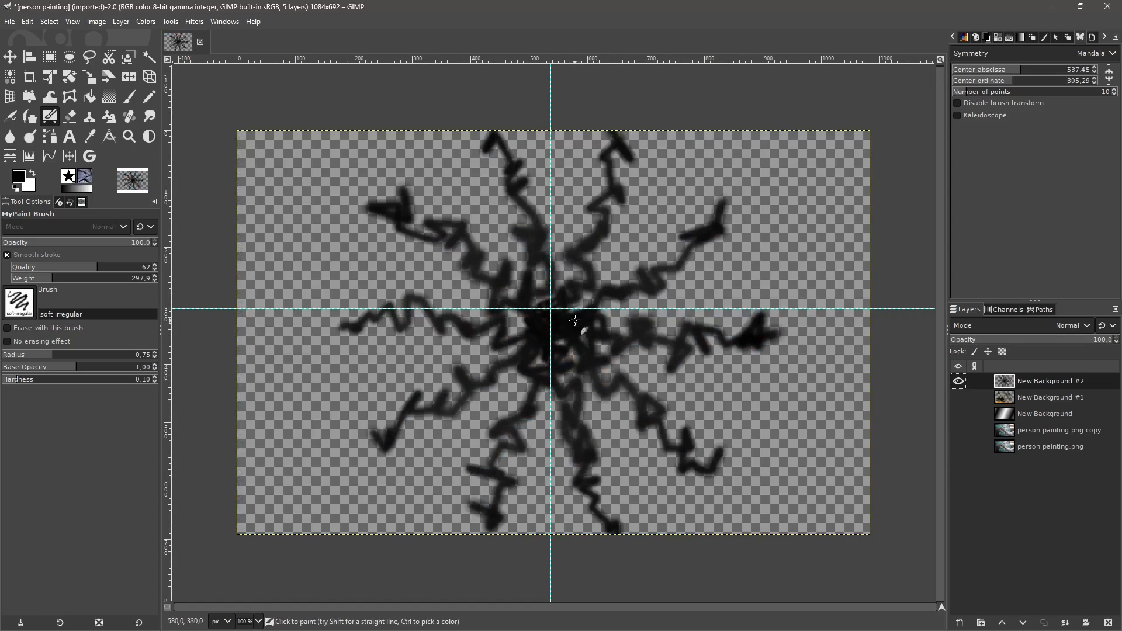
{"action": "mouse_move", "coordinate": [552, 326]}
{"action": "left_mouse_down"}
{"action": "mouse_move", "coordinate": [547, 318]}
{"action": "mouse_move", "coordinate": [566, 336]}
{"action": "mouse_move", "coordinate": [563, 350]}
{"action": "left_mouse_up"}
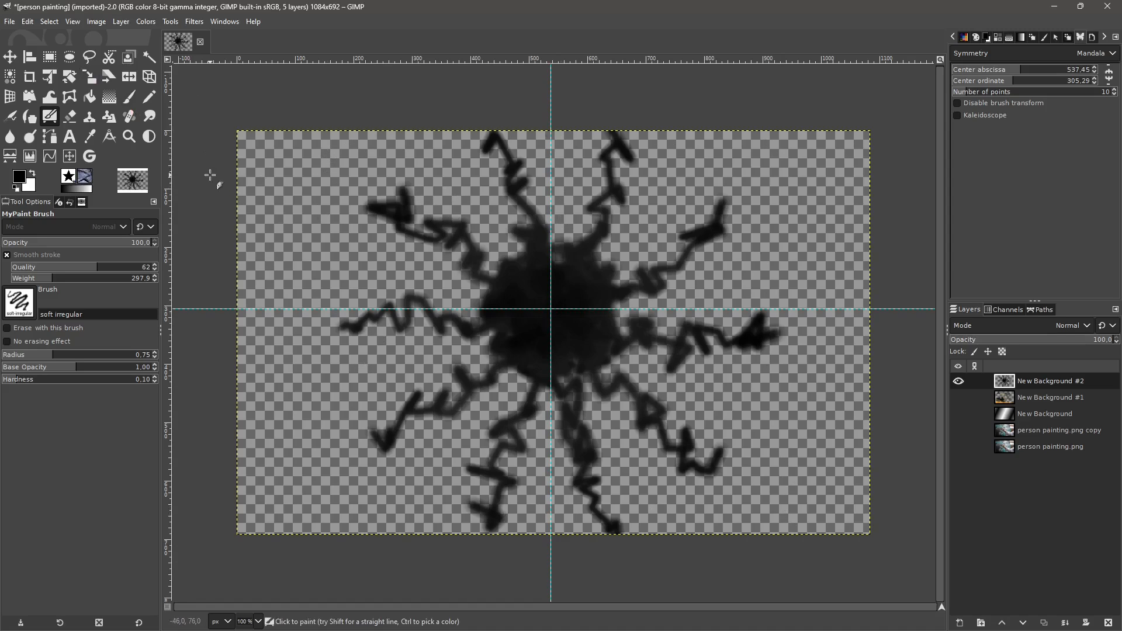
Step: Crop the New Background #2 layer around the mandala to 740 × 692 px at position 180, 0
{"action": "left_click", "coordinate": [32, 81]}
{"action": "left_click_drag", "start_coordinate": [350, 130], "coordinate": [773, 535]}
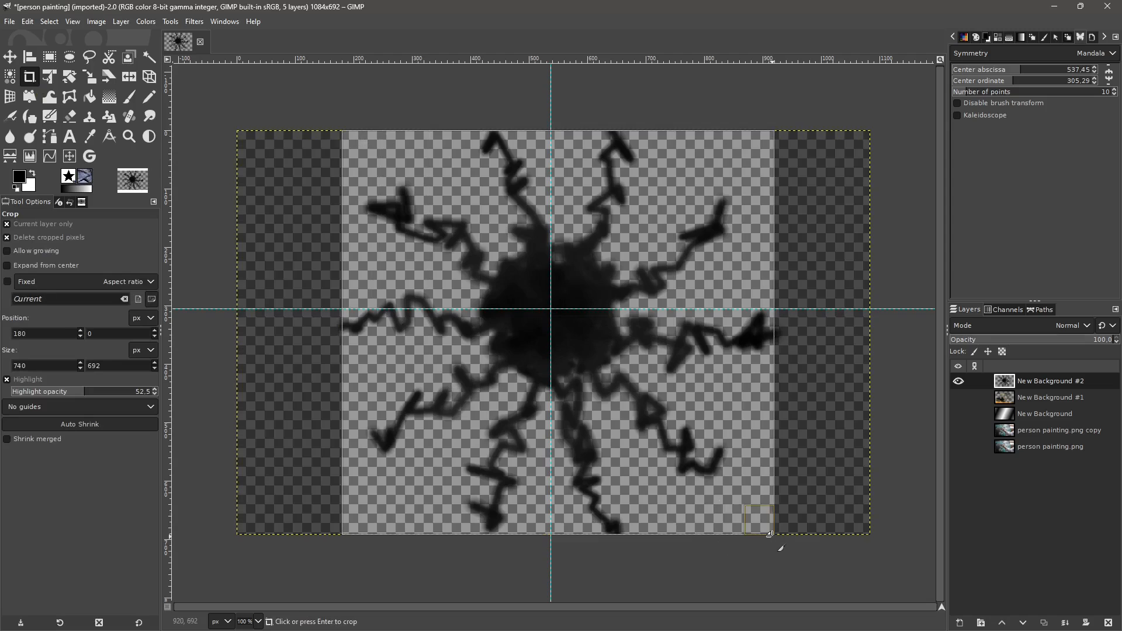
{"action": "key", "text": "Return"}
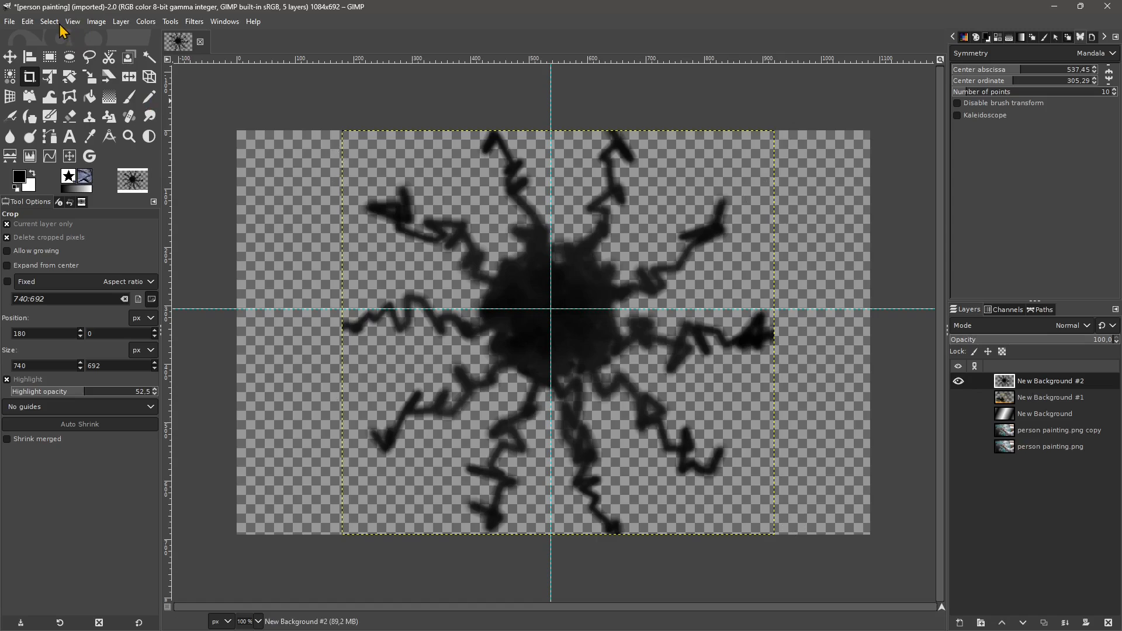
Step: Copy the cropped mandala layer to the clipboard for use as a brush
{"action": "left_click", "coordinate": [28, 21]}
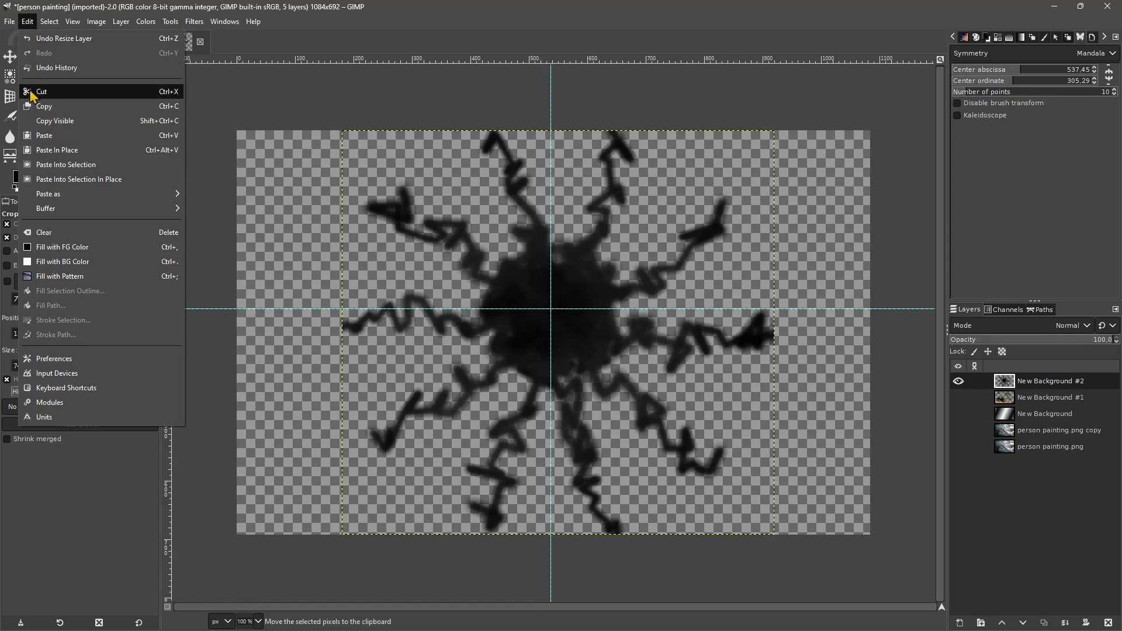
{"action": "left_click", "coordinate": [163, 114]}
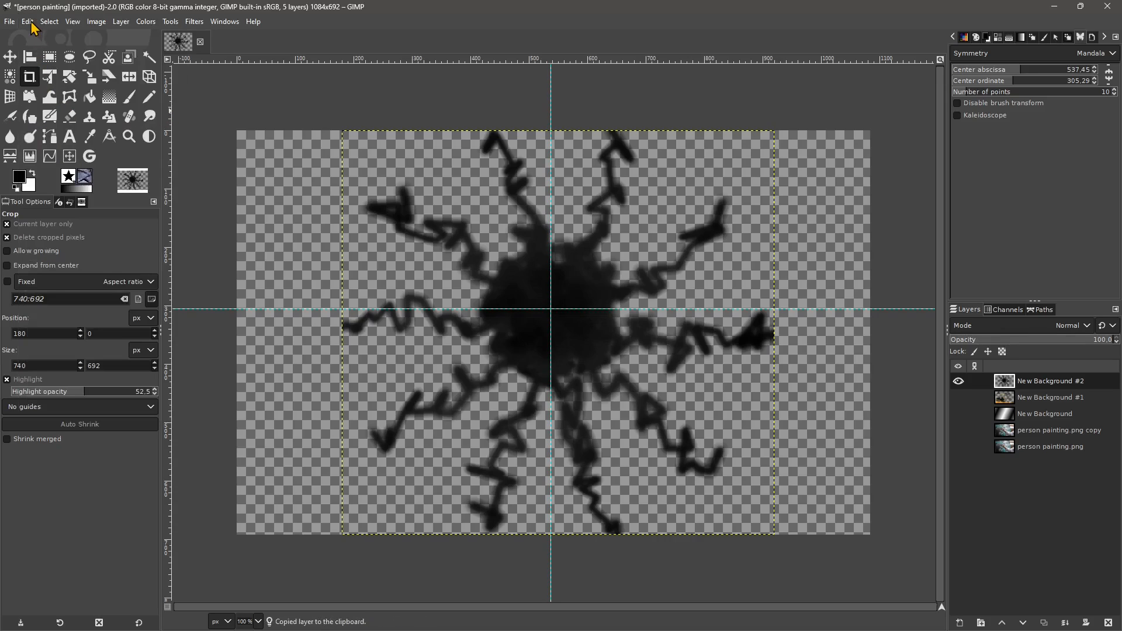
{"action": "left_click", "coordinate": [31, 23]}
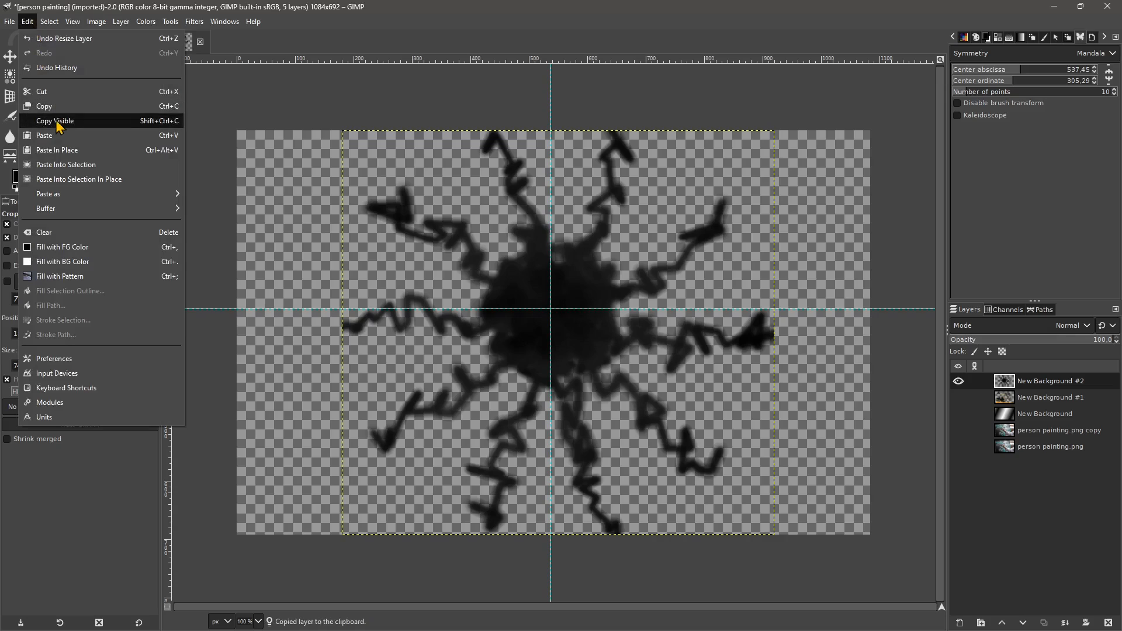
{"action": "mouse_move", "coordinate": [45, 197]}
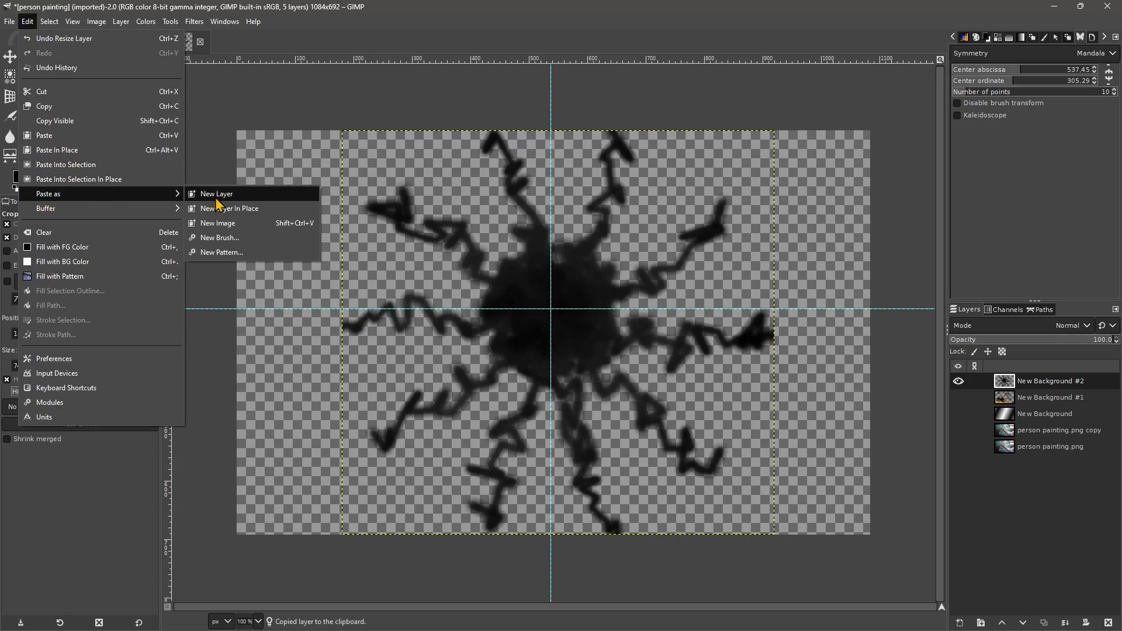
{"action": "left_click", "coordinate": [206, 237]}
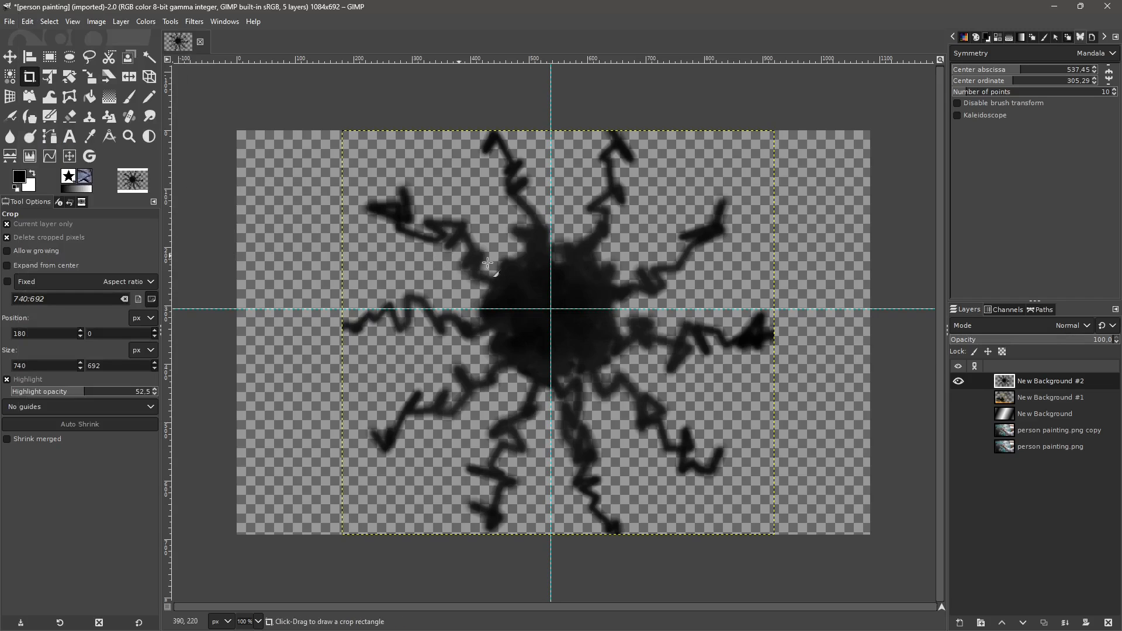
Step: Hide New Background #2, then show and select the person painting.png copy layer
{"action": "left_click", "coordinate": [959, 381]}
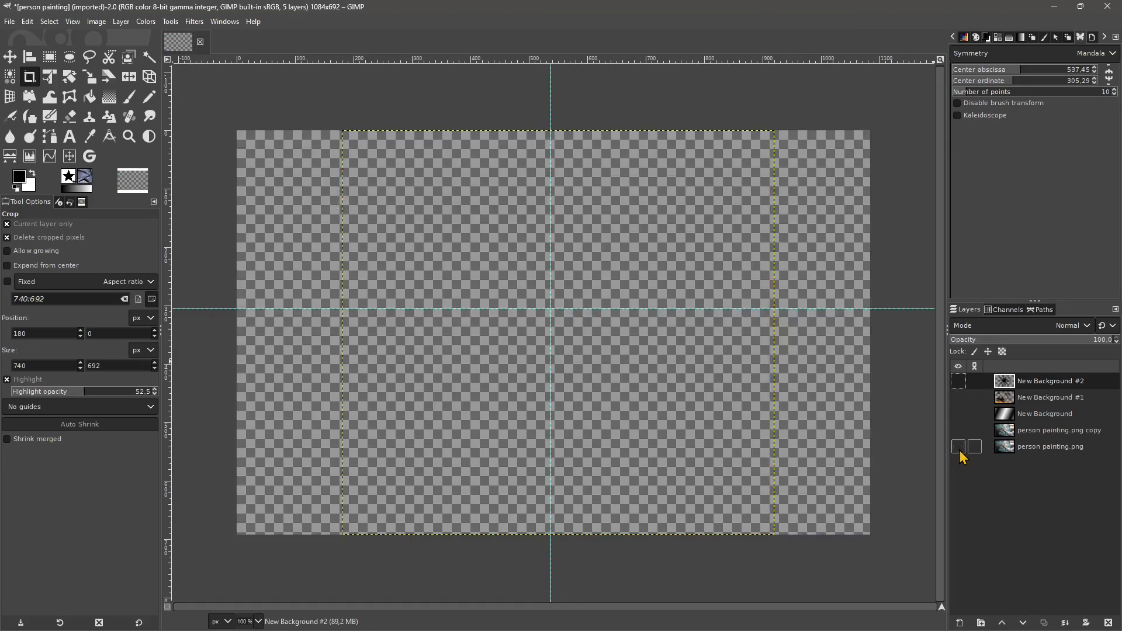
{"action": "left_click", "coordinate": [959, 430]}
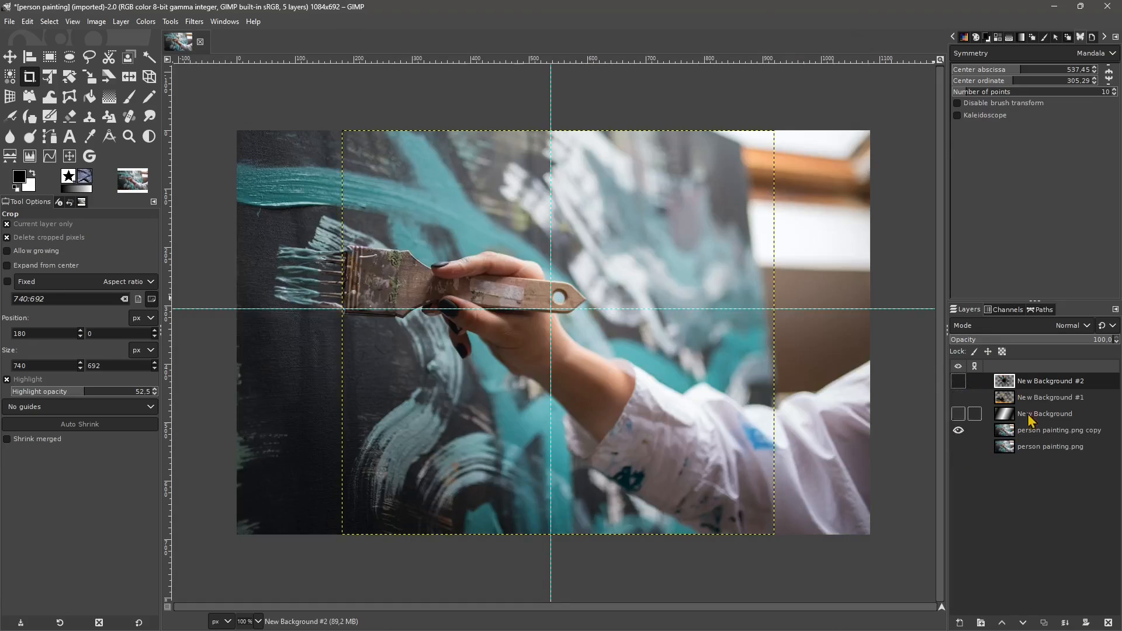
{"action": "left_click", "coordinate": [1028, 432]}
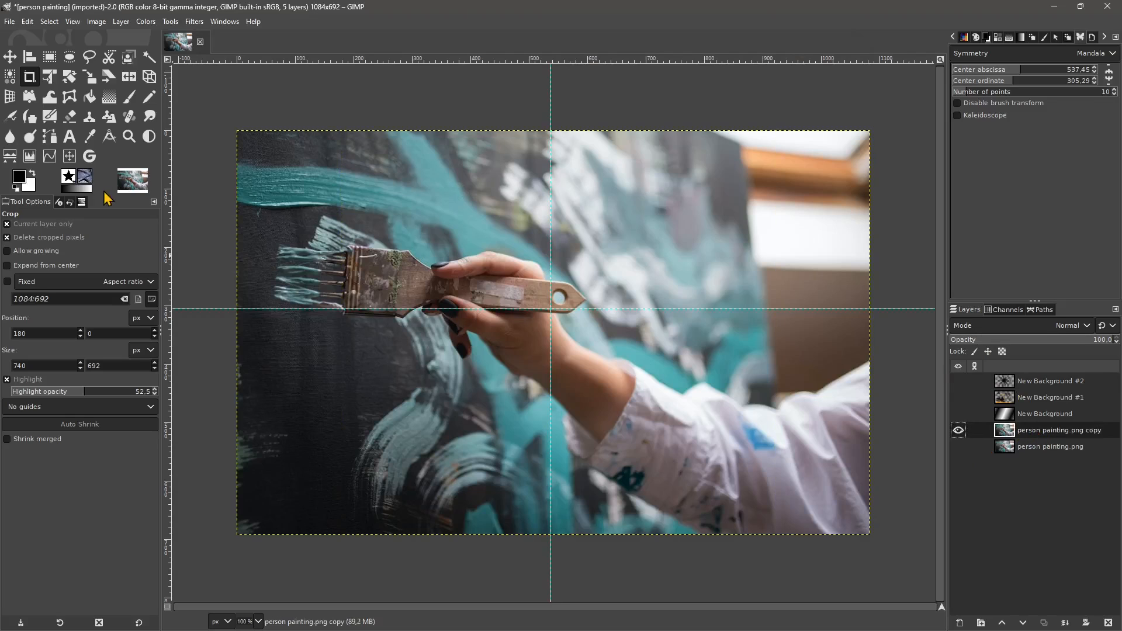
Step: Choose the Clipboard Image brush and activate the Paintbrush tool
{"action": "left_click", "coordinate": [69, 180]}
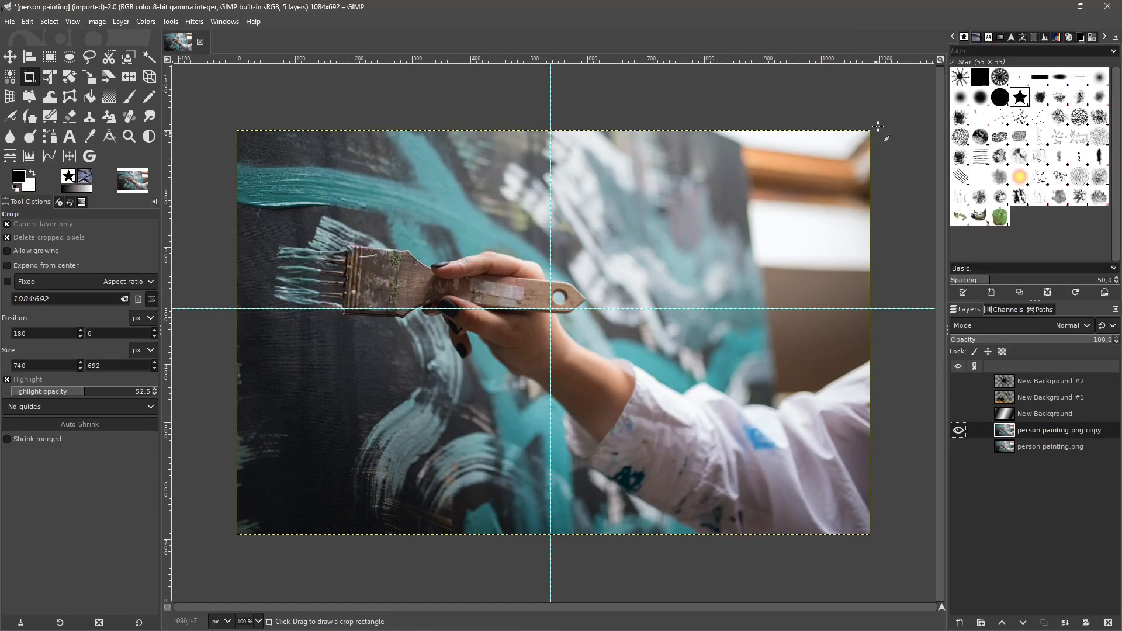
{"action": "left_click", "coordinate": [961, 82]}
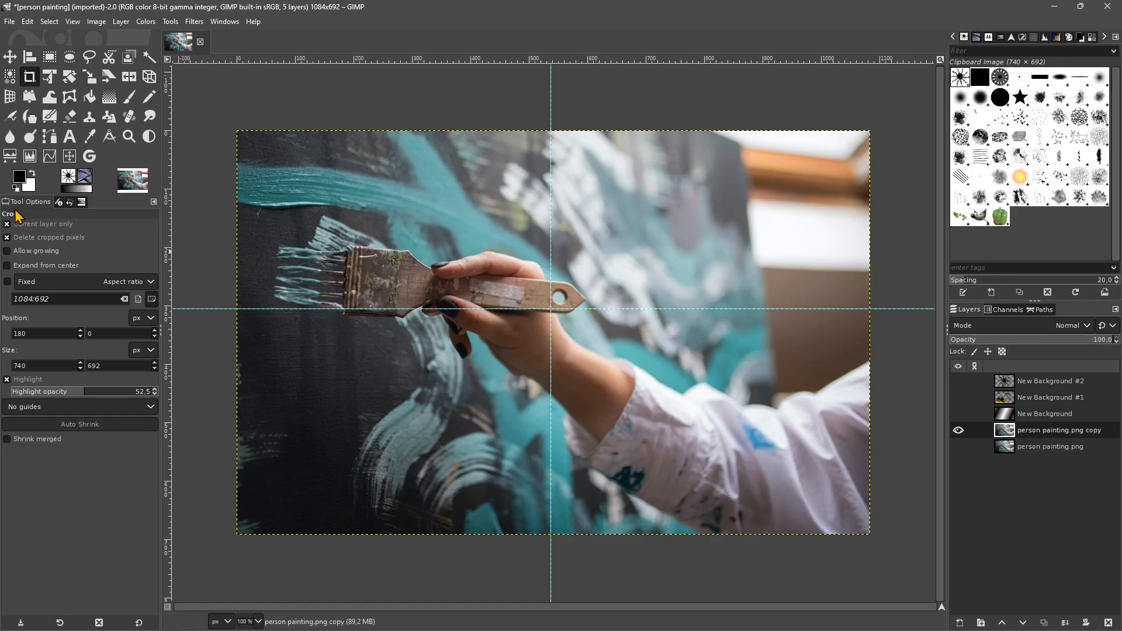
{"action": "left_click", "coordinate": [129, 100]}
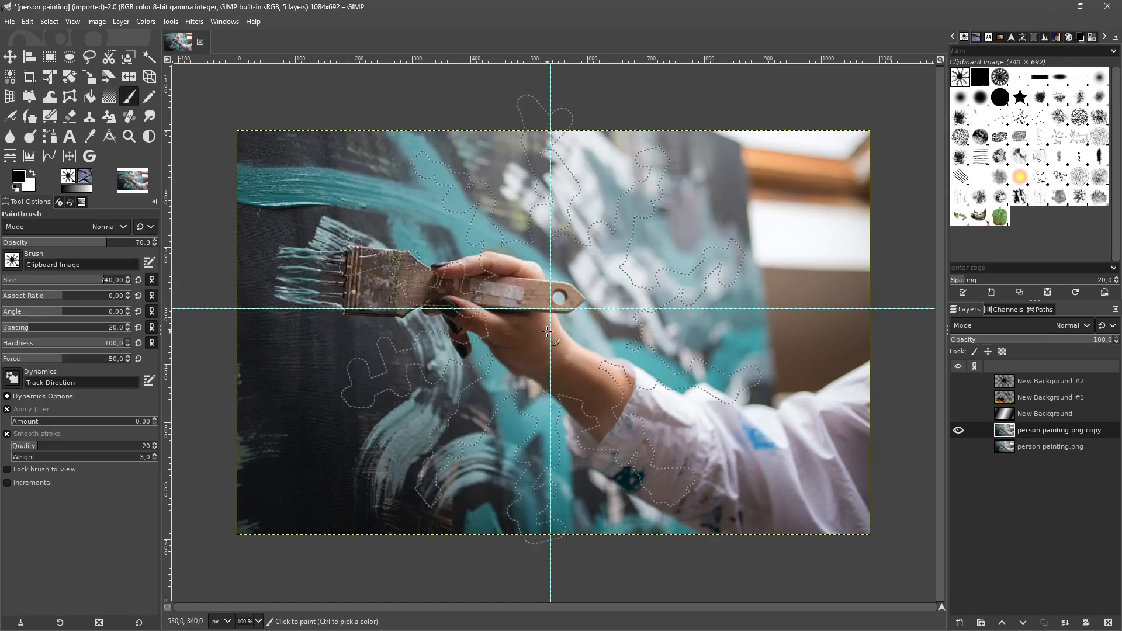
Step: Paint test strokes across the photo's center with the mandala brush at size 740, and undo them
{"action": "left_click_drag", "start_coordinate": [444, 301], "coordinate": [673, 305]}
{"action": "left_click", "coordinate": [569, 348]}
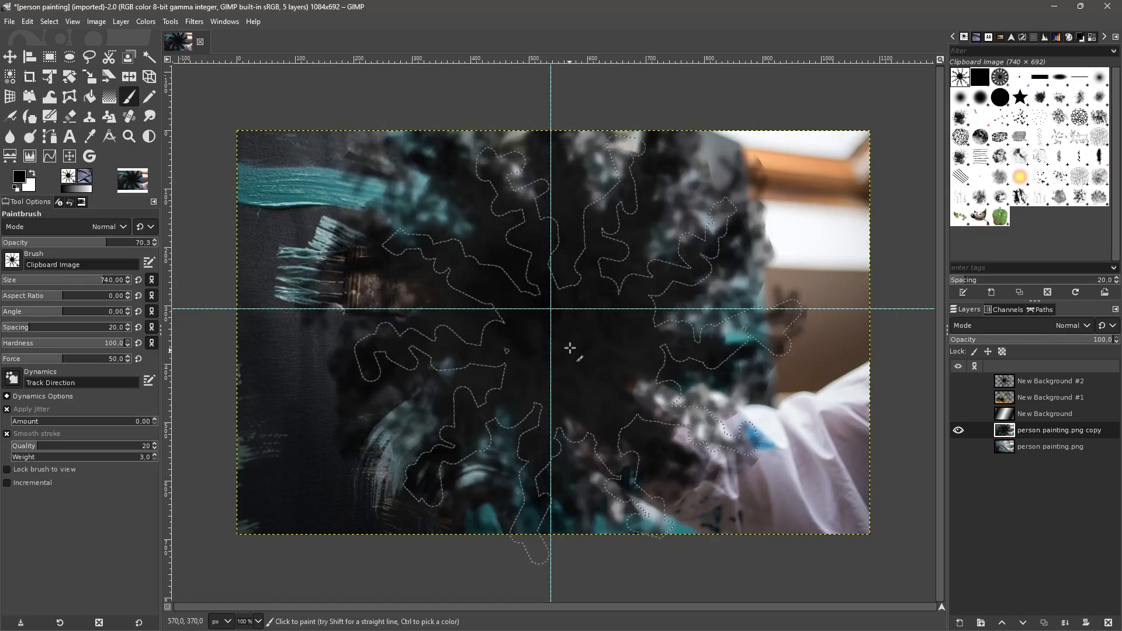
{"action": "key", "text": "ctrl+z"}
{"action": "key", "text": "ctrl+z"}
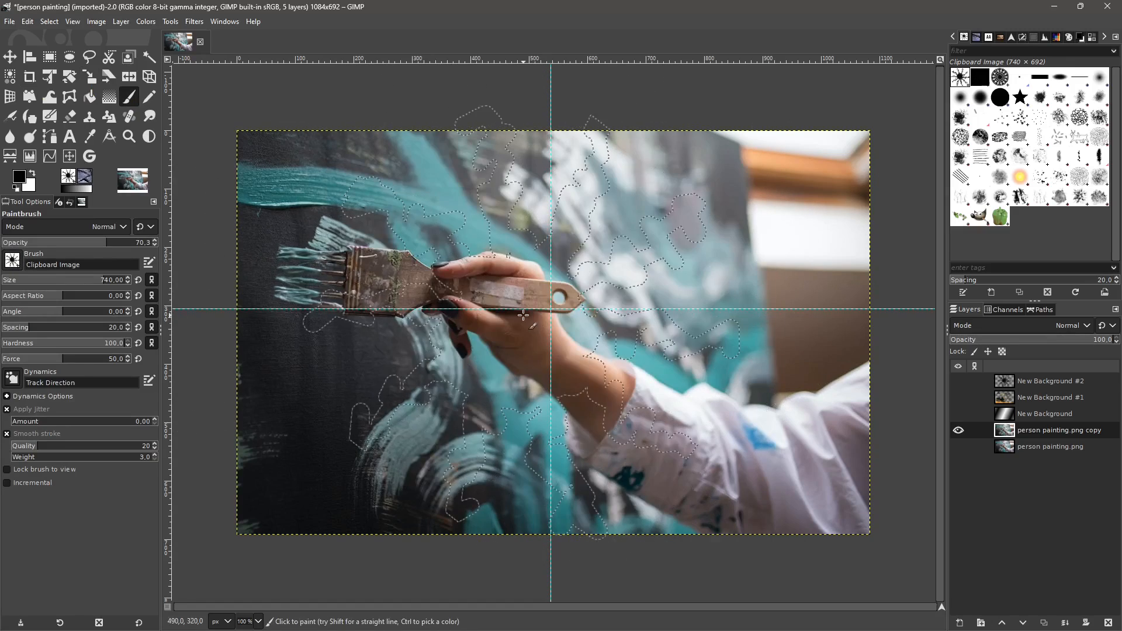
Step: Reduce the brush size to 50, paint a wavy test stroke with the Mandala symmetry, and undo it
{"action": "left_click_drag", "start_coordinate": [59, 283], "coordinate": [21, 284]}
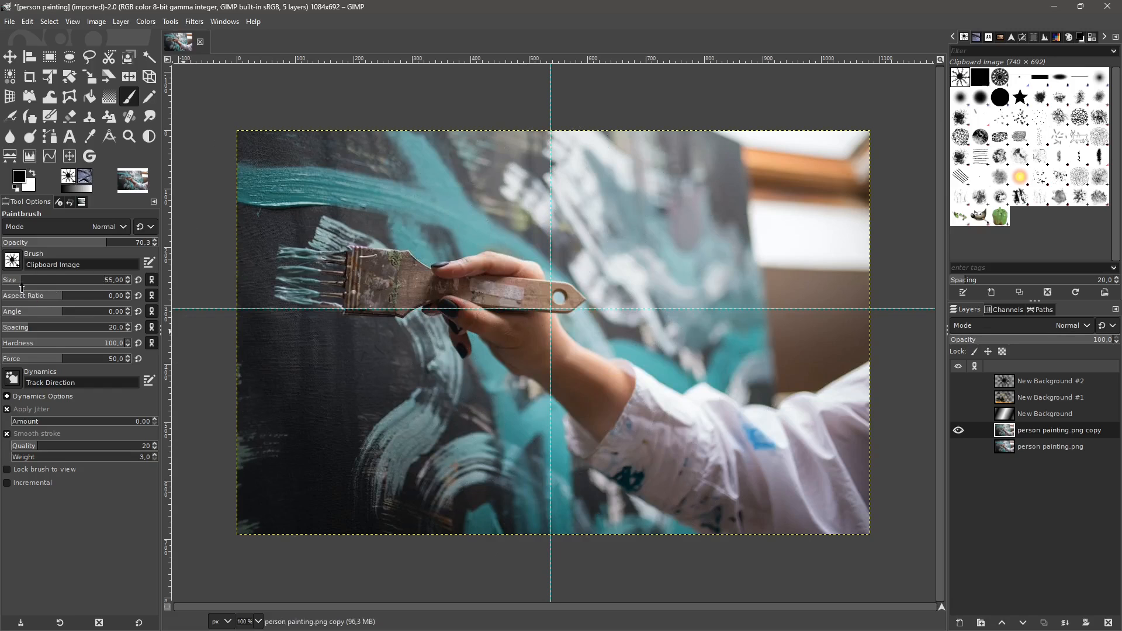
{"action": "mouse_move", "coordinate": [307, 298]}
{"action": "left_mouse_down"}
{"action": "mouse_move", "coordinate": [334, 252]}
{"action": "mouse_move", "coordinate": [415, 251]}
{"action": "mouse_move", "coordinate": [426, 283]}
{"action": "mouse_move", "coordinate": [524, 256]}
{"action": "mouse_move", "coordinate": [541, 312]}
{"action": "left_mouse_up"}
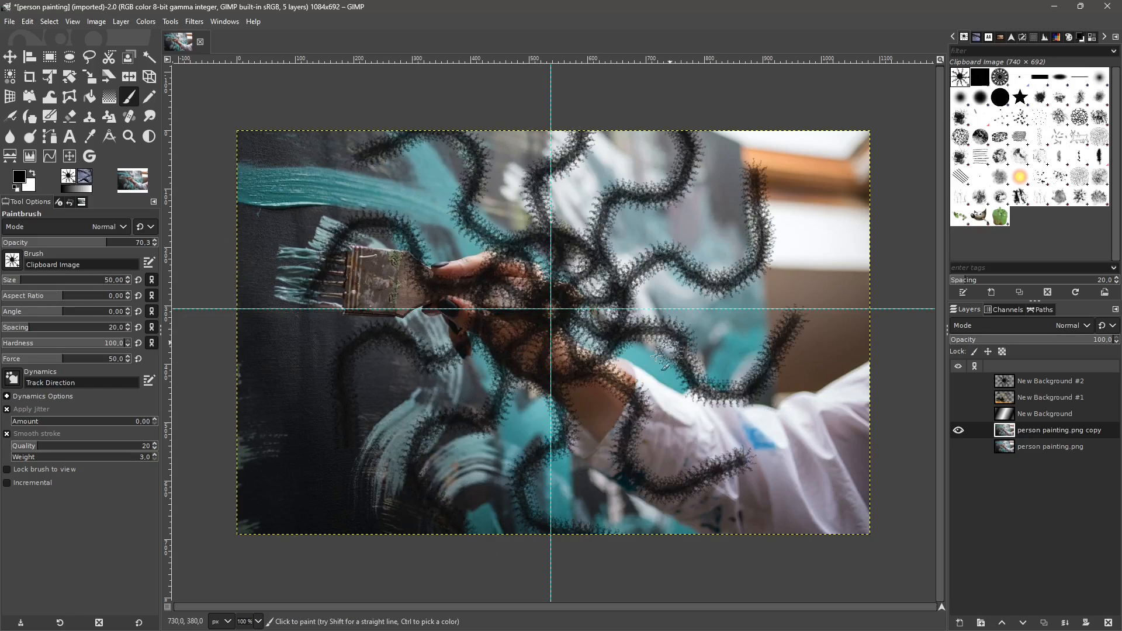
{"action": "key", "text": "ctrl+z"}
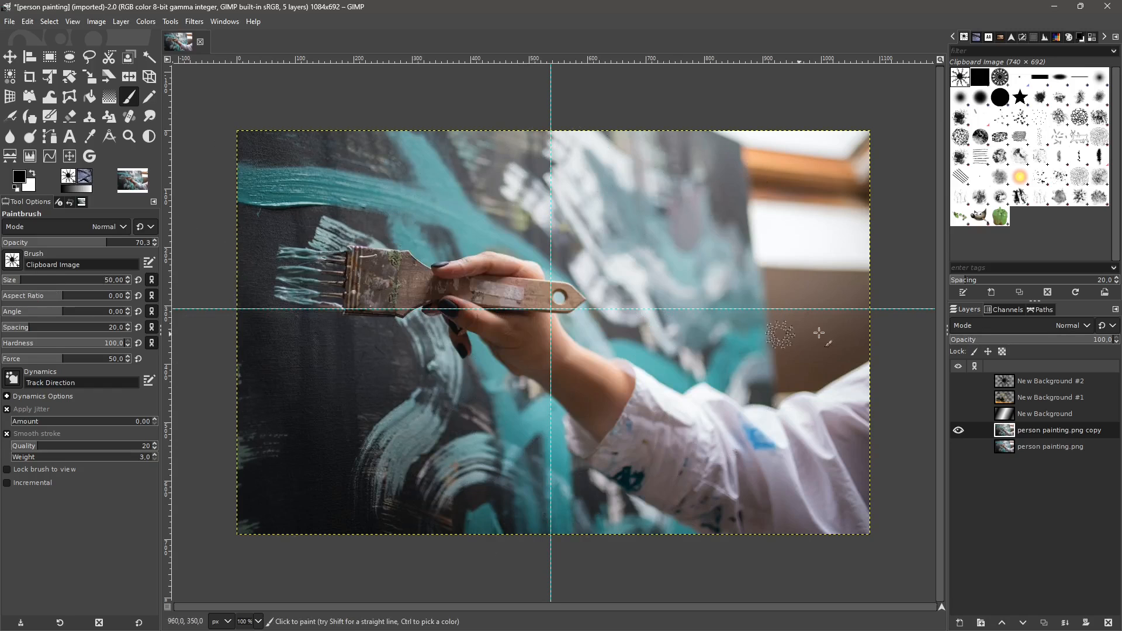
Step: Set the symmetry to None, paint a single test stroke across the photo, and undo it
{"action": "left_click", "coordinate": [1057, 41]}
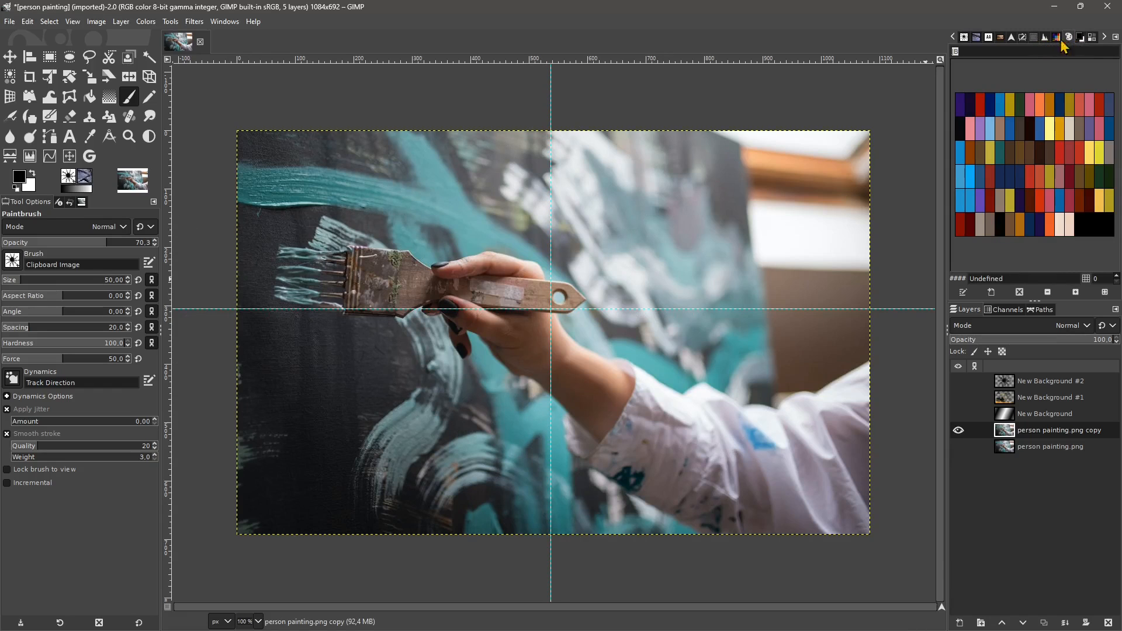
{"action": "left_click", "coordinate": [1104, 37]}
{"action": "left_click", "coordinate": [1104, 37]}
{"action": "left_click", "coordinate": [1104, 37]}
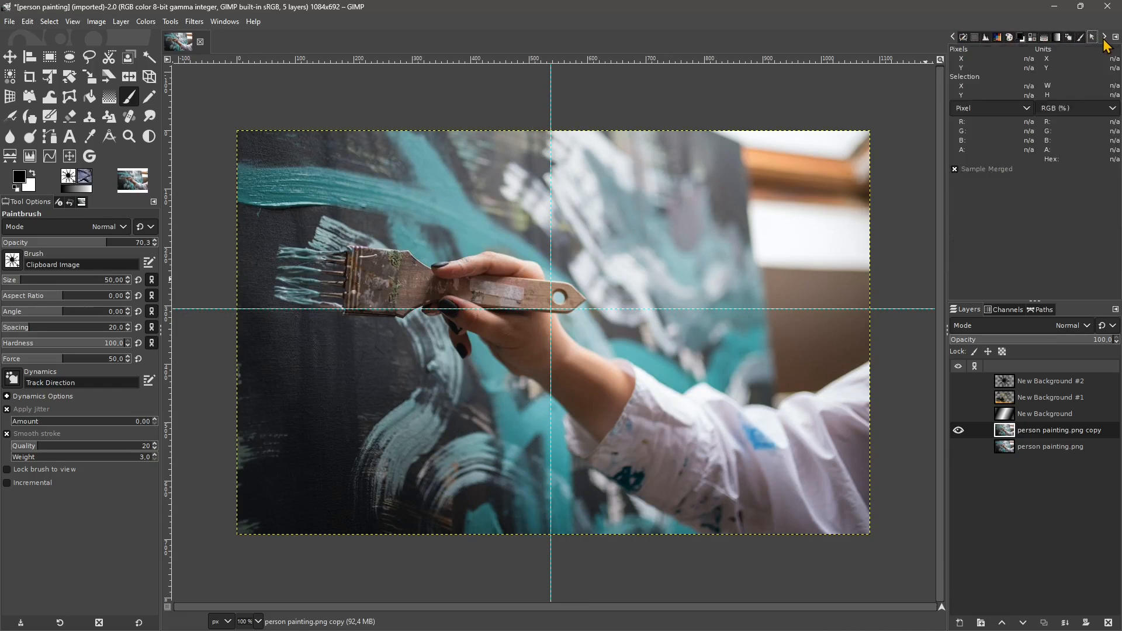
{"action": "left_click", "coordinate": [1105, 37]}
{"action": "left_click", "coordinate": [1104, 36]}
{"action": "left_click", "coordinate": [1068, 38]}
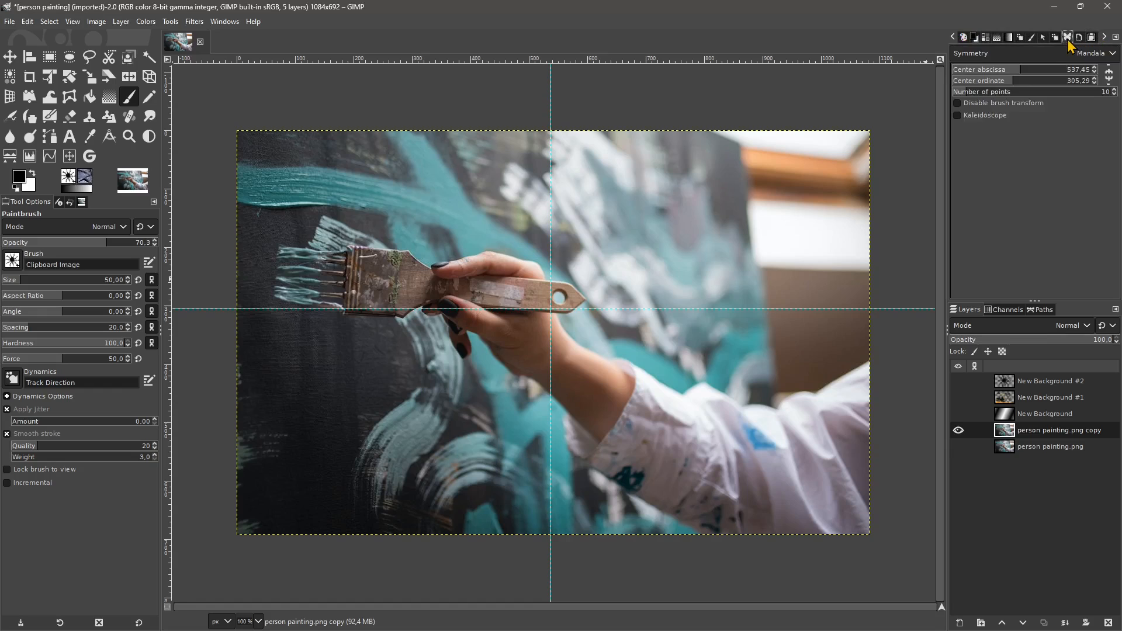
{"action": "left_click", "coordinate": [1003, 57]}
{"action": "left_click", "coordinate": [987, 66]}
{"action": "mouse_move", "coordinate": [353, 246]}
{"action": "left_mouse_down"}
{"action": "mouse_move", "coordinate": [525, 202]}
{"action": "mouse_move", "coordinate": [620, 244]}
{"action": "mouse_move", "coordinate": [724, 313]}
{"action": "left_mouse_up"}
{"action": "key", "text": "ctrl+z"}
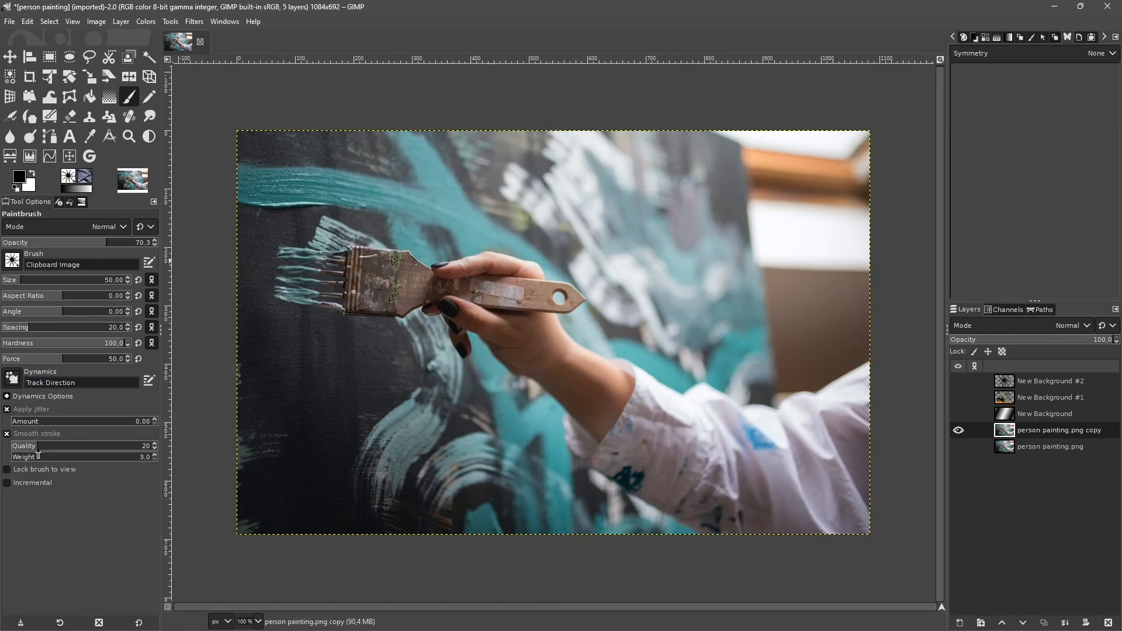
Step: Set the jitter amount to 1.83 and paint scattered mandala stamps around the photo's edges and over its background
{"action": "left_click", "coordinate": [61, 422]}
{"action": "mouse_move", "coordinate": [303, 272]}
{"action": "left_mouse_down"}
{"action": "mouse_move", "coordinate": [394, 218]}
{"action": "mouse_move", "coordinate": [488, 203]}
{"action": "mouse_move", "coordinate": [597, 205]}
{"action": "mouse_move", "coordinate": [590, 391]}
{"action": "mouse_move", "coordinate": [660, 313]}
{"action": "mouse_move", "coordinate": [710, 348]}
{"action": "mouse_move", "coordinate": [761, 356]}
{"action": "mouse_move", "coordinate": [774, 235]}
{"action": "mouse_move", "coordinate": [842, 269]}
{"action": "mouse_move", "coordinate": [792, 459]}
{"action": "mouse_move", "coordinate": [764, 459]}
{"action": "mouse_move", "coordinate": [821, 486]}
{"action": "mouse_move", "coordinate": [835, 522]}
{"action": "mouse_move", "coordinate": [484, 496]}
{"action": "mouse_move", "coordinate": [372, 420]}
{"action": "mouse_move", "coordinate": [281, 482]}
{"action": "mouse_move", "coordinate": [346, 487]}
{"action": "mouse_move", "coordinate": [224, 362]}
{"action": "left_mouse_up"}
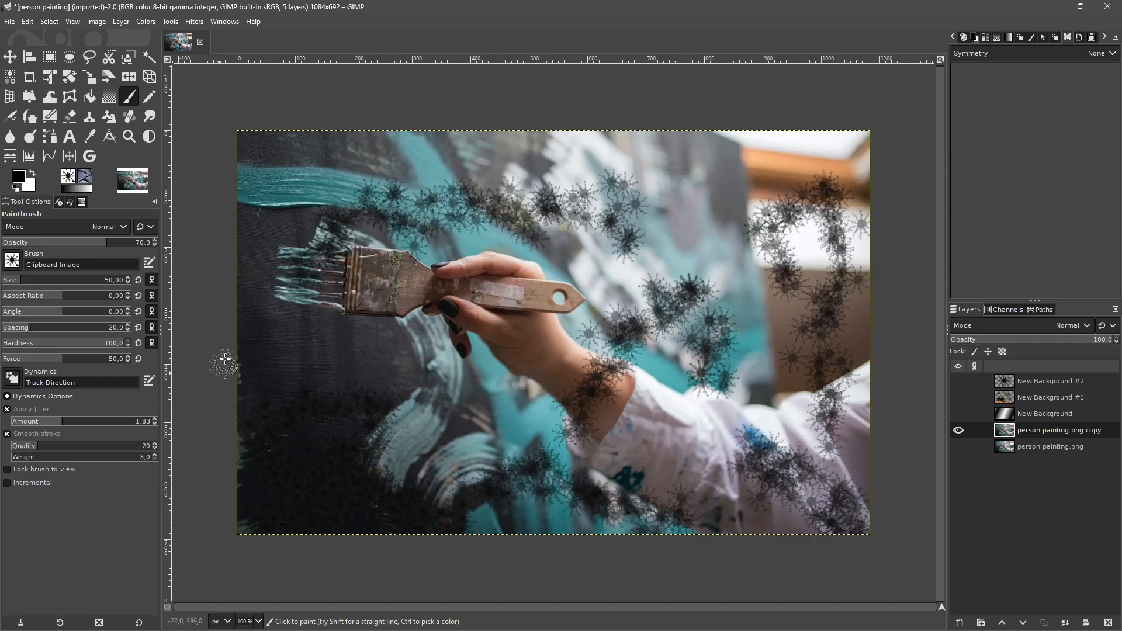
{"action": "scroll", "coordinate": [263, 345], "scroll_direction": "down", "scroll_amount": 2}
{"action": "mouse_move", "coordinate": [497, 339]}
{"action": "left_mouse_down"}
{"action": "mouse_move", "coordinate": [672, 208]}
{"action": "mouse_move", "coordinate": [760, 362]}
{"action": "mouse_move", "coordinate": [752, 256]}
{"action": "mouse_move", "coordinate": [766, 264]}
{"action": "mouse_move", "coordinate": [764, 298]}
{"action": "mouse_move", "coordinate": [457, 164]}
{"action": "mouse_move", "coordinate": [409, 186]}
{"action": "mouse_move", "coordinate": [377, 178]}
{"action": "mouse_move", "coordinate": [296, 212]}
{"action": "mouse_move", "coordinate": [293, 298]}
{"action": "mouse_move", "coordinate": [345, 381]}
{"action": "mouse_move", "coordinate": [373, 366]}
{"action": "mouse_move", "coordinate": [404, 430]}
{"action": "mouse_move", "coordinate": [534, 467]}
{"action": "mouse_move", "coordinate": [642, 473]}
{"action": "mouse_move", "coordinate": [674, 363]}
{"action": "mouse_move", "coordinate": [787, 415]}
{"action": "mouse_move", "coordinate": [755, 464]}
{"action": "mouse_move", "coordinate": [811, 469]}
{"action": "mouse_move", "coordinate": [712, 497]}
{"action": "mouse_move", "coordinate": [421, 489]}
{"action": "mouse_move", "coordinate": [646, 496]}
{"action": "mouse_move", "coordinate": [811, 415]}
{"action": "mouse_move", "coordinate": [806, 200]}
{"action": "mouse_move", "coordinate": [687, 159]}
{"action": "mouse_move", "coordinate": [377, 175]}
{"action": "mouse_move", "coordinate": [404, 190]}
{"action": "mouse_move", "coordinate": [657, 180]}
{"action": "mouse_move", "coordinate": [640, 163]}
{"action": "mouse_move", "coordinate": [884, 257]}
{"action": "mouse_move", "coordinate": [817, 169]}
{"action": "mouse_move", "coordinate": [747, 223]}
{"action": "mouse_move", "coordinate": [795, 204]}
{"action": "mouse_move", "coordinate": [620, 144]}
{"action": "mouse_move", "coordinate": [778, 225]}
{"action": "mouse_move", "coordinate": [727, 170]}
{"action": "mouse_move", "coordinate": [816, 203]}
{"action": "mouse_move", "coordinate": [765, 304]}
{"action": "mouse_move", "coordinate": [822, 345]}
{"action": "mouse_move", "coordinate": [779, 396]}
{"action": "mouse_move", "coordinate": [741, 387]}
{"action": "mouse_move", "coordinate": [721, 463]}
{"action": "mouse_move", "coordinate": [691, 475]}
{"action": "mouse_move", "coordinate": [740, 491]}
{"action": "left_mouse_up"}
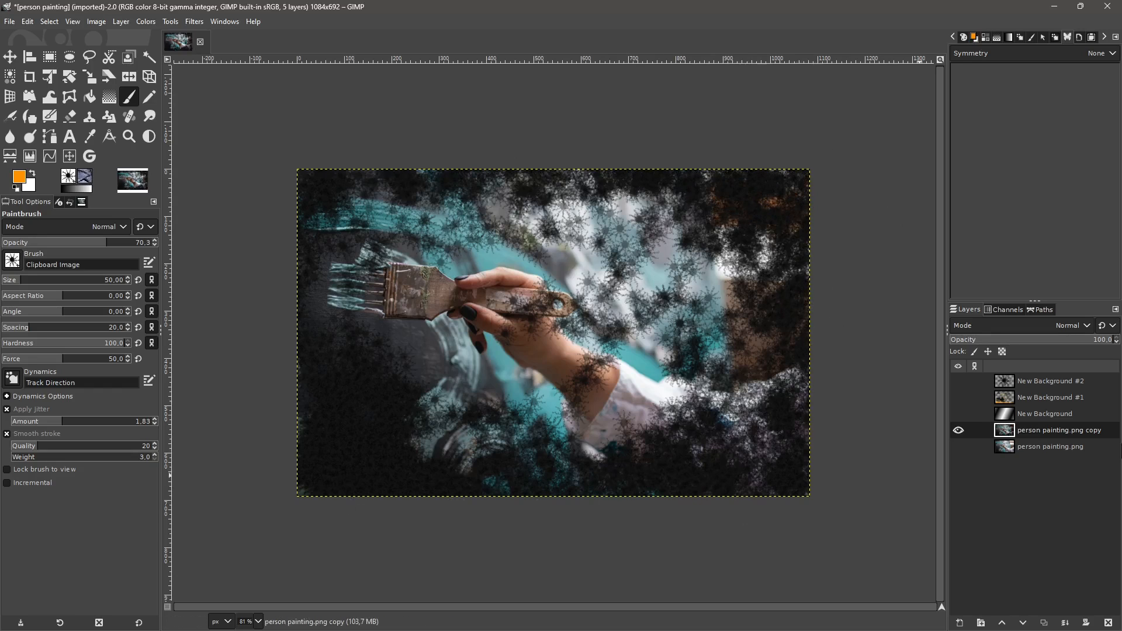
Step: Show the person painting.png layer beneath and set the copy layer's blend mode to Multiply
{"action": "left_click", "coordinate": [975, 327]}
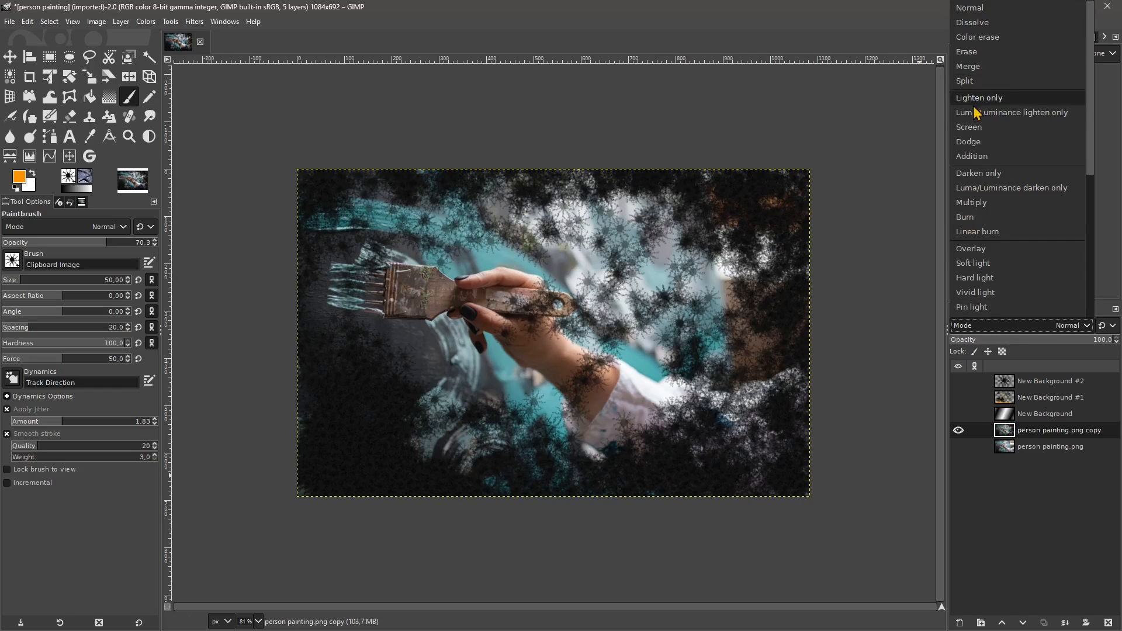
{"action": "left_click", "coordinate": [989, 8]}
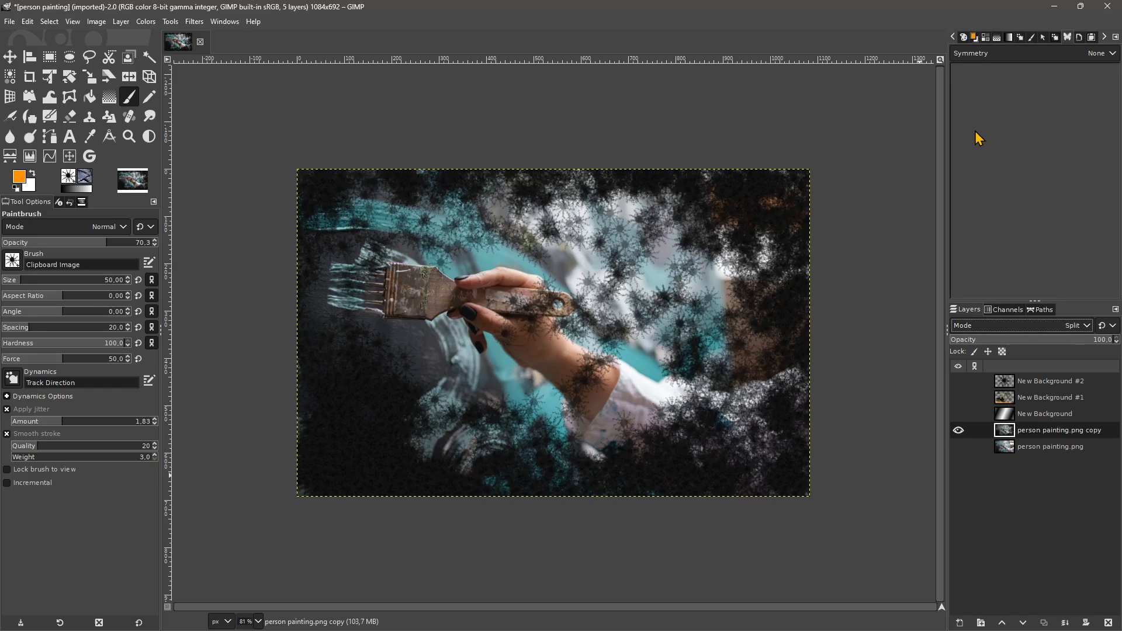
{"action": "left_click", "coordinate": [962, 438]}
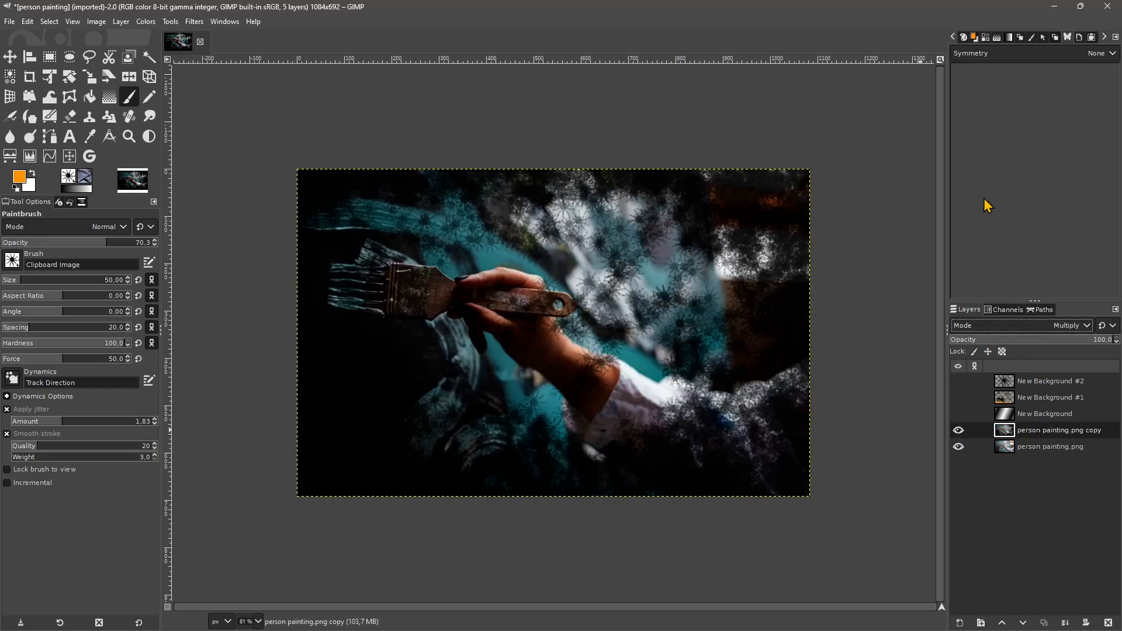
Step: Cycle the copy layer through the blend modes following Multiply, ending on LCh Color
{"action": "key", "text": "Down"}
{"action": "key", "text": "Down"}
{"action": "key", "text": "Down"}
{"action": "key", "text": "Down"}
{"action": "key", "text": "Down"}
{"action": "key", "text": "Down"}
{"action": "key", "text": "Down"}
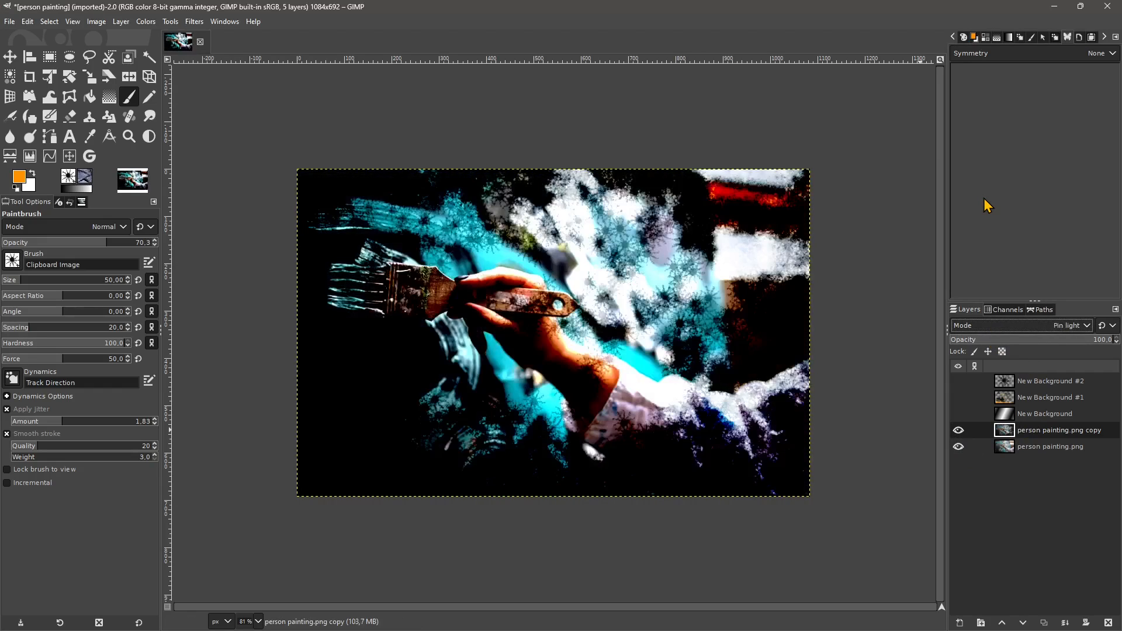
{"action": "key", "text": "Down"}
{"action": "key", "text": "Down"}
{"action": "key", "text": "Down"}
{"action": "key", "text": "Down"}
{"action": "key", "text": "Down"}
{"action": "key", "text": "Down"}
{"action": "key", "text": "Down"}
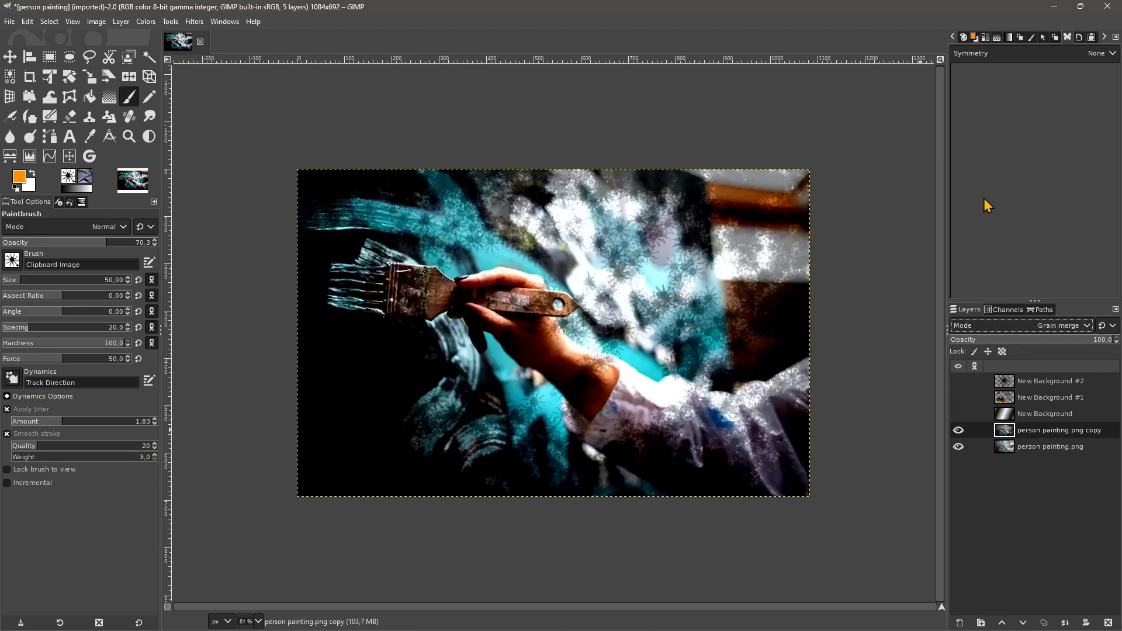
{"action": "key", "text": "Down"}
{"action": "key", "text": "Down"}
{"action": "key", "text": "Down"}
{"action": "key", "text": "Down"}
{"action": "key", "text": "Down"}
{"action": "key", "text": "Down"}
{"action": "key", "text": "Down"}
{"action": "key", "text": "Down"}
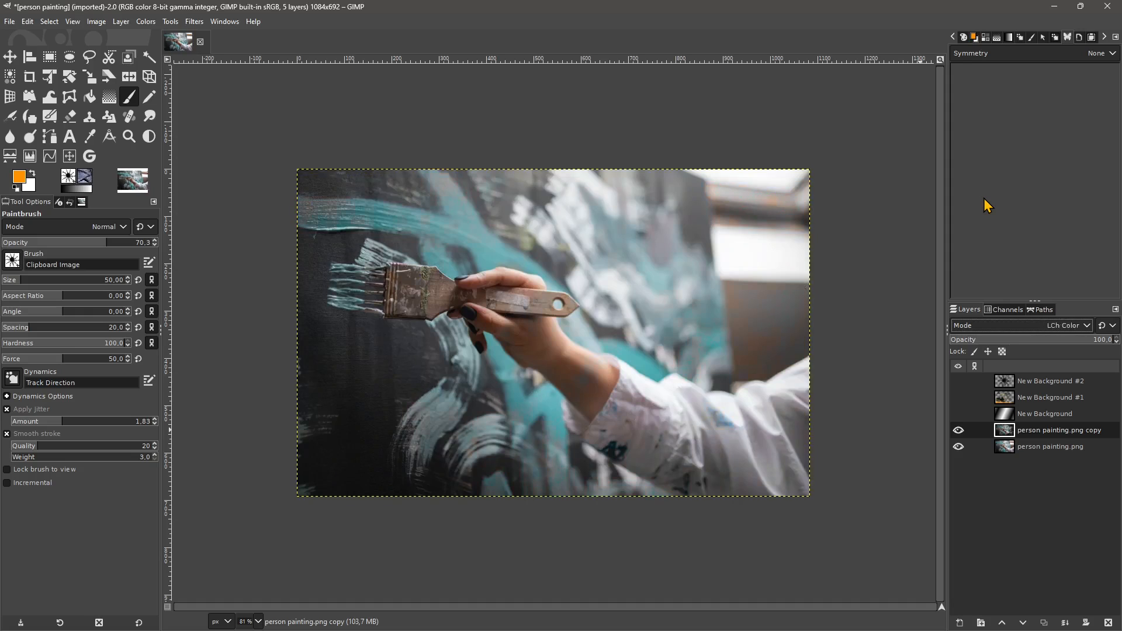
{"action": "key", "text": "Down"}
{"action": "key", "text": "Down"}
{"action": "key", "text": "Up"}
{"action": "key", "text": "Up"}
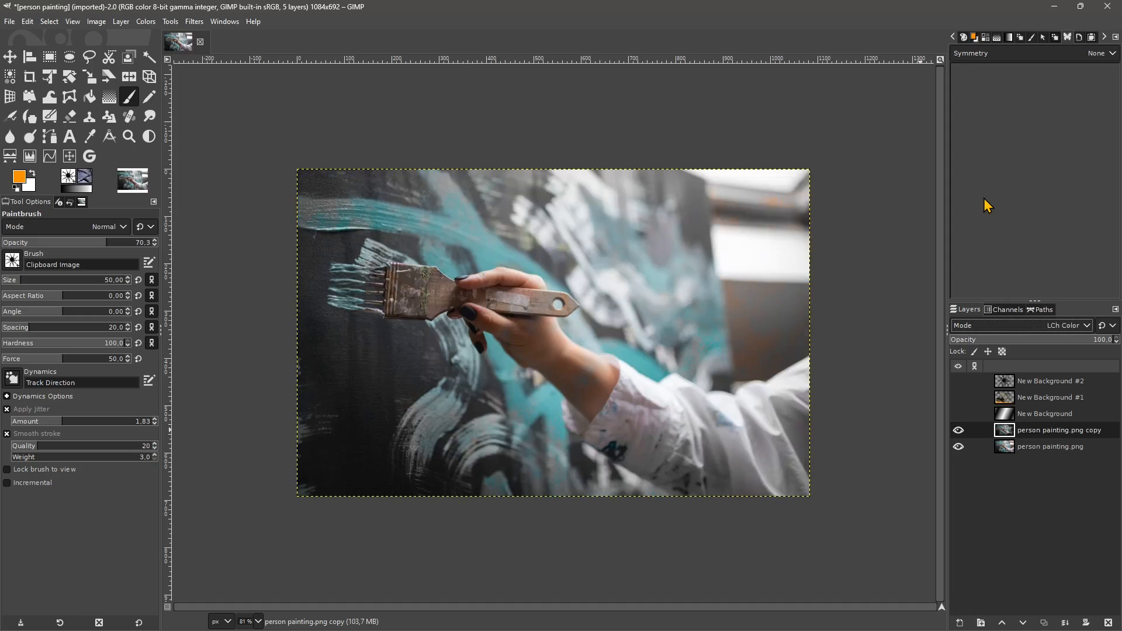